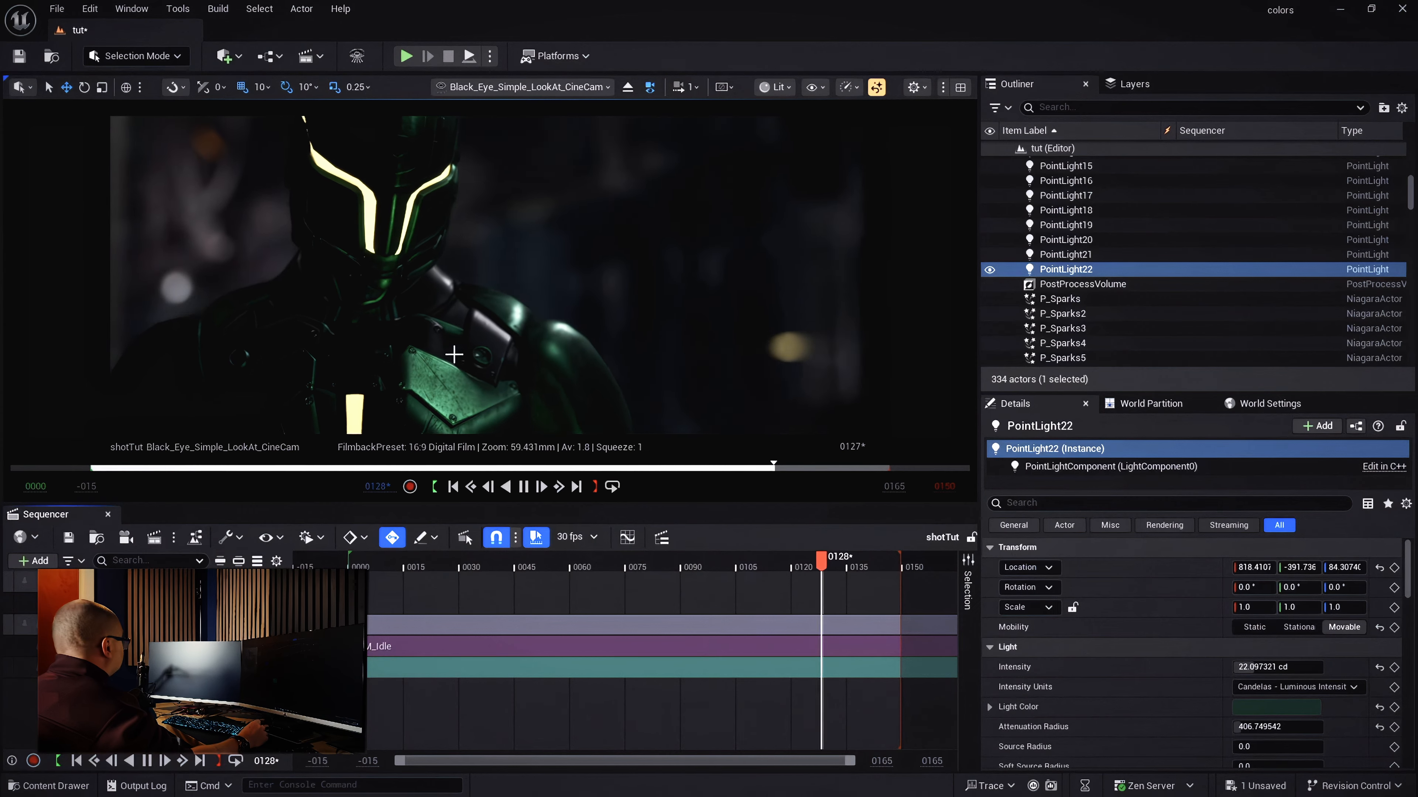
# Select the steam effect actor in the level to get to its M_Body material
pyautogui.click(453, 355)
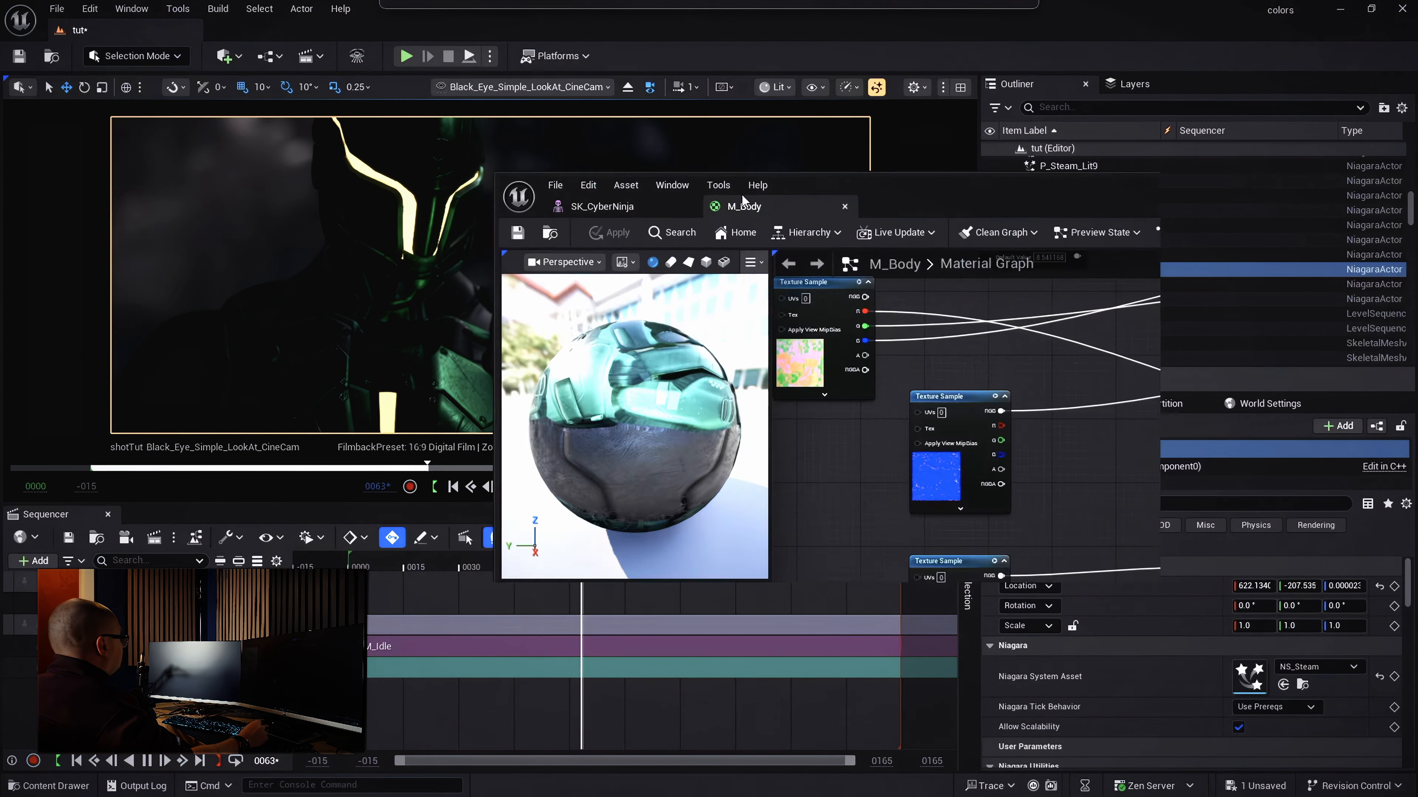
# Drag the M_Body output node to the right, away from its texture sample inputs
pyautogui.scroll(1, 960, 392)
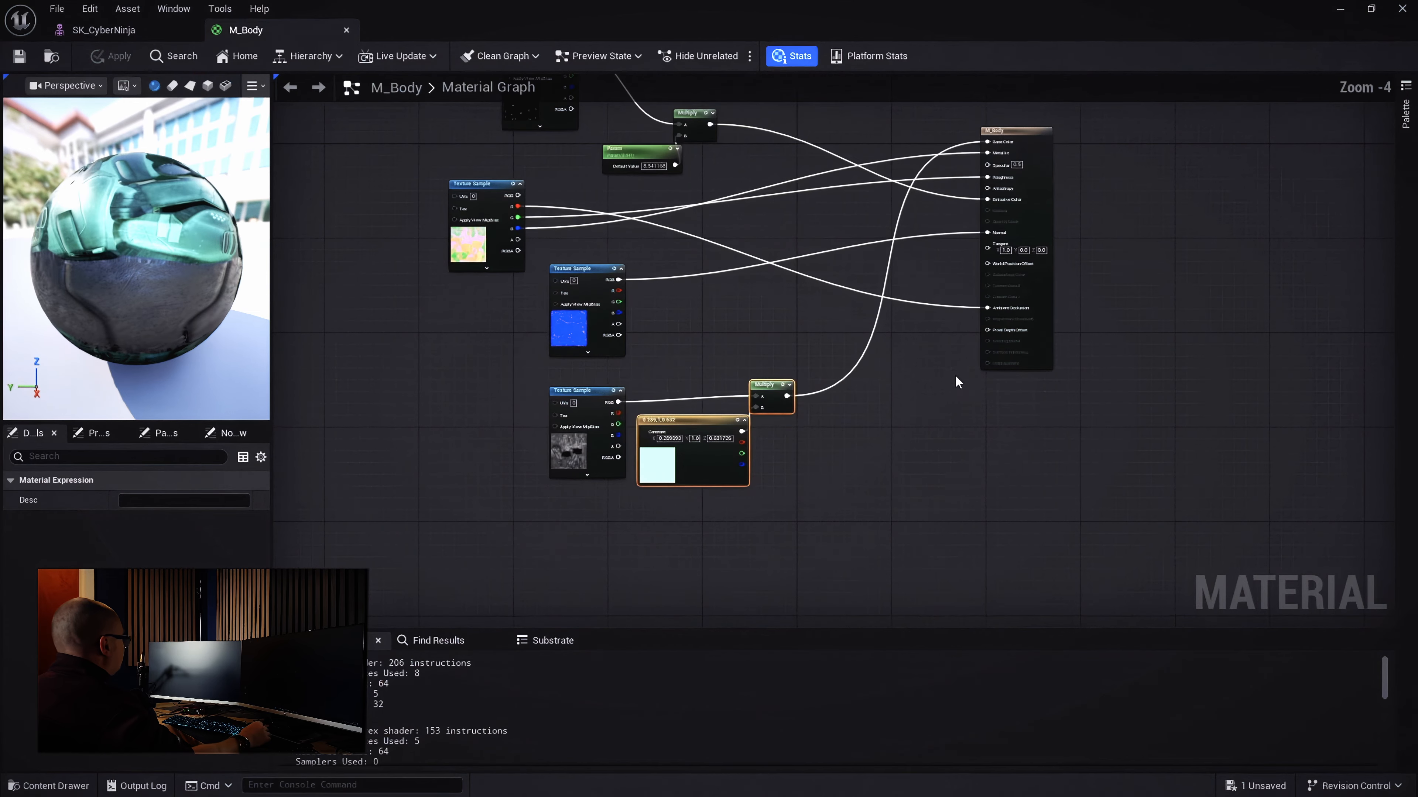
pyautogui.moveTo(1020, 458); pyautogui.dragTo(1072, 559, button='right')
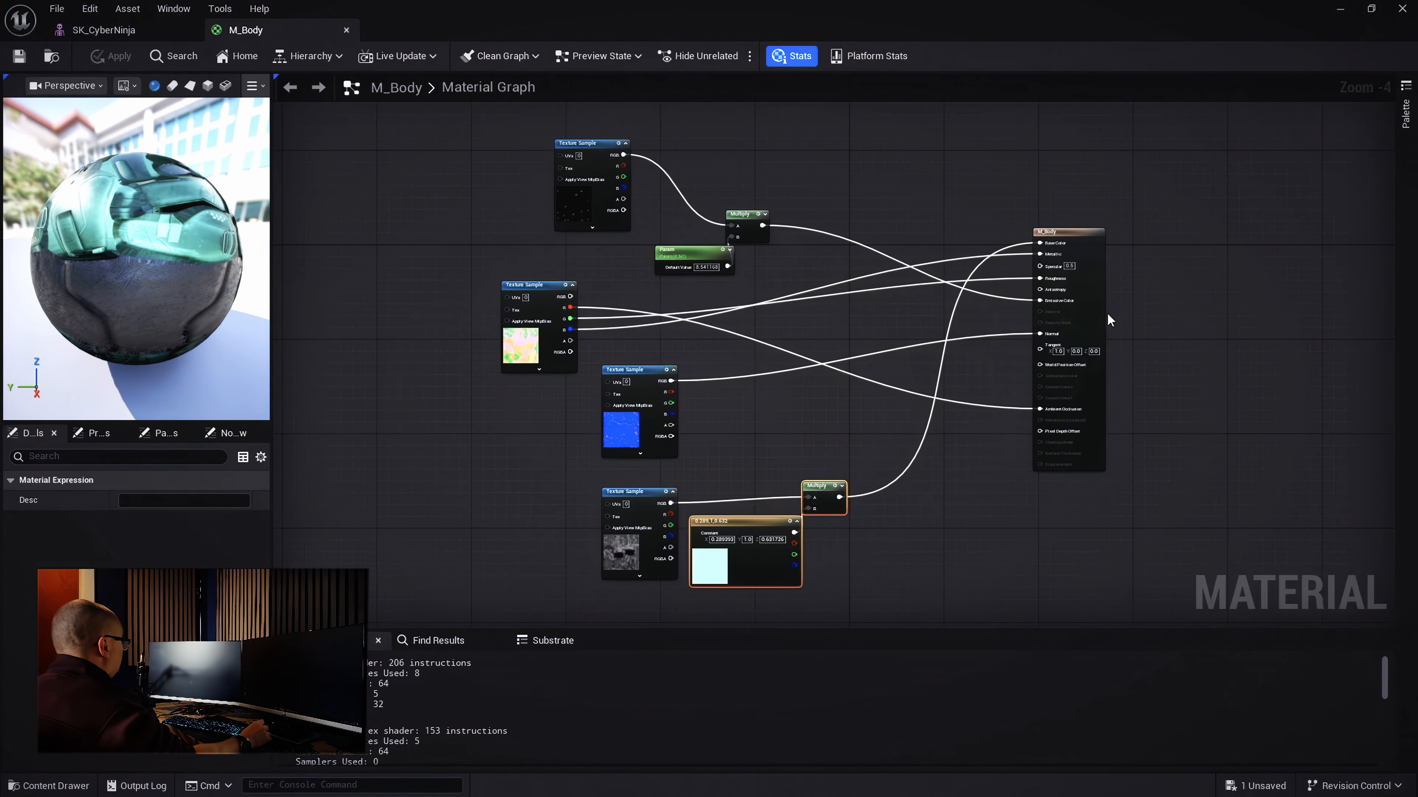
pyautogui.moveTo(1083, 237); pyautogui.dragTo(1225, 241)
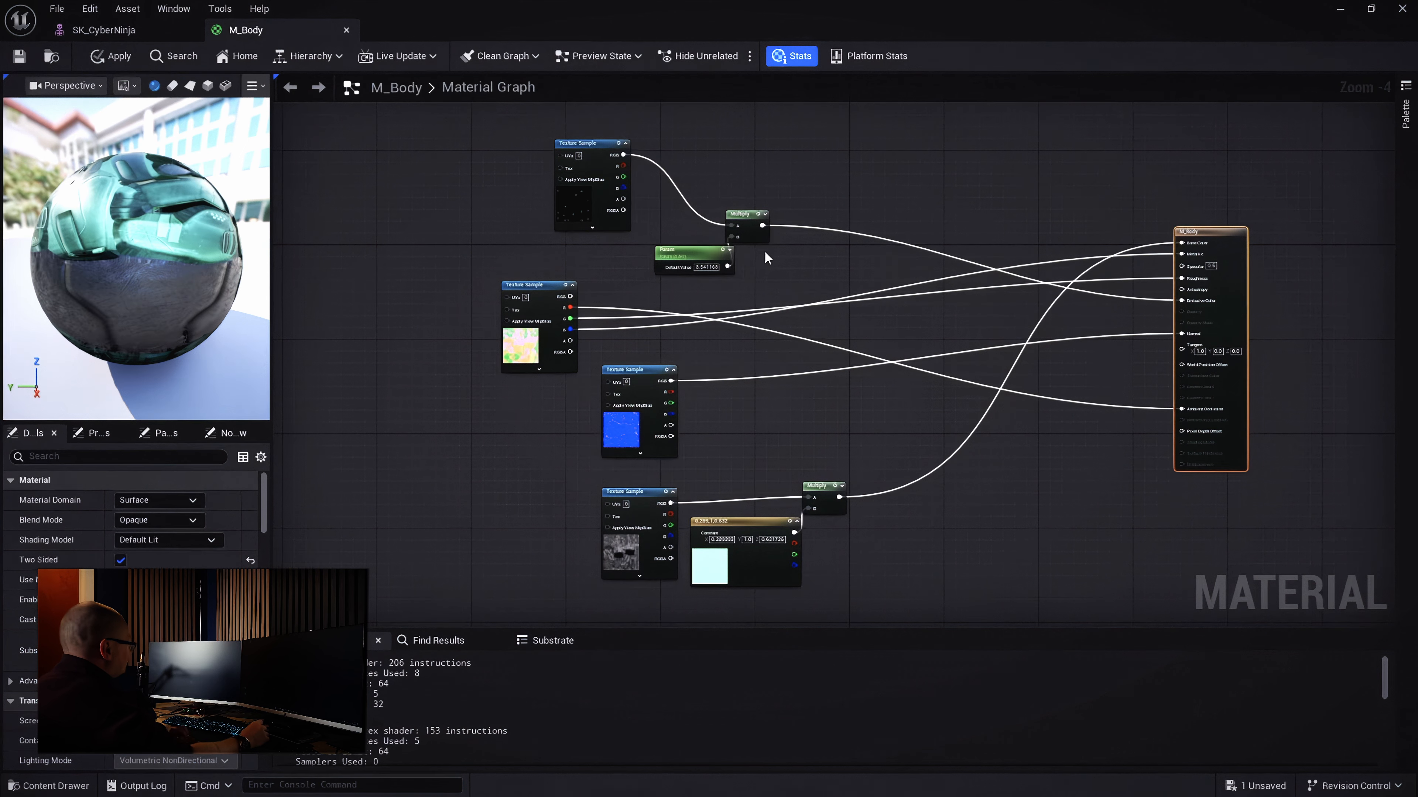
# Move the Param node left and add an 'Emissive' named reroute declaration on the Multiply output
pyautogui.scroll(1, 790, 230)
pyautogui.moveTo(821, 265); pyautogui.dragTo(936, 314, button='right')
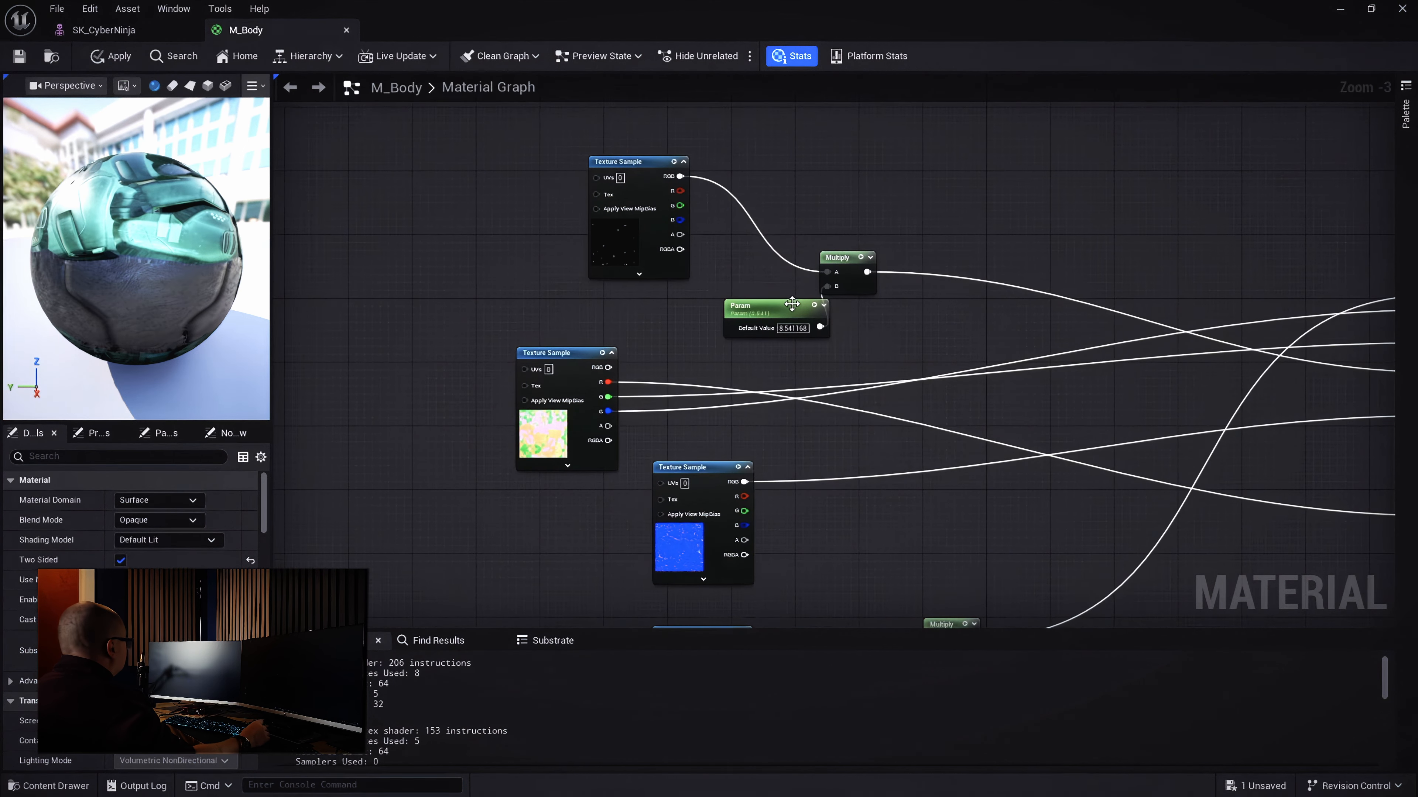
pyautogui.moveTo(773, 316); pyautogui.dragTo(676, 323)
pyautogui.press('Home')
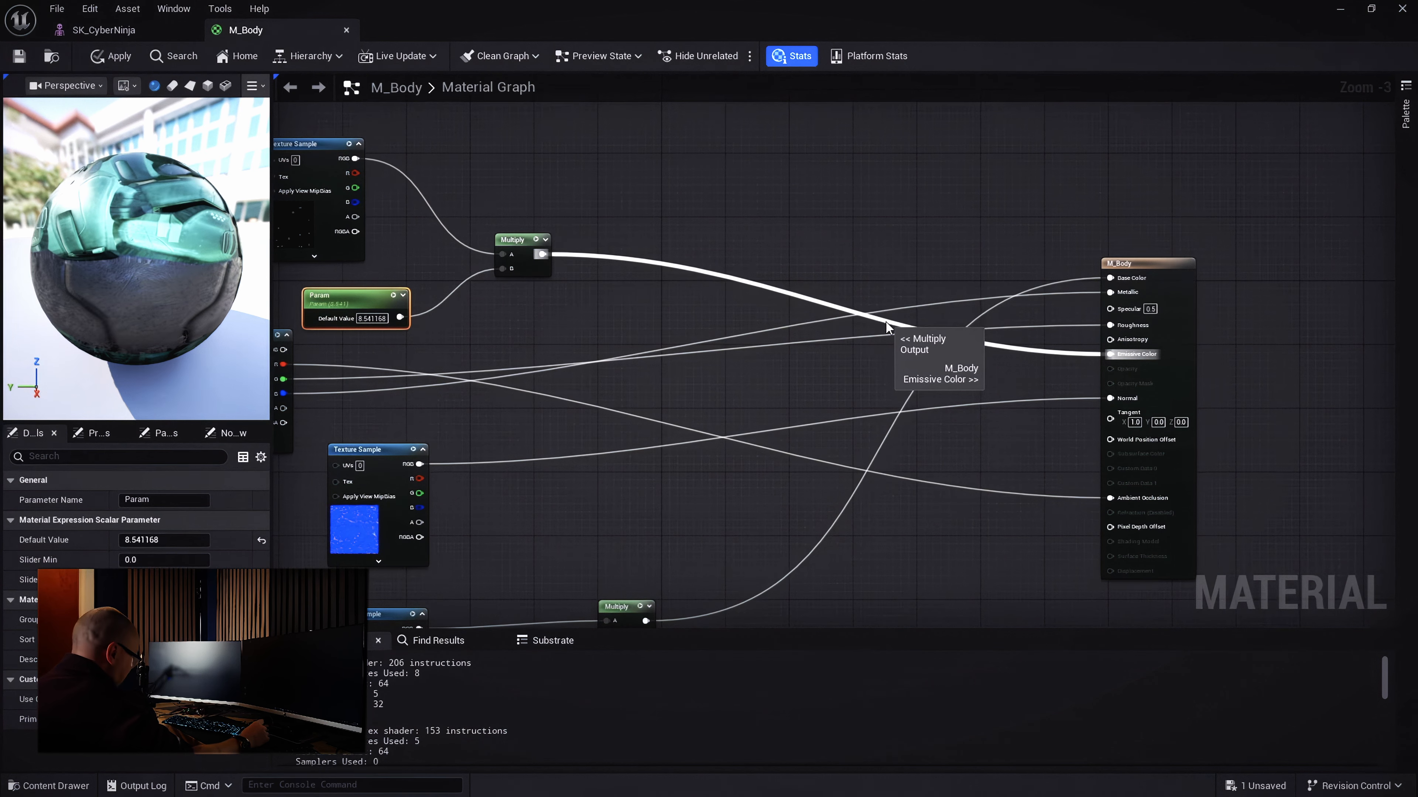
pyautogui.moveTo(776, 209); pyautogui.dragTo(977, 270, button='right')
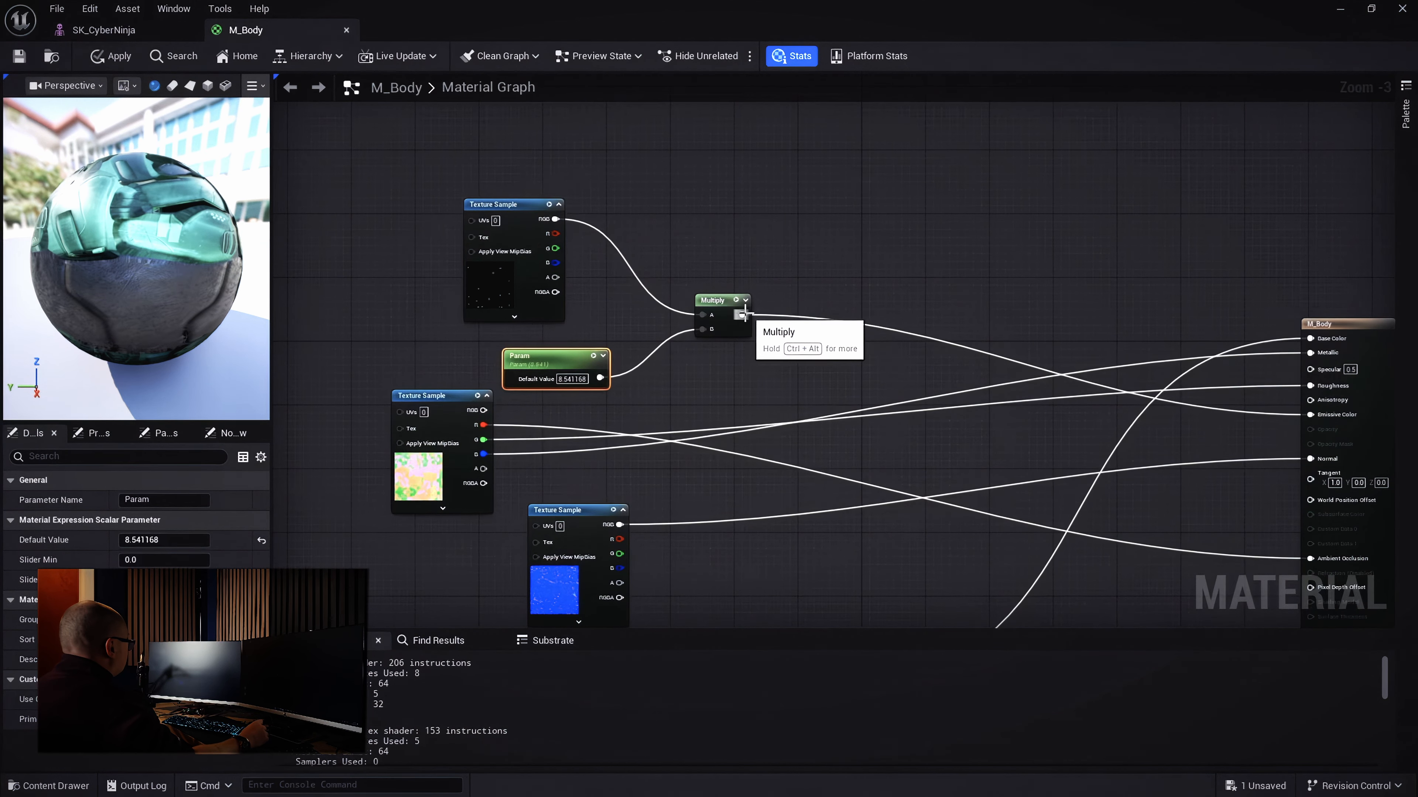
pyautogui.moveTo(745, 314); pyautogui.dragTo(823, 258)
pyautogui.write('a')
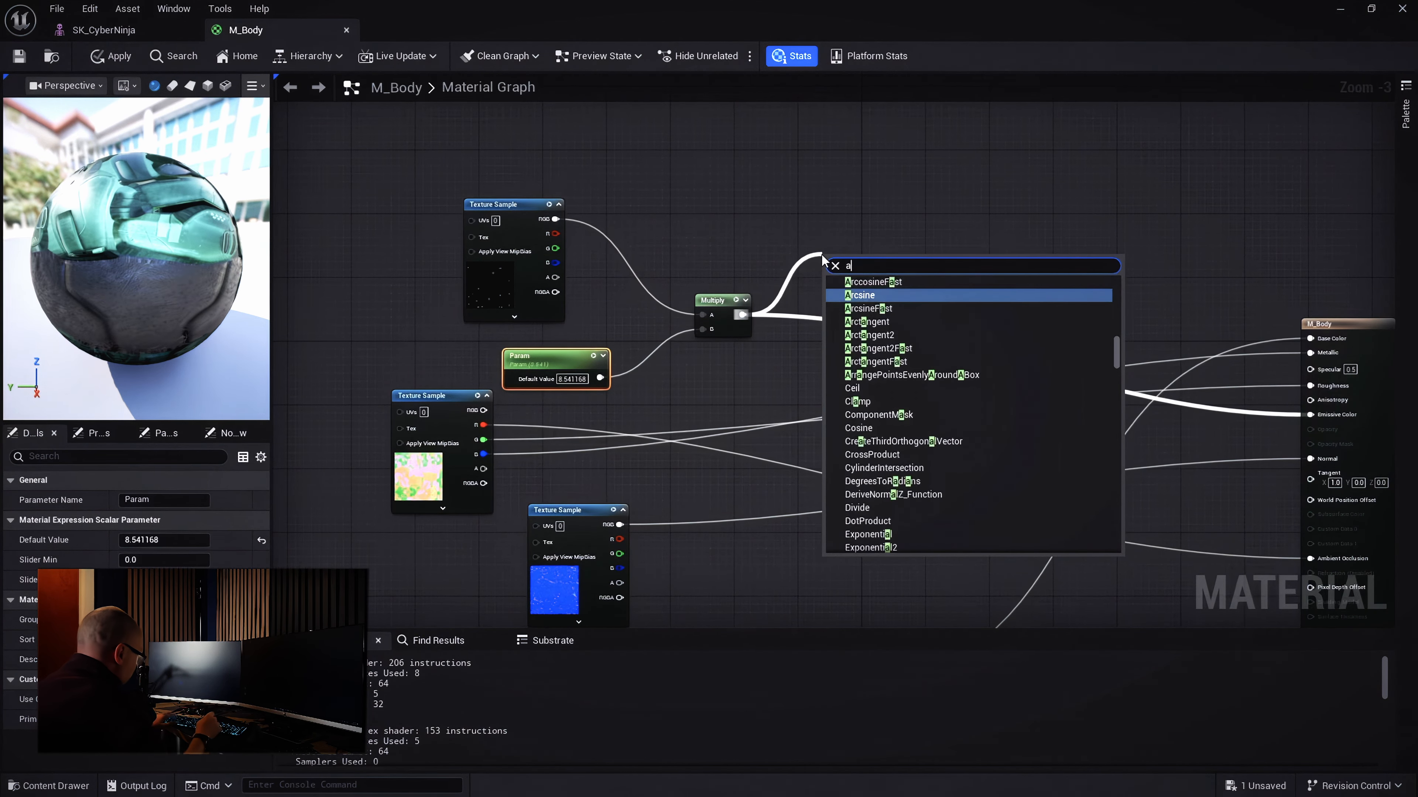
pyautogui.write('dd')
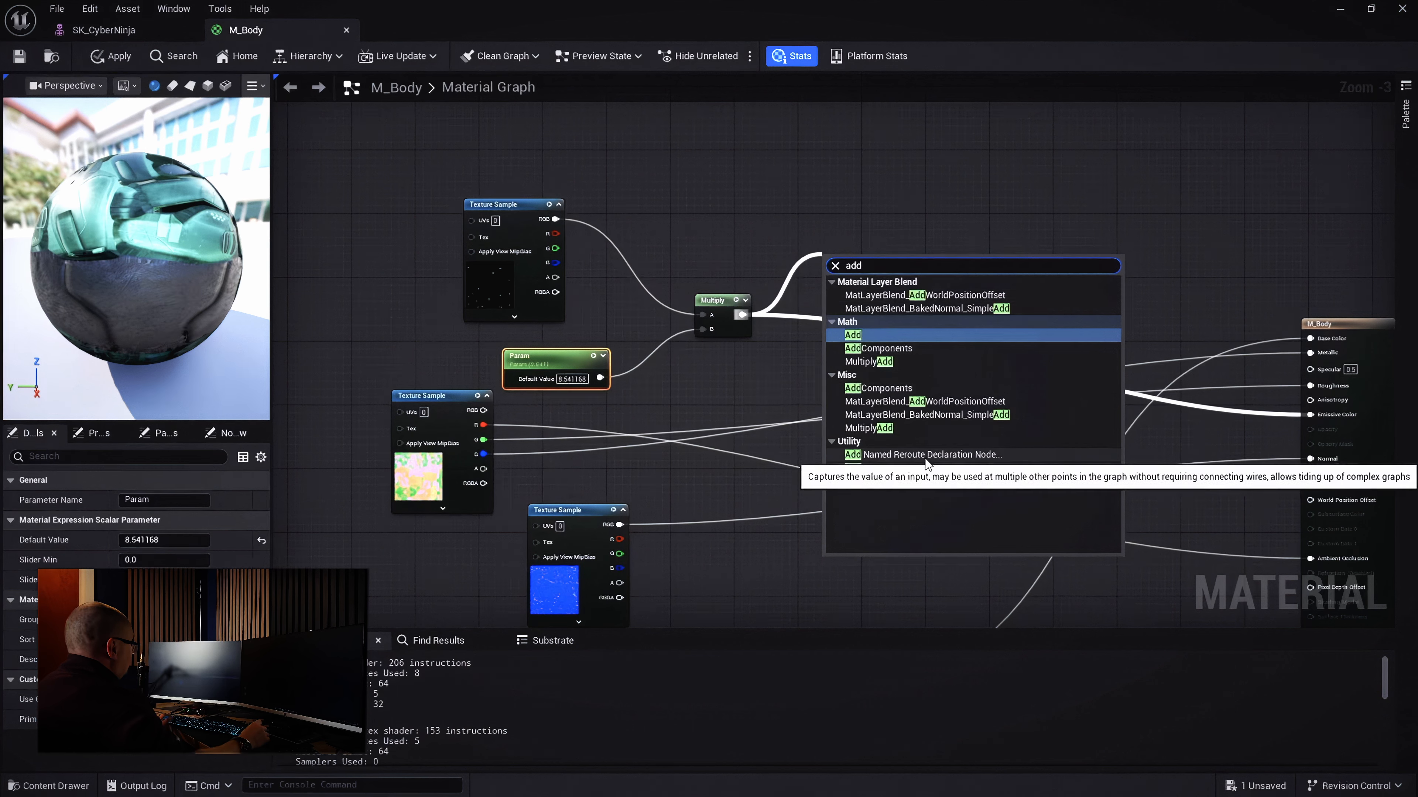
pyautogui.click(957, 459)
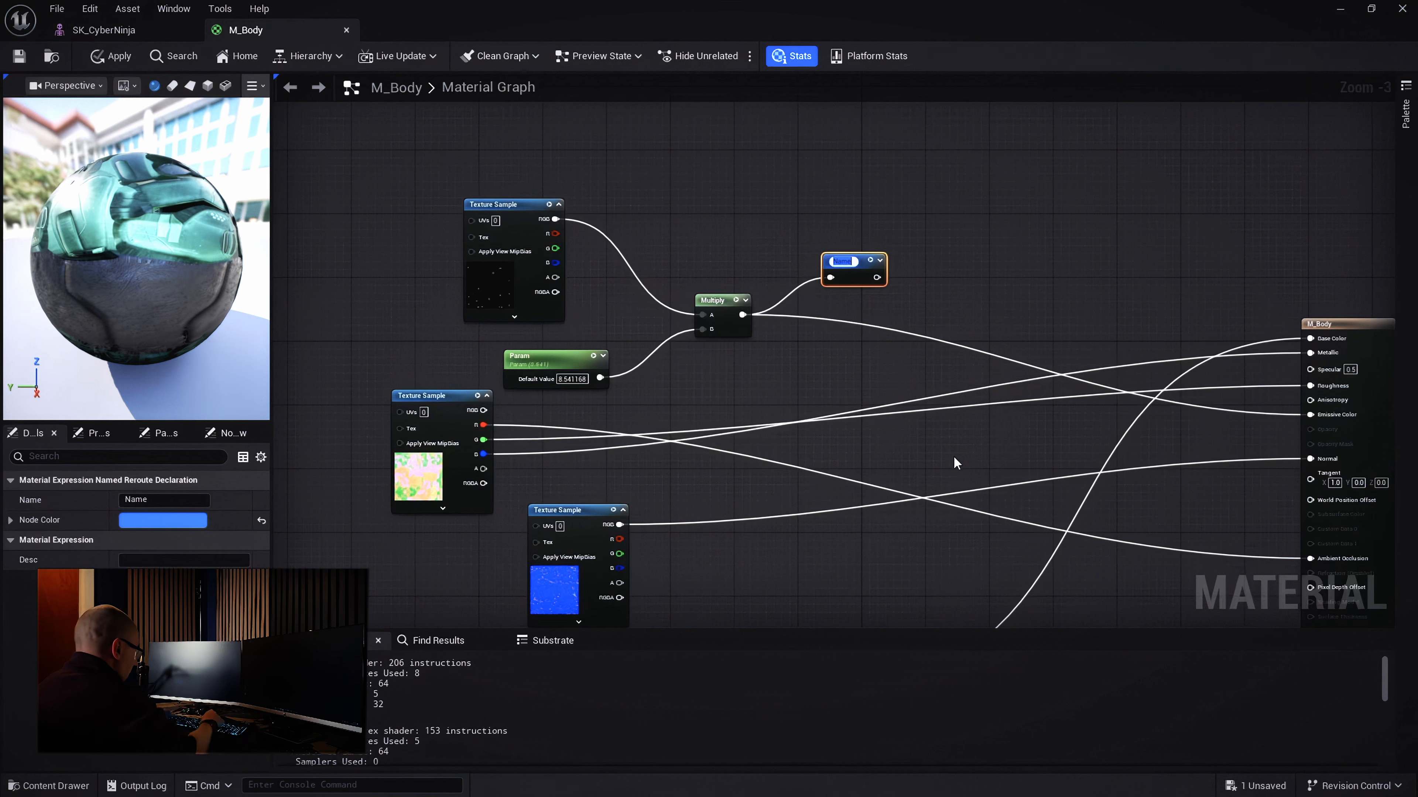
pyautogui.write('E')
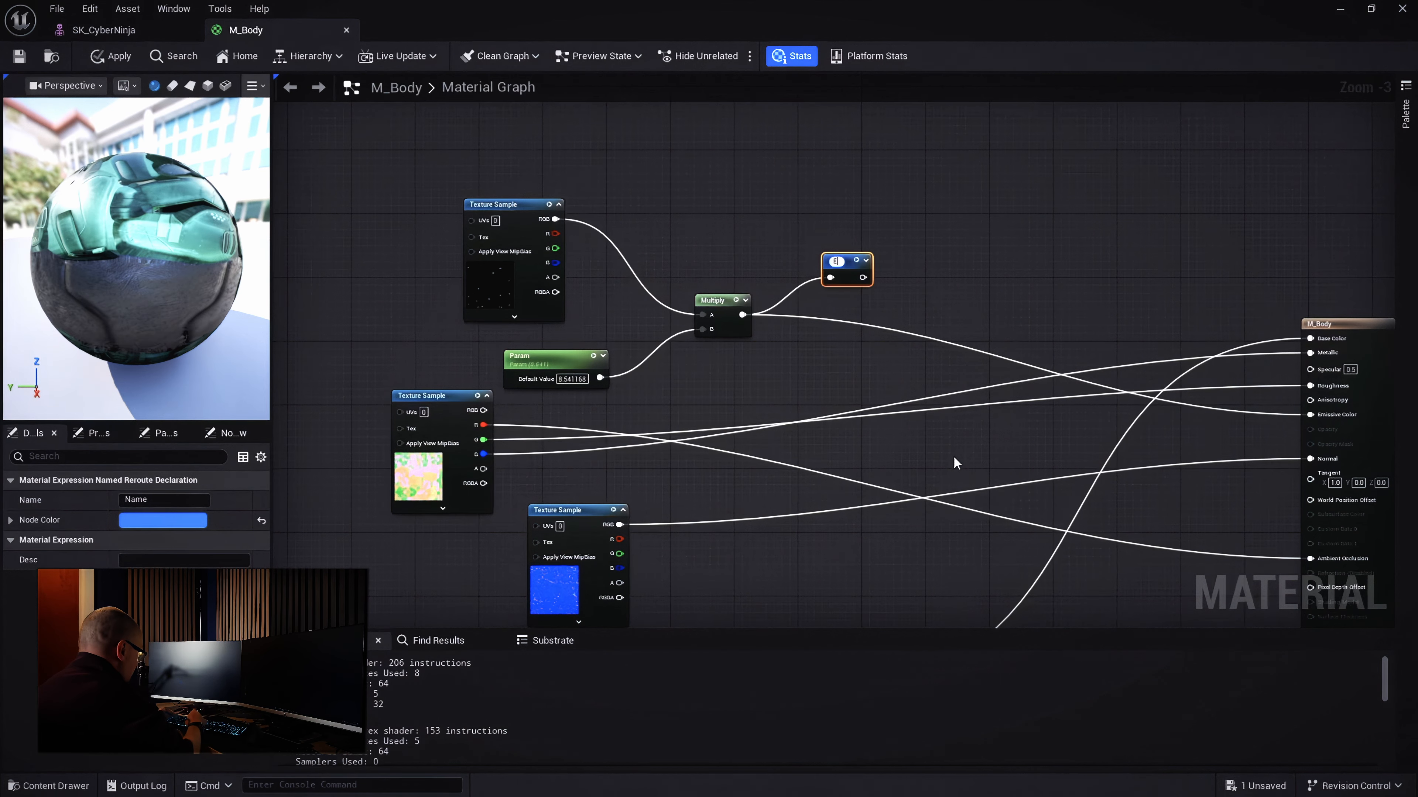
pyautogui.write('m')
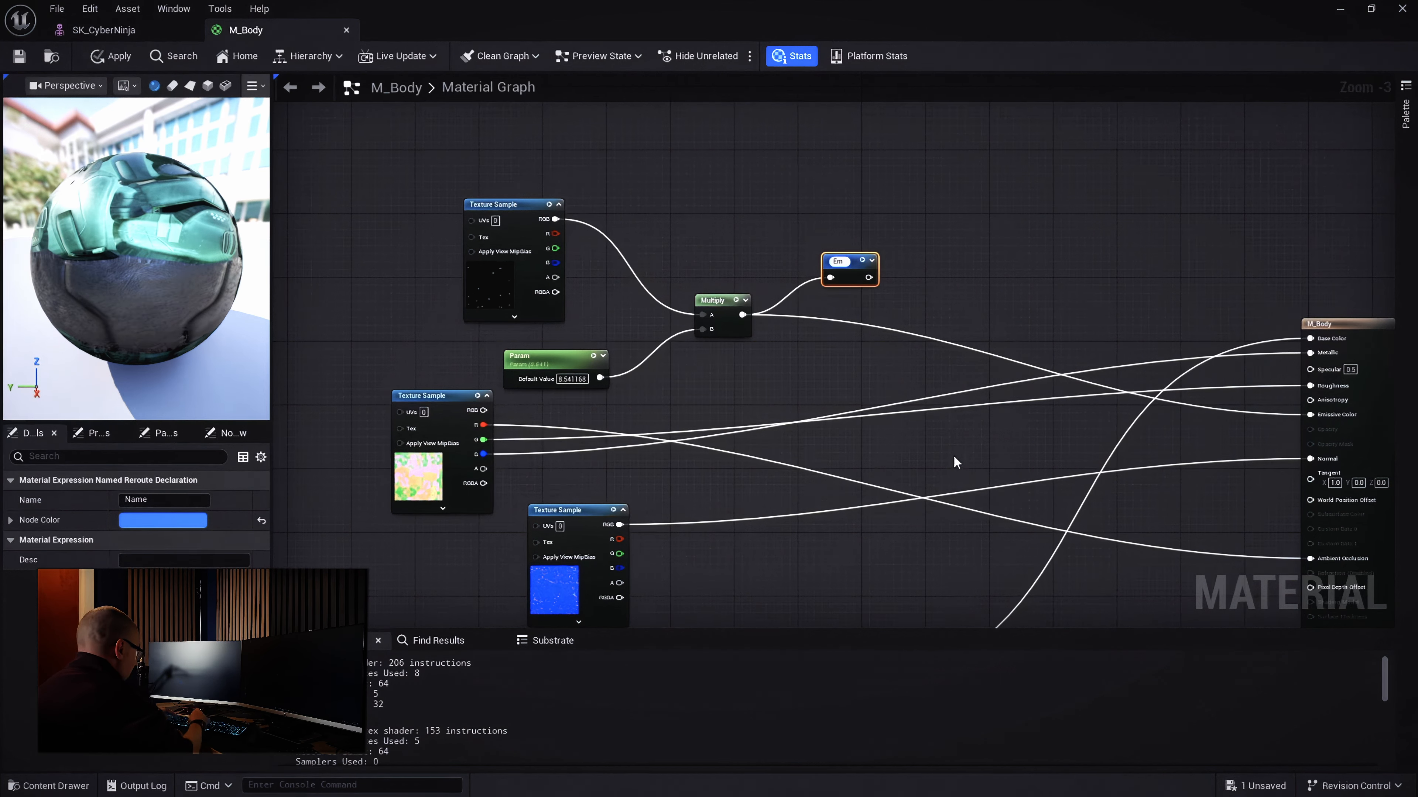
pyautogui.write('issive')
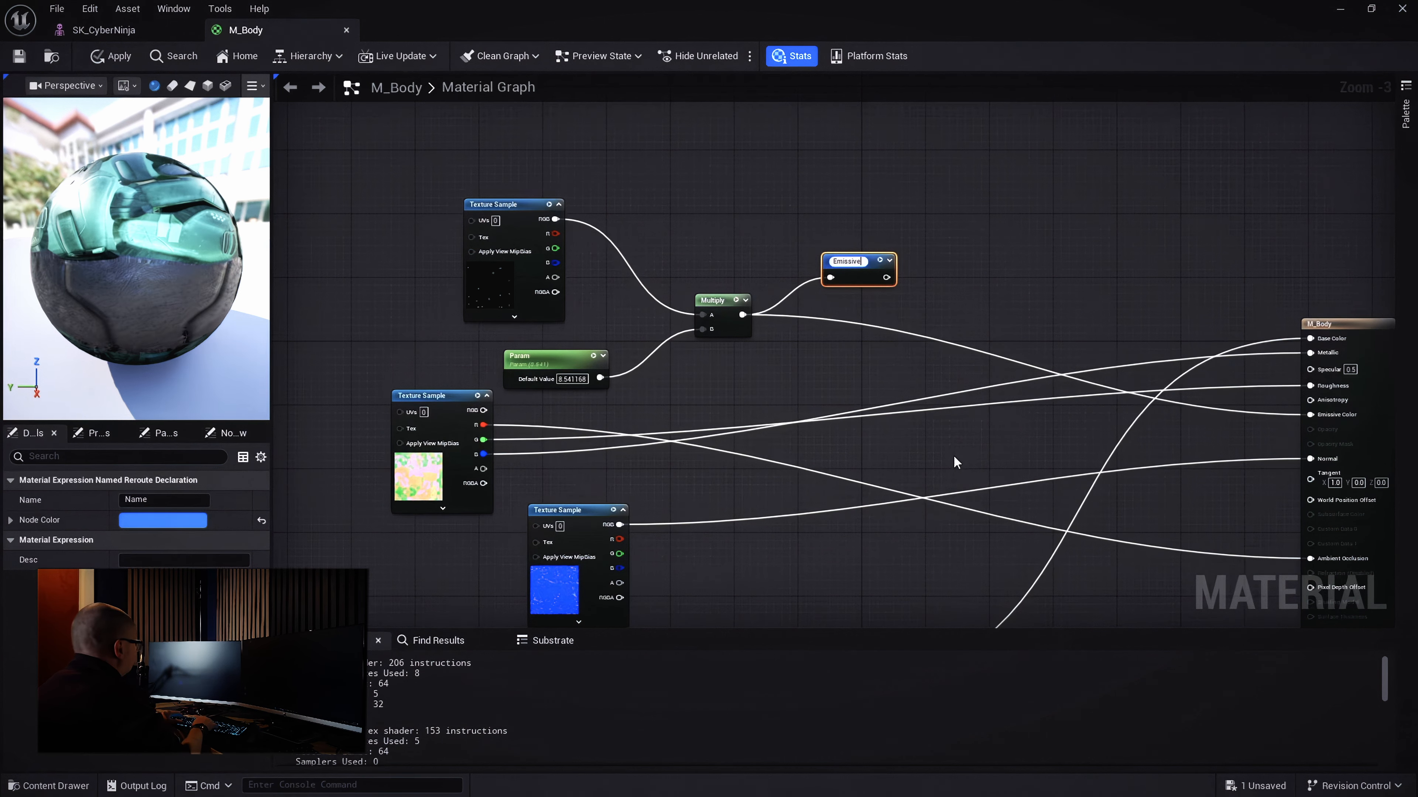
pyautogui.press('Return')
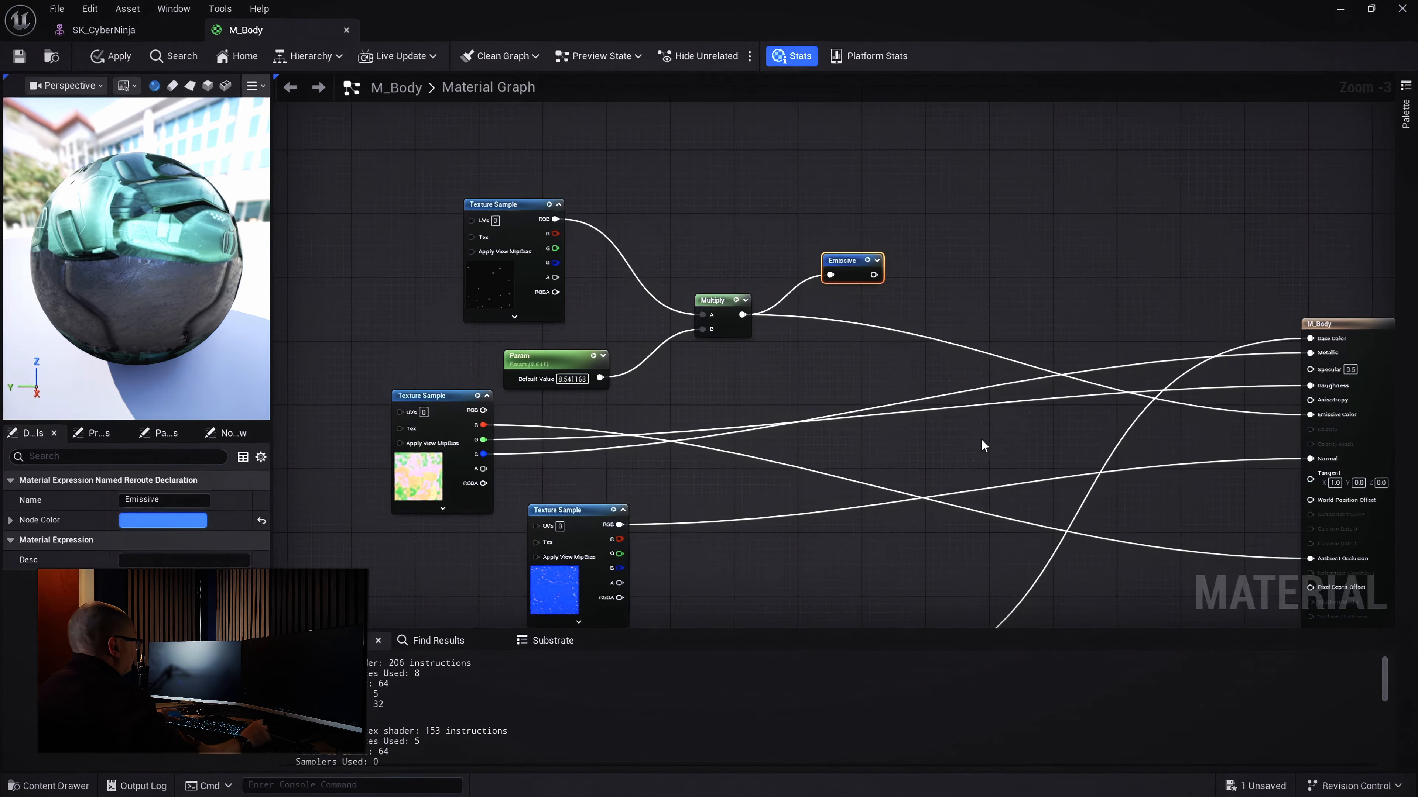
# Feed M_Body's Emissive Color from an Emissive reroute usage placed beside that input
pyautogui.moveTo(1311, 415); pyautogui.dragTo(1224, 342)
pyautogui.moveTo(1313, 397); pyautogui.dragTo(1061, 379, button='right')
pyautogui.scroll(3, 1062, 379)
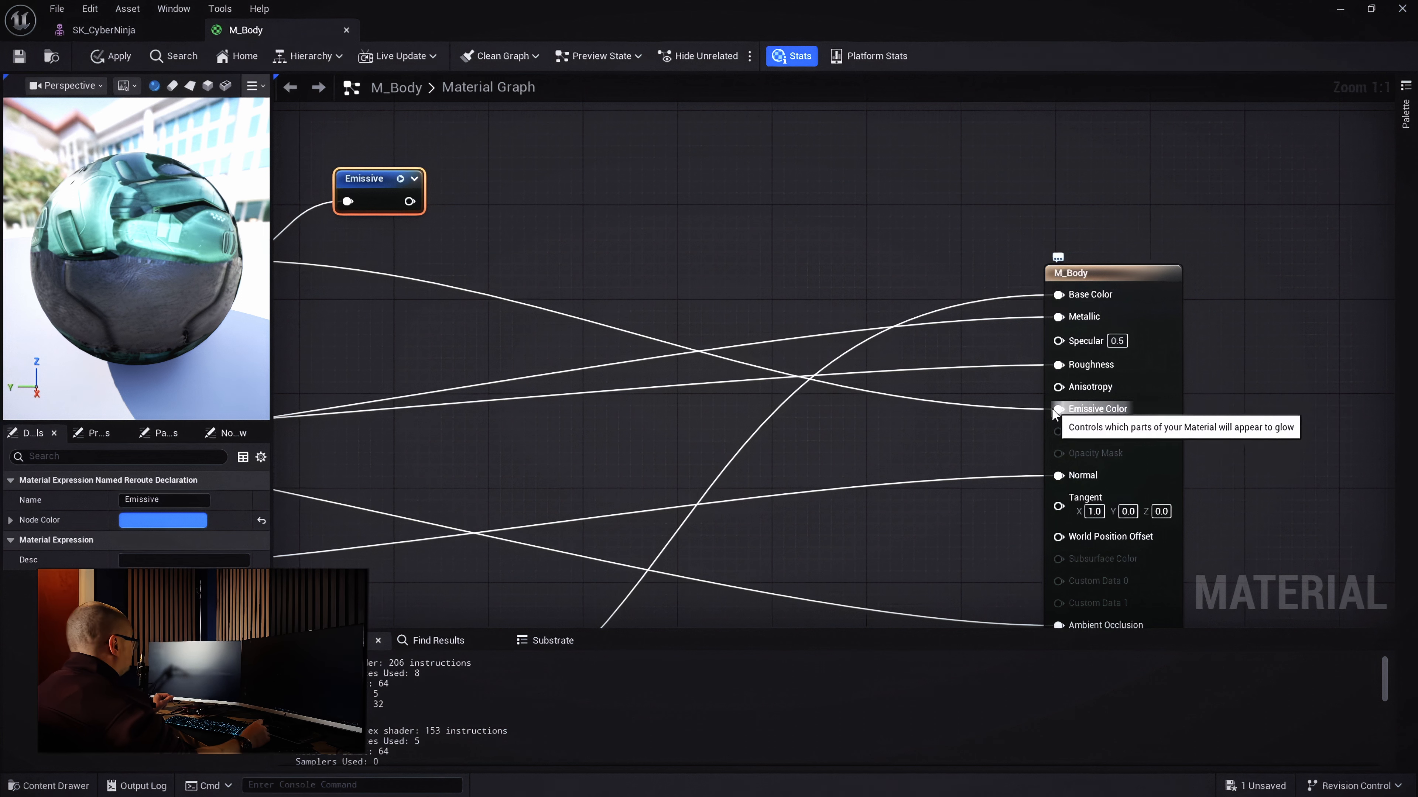
pyautogui.moveTo(1058, 409); pyautogui.dragTo(929, 249)
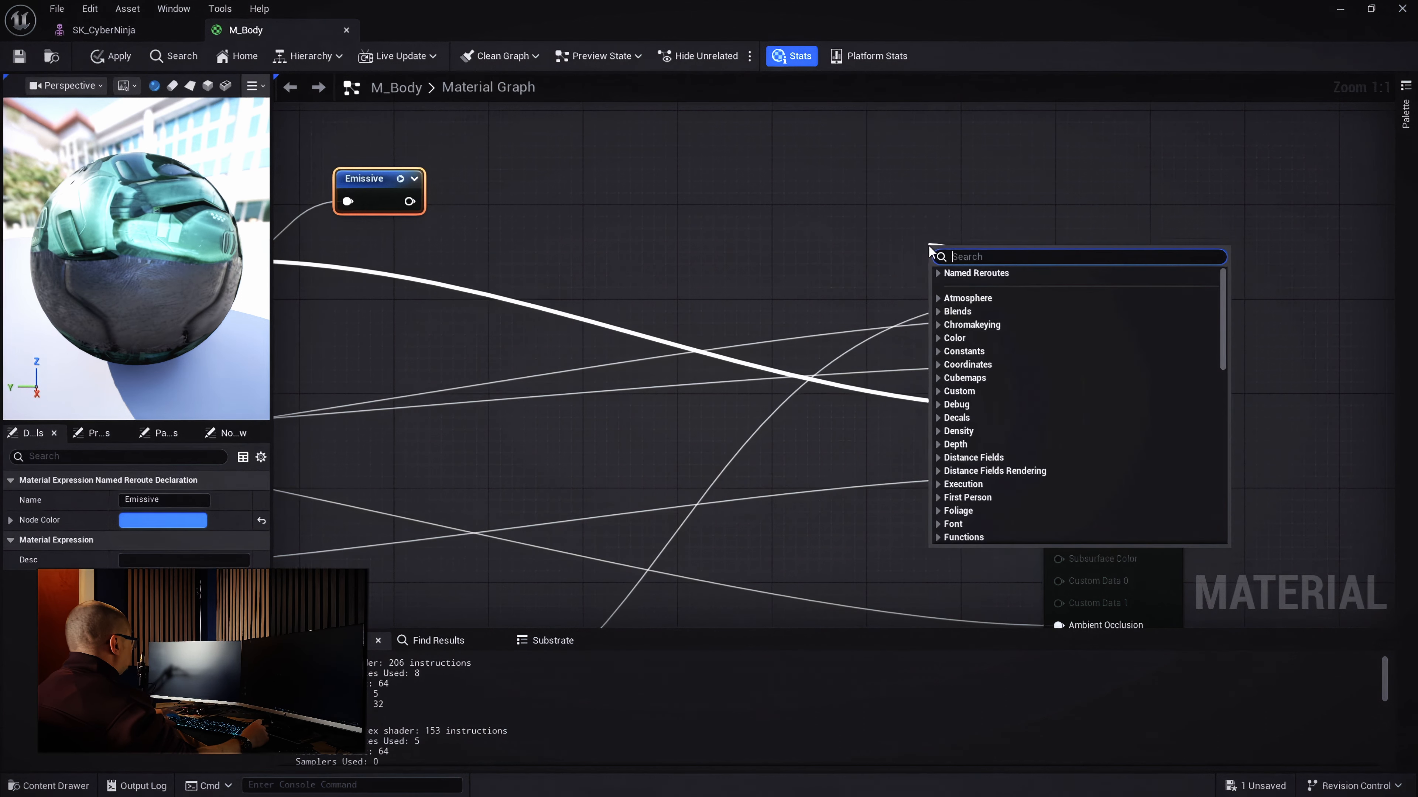
pyautogui.write('Emissive')
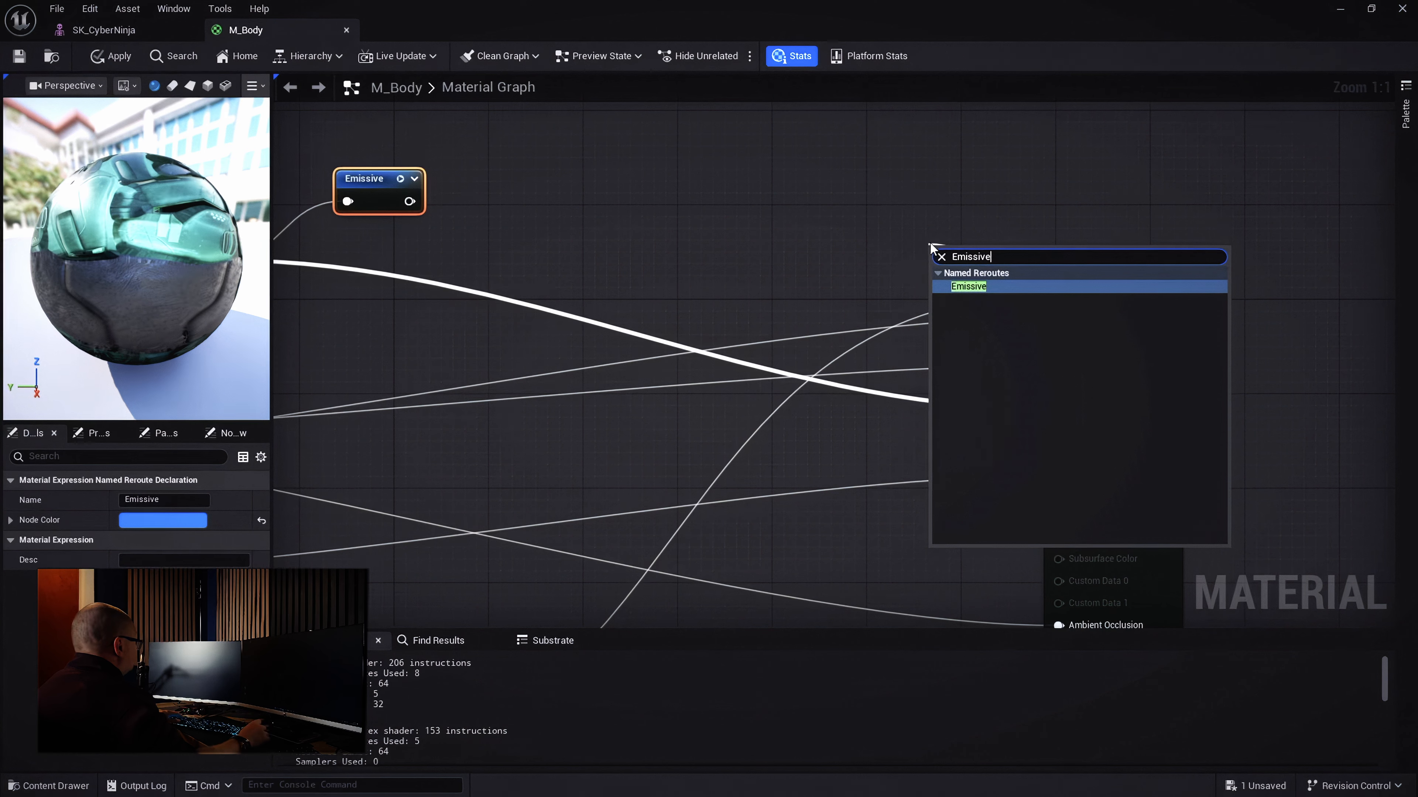
pyautogui.click(966, 287)
pyautogui.moveTo(967, 265); pyautogui.dragTo(942, 405)
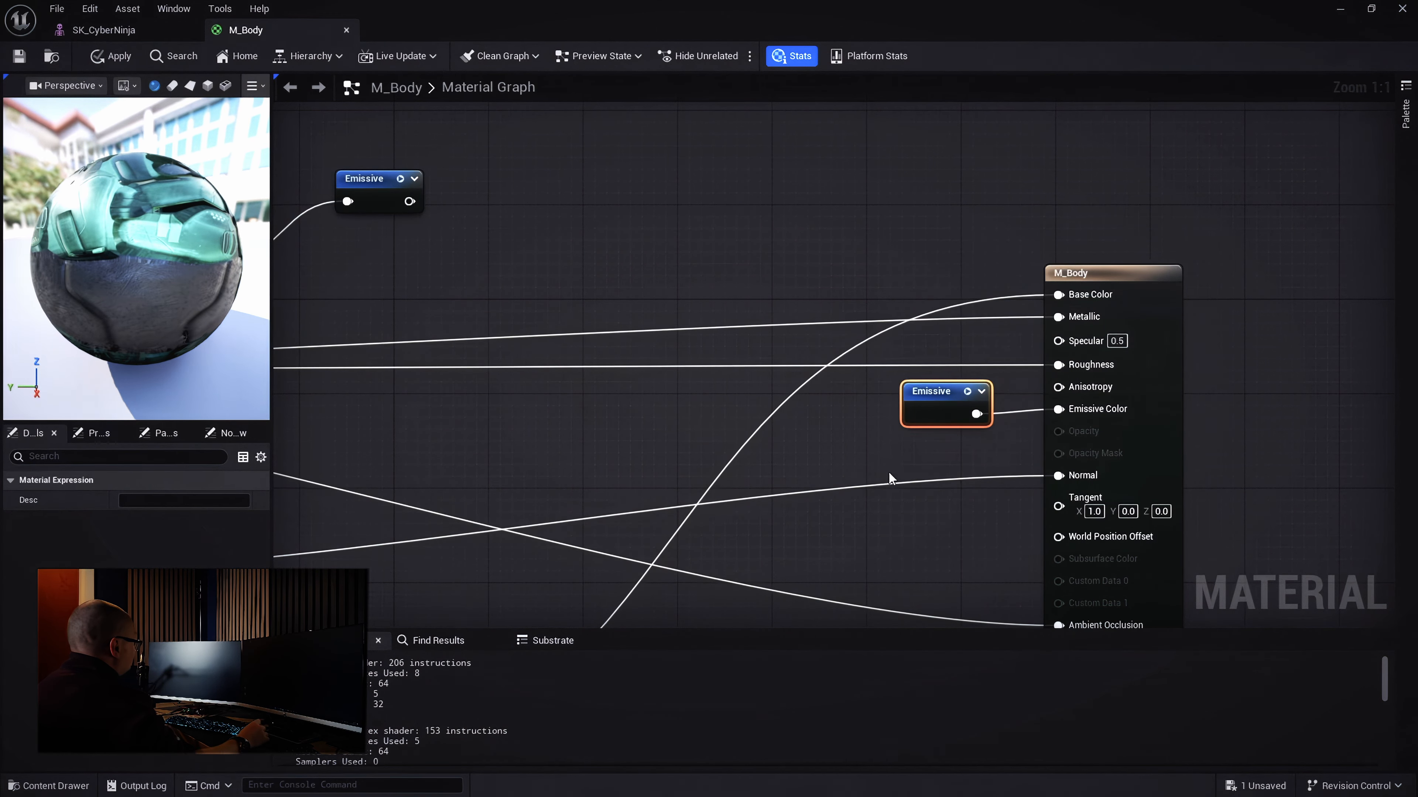
pyautogui.moveTo(887, 471); pyautogui.dragTo(1115, 149, button='right')
# Add a BaseColor named reroute declaration on the lower Multiply node's output
pyautogui.scroll(-1, 943, 408)
pyautogui.moveTo(905, 511); pyautogui.dragTo(1121, 479, button='right')
pyautogui.moveTo(846, 466); pyautogui.dragTo(891, 526)
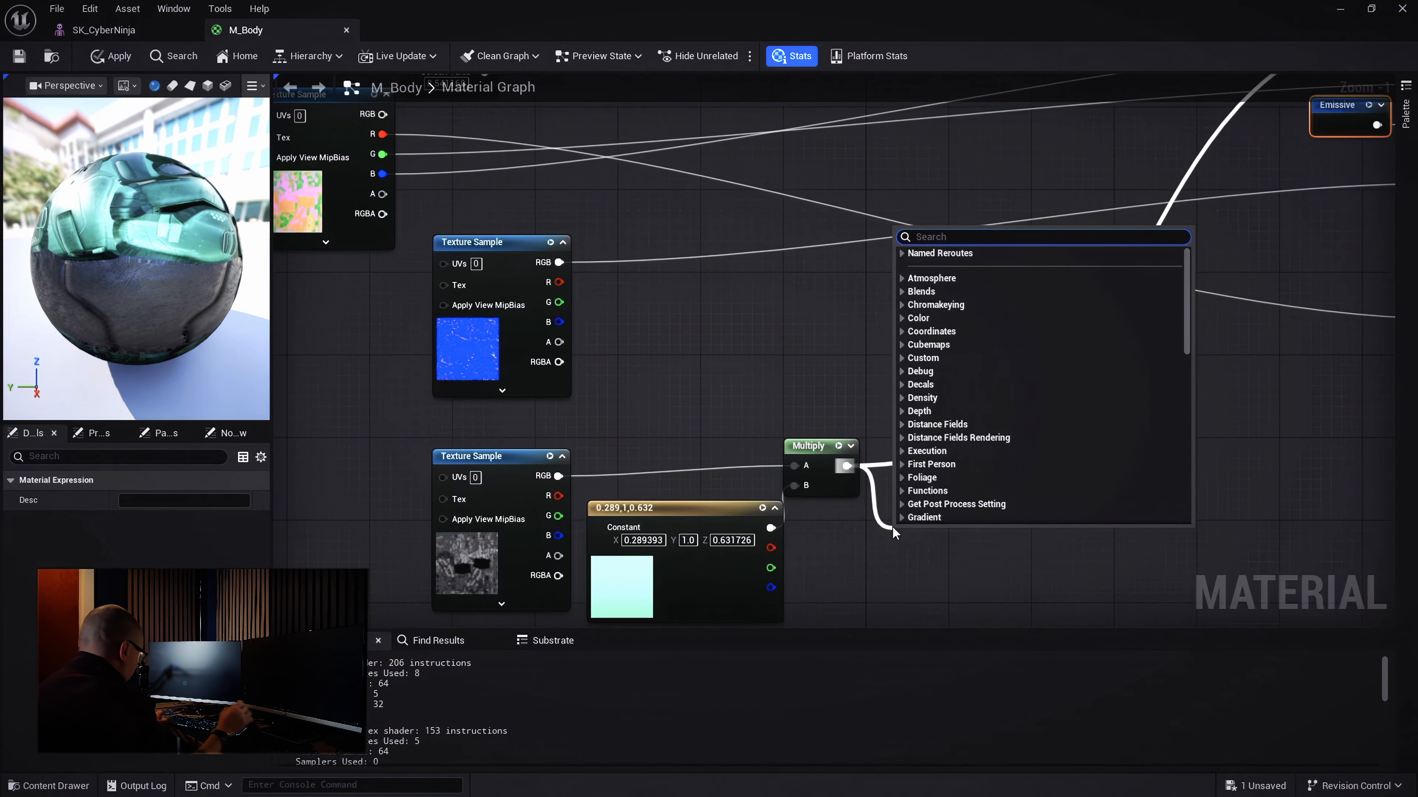
pyautogui.write('add')
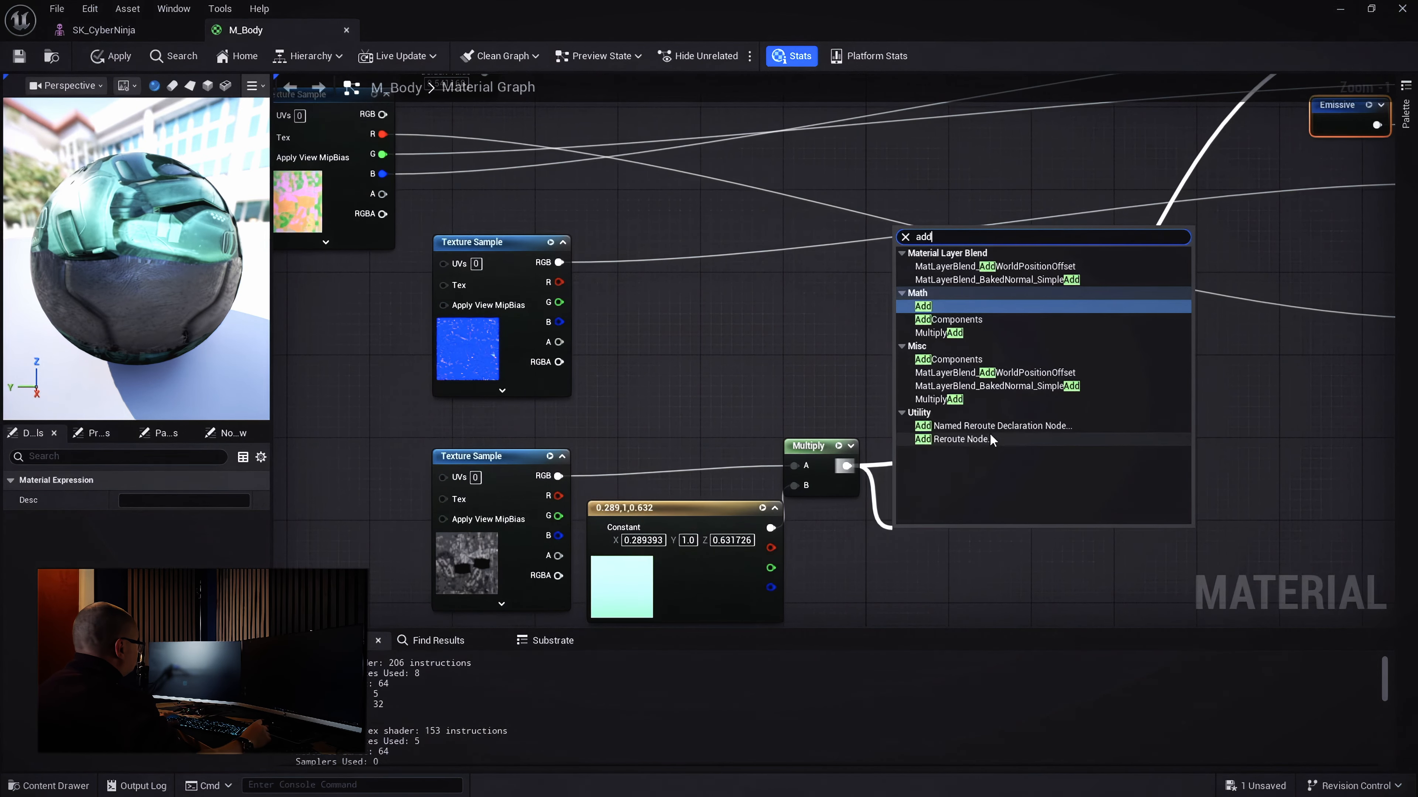
pyautogui.click(993, 426)
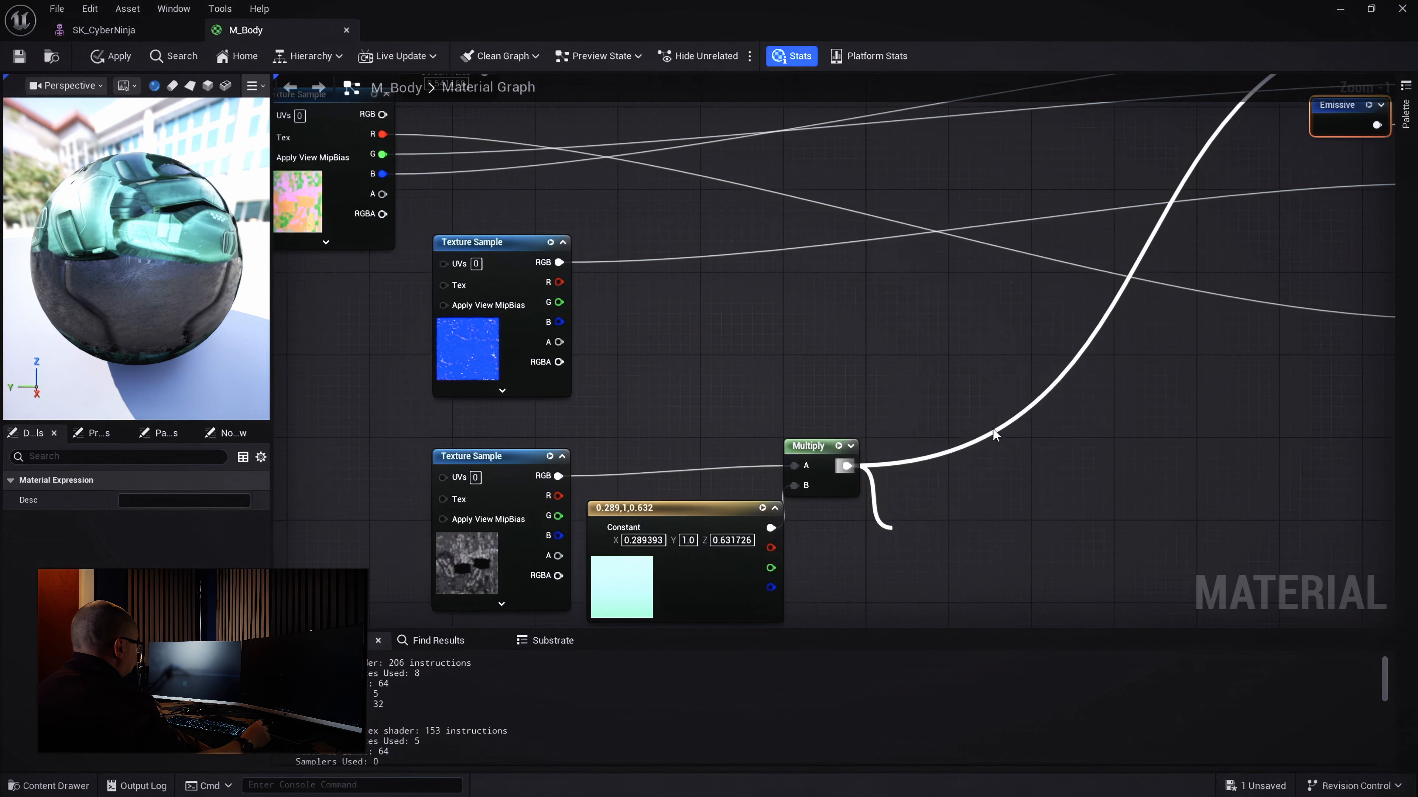
pyautogui.write('Col')
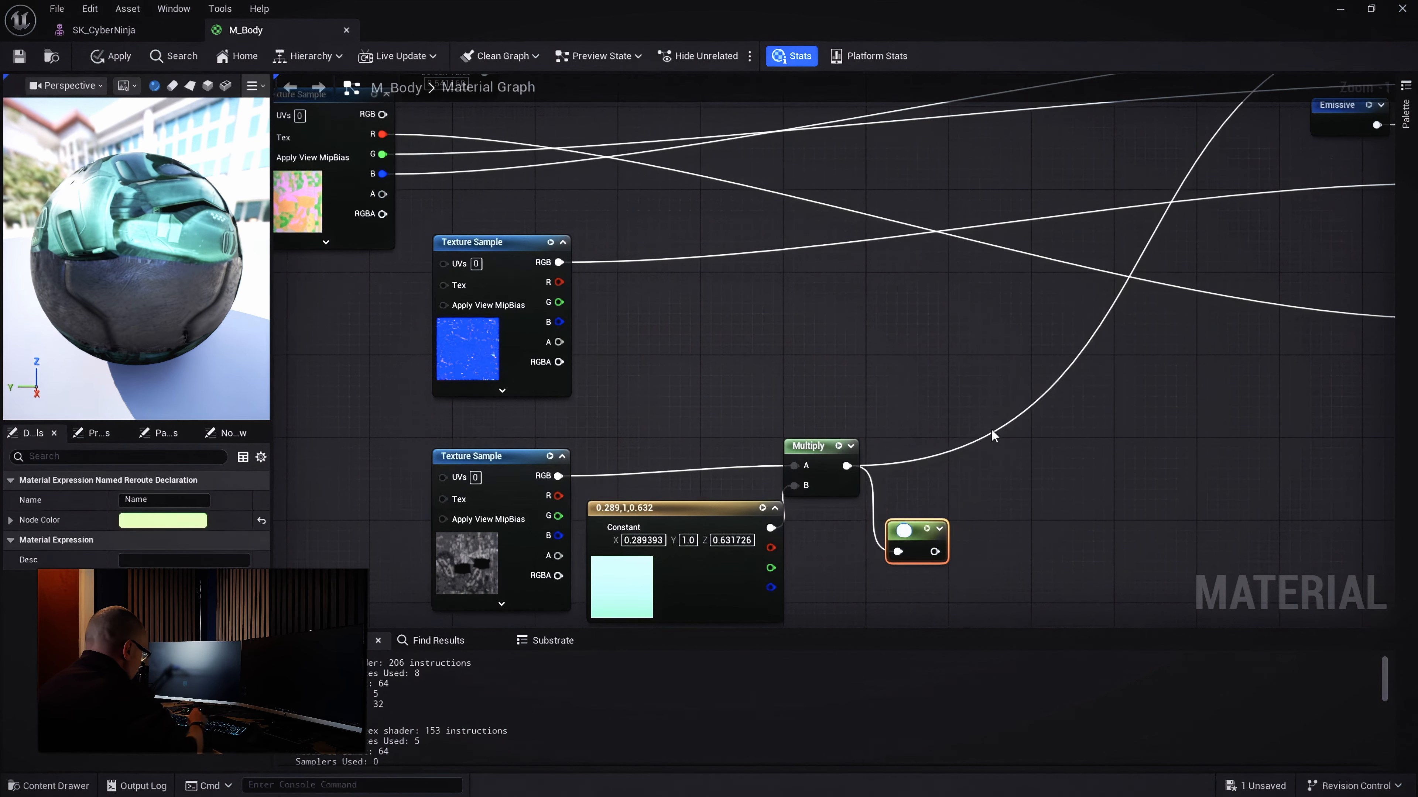
pyautogui.write('or')
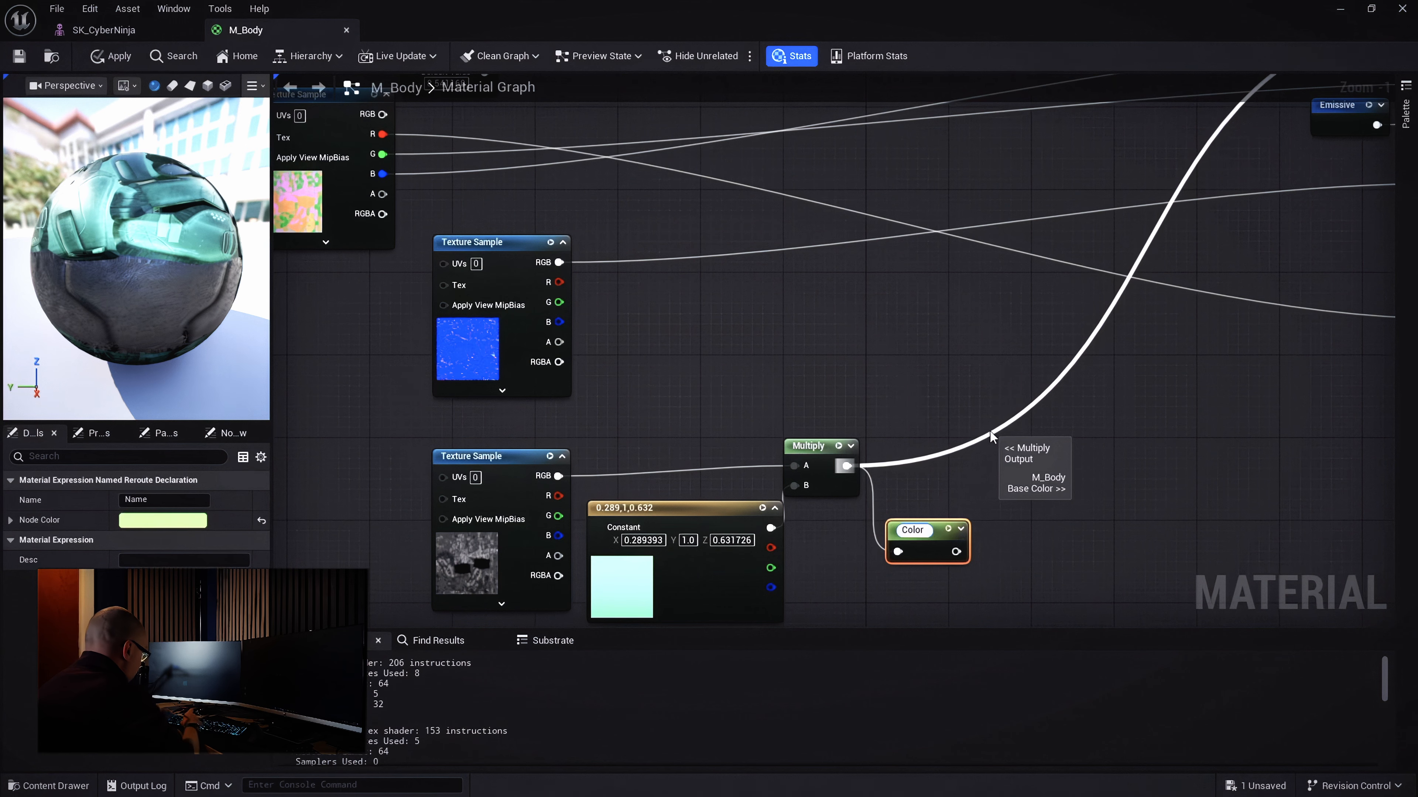
pyautogui.write('Base')
pyautogui.press('Return')
pyautogui.scroll(-3, 989, 430)
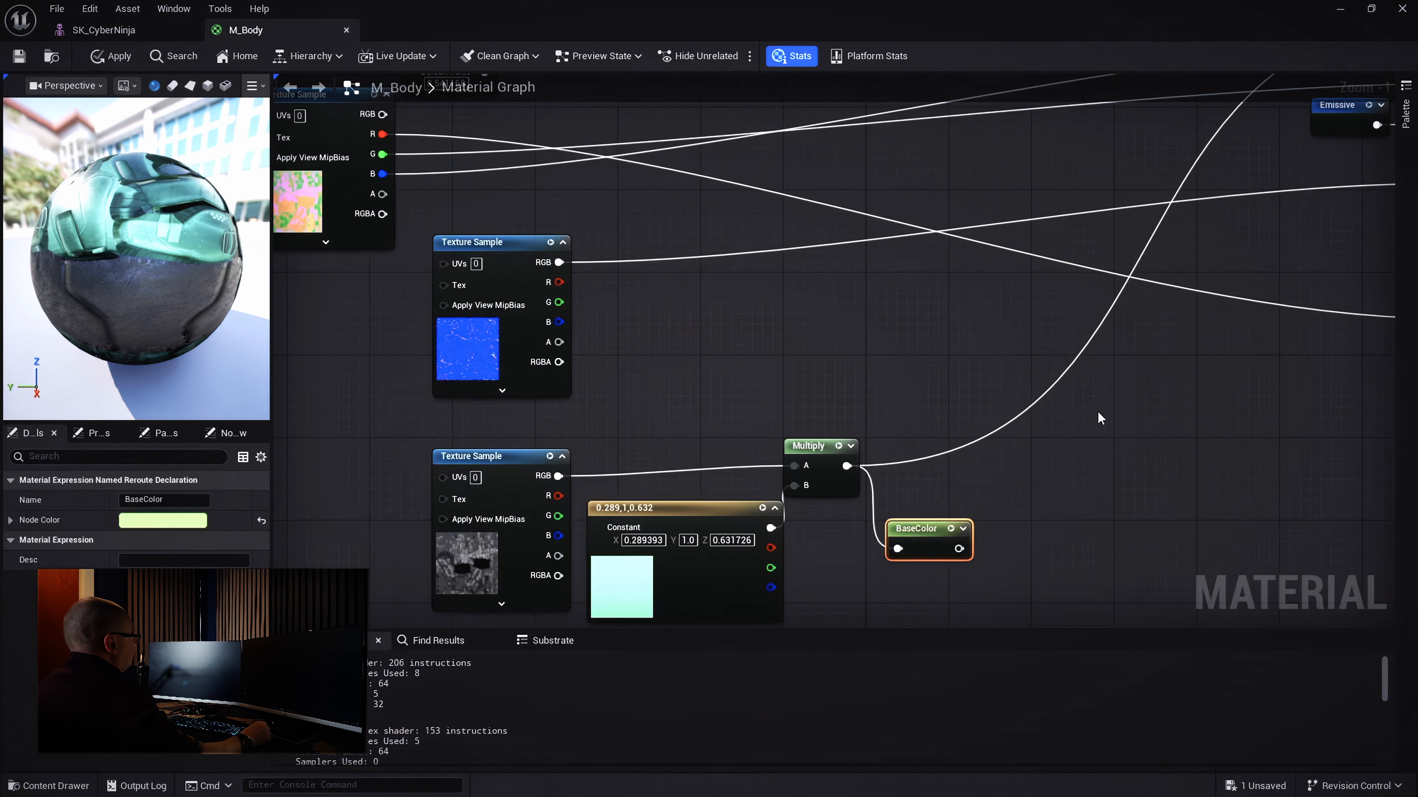
pyautogui.scroll(5, 1159, 273)
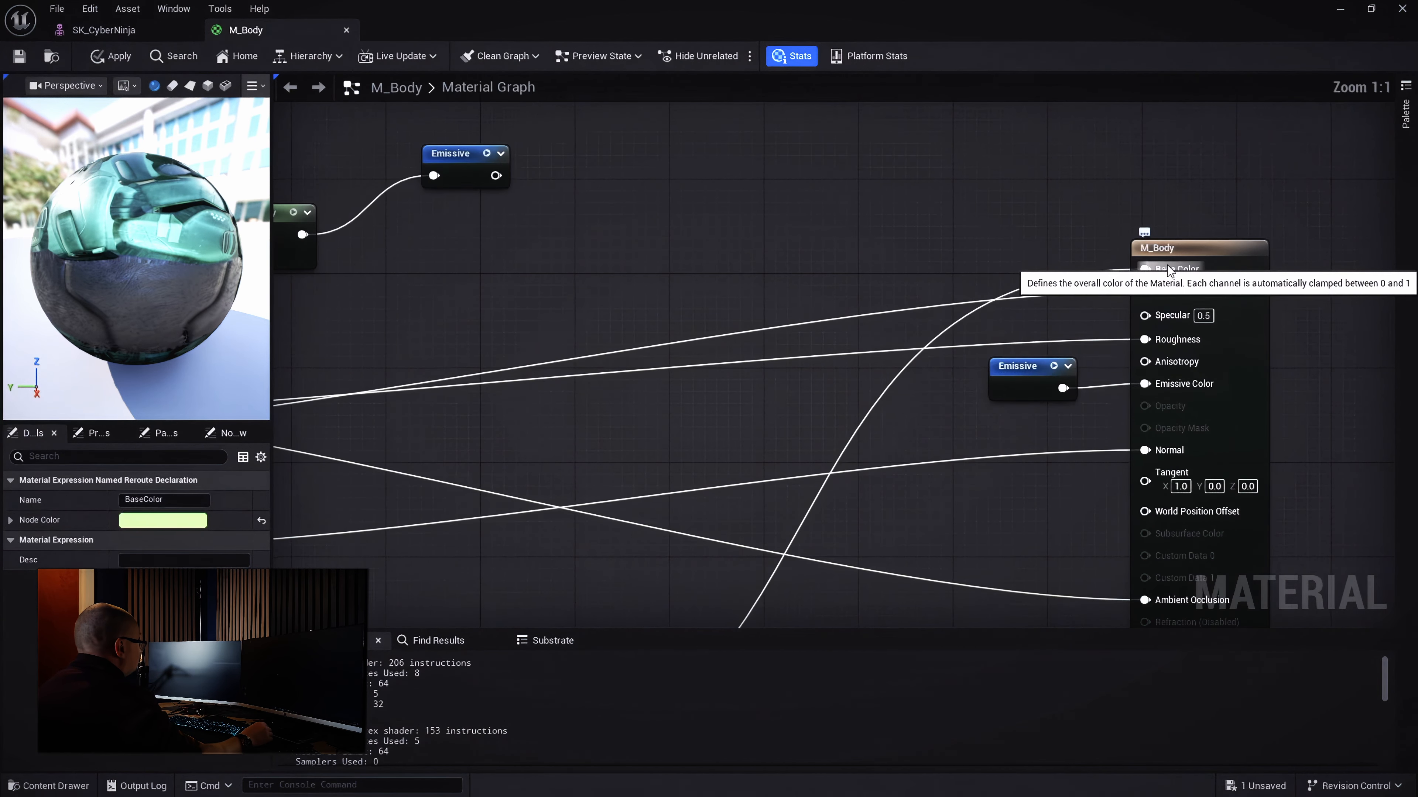
# Feed M_Body's Base Color from a BaseColor reroute usage placed beside the output node
pyautogui.moveTo(1144, 269); pyautogui.dragTo(1041, 204)
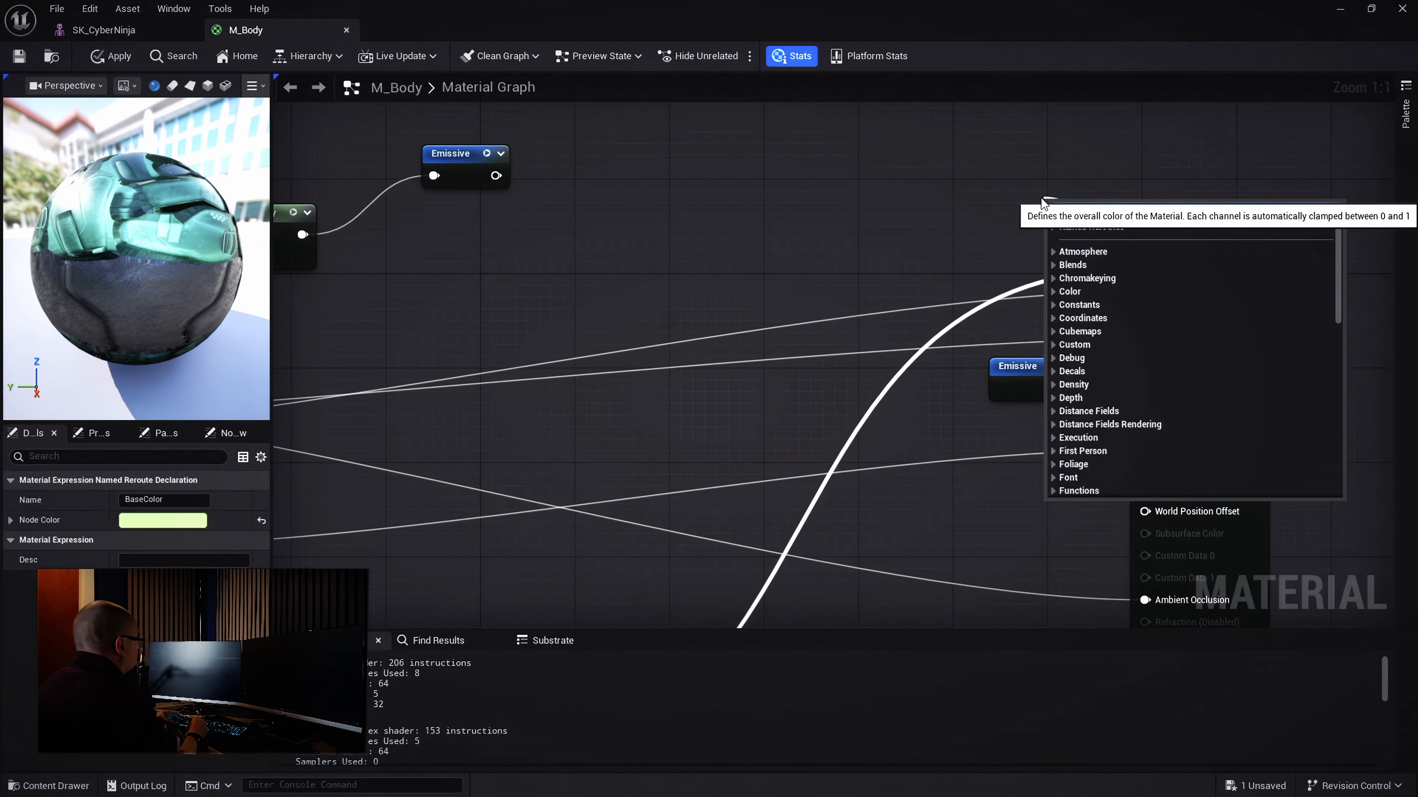
pyautogui.write('BaseC')
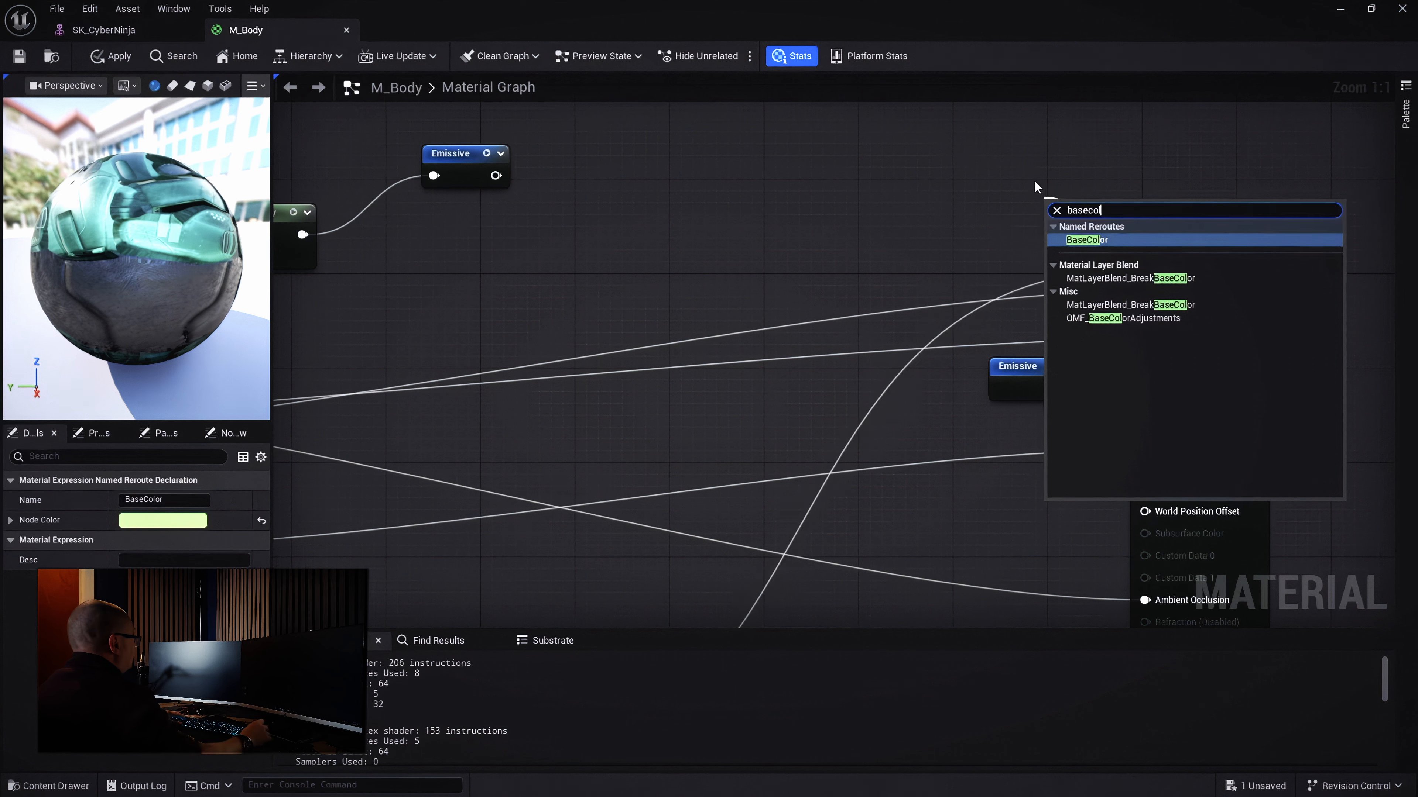
pyautogui.click(1095, 244)
pyautogui.moveTo(1073, 210); pyautogui.dragTo(1002, 245)
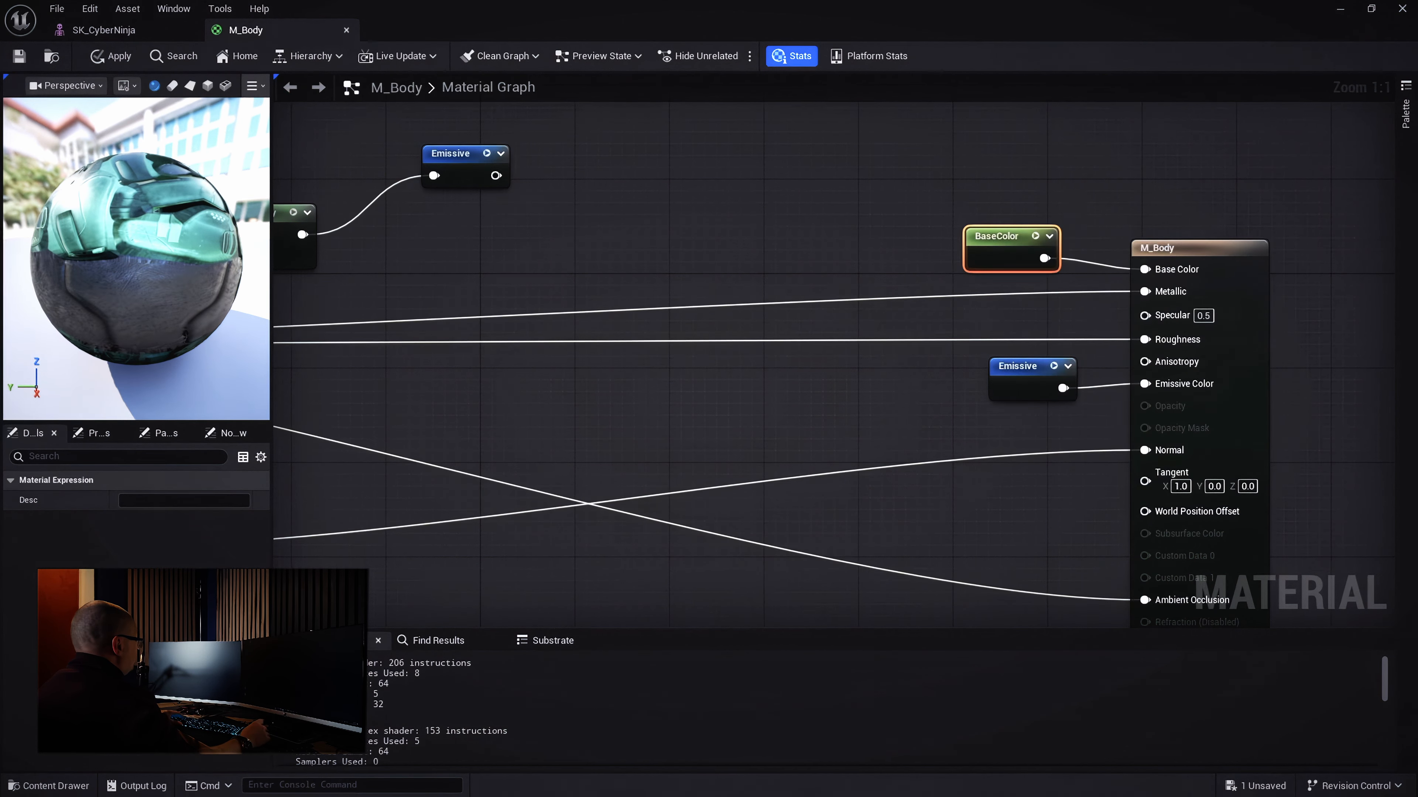
pyautogui.moveTo(869, 319); pyautogui.dragTo(1205, 244, button='right')
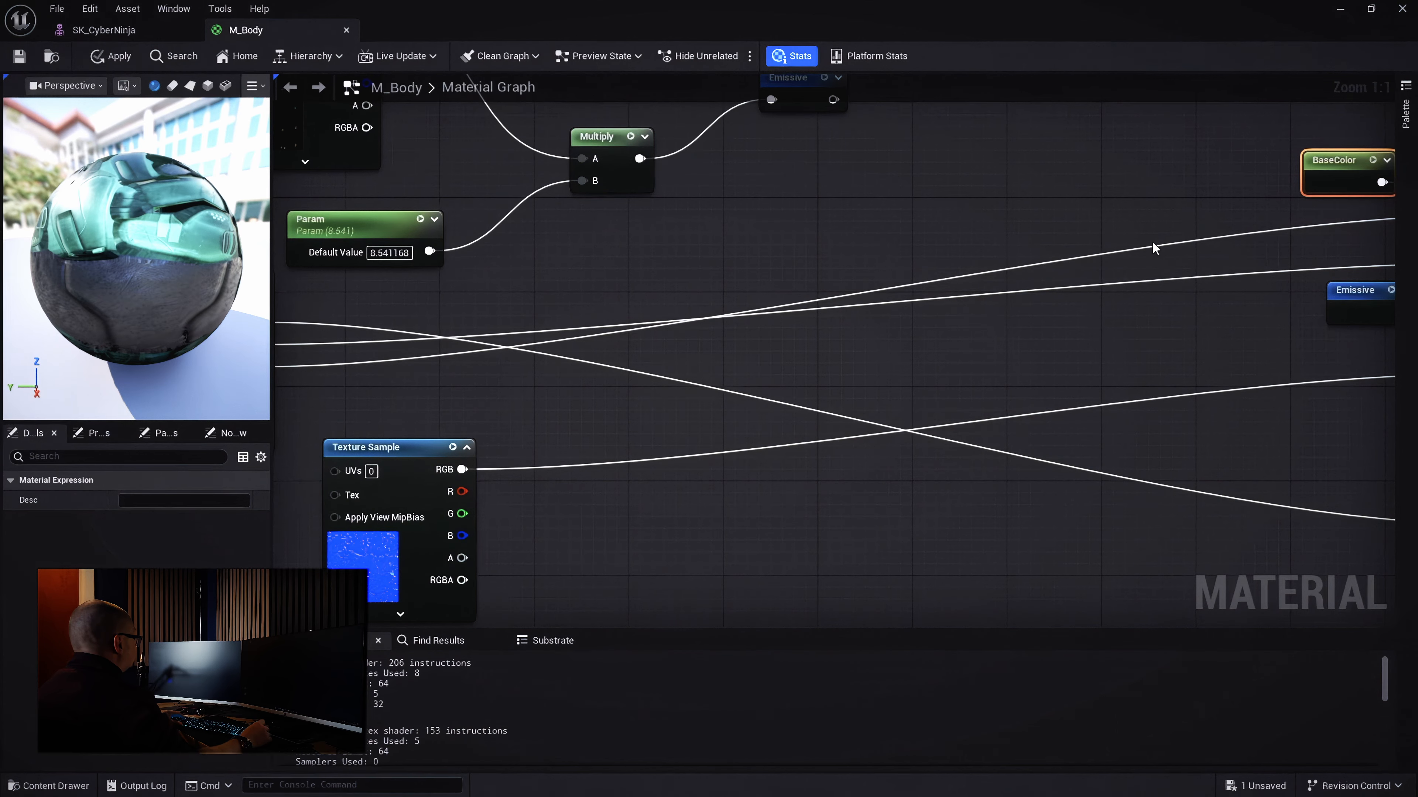
# Add a named reroute declaration called 'Metalic' on the Texture Sample's B channel
pyautogui.moveTo(824, 382); pyautogui.dragTo(1214, 352, button='right')
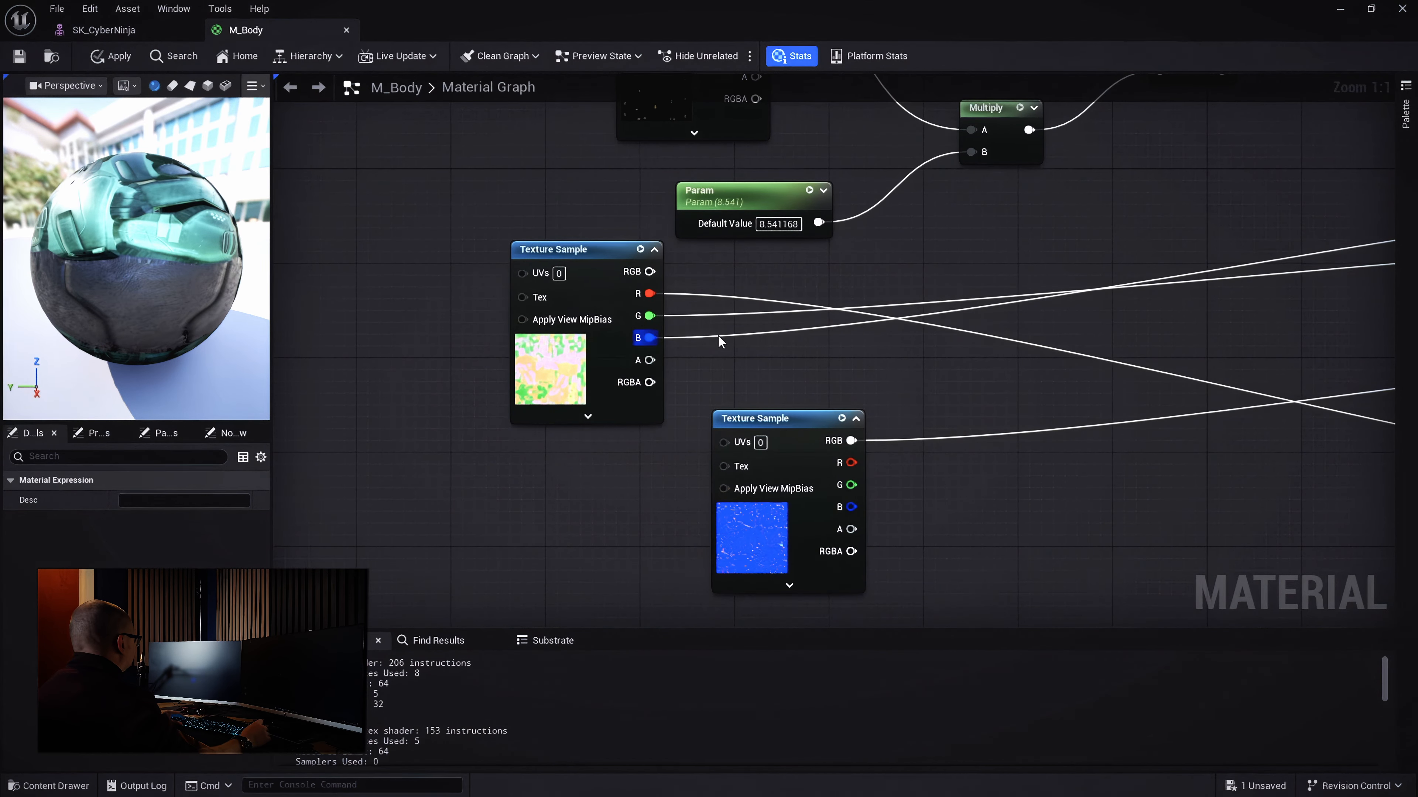
pyautogui.scroll(-2, 985, 415)
pyautogui.moveTo(984, 414); pyautogui.dragTo(666, 462, button='right')
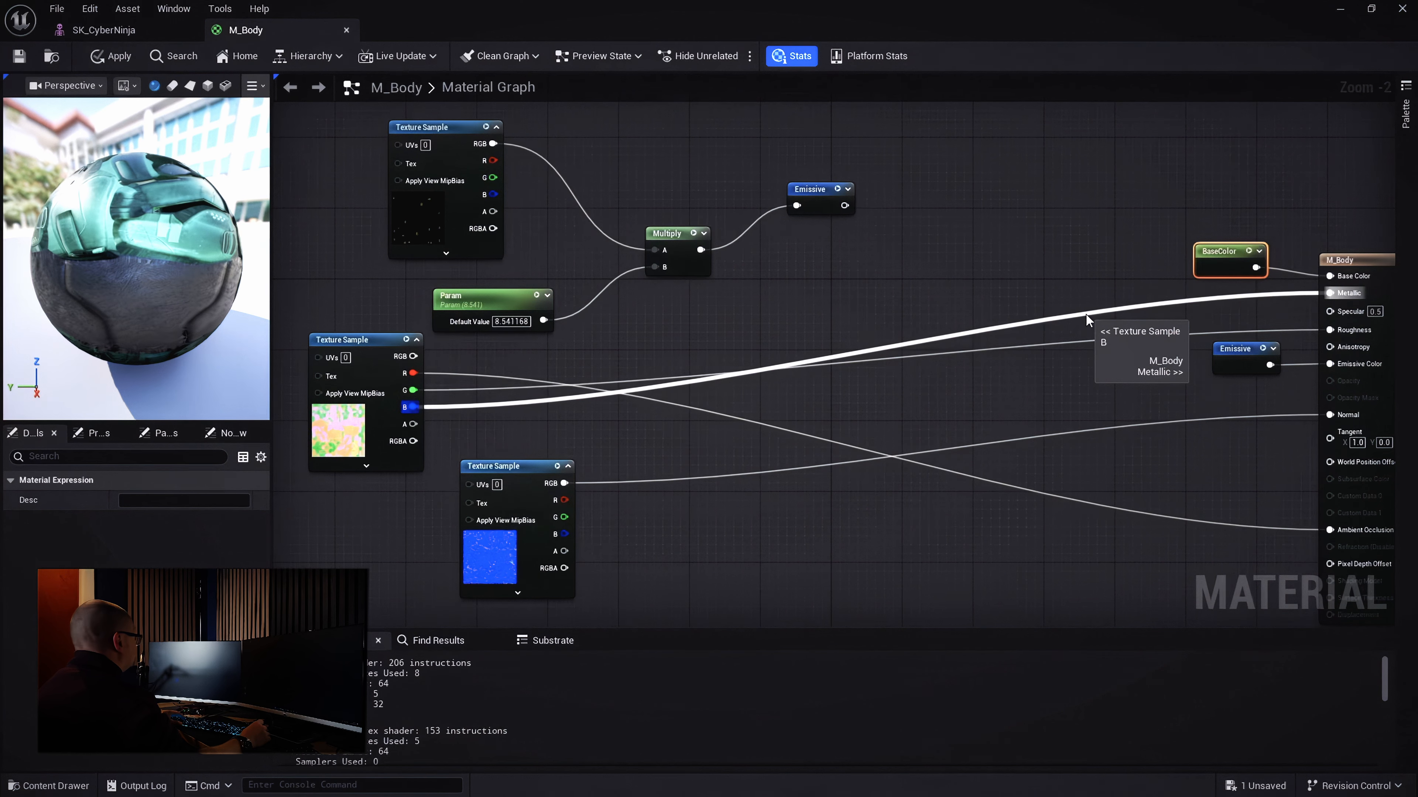
pyautogui.moveTo(621, 414); pyautogui.dragTo(734, 357, button='right')
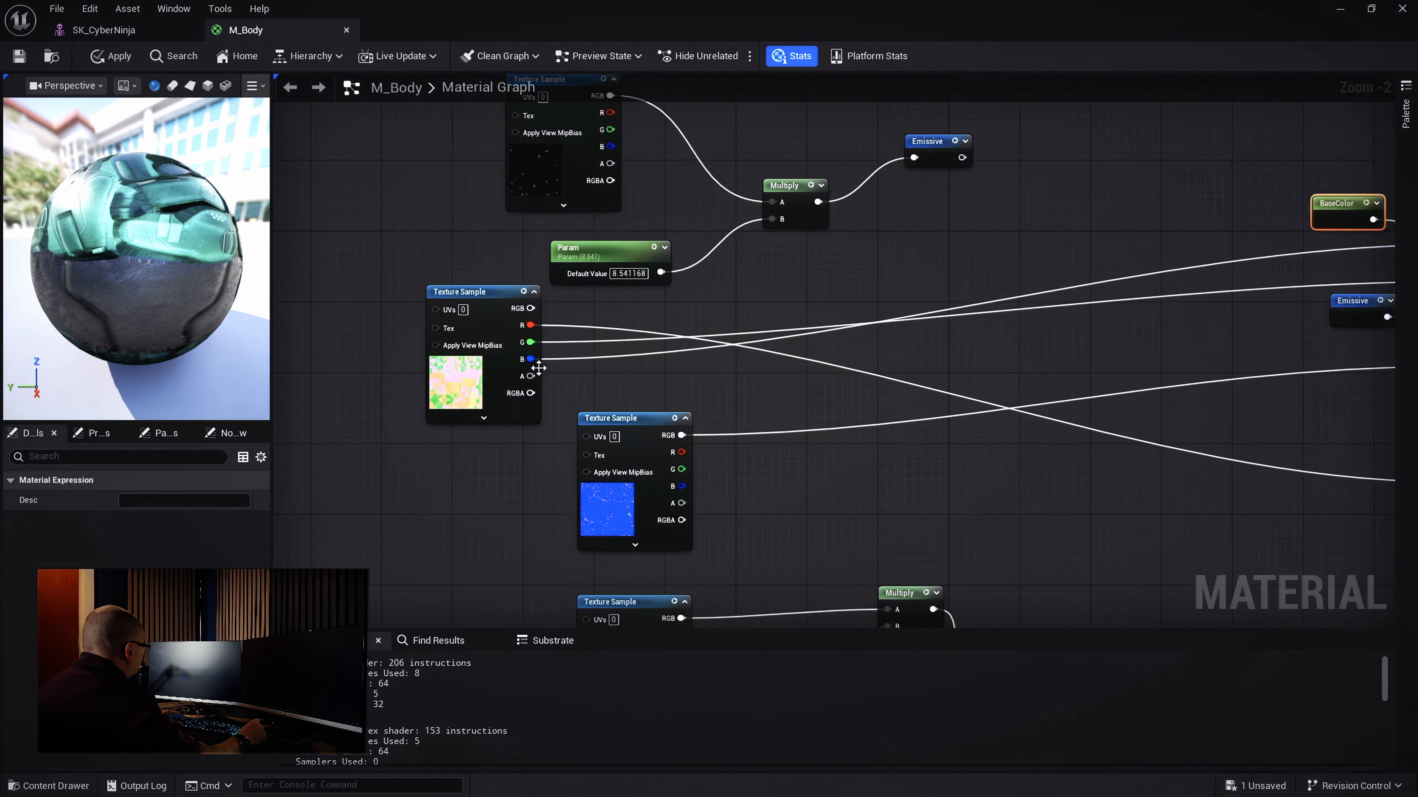
pyautogui.scroll(2, 561, 385)
pyautogui.moveTo(561, 384); pyautogui.dragTo(698, 406, button='right')
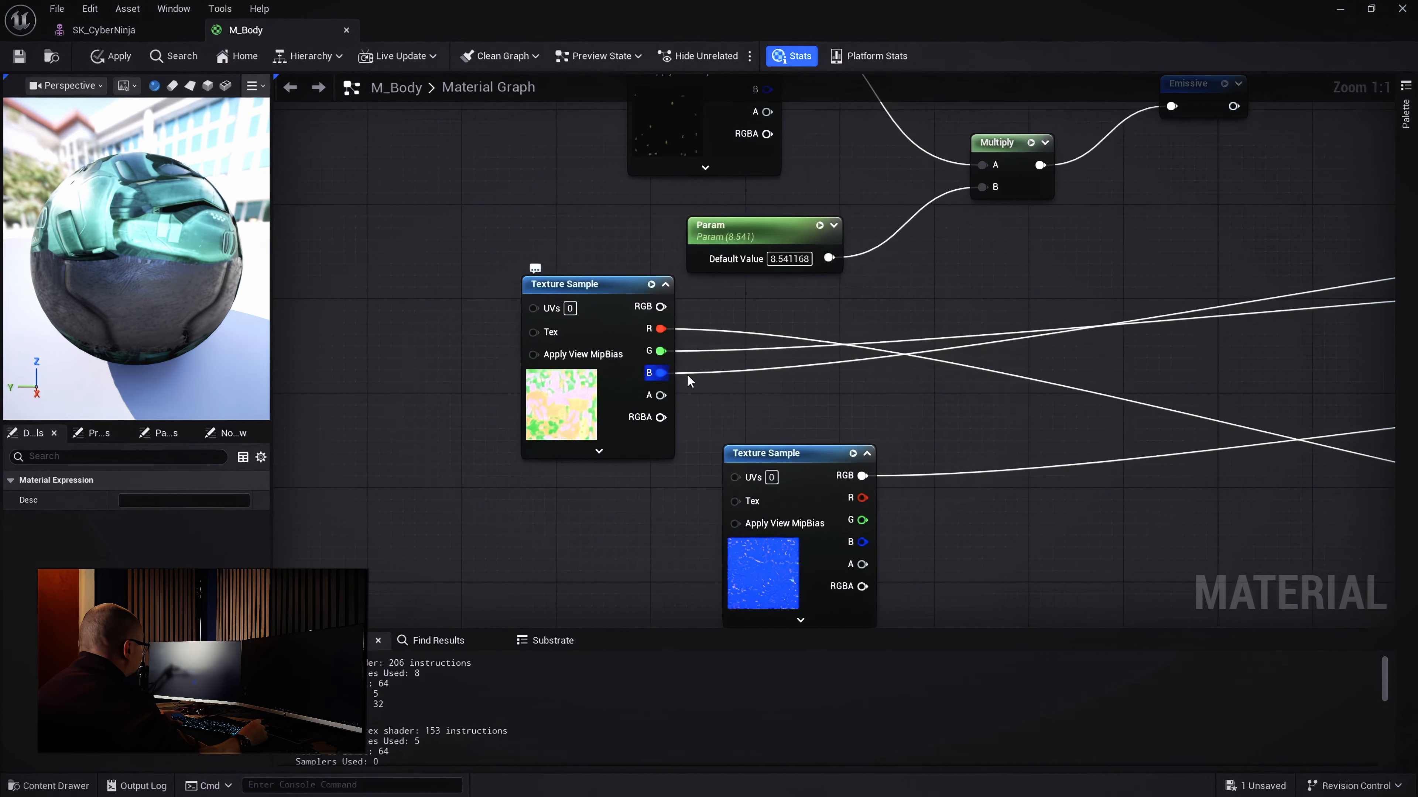
pyautogui.moveTo(660, 373); pyautogui.dragTo(795, 403)
pyautogui.write('add')
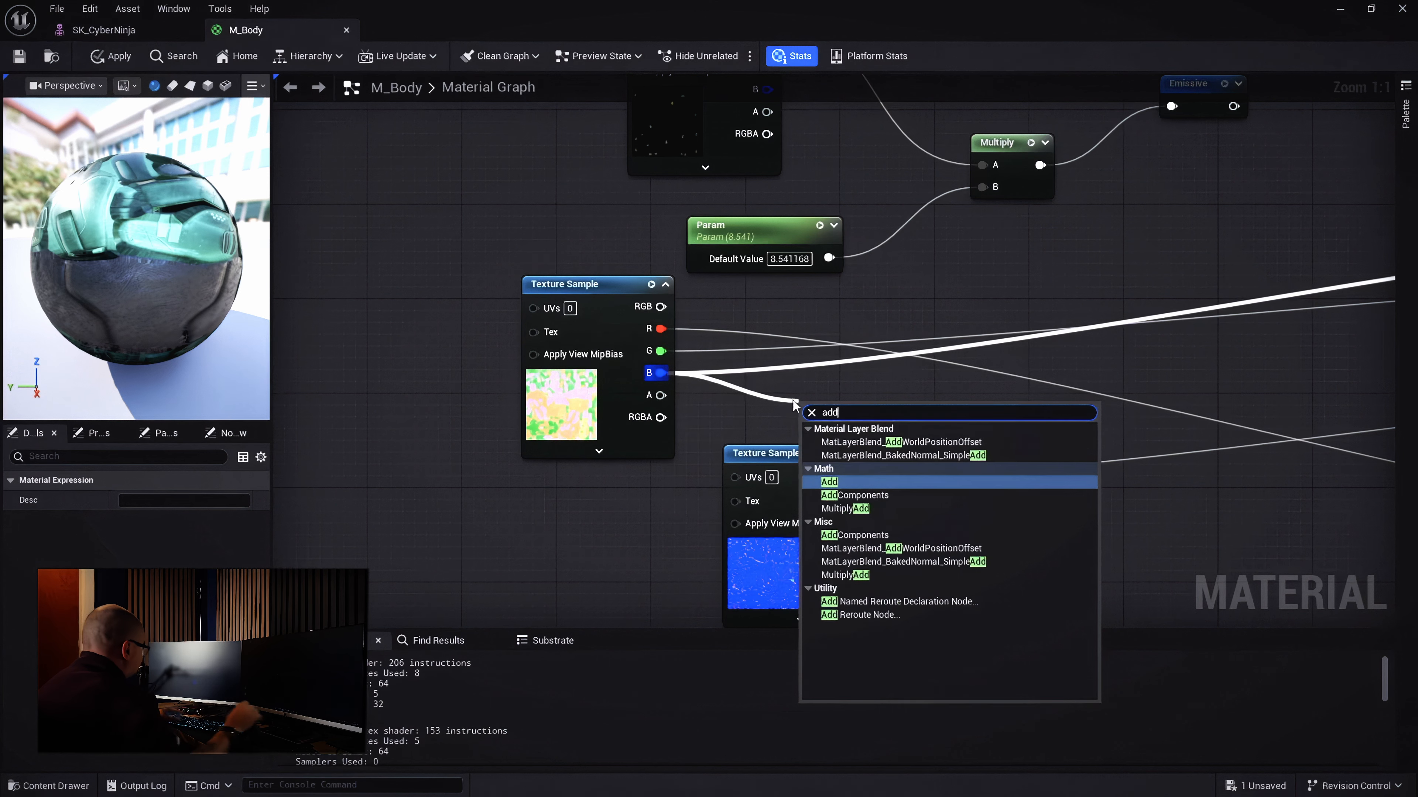
pyautogui.click(901, 602)
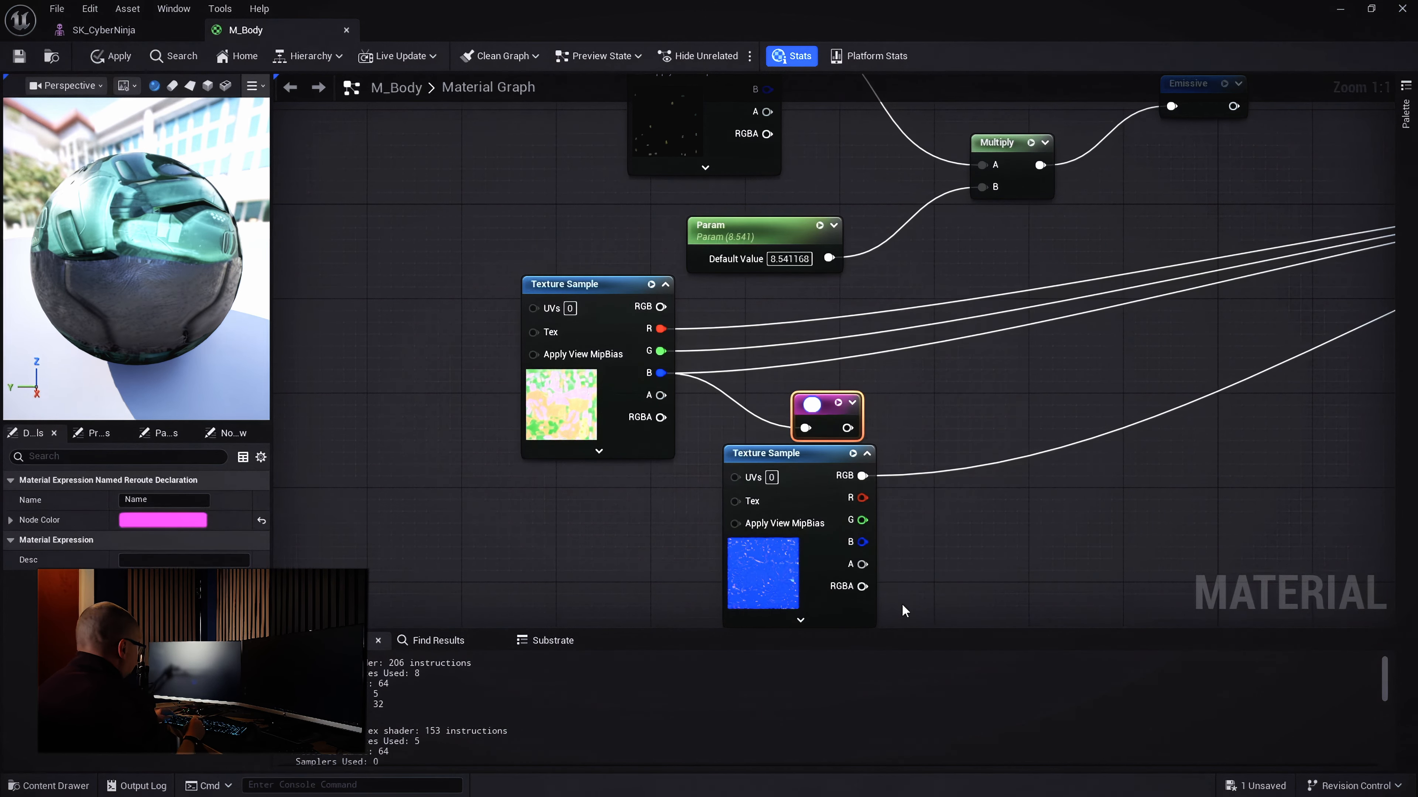
pyautogui.write('R')
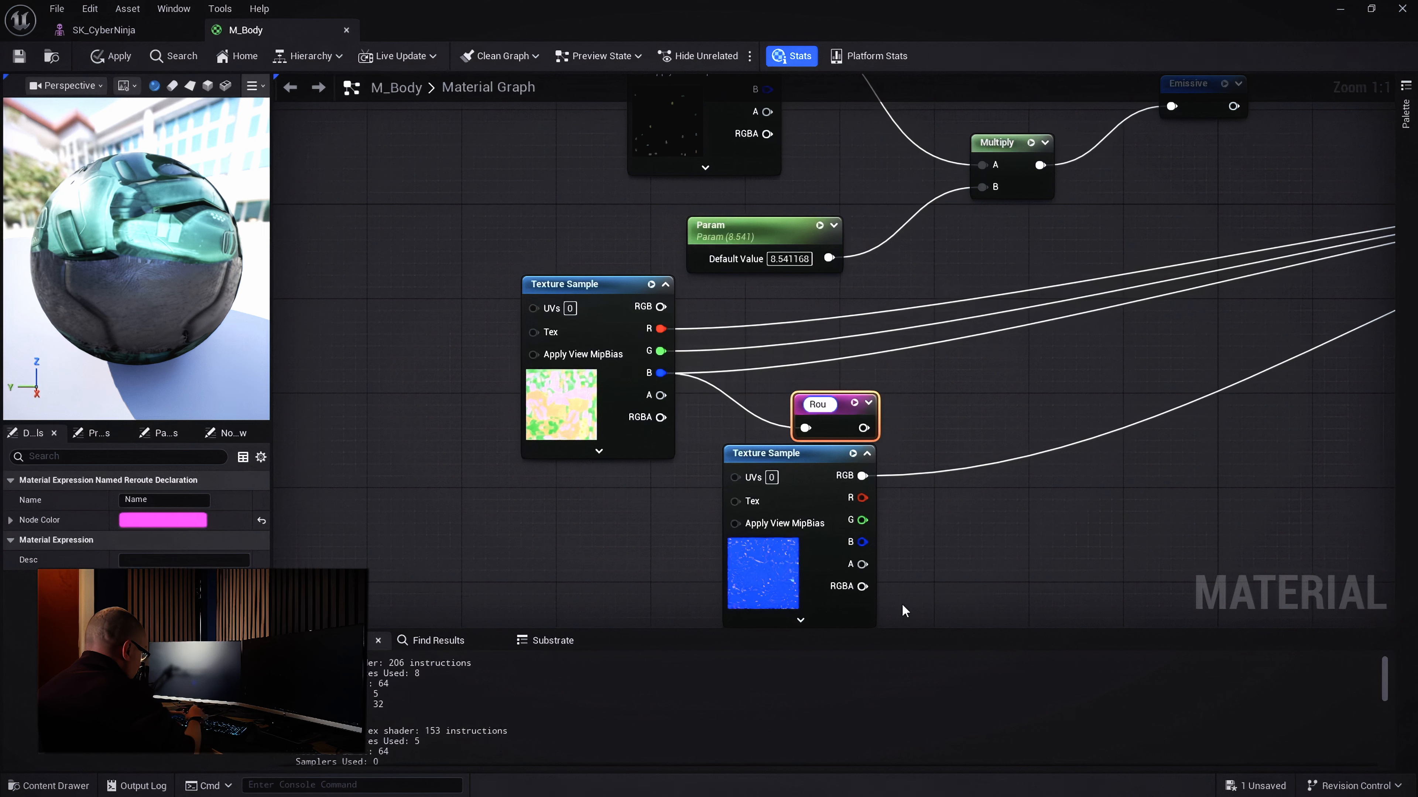
pyautogui.press('BackSpace')
pyautogui.write('Meta')
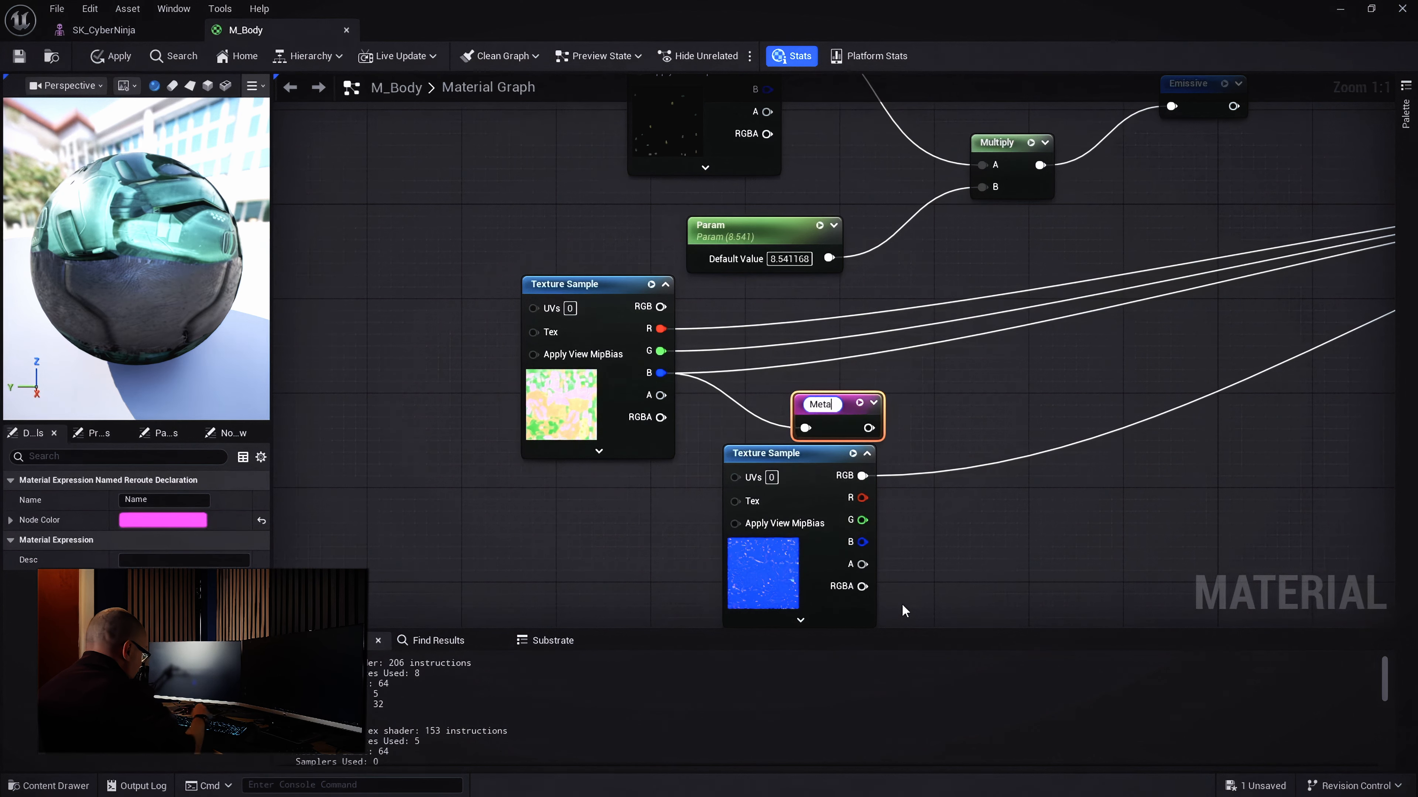
pyautogui.write('l')
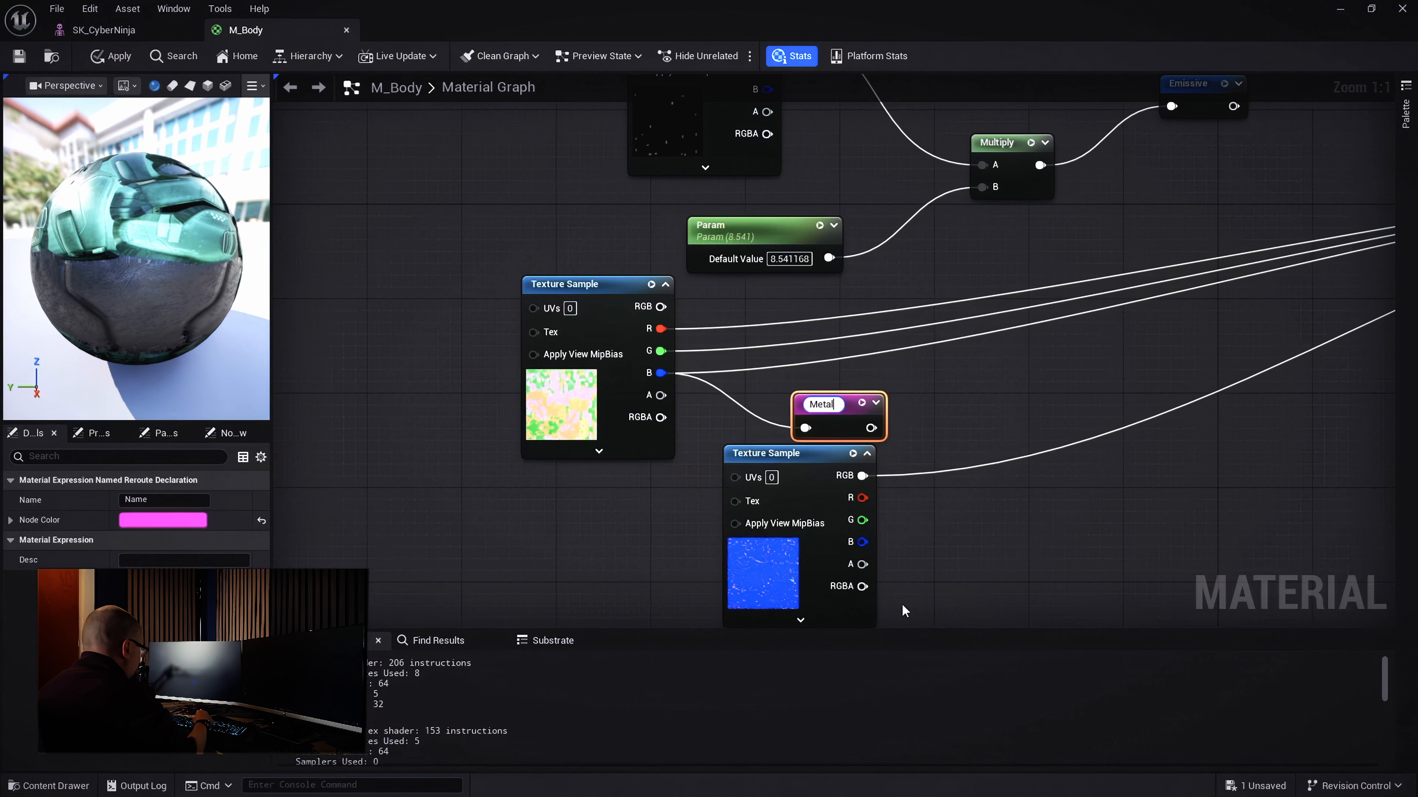
pyautogui.write('ic')
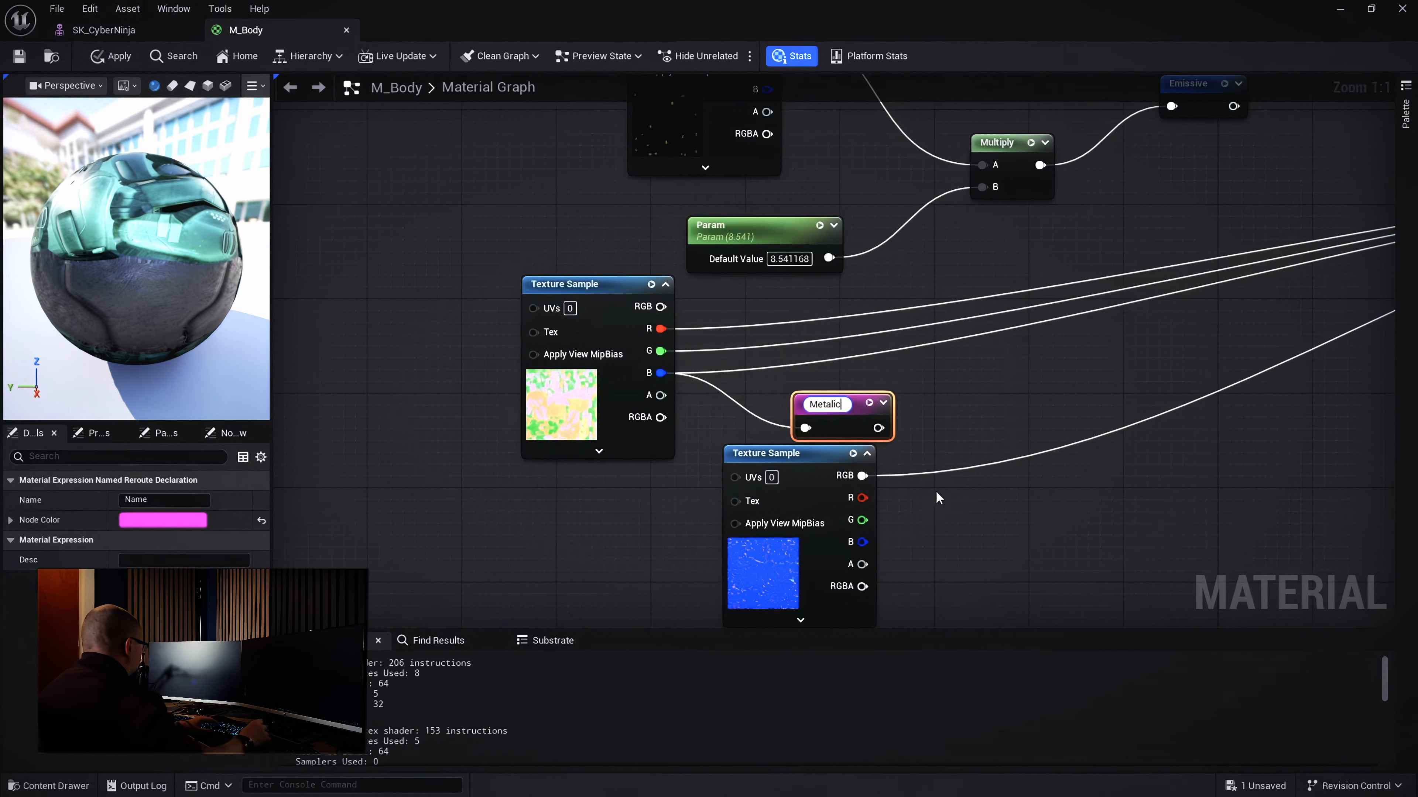
pyautogui.press('Return')
# Correct the reroute's name from 'Metalic' to 'Metallic'
pyautogui.scroll(-4, 1243, 506)
pyautogui.moveTo(1243, 506); pyautogui.dragTo(679, 448, button='right')
pyautogui.scroll(2, 645, 538)
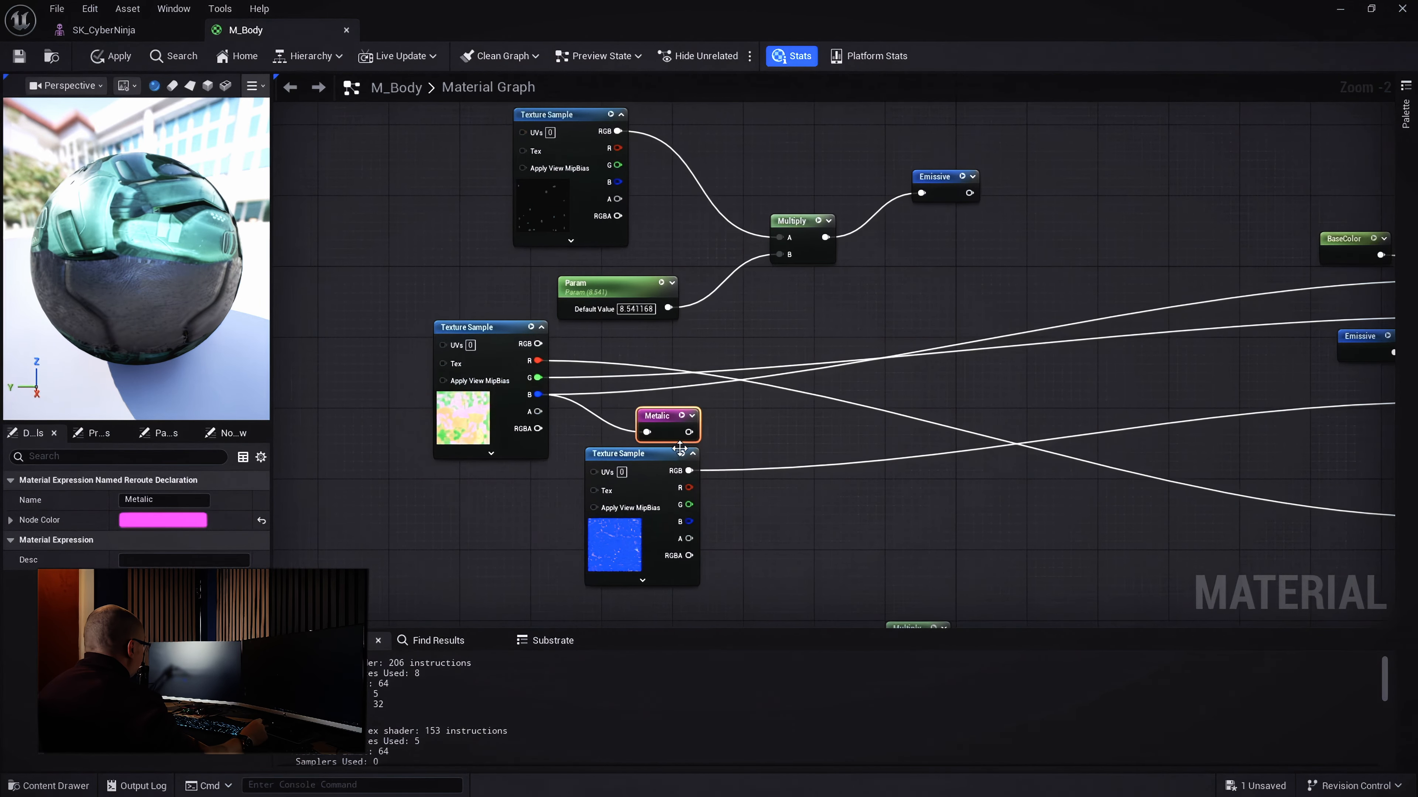
pyautogui.doubleClick(664, 416)
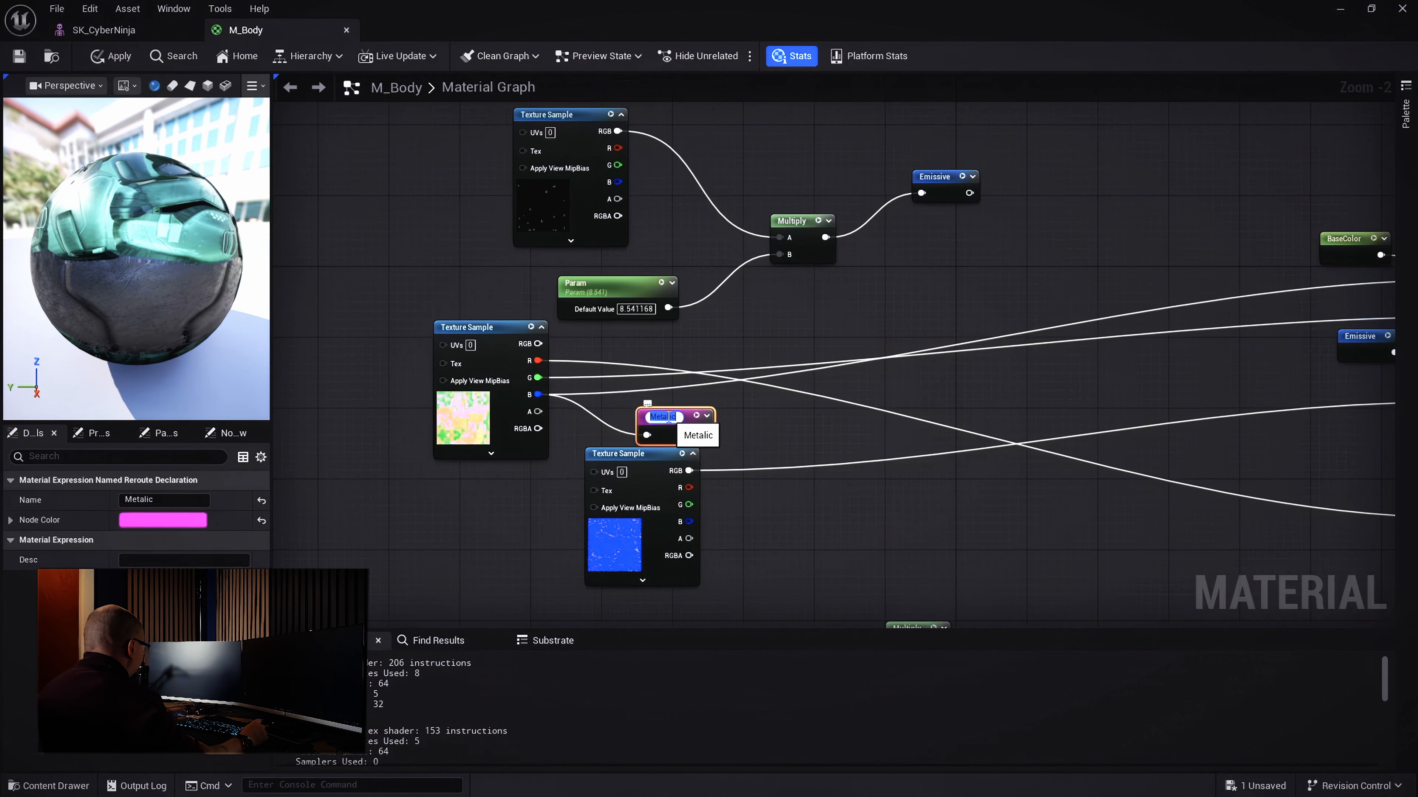
pyautogui.click(668, 417)
pyautogui.write('l')
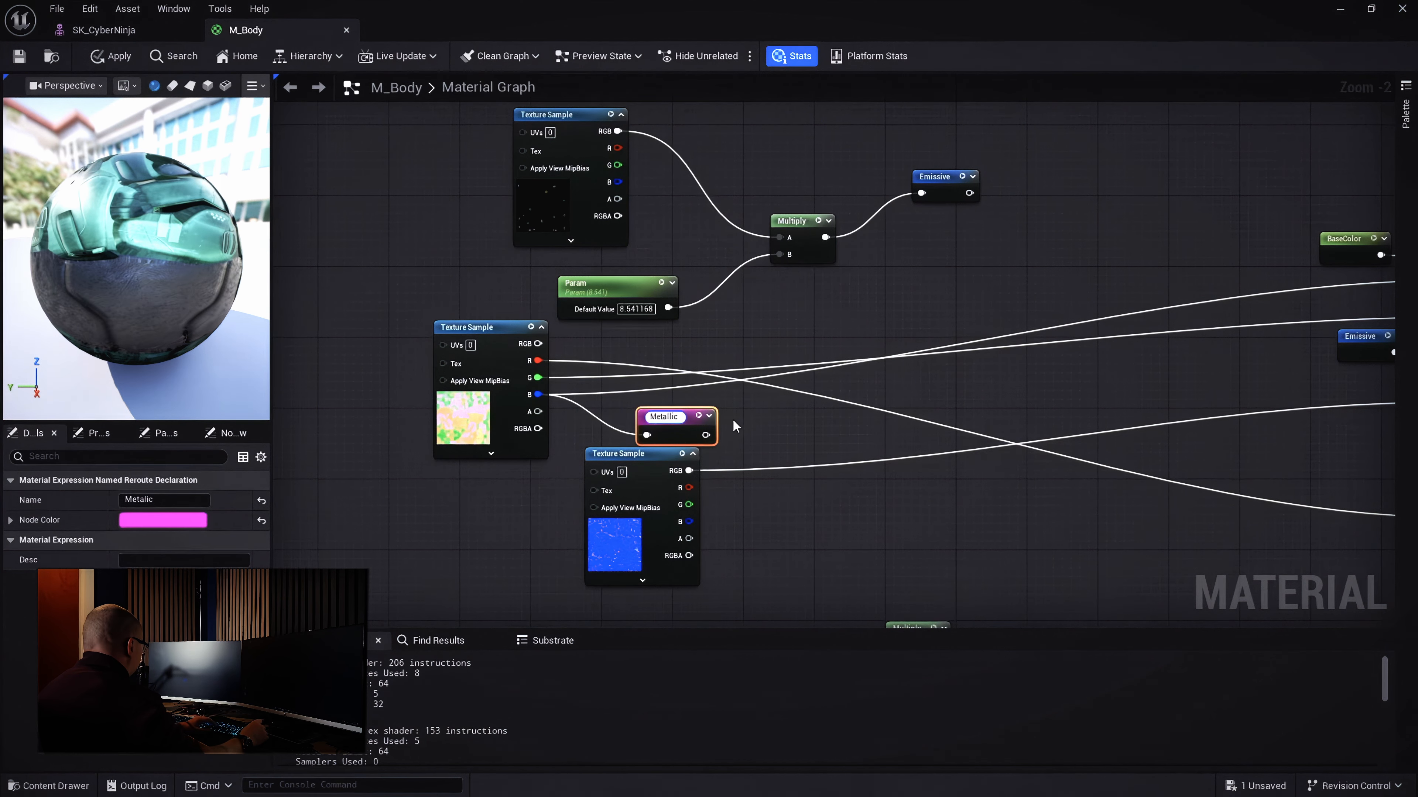
pyautogui.click(740, 431)
pyautogui.moveTo(1082, 406); pyautogui.dragTo(762, 454, button='right')
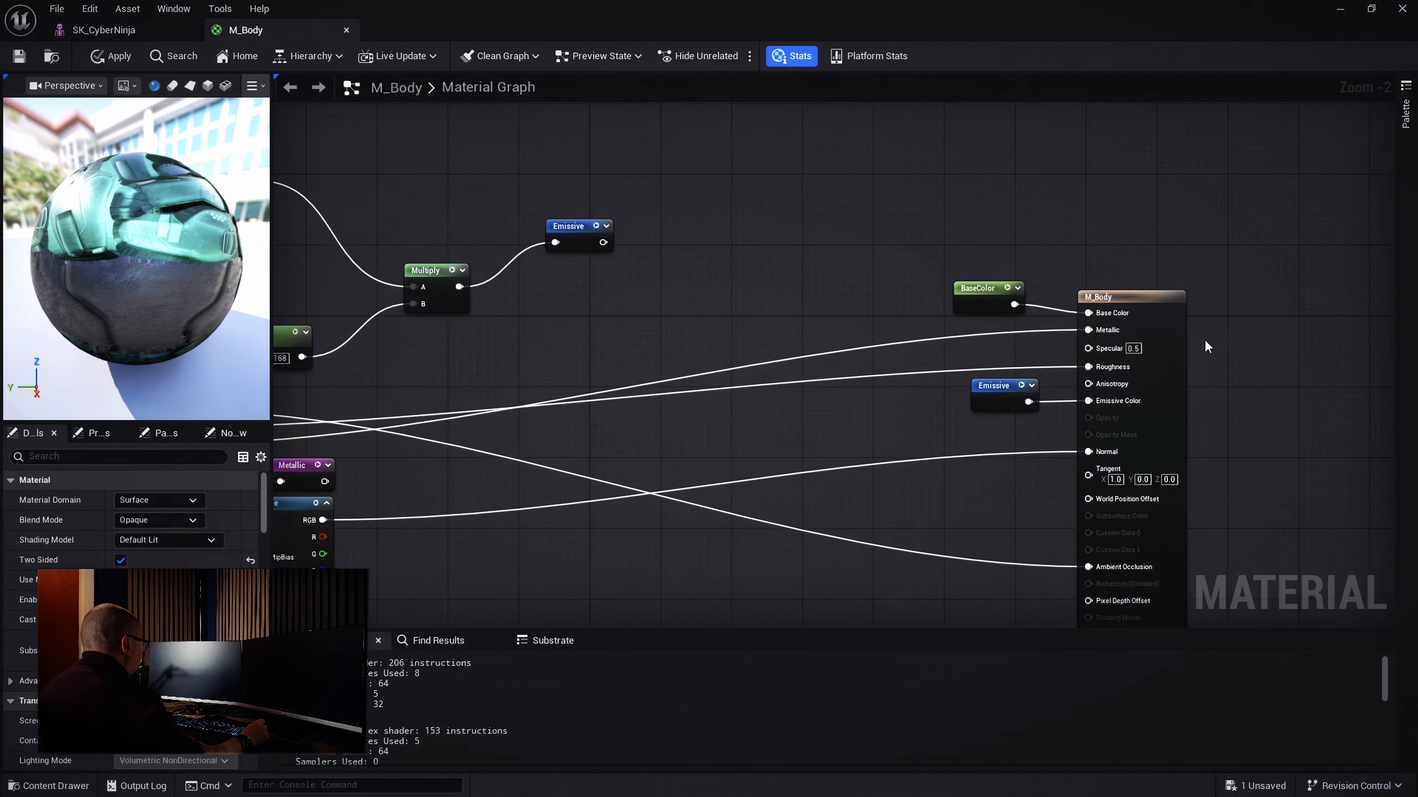
# Wire a Metallic reroute usage into M_Body's Metallic input, positioned beside BaseColor
pyautogui.moveTo(1206, 344); pyautogui.dragTo(1313, 390, button='right')
pyautogui.moveTo(1198, 381); pyautogui.dragTo(960, 370)
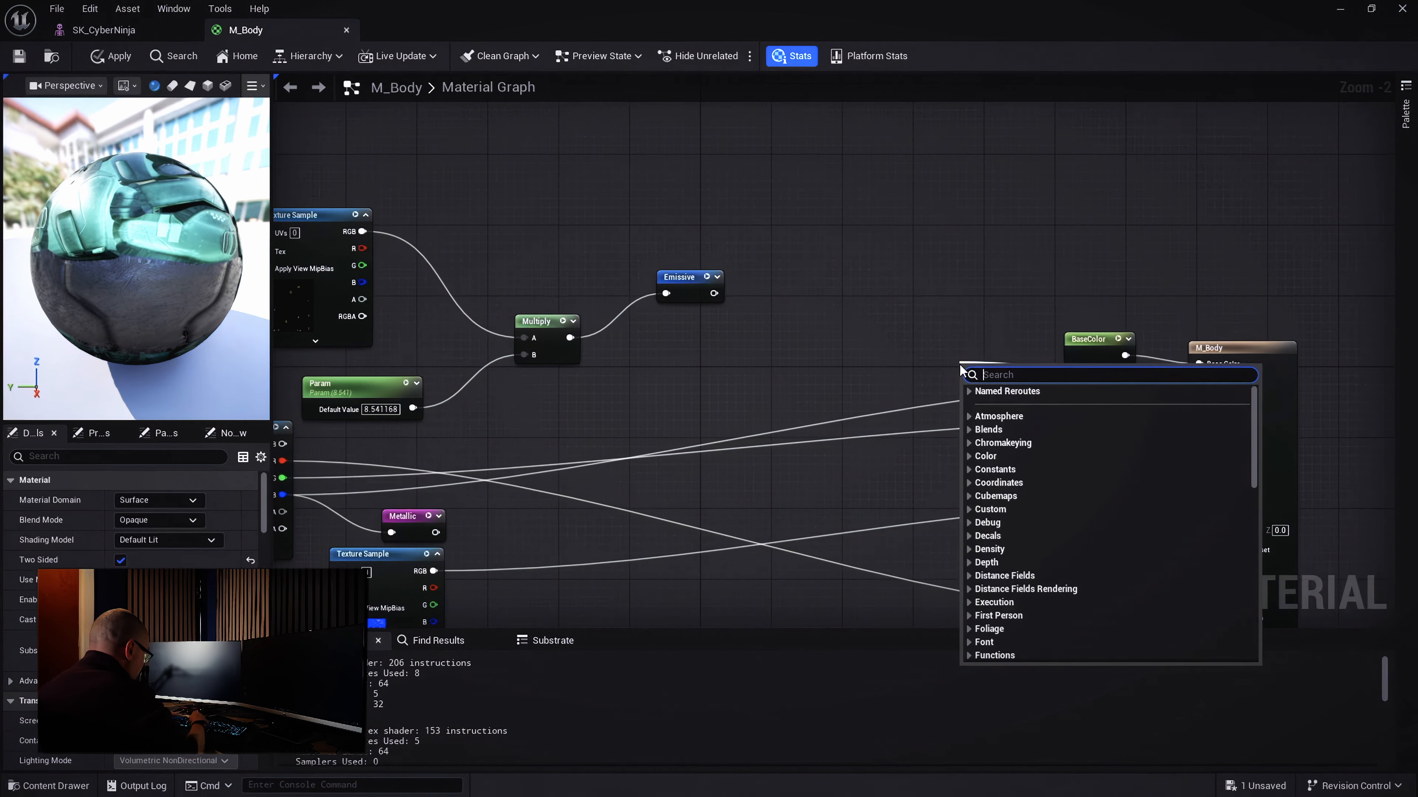
pyautogui.write('metalic')
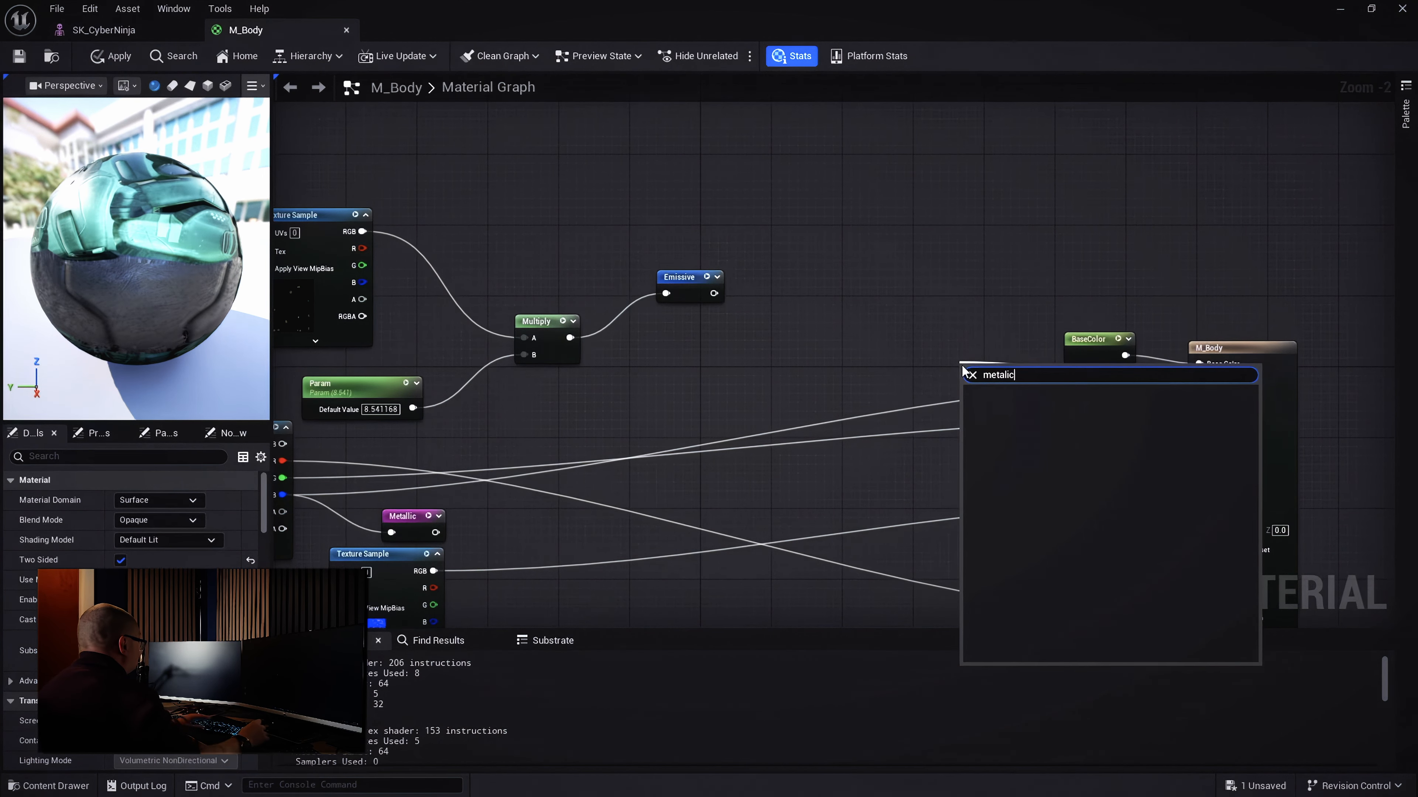
pyautogui.click(1012, 411)
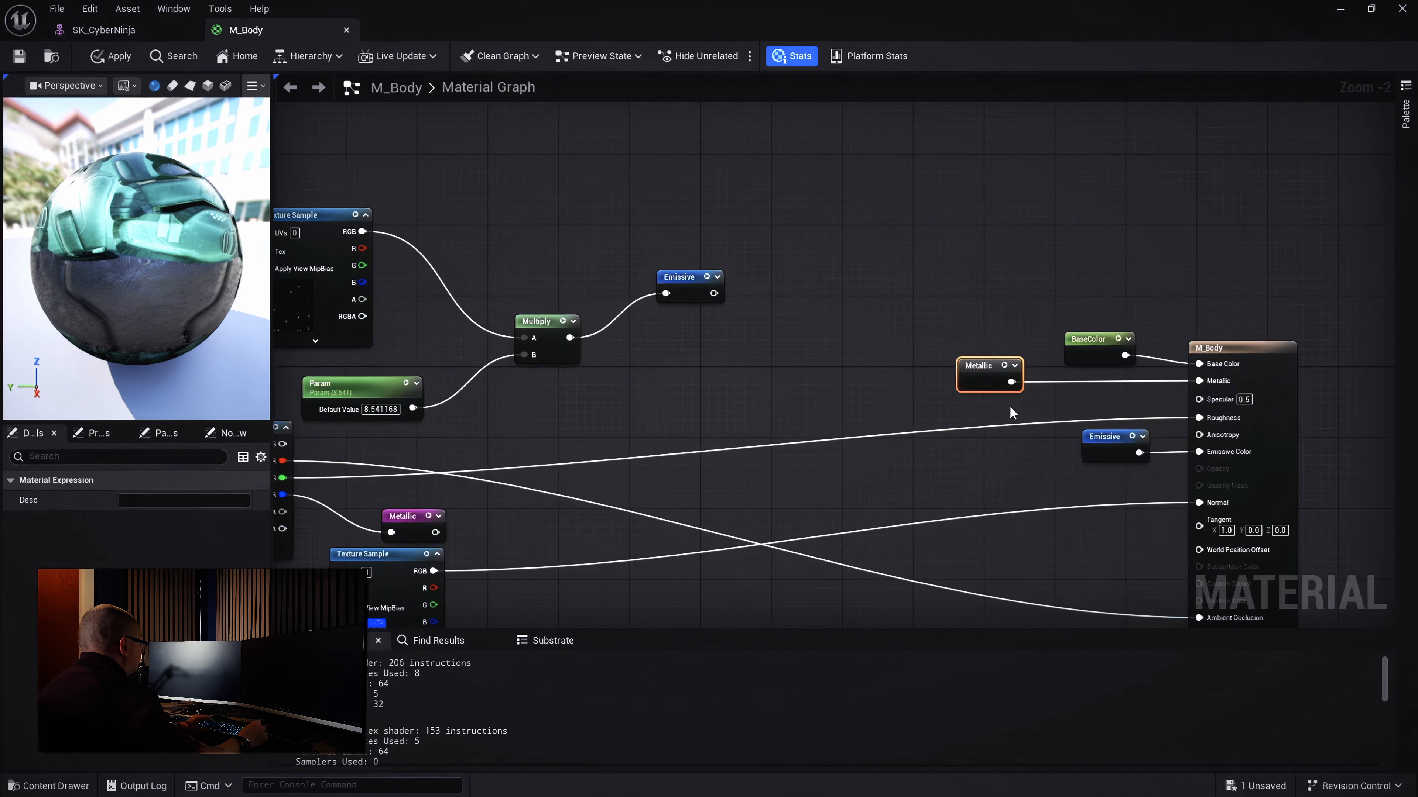
pyautogui.moveTo(989, 368); pyautogui.dragTo(1093, 376)
pyautogui.moveTo(1067, 439); pyautogui.dragTo(1113, 329, button='right')
pyautogui.moveTo(837, 328); pyautogui.dragTo(985, 352, button='right')
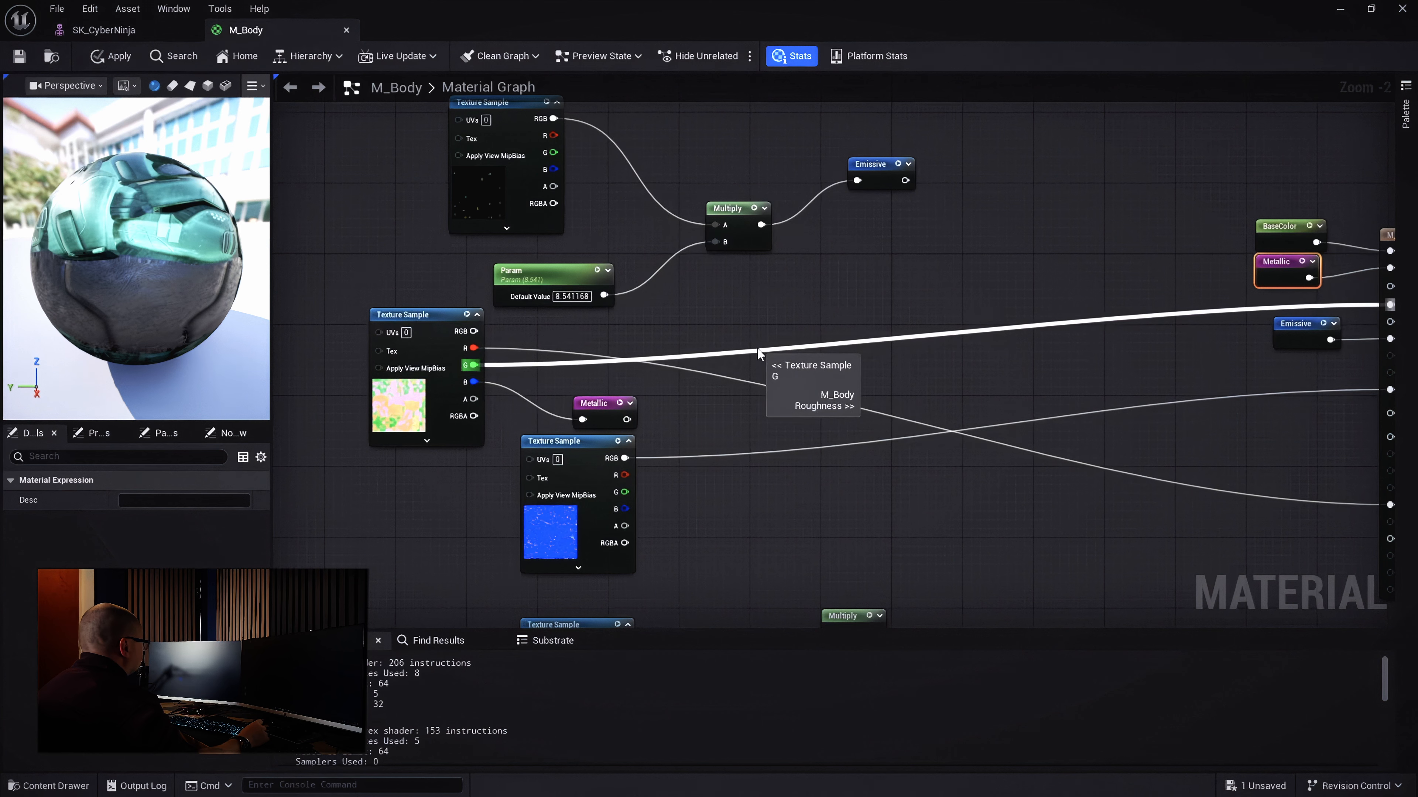
# Add a 'Roughness' named reroute declaration on the Texture Sample's G channel
pyautogui.moveTo(474, 365); pyautogui.dragTo(765, 291)
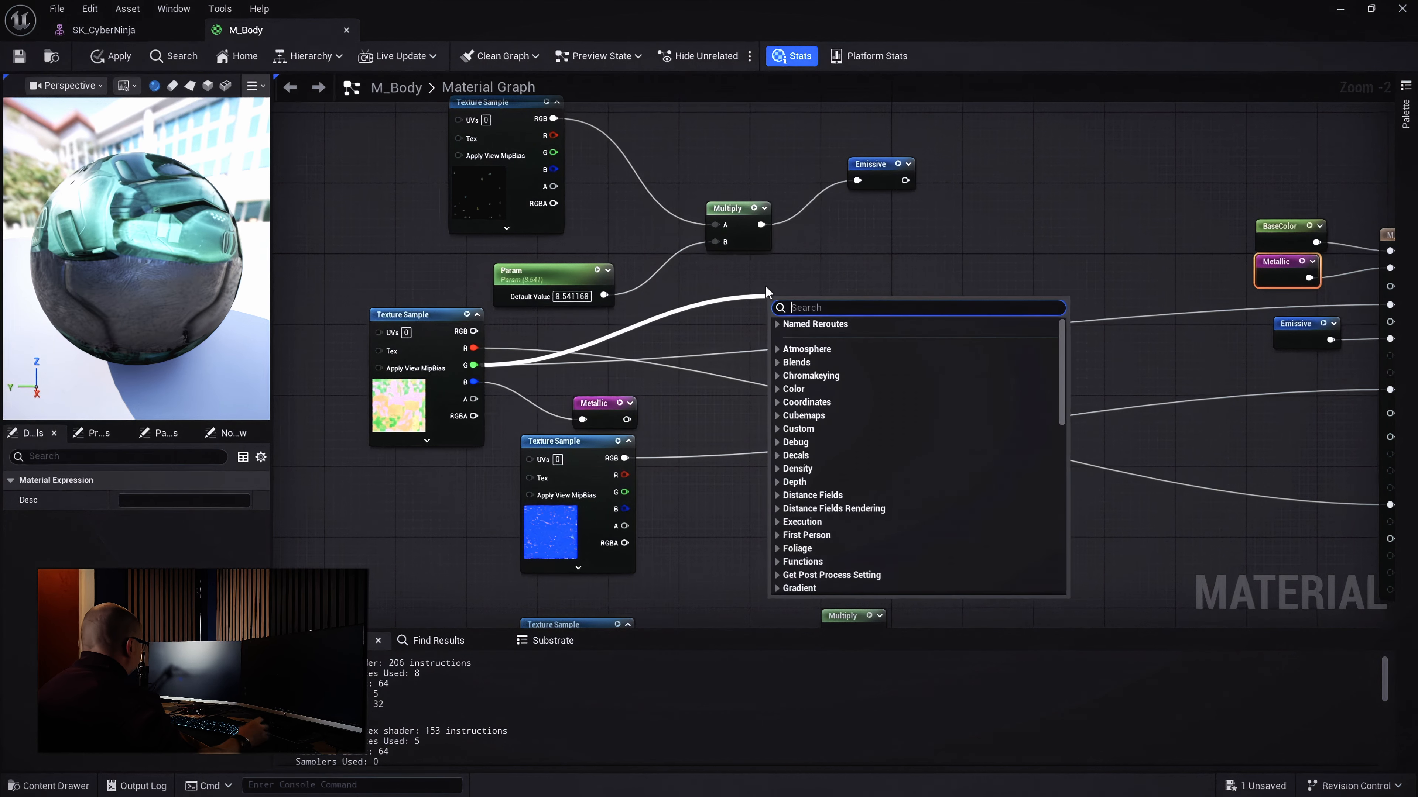
pyautogui.write('add')
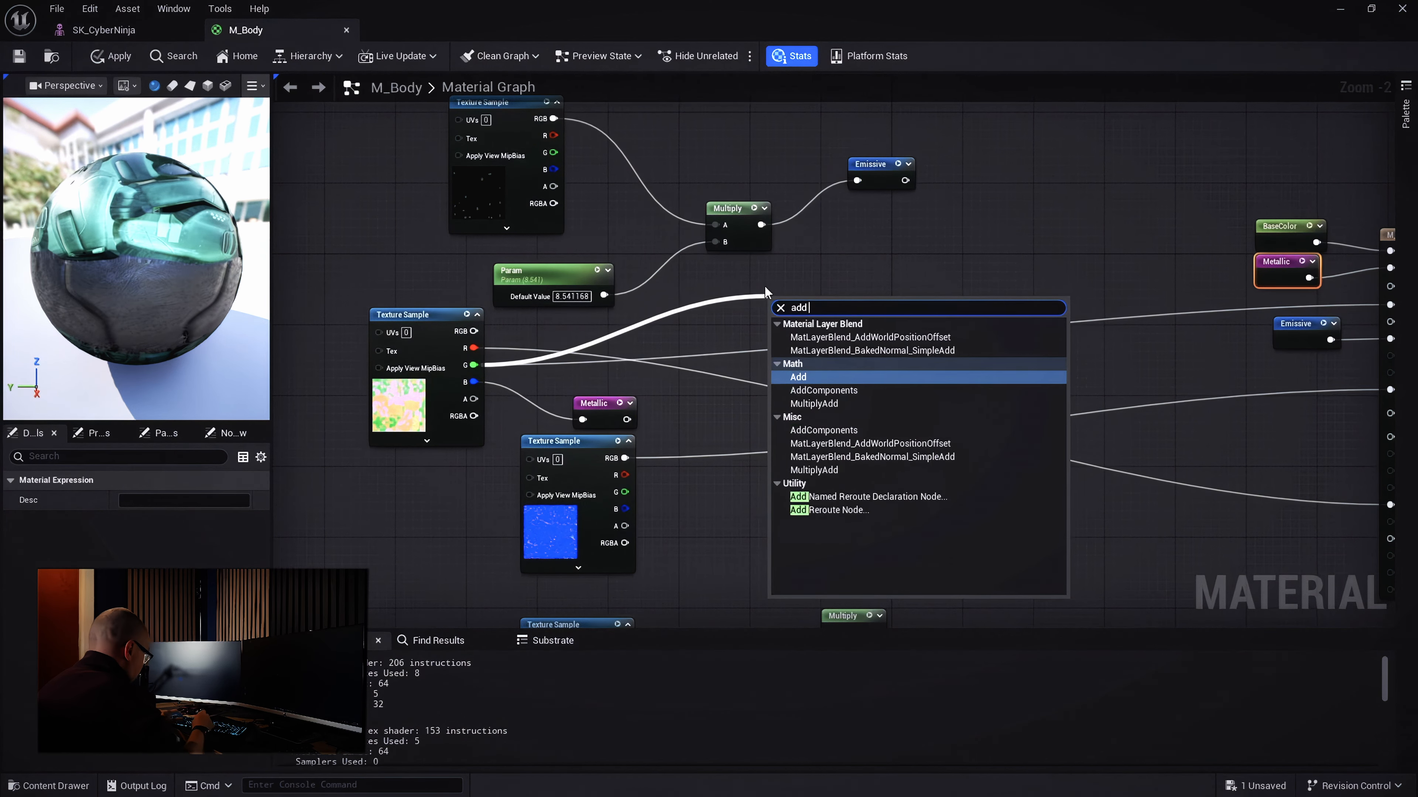
pyautogui.write(' roug')
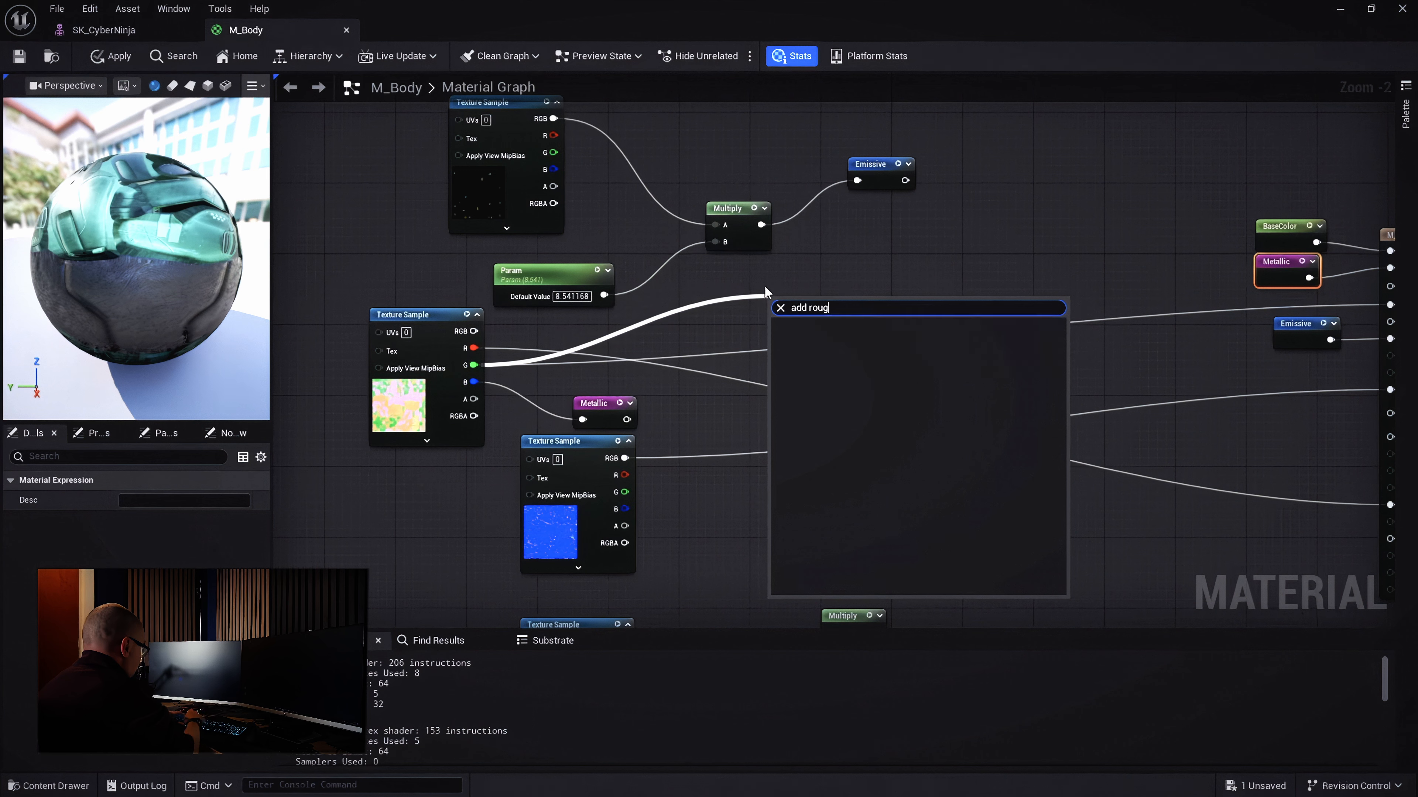
pyautogui.write('hness')
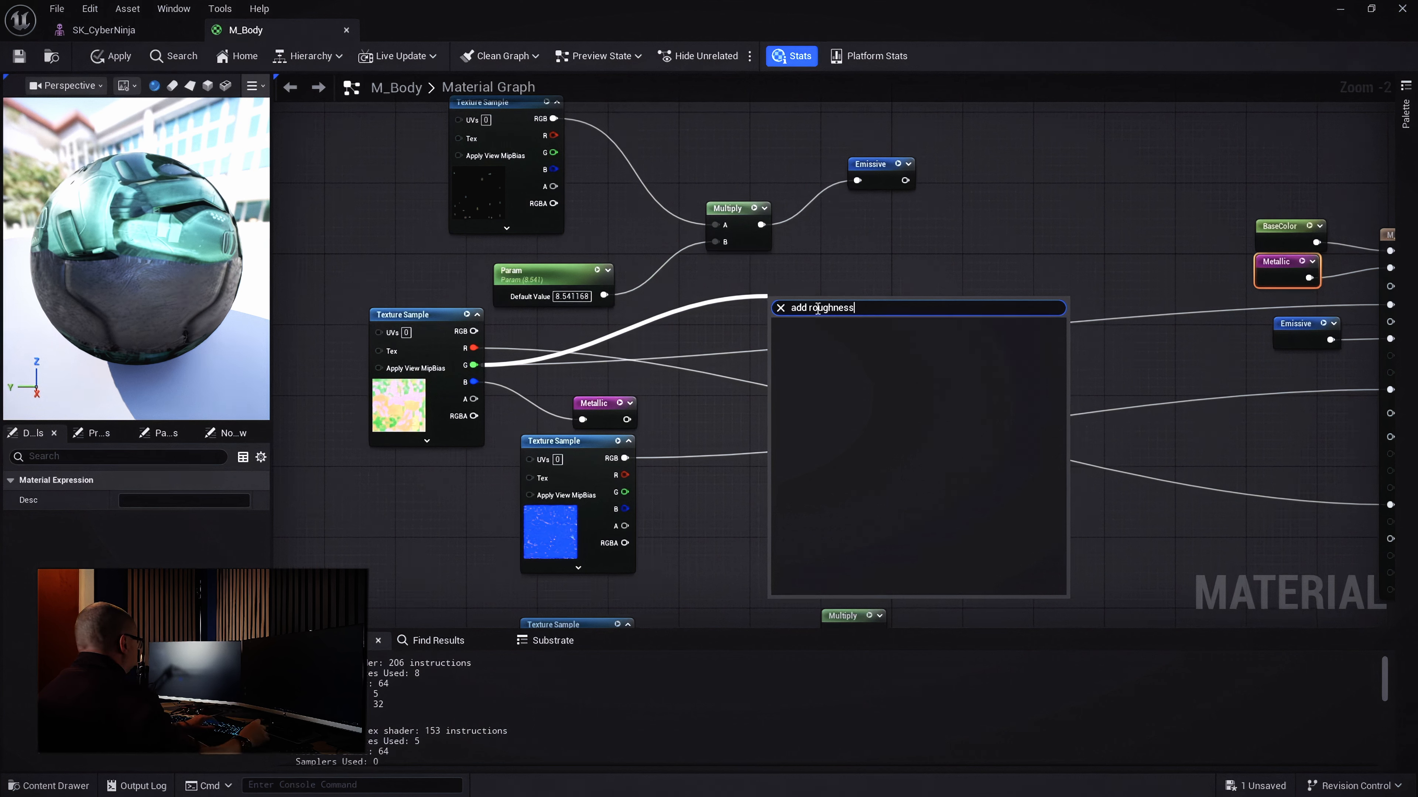
pyautogui.press('BackSpace')
pyautogui.click(879, 493)
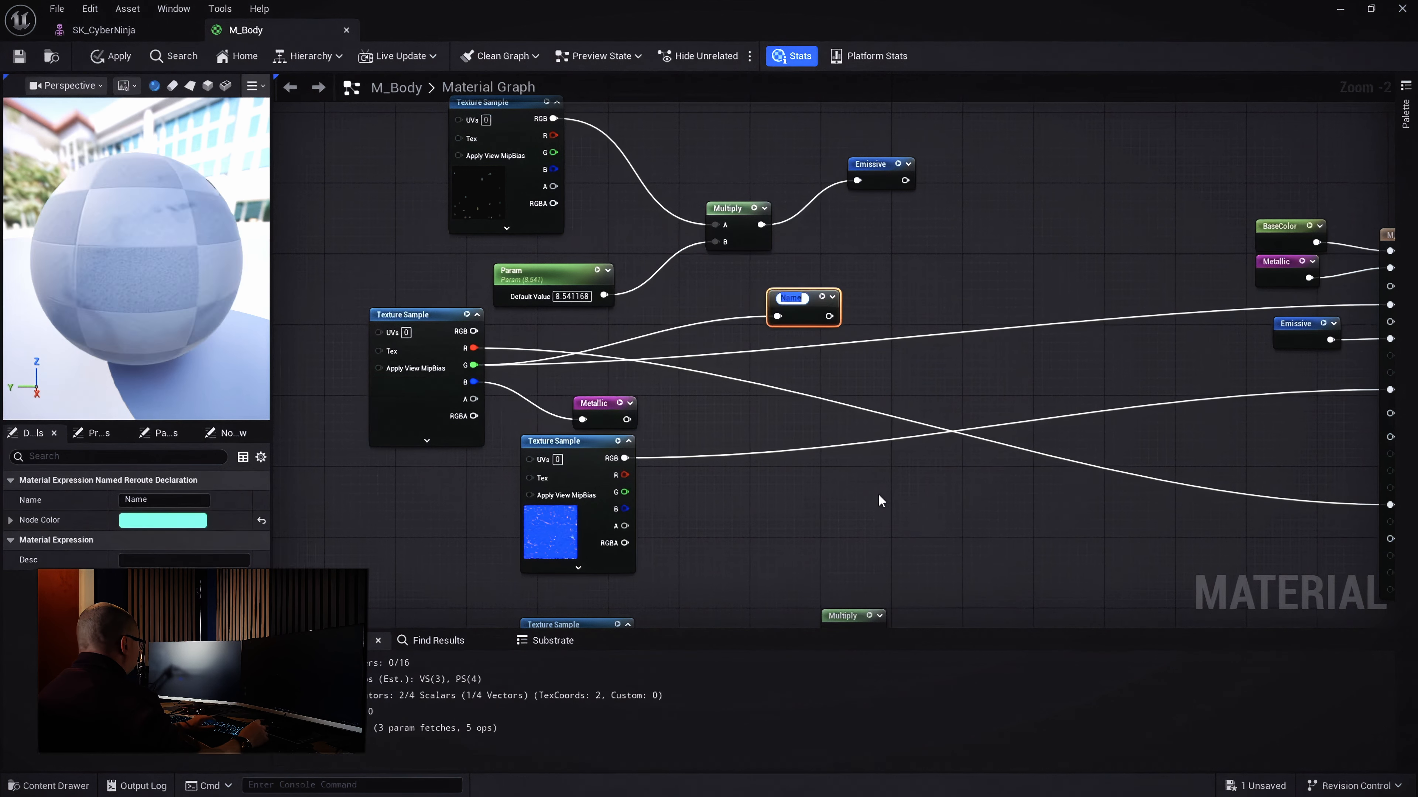
pyautogui.write('Rou')
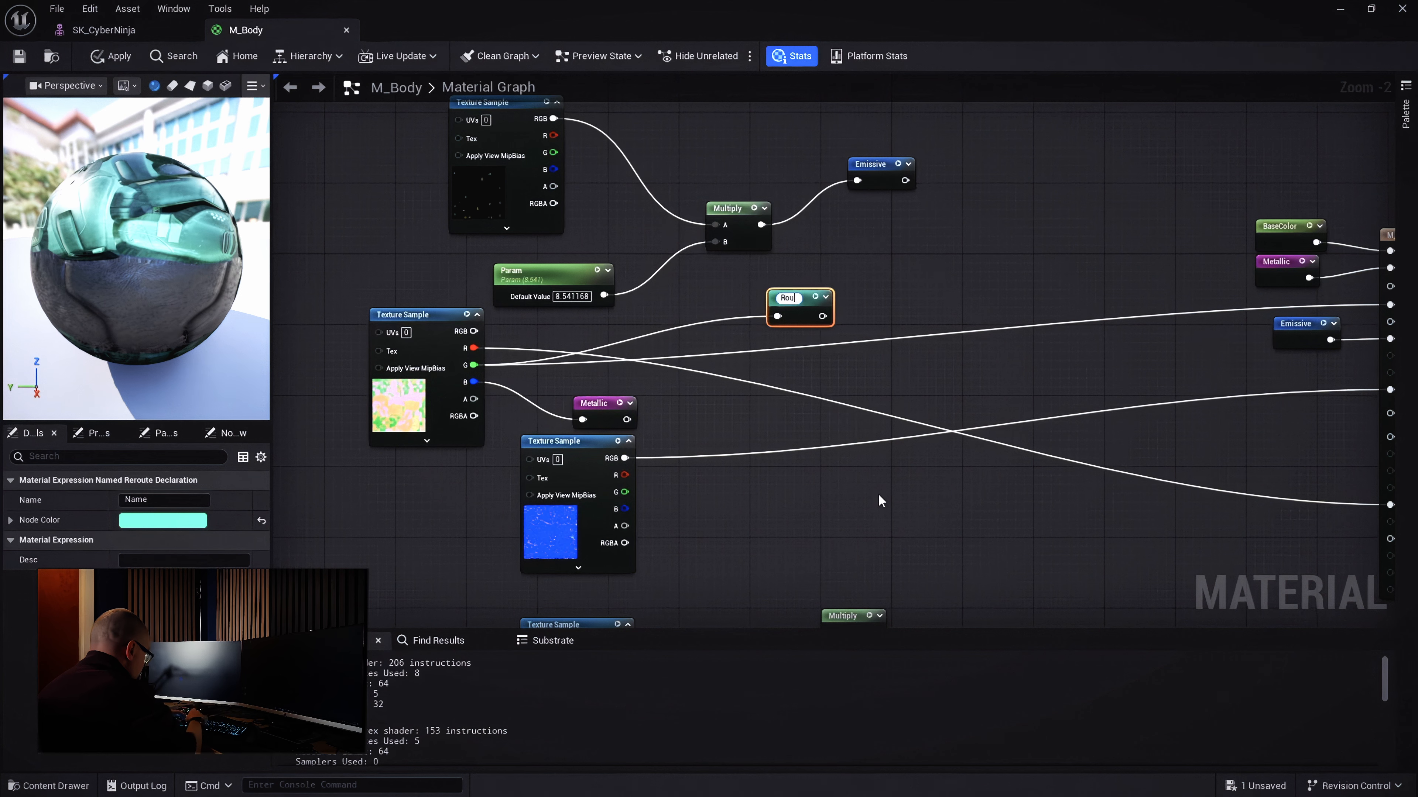
pyautogui.write('ghness')
pyautogui.press('Return')
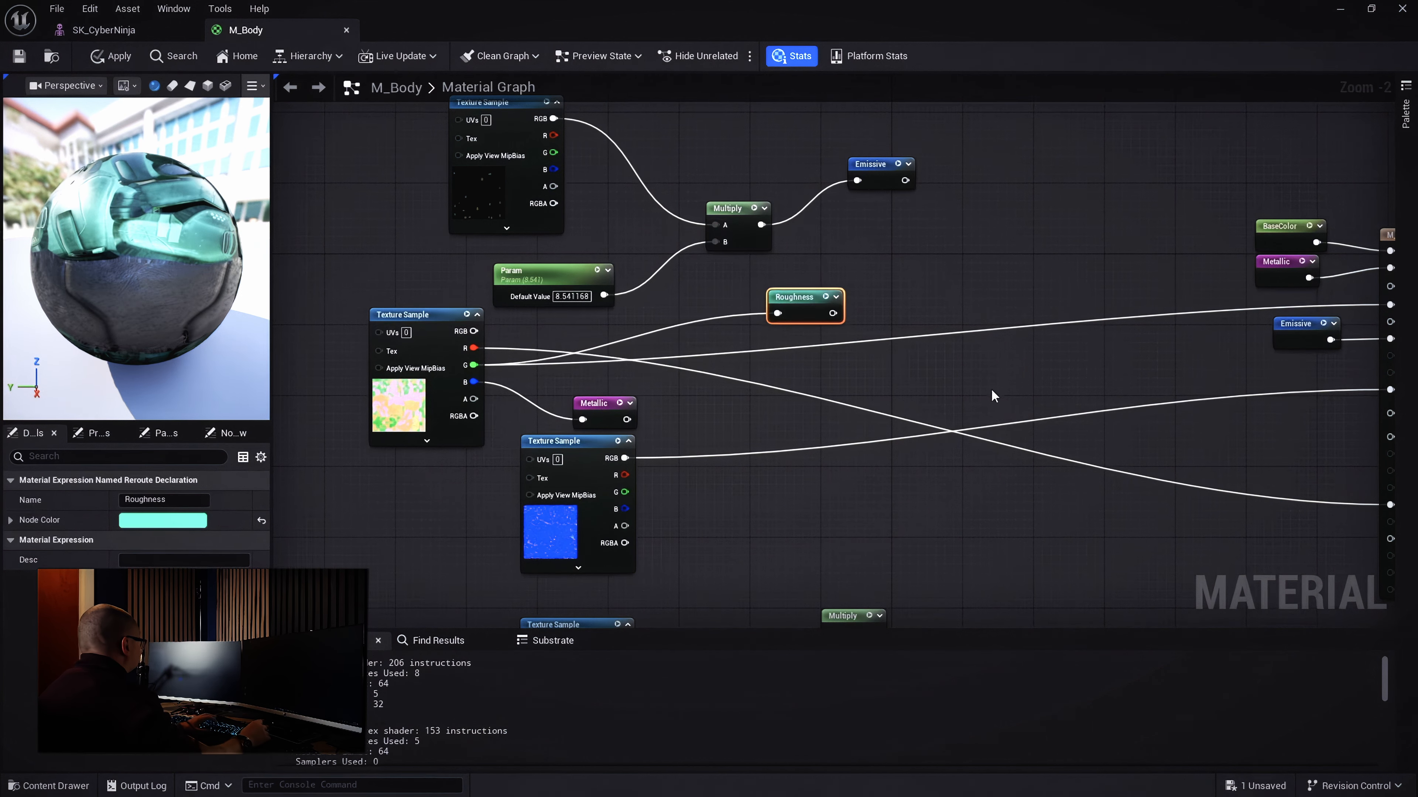
pyautogui.moveTo(1188, 443); pyautogui.dragTo(1020, 472, button='right')
# Wire a Roughness reroute usage into M_Body's Roughness, aligned above the Emissive node
pyautogui.click(1114, 372)
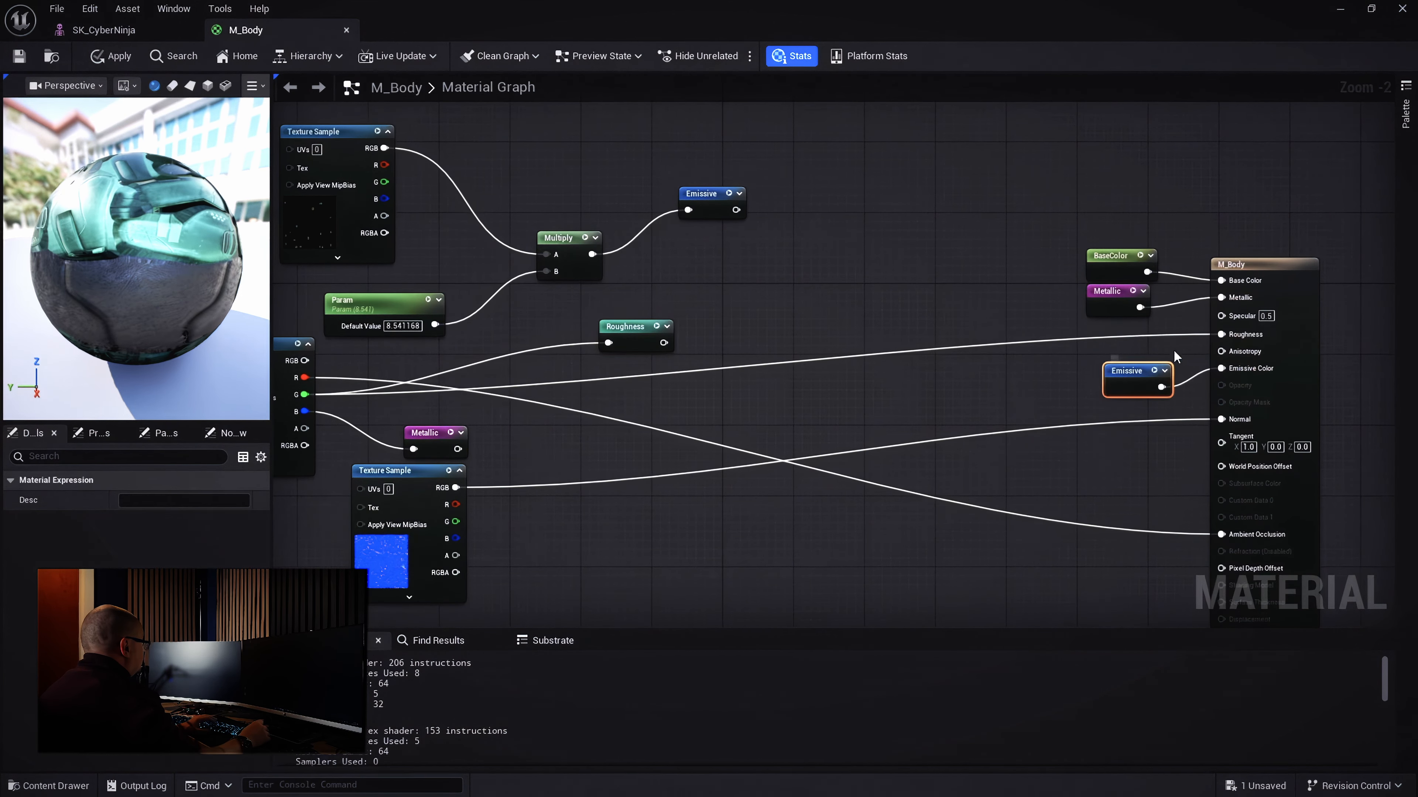
pyautogui.scroll(2, 1319, 352)
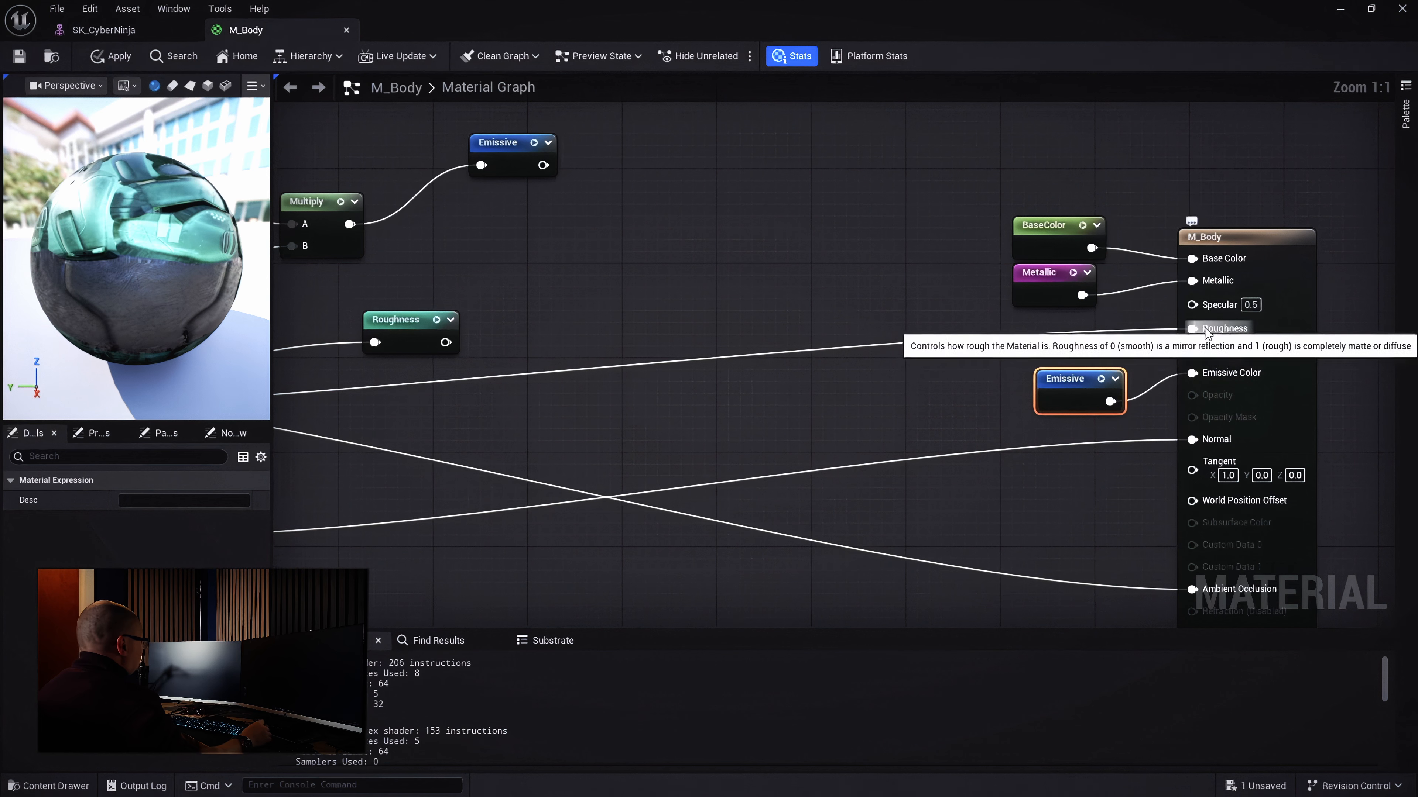
pyautogui.moveTo(1192, 329); pyautogui.dragTo(1043, 357)
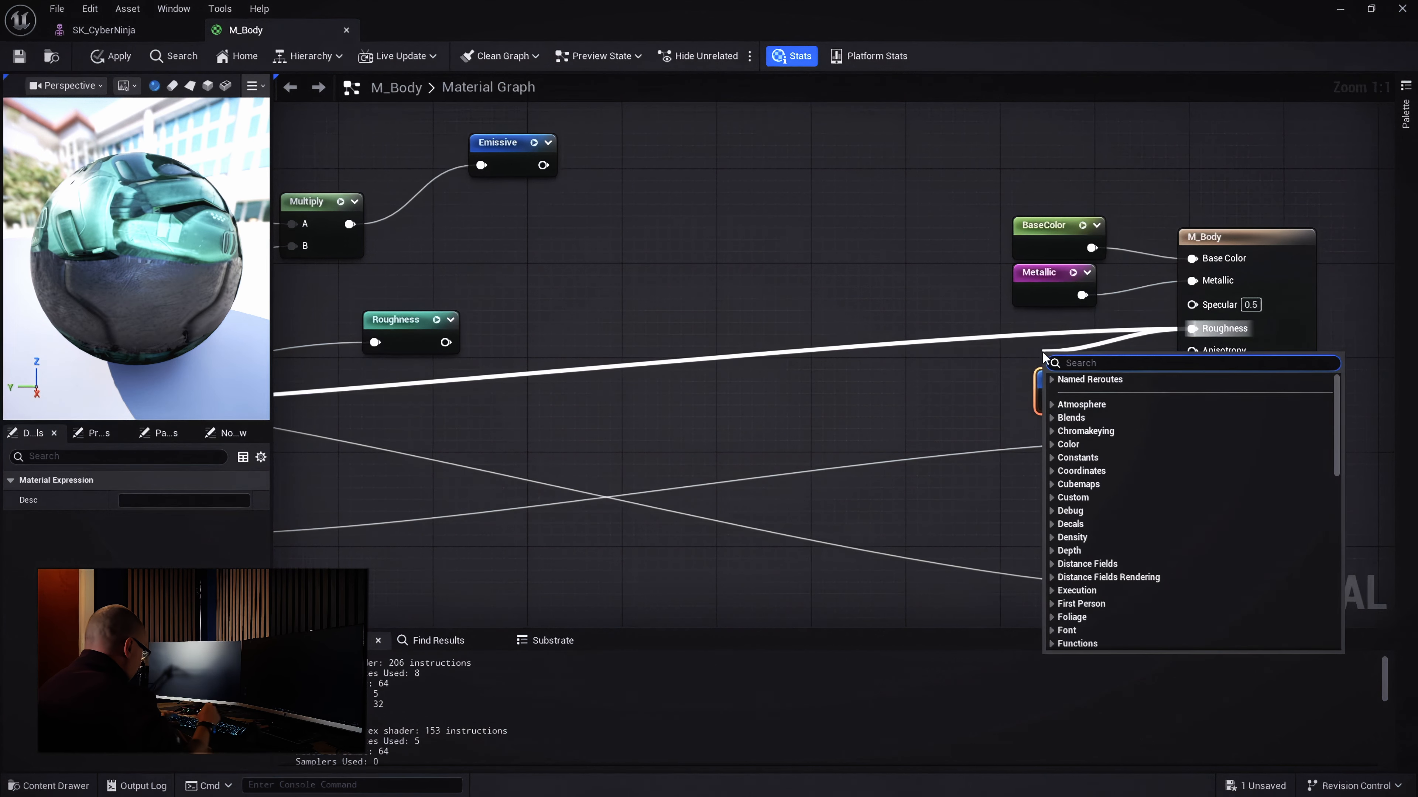
pyautogui.write('roughne')
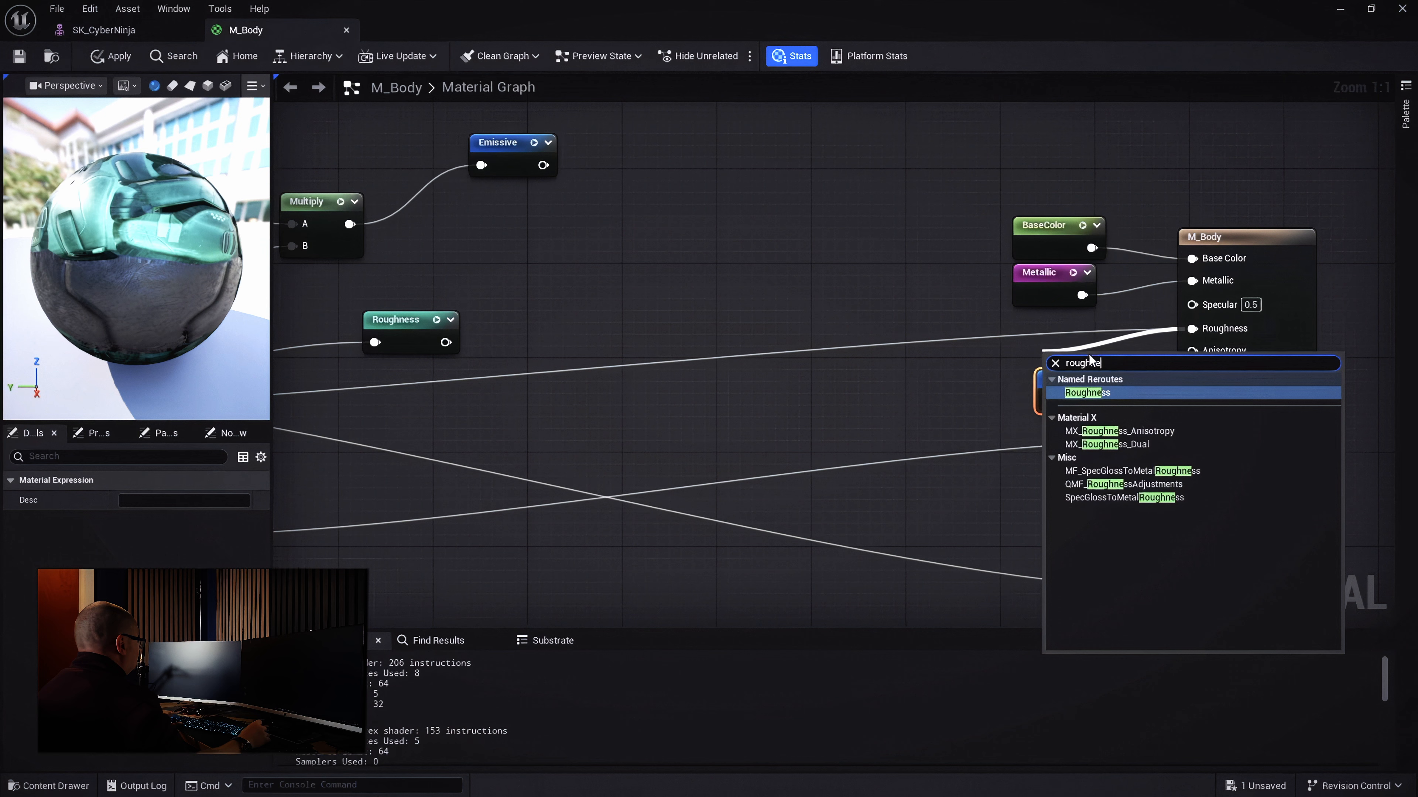
pyautogui.click(1087, 392)
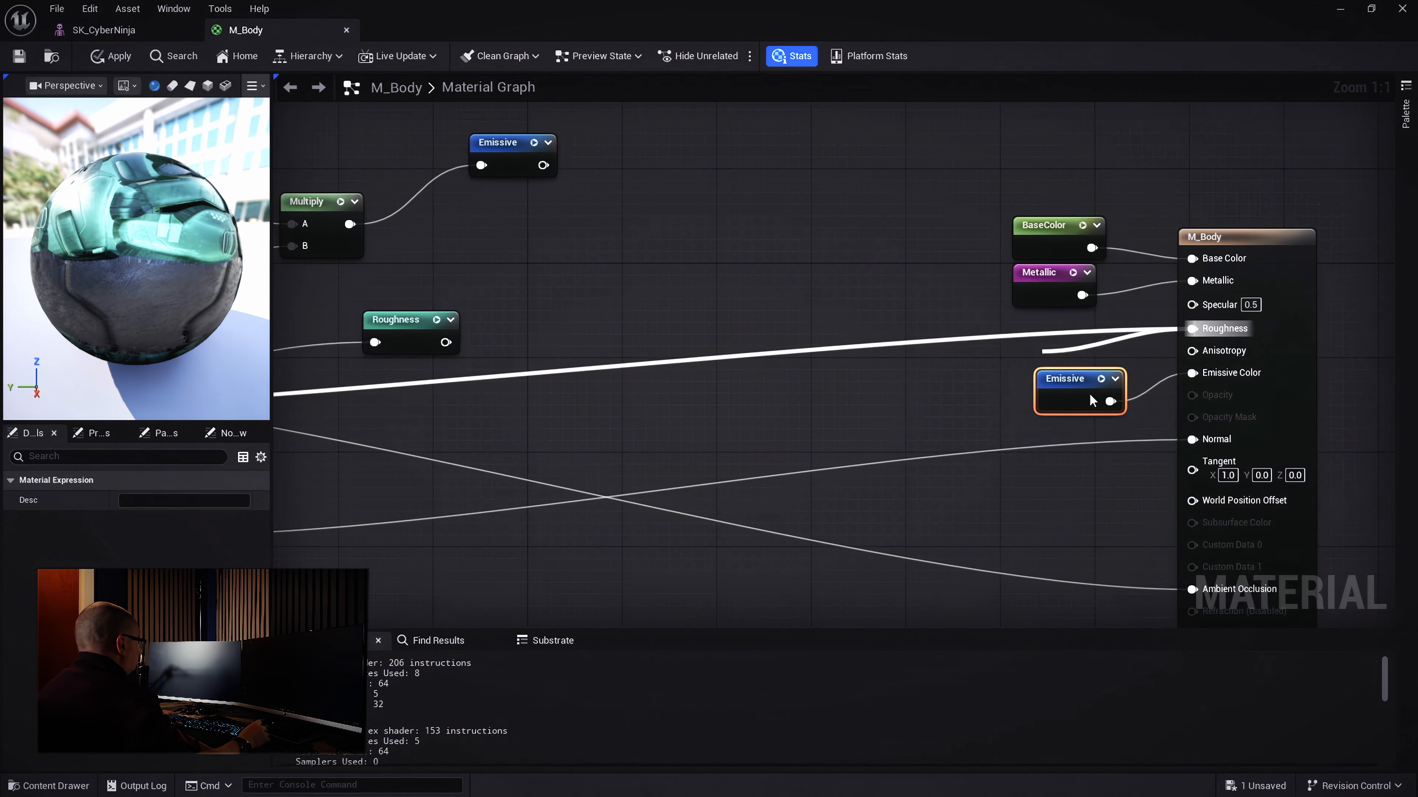
pyautogui.moveTo(1089, 393); pyautogui.dragTo(1051, 329)
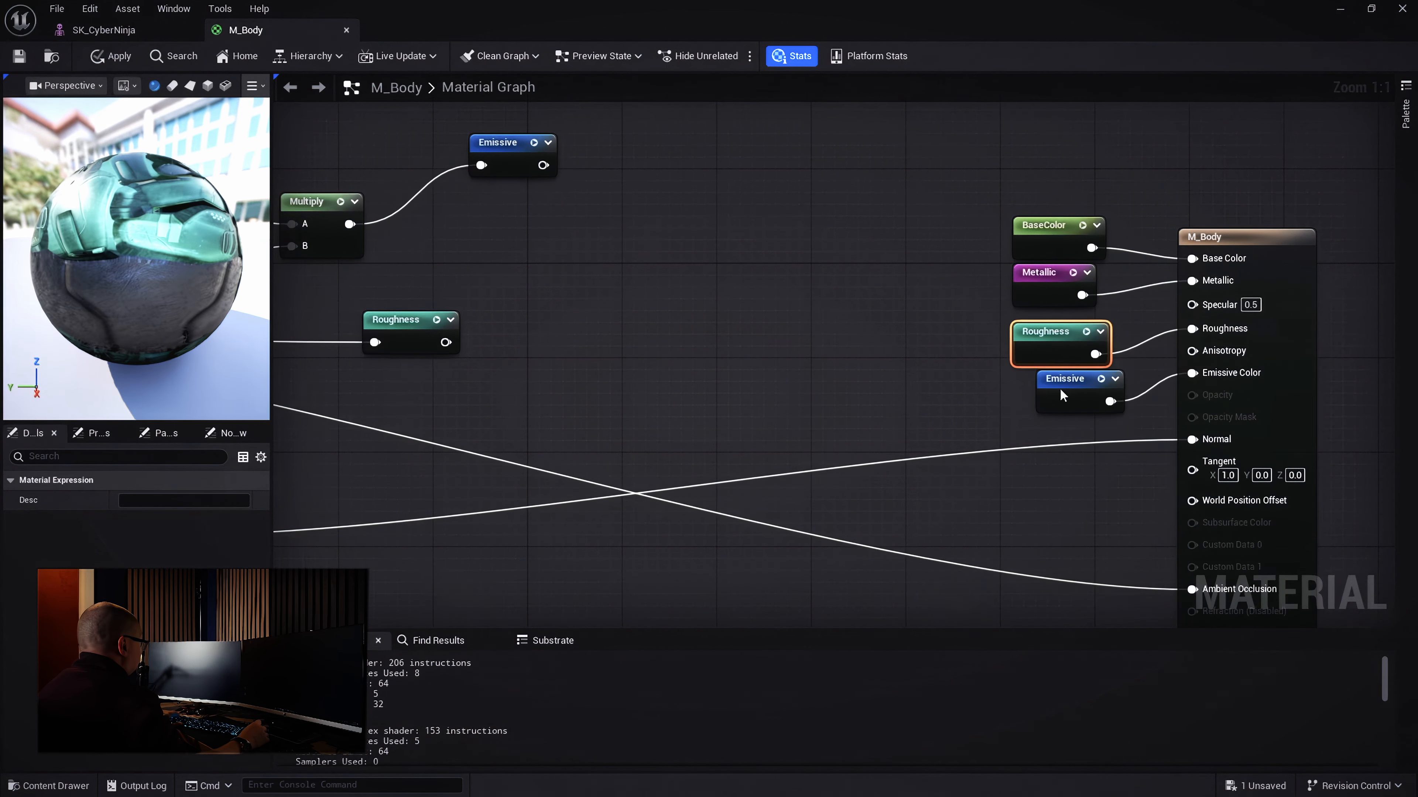
pyautogui.moveTo(1060, 389); pyautogui.dragTo(1039, 397)
pyautogui.moveTo(1063, 523); pyautogui.dragTo(1346, 394, button='right')
pyautogui.moveTo(527, 435); pyautogui.dragTo(653, 415, button='right')
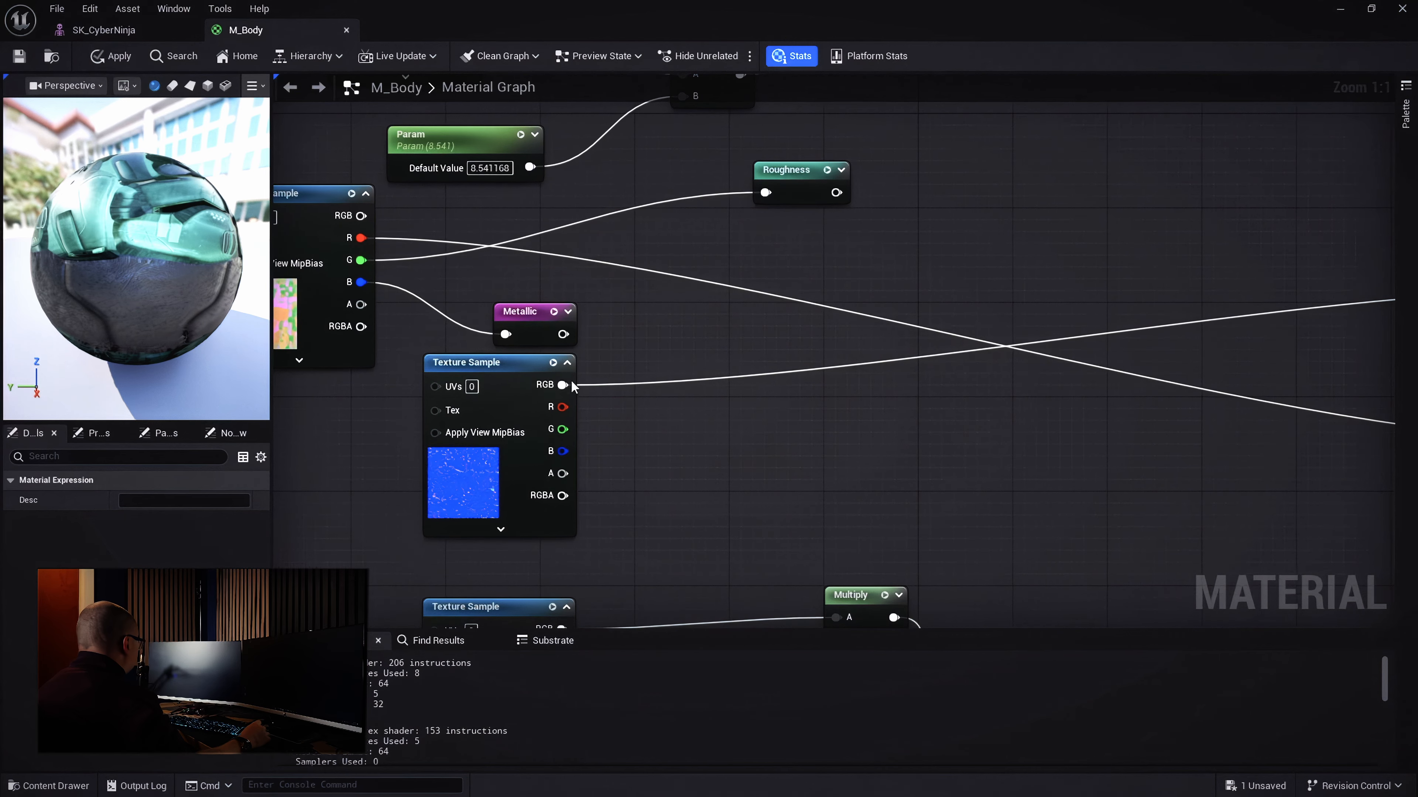
# Add a 'Normal' named reroute declaration on the normal-map Texture Sample's RGB output
pyautogui.moveTo(564, 386); pyautogui.dragTo(671, 440)
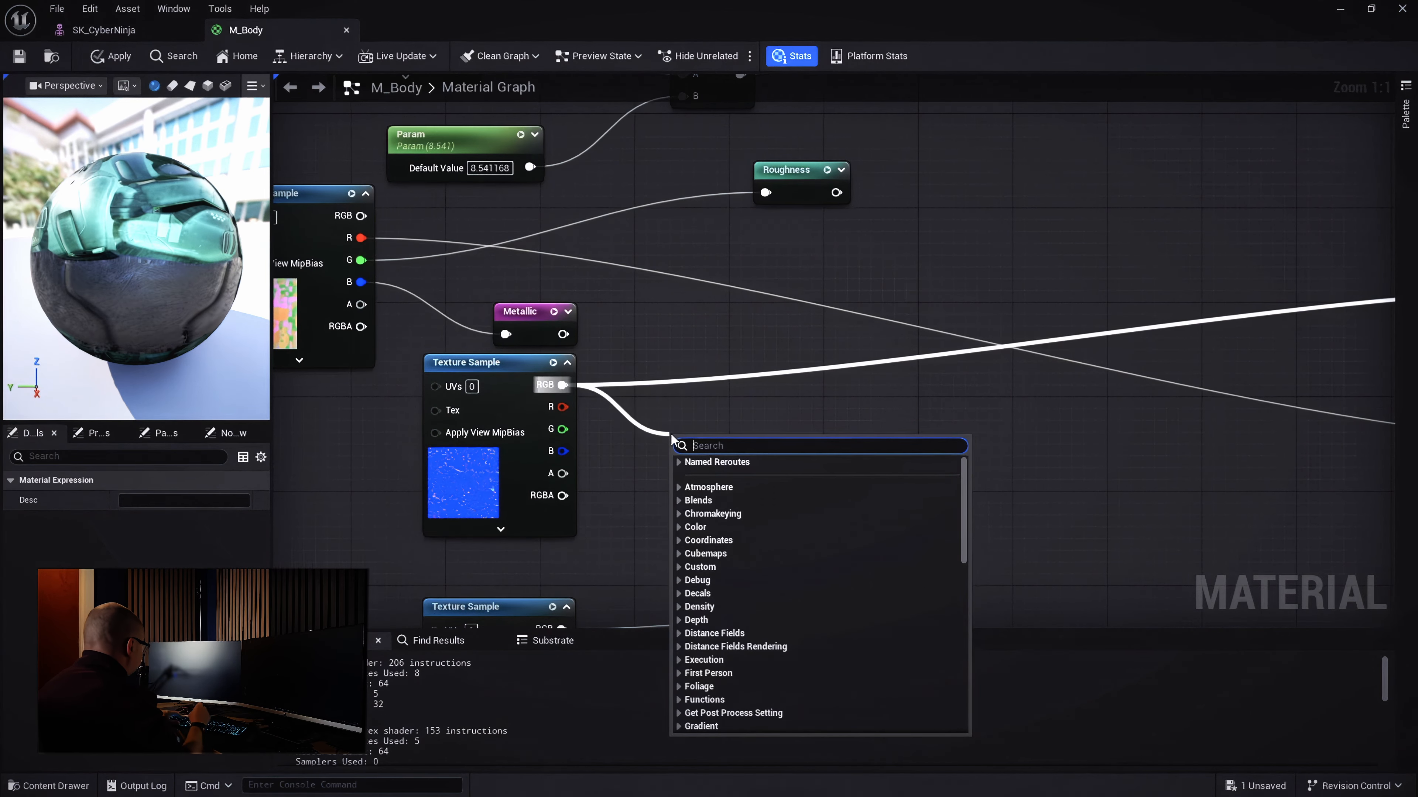
pyautogui.write('n')
pyautogui.press('BackSpace')
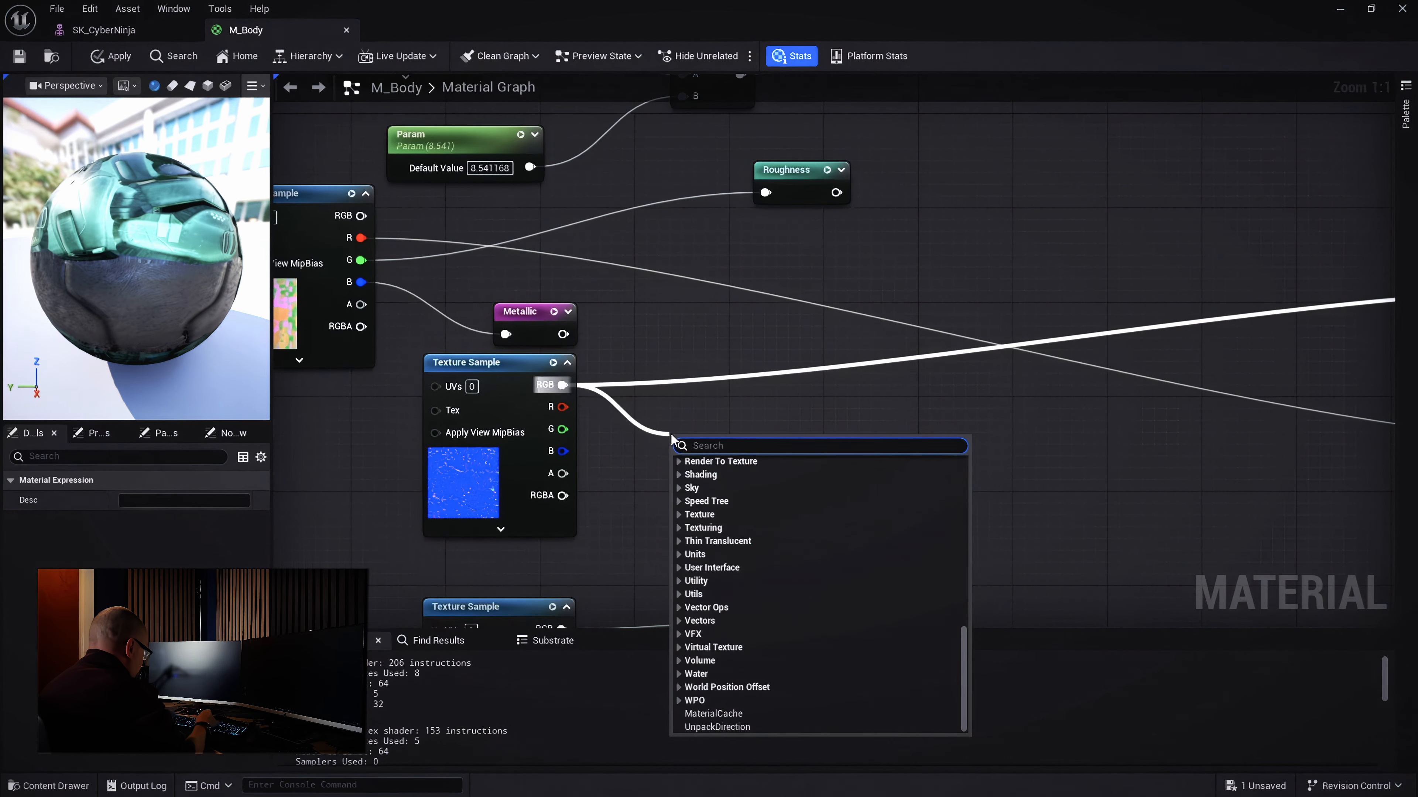
pyautogui.write('add')
pyautogui.click(745, 637)
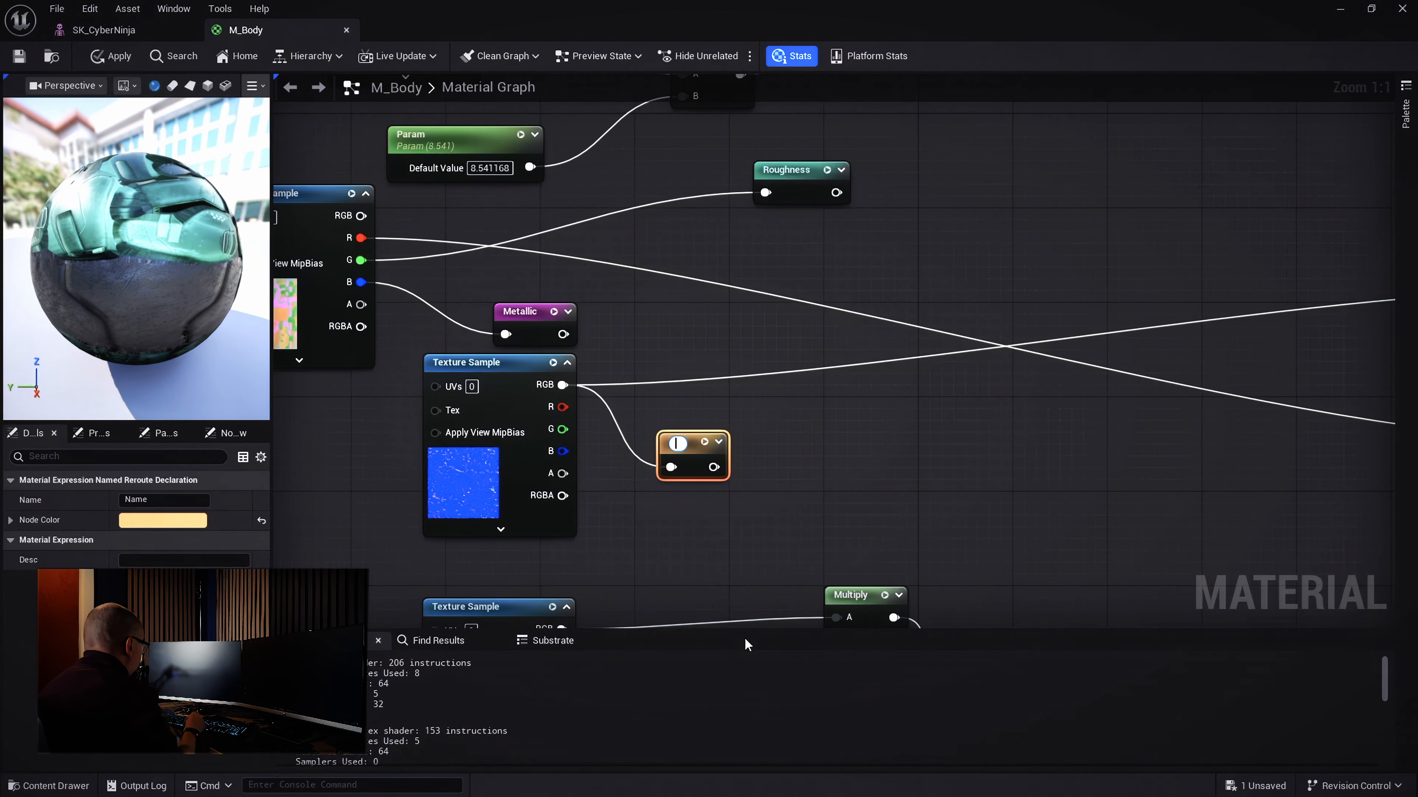
pyautogui.write('Normal')
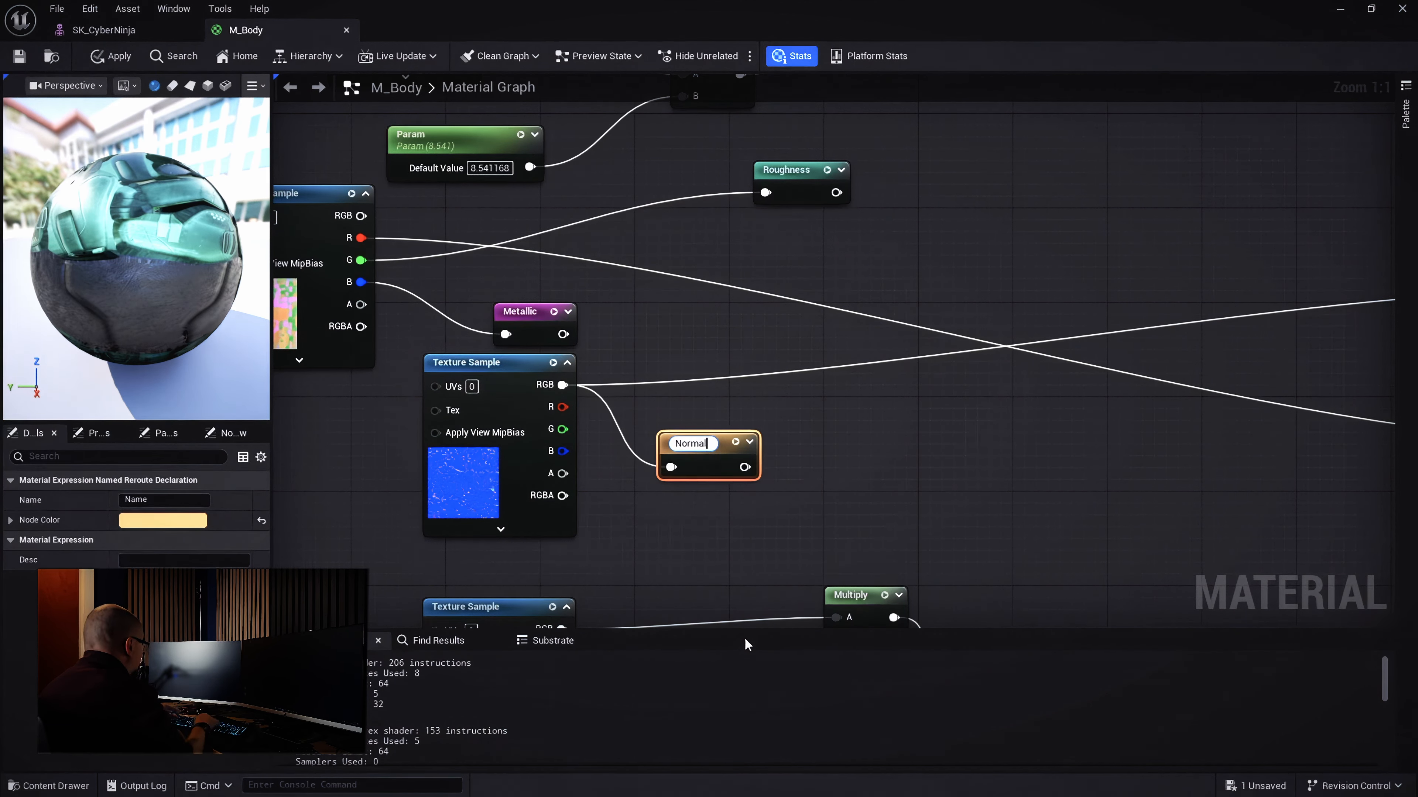
pyautogui.press('Return')
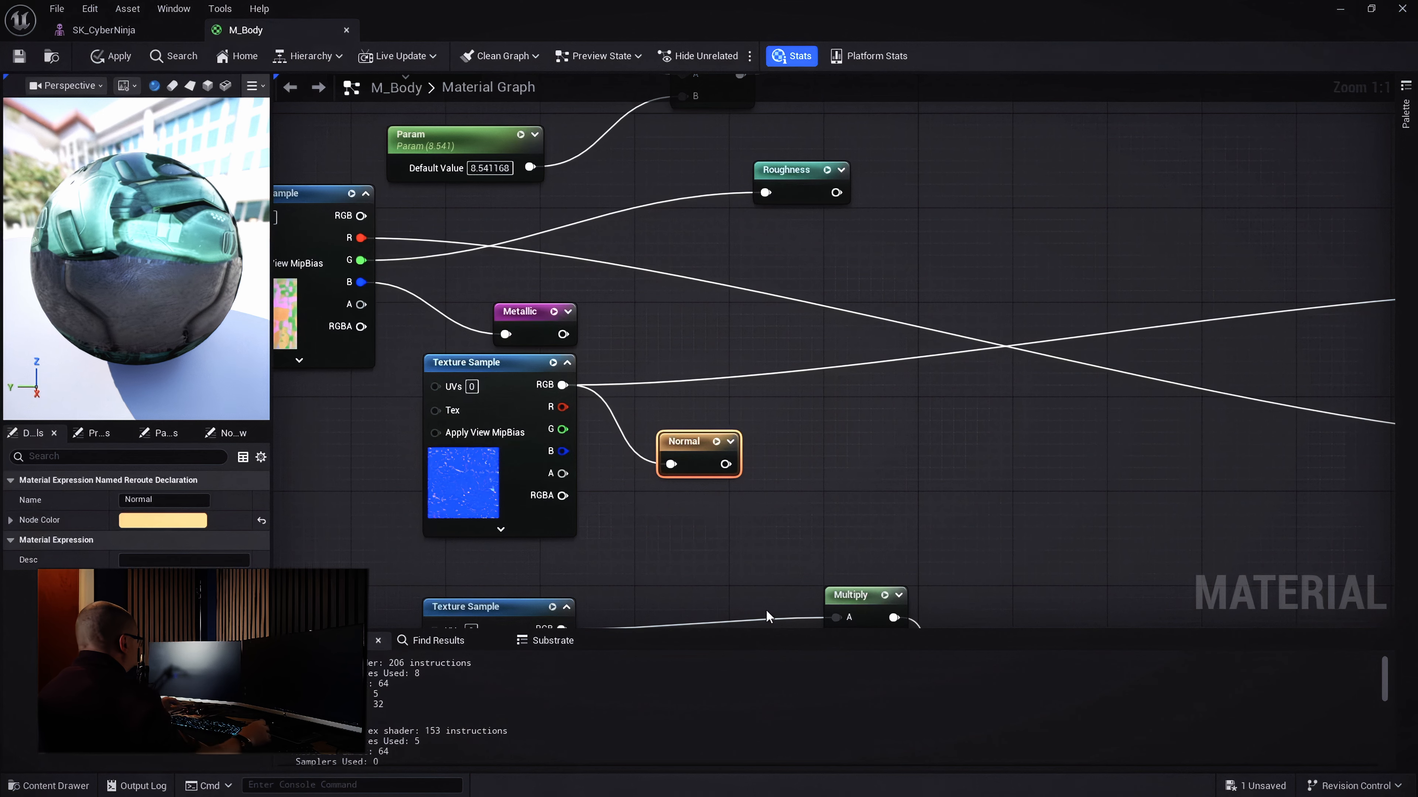
# Set the Normal reroute's node color to blue
pyautogui.scroll(-5, 1038, 464)
pyautogui.scroll(5, 1043, 460)
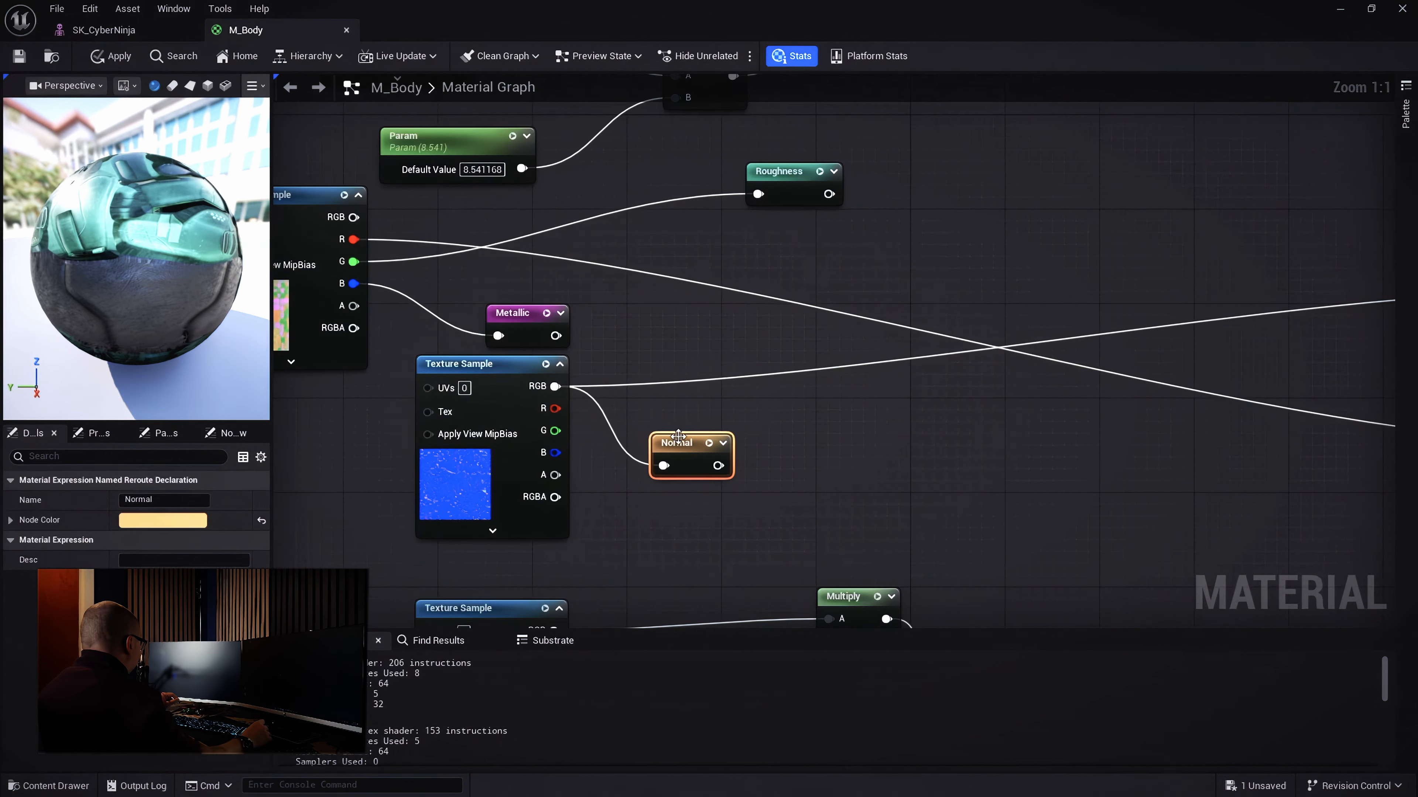
pyautogui.click(191, 516)
pyautogui.moveTo(251, 434)
pyautogui.mouseDown()
pyautogui.moveTo(261, 415)
pyautogui.moveTo(245, 417)
pyautogui.mouseUp()
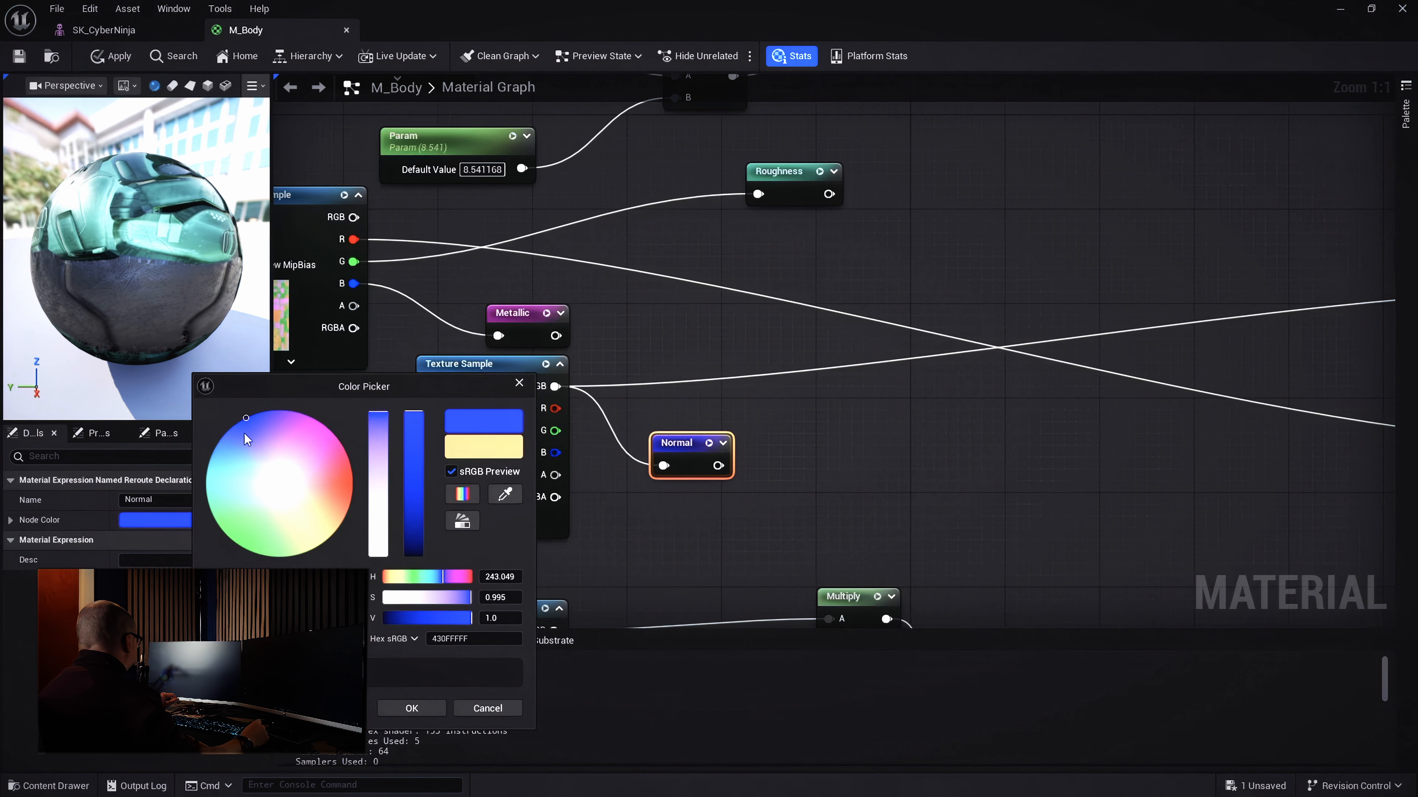
pyautogui.click(393, 708)
# Wire a Normal reroute usage into M_Body's Normal input, placed beside the pin below Emissive
pyautogui.scroll(-3, 1060, 457)
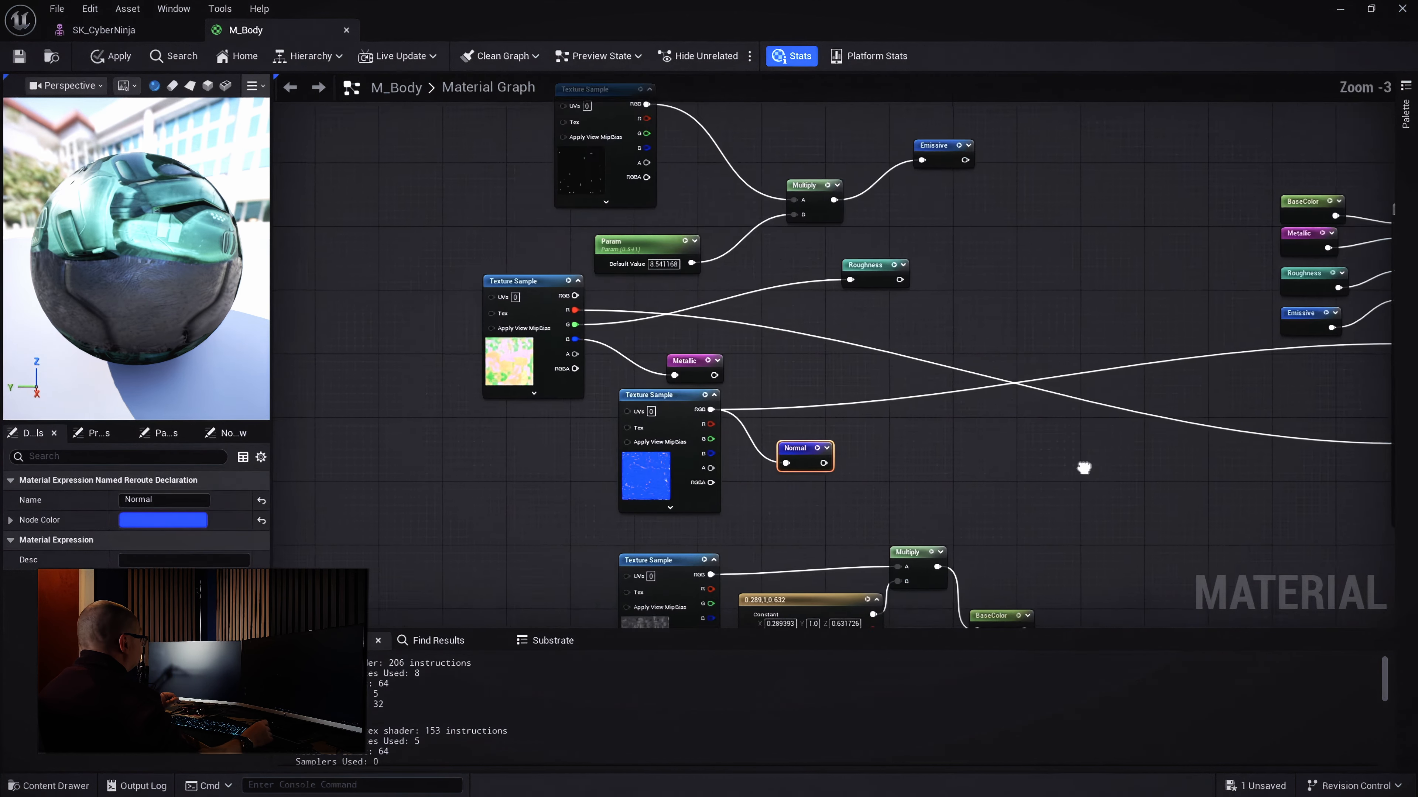
pyautogui.moveTo(1086, 468); pyautogui.dragTo(863, 454, button='right')
pyautogui.scroll(3, 1188, 332)
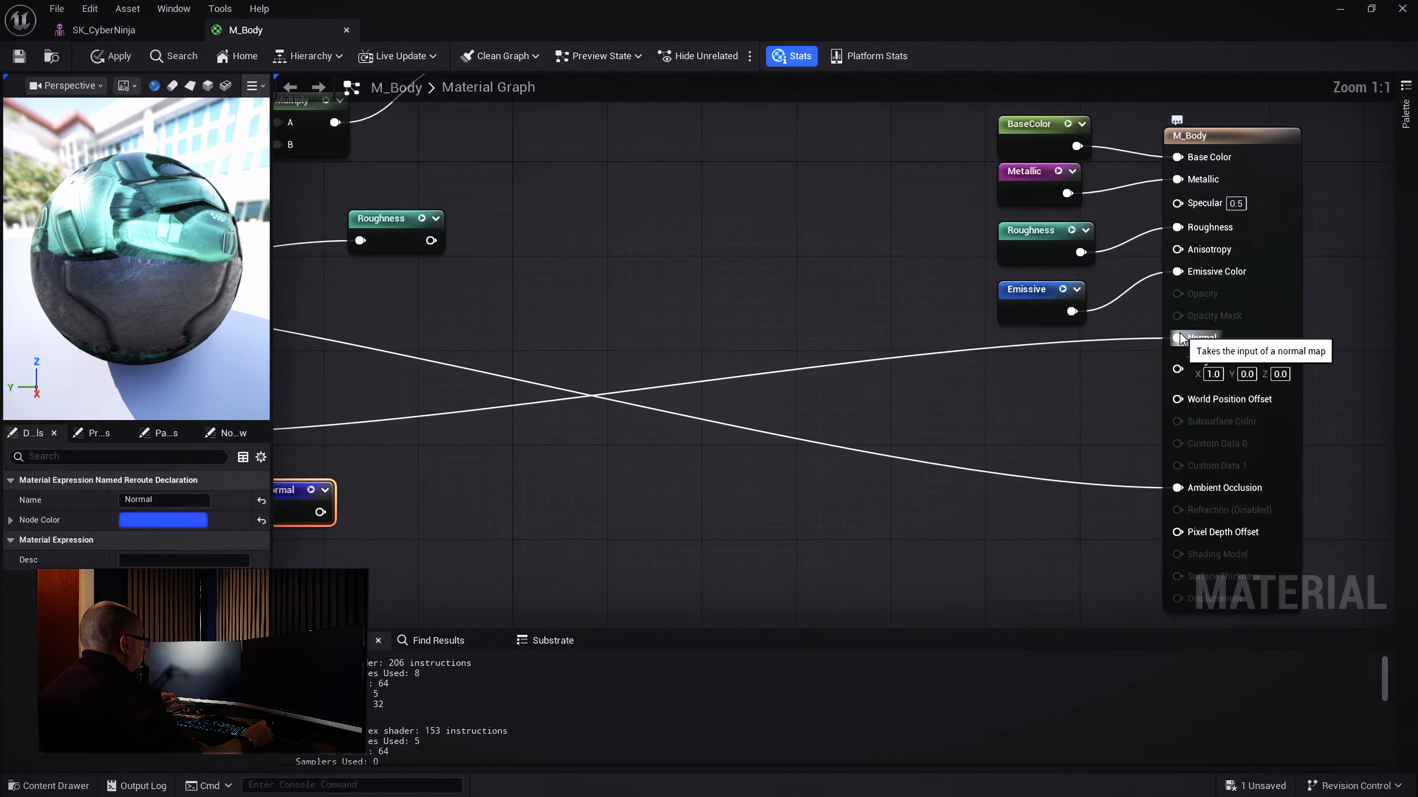
pyautogui.moveTo(1177, 337); pyautogui.dragTo(1088, 385)
pyautogui.write('normal')
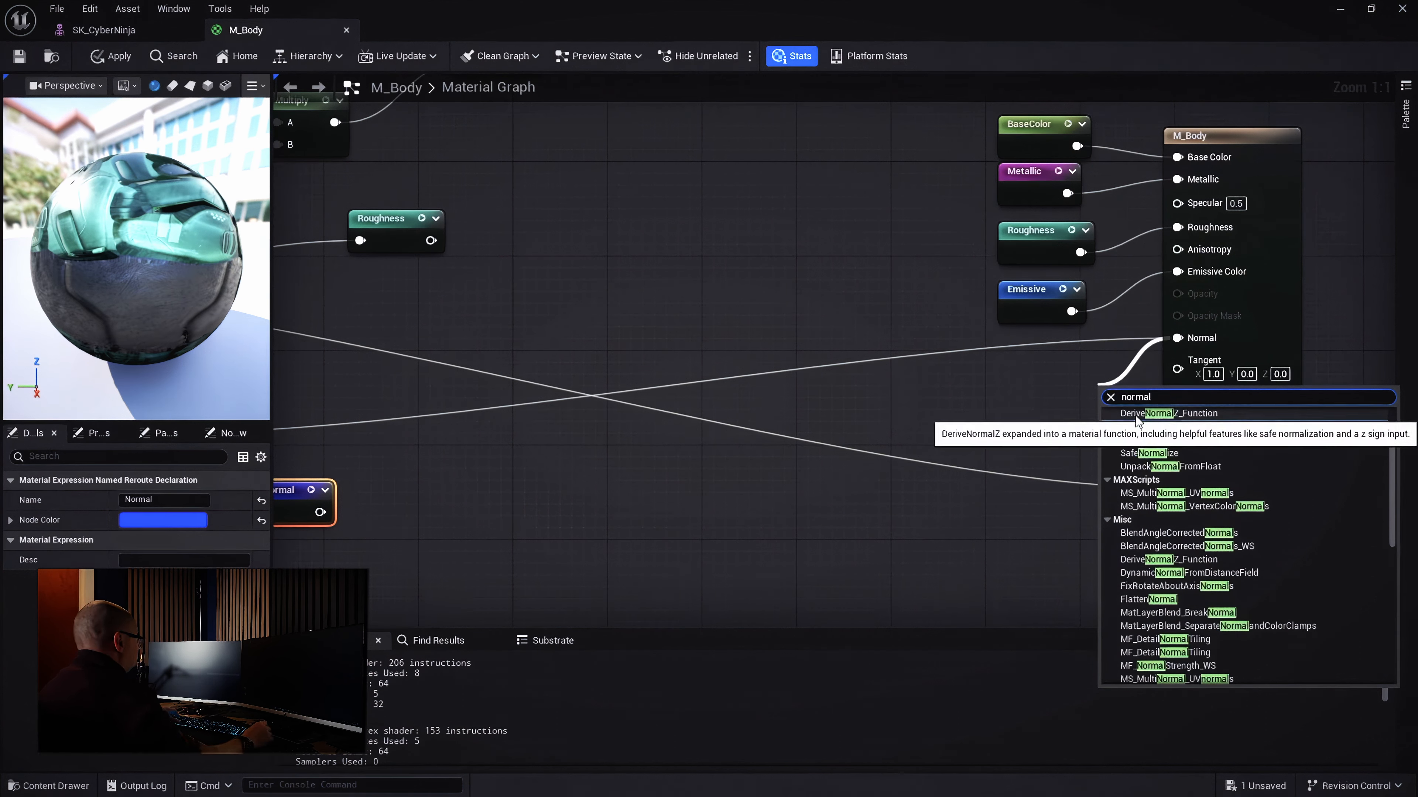
pyautogui.scroll(3, 1392, 486)
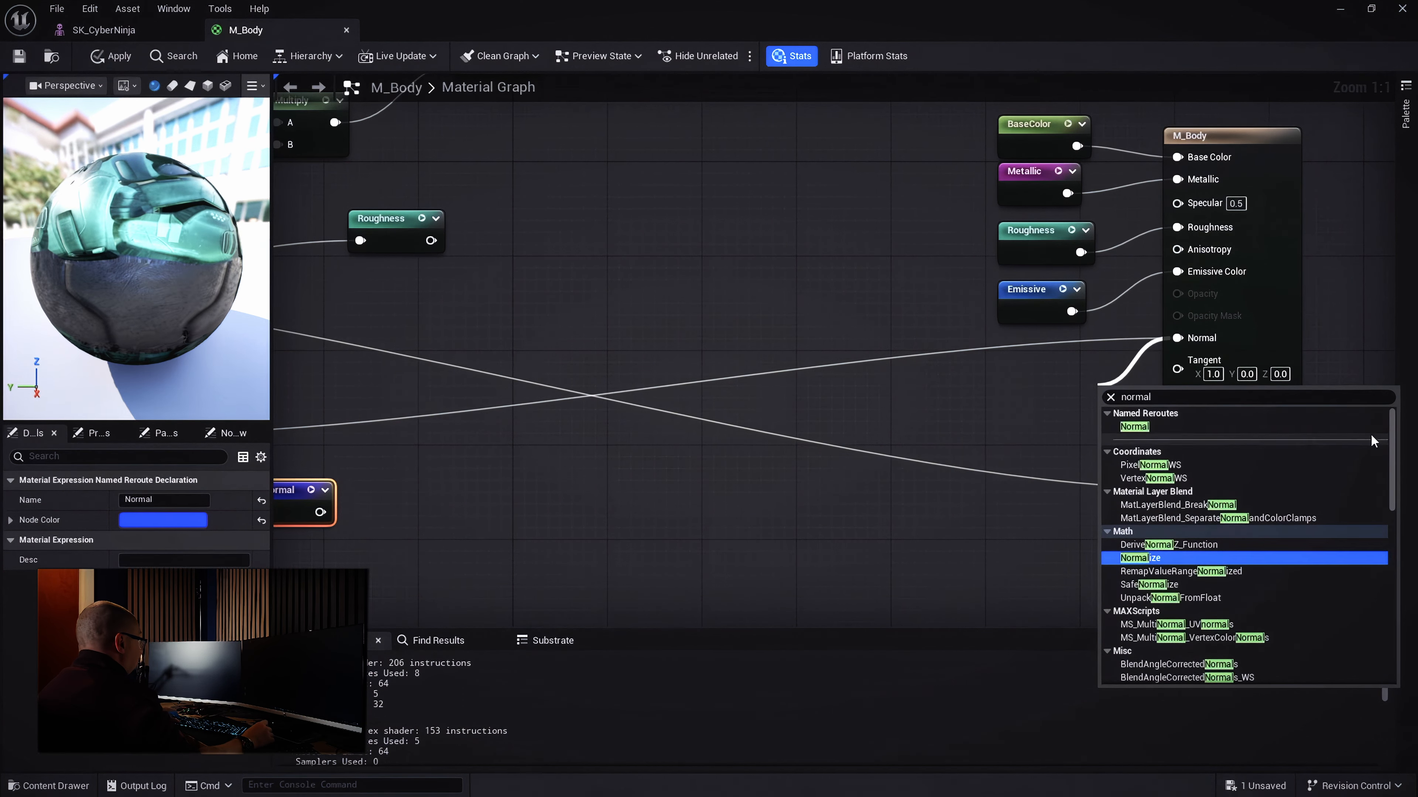
pyautogui.click(1133, 427)
pyautogui.moveTo(1118, 389); pyautogui.dragTo(1011, 360)
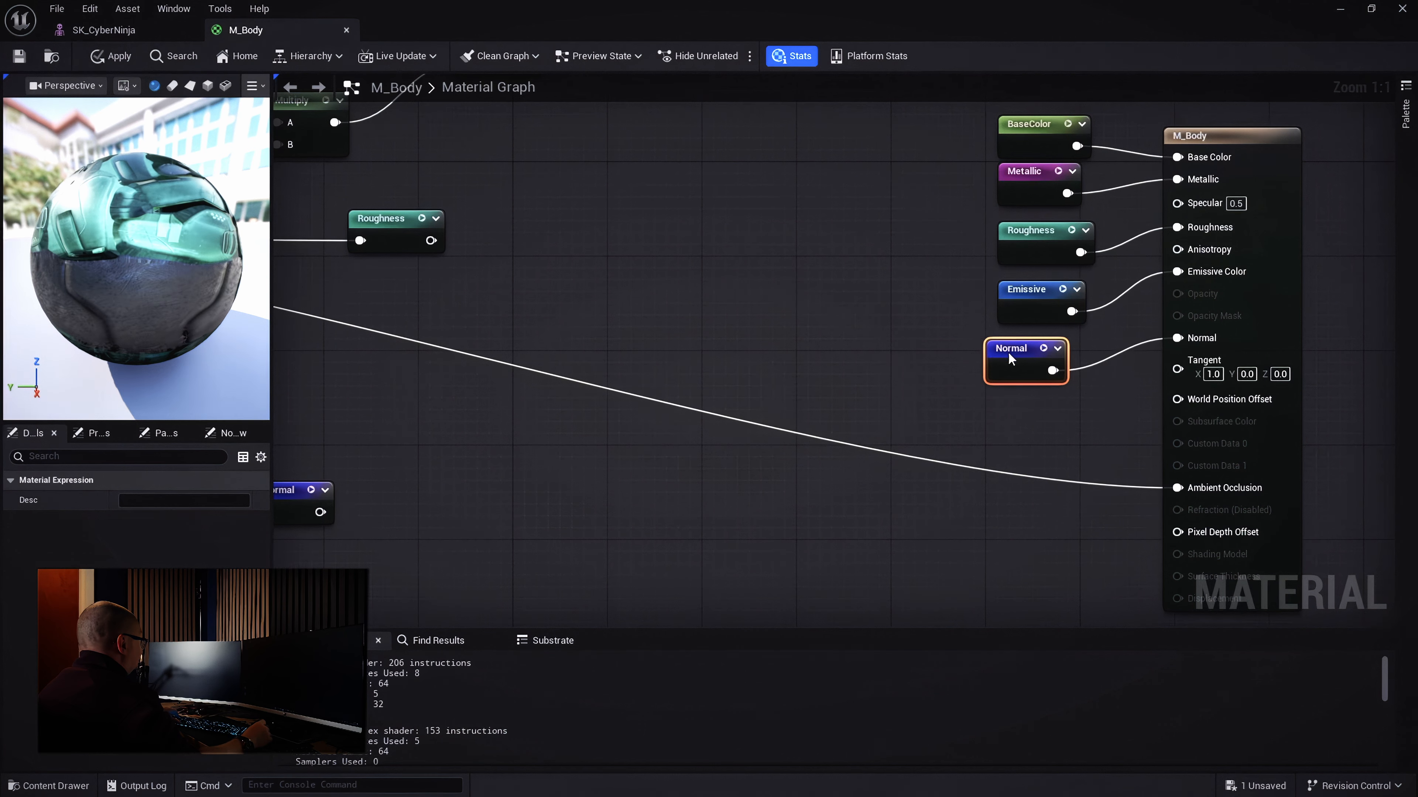
pyautogui.moveTo(985, 502); pyautogui.dragTo(1076, 507, button='right')
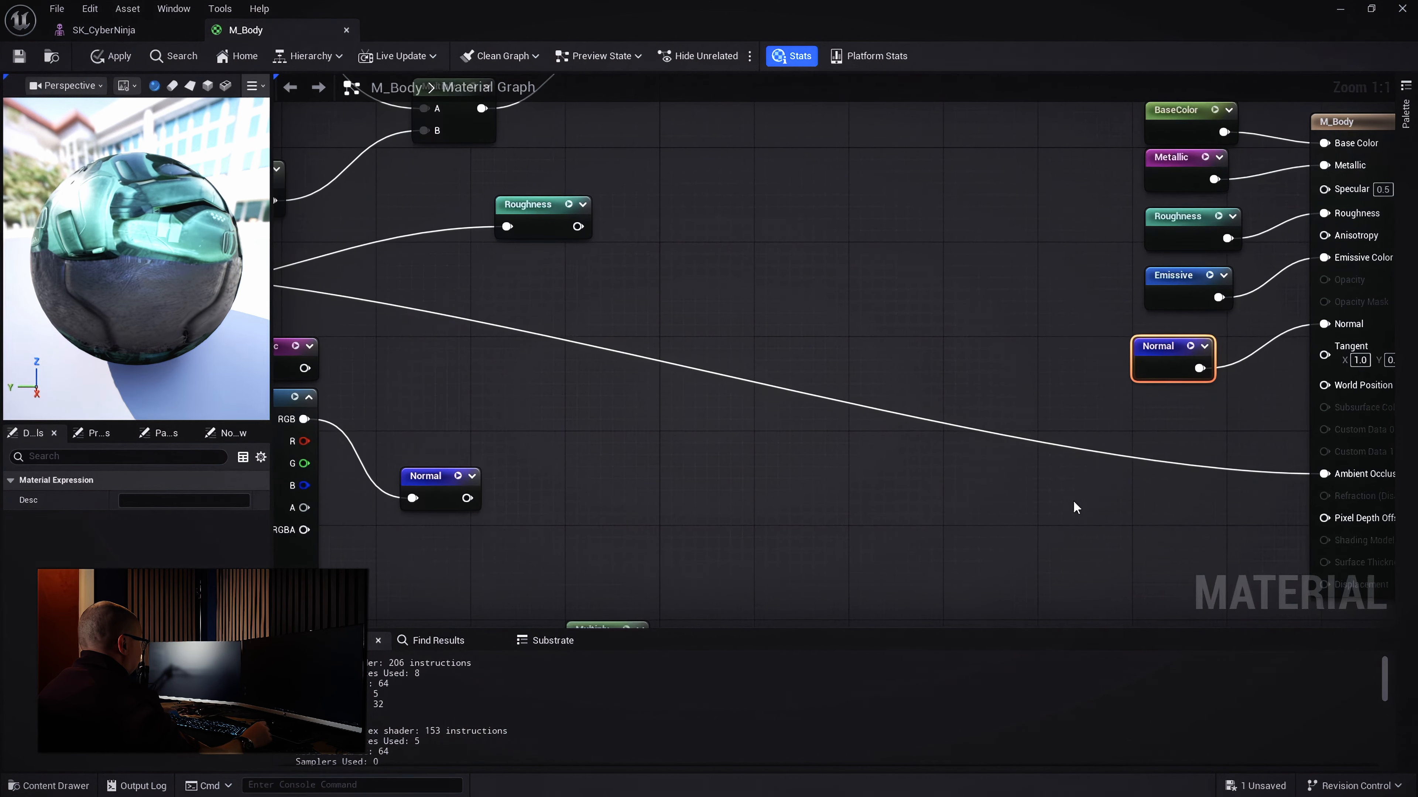
# Add a named reroute declaration fed by the Texture Sample's R channel, named 'Ambient occulusion'
pyautogui.moveTo(952, 515); pyautogui.dragTo(1374, 513, button='right')
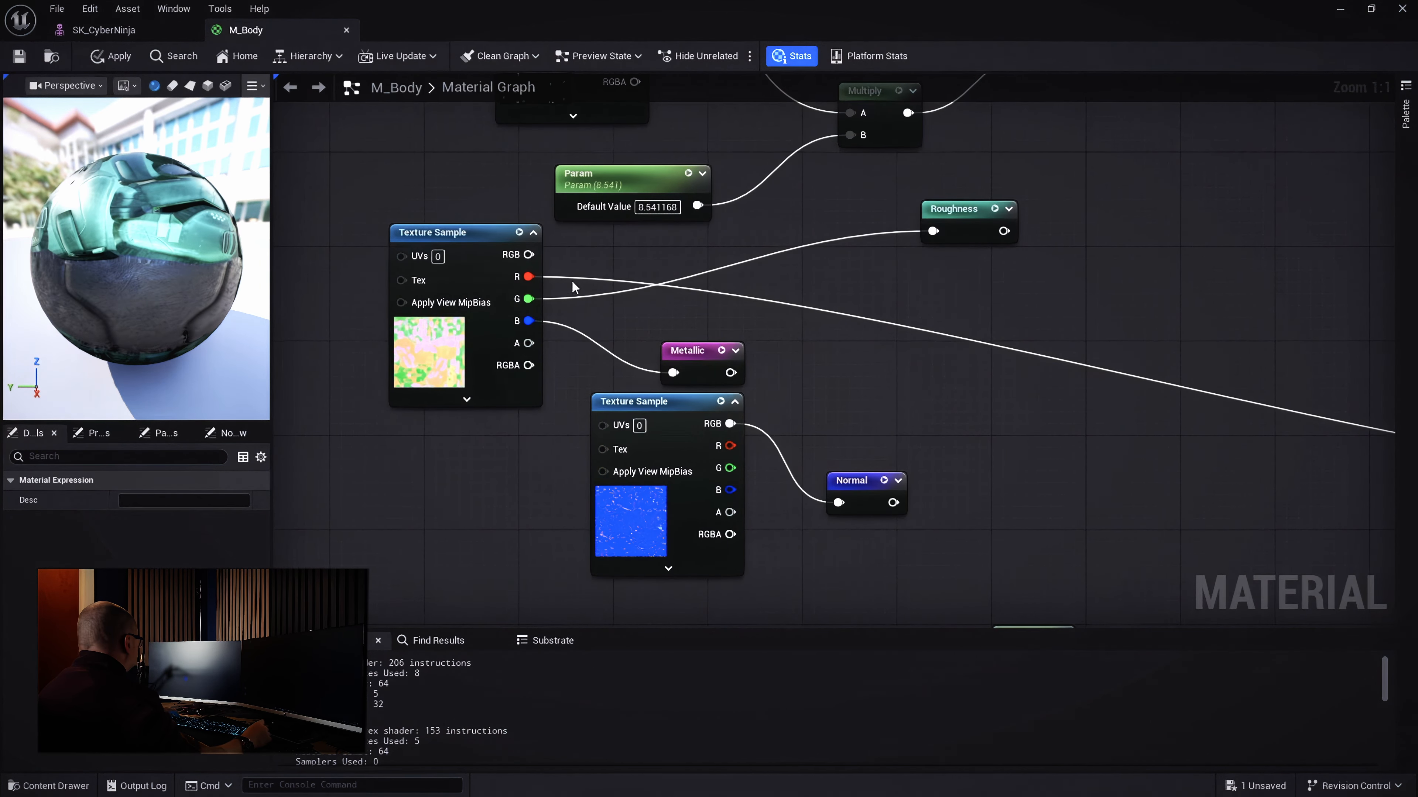
pyautogui.moveTo(524, 276); pyautogui.dragTo(830, 349)
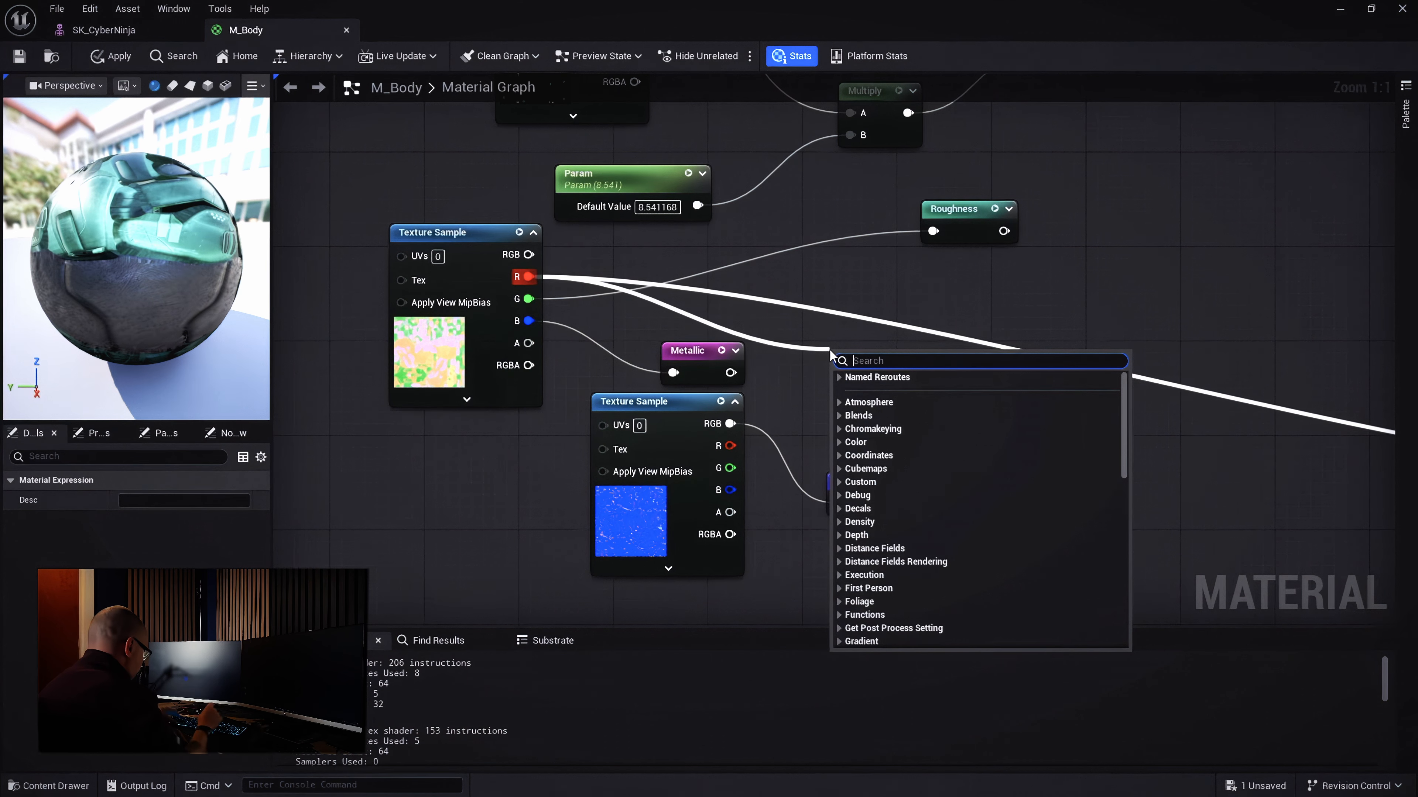
pyautogui.write('add')
pyautogui.click(887, 519)
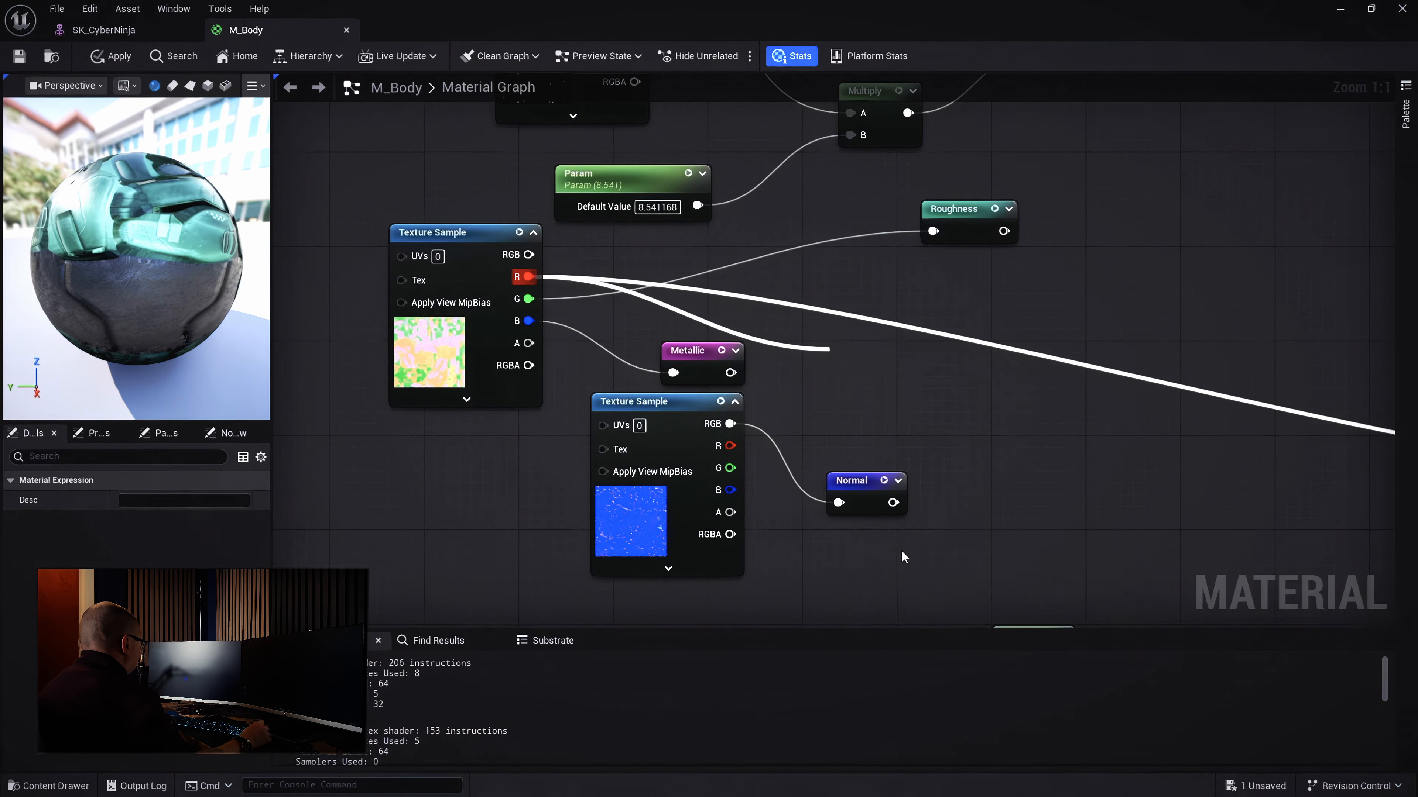
pyautogui.write('Am')
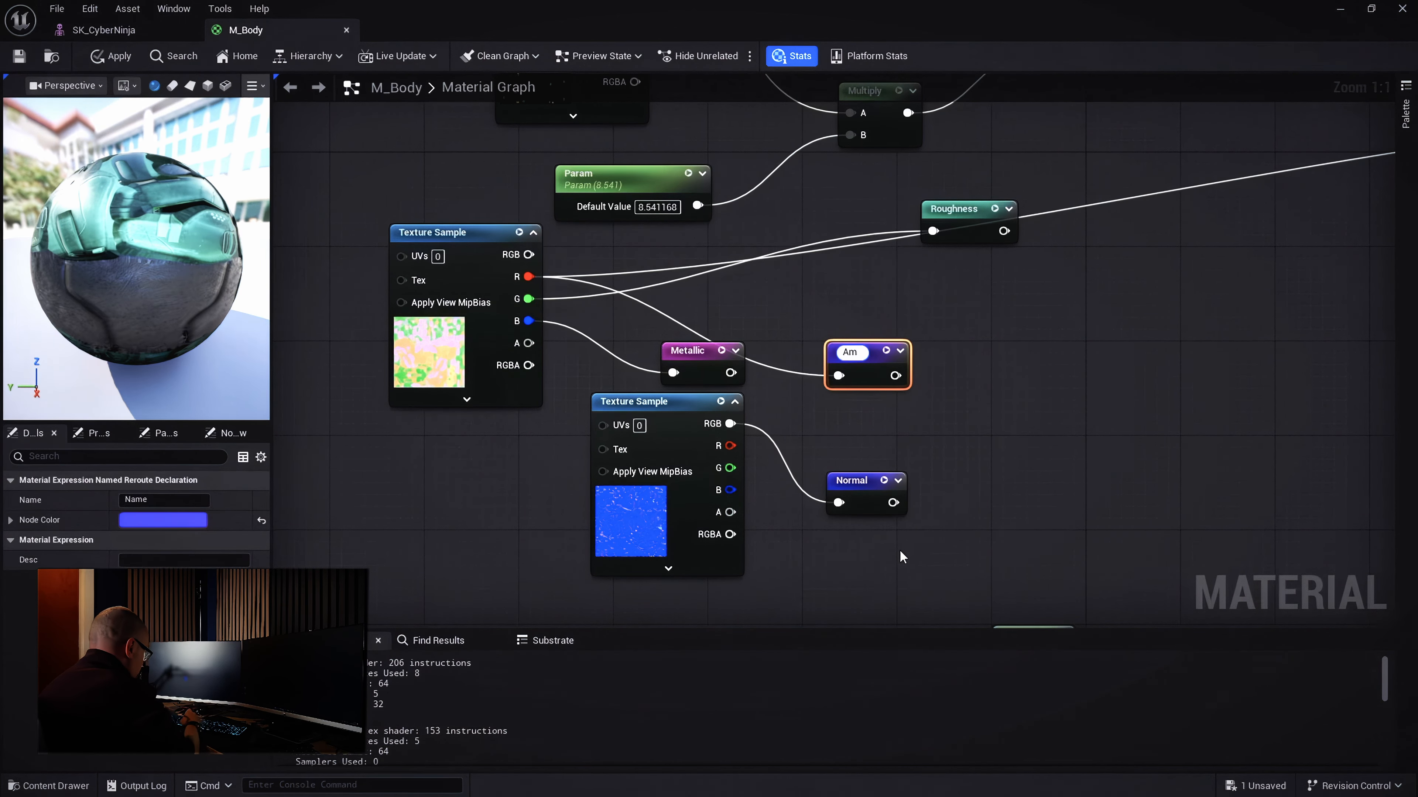
pyautogui.write('bient')
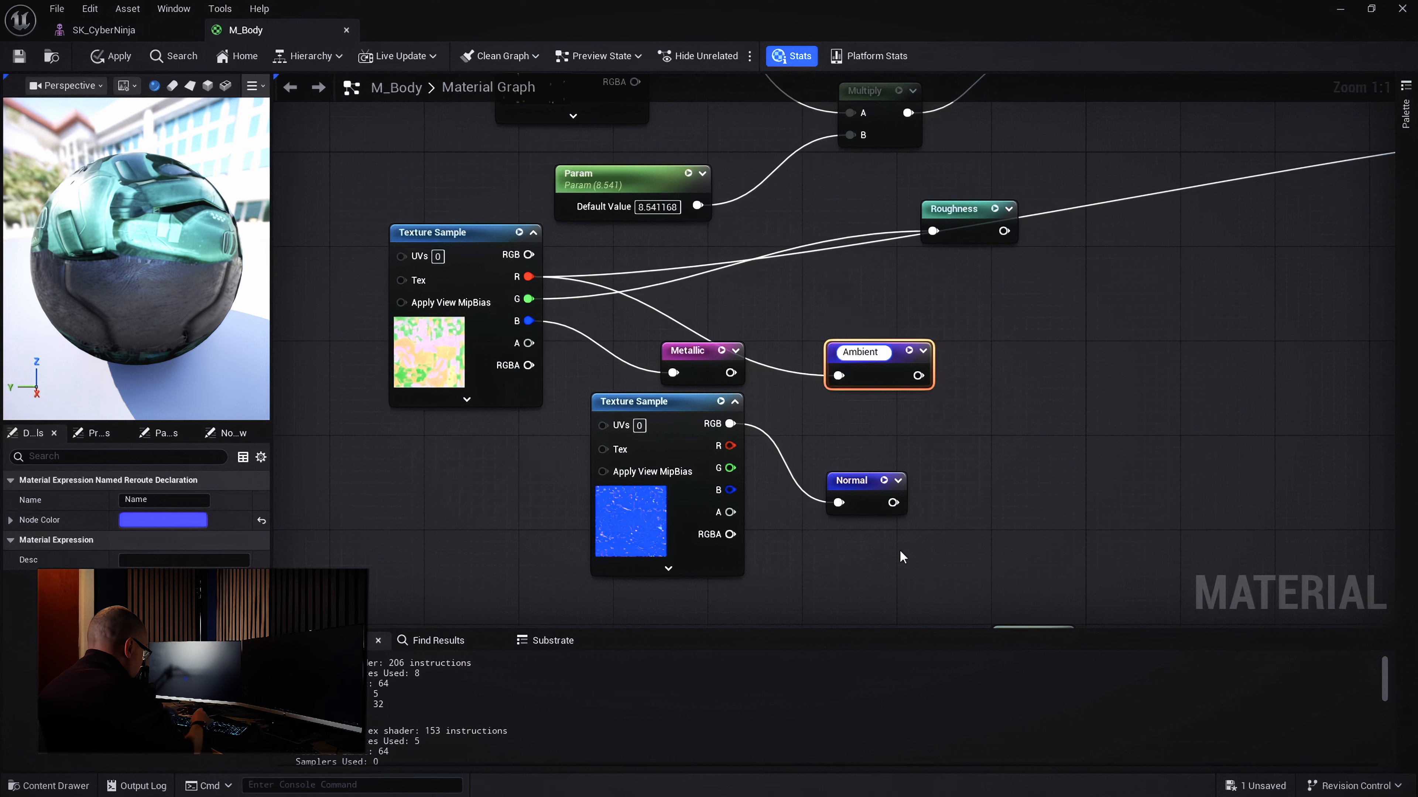
pyautogui.write(' occulusi')
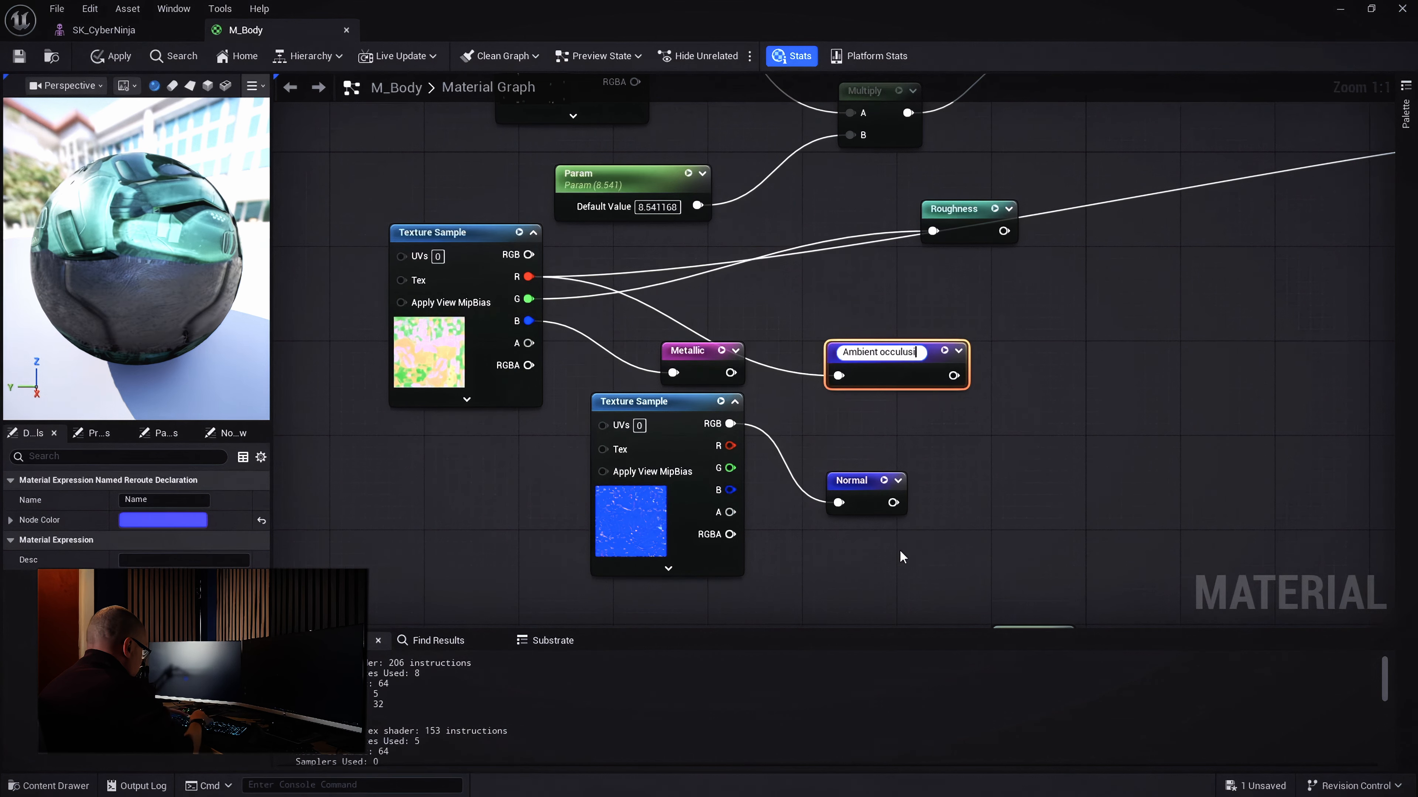
pyautogui.write('on')
pyautogui.press('Return')
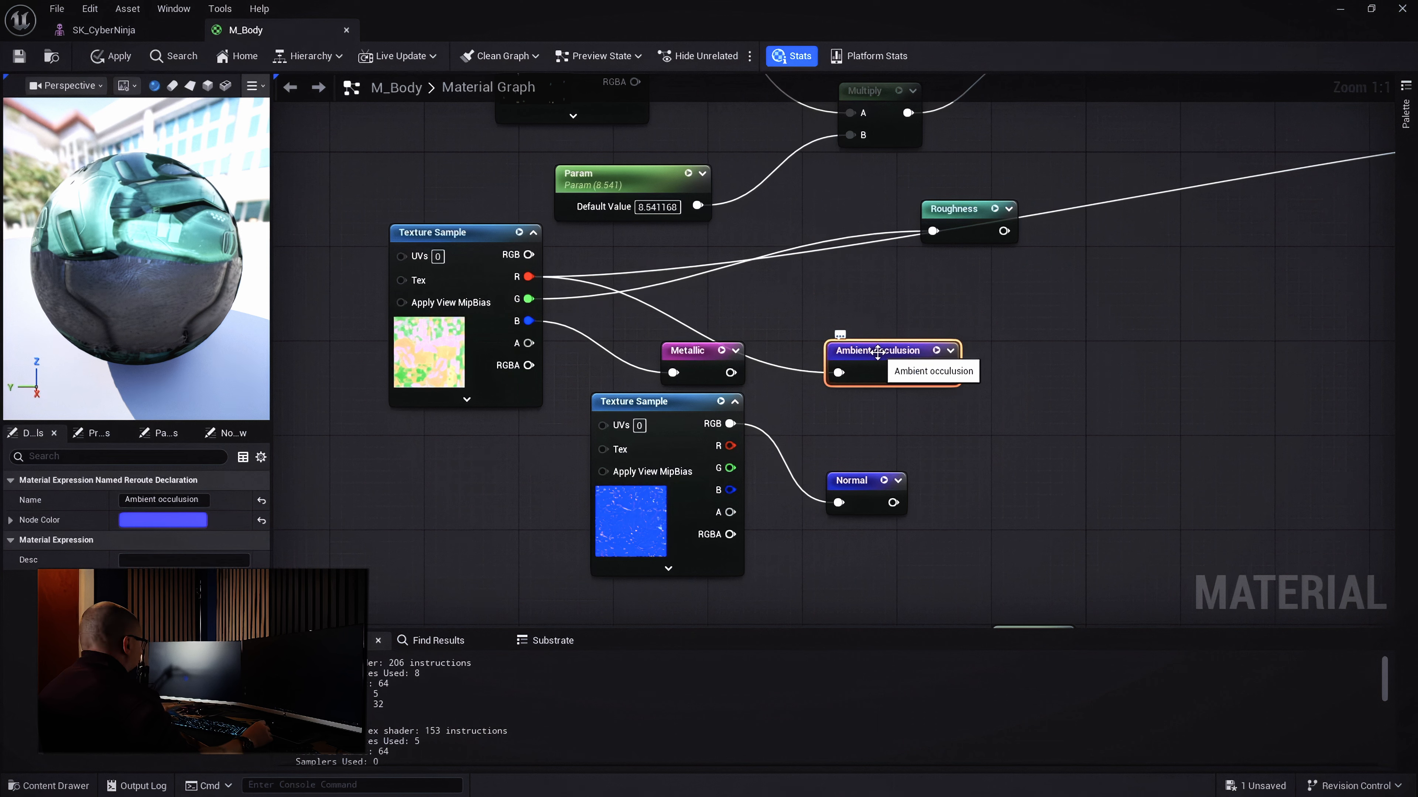
# Rename the reroute to AO and place it beside the Metallic reroute
pyautogui.click(155, 499)
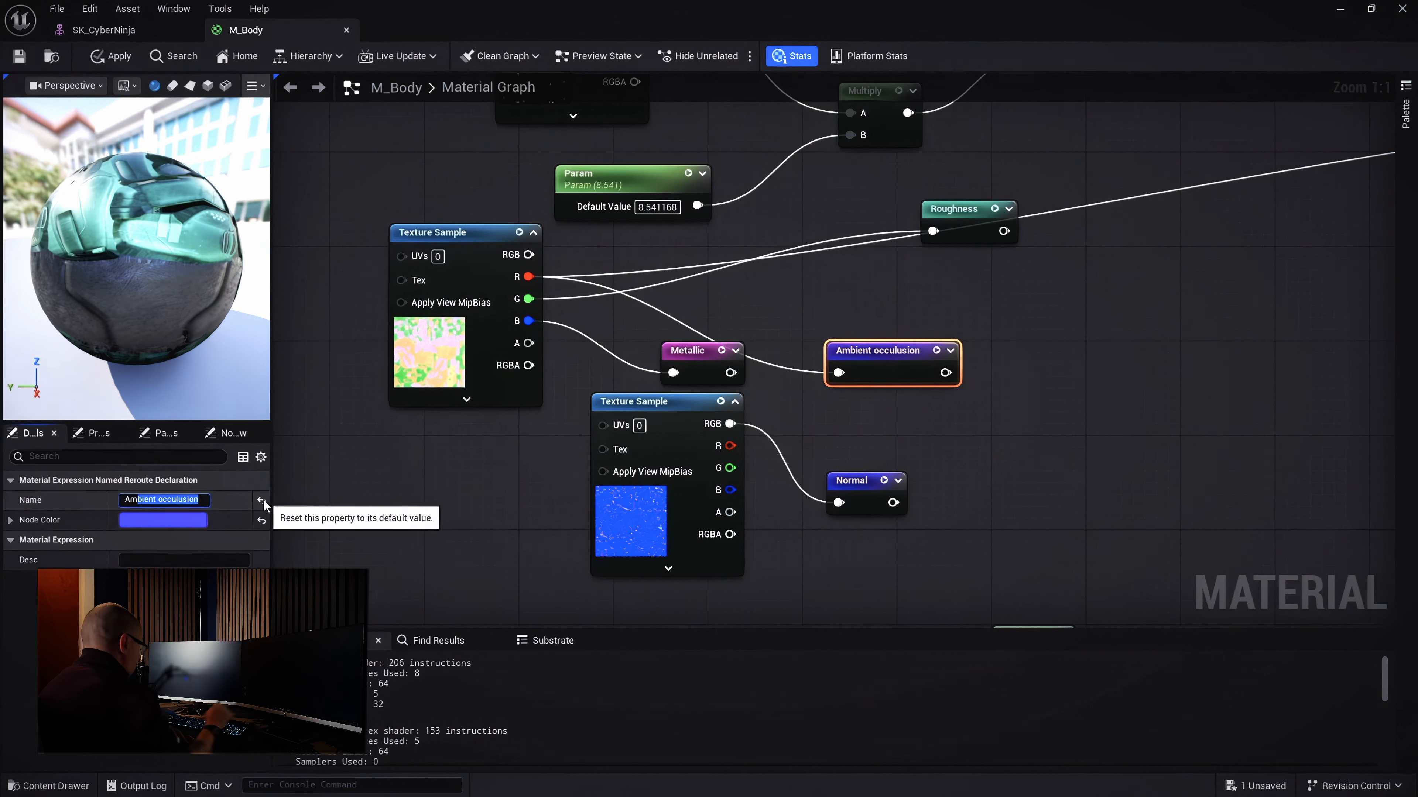
pyautogui.write('AO')
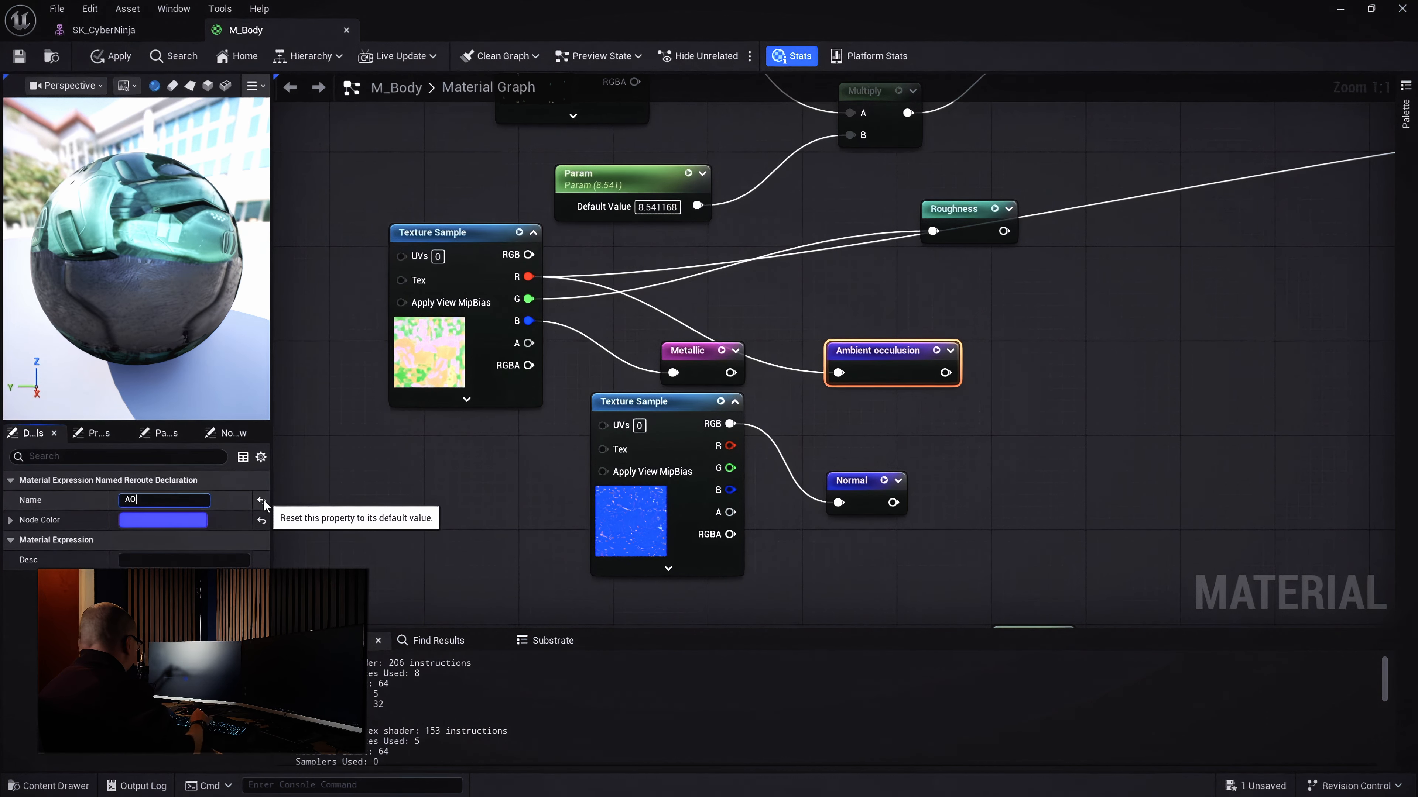
pyautogui.click(293, 477)
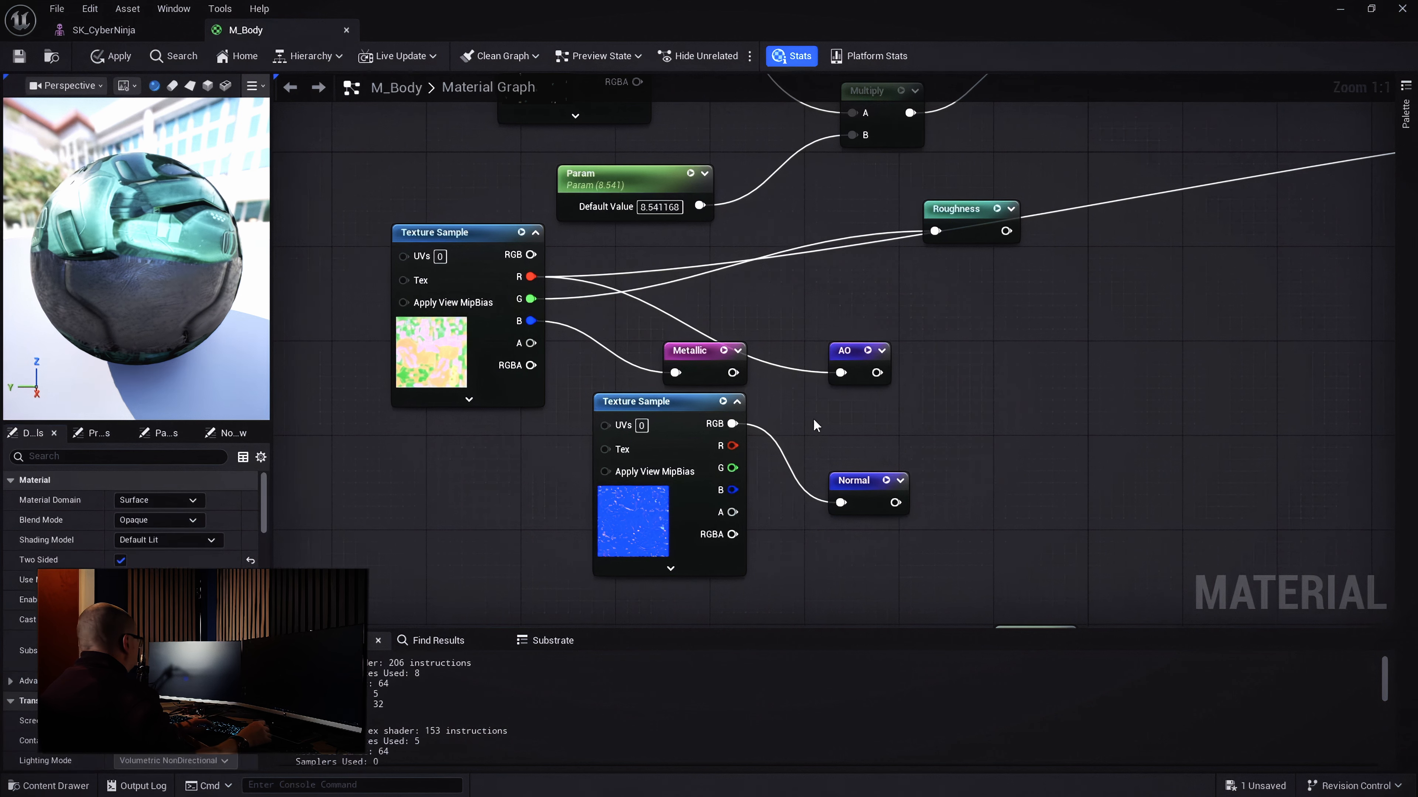
pyautogui.moveTo(858, 355); pyautogui.dragTo(707, 297)
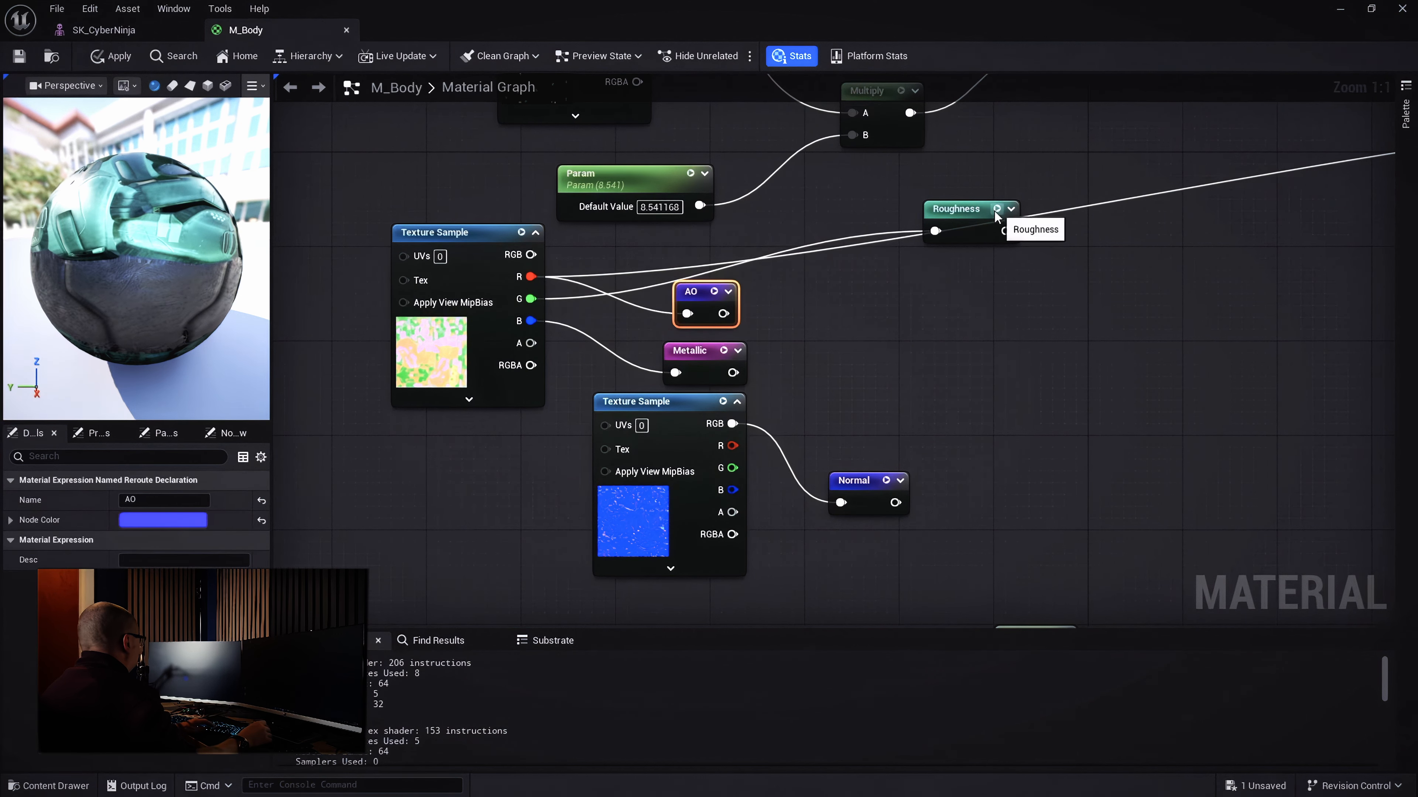
pyautogui.scroll(-3, 1115, 342)
# Replace the long Ambient Occlusion wire with an AO named reroute usage node and line up the reroutes
pyautogui.moveTo(1115, 342); pyautogui.dragTo(766, 351, button='right')
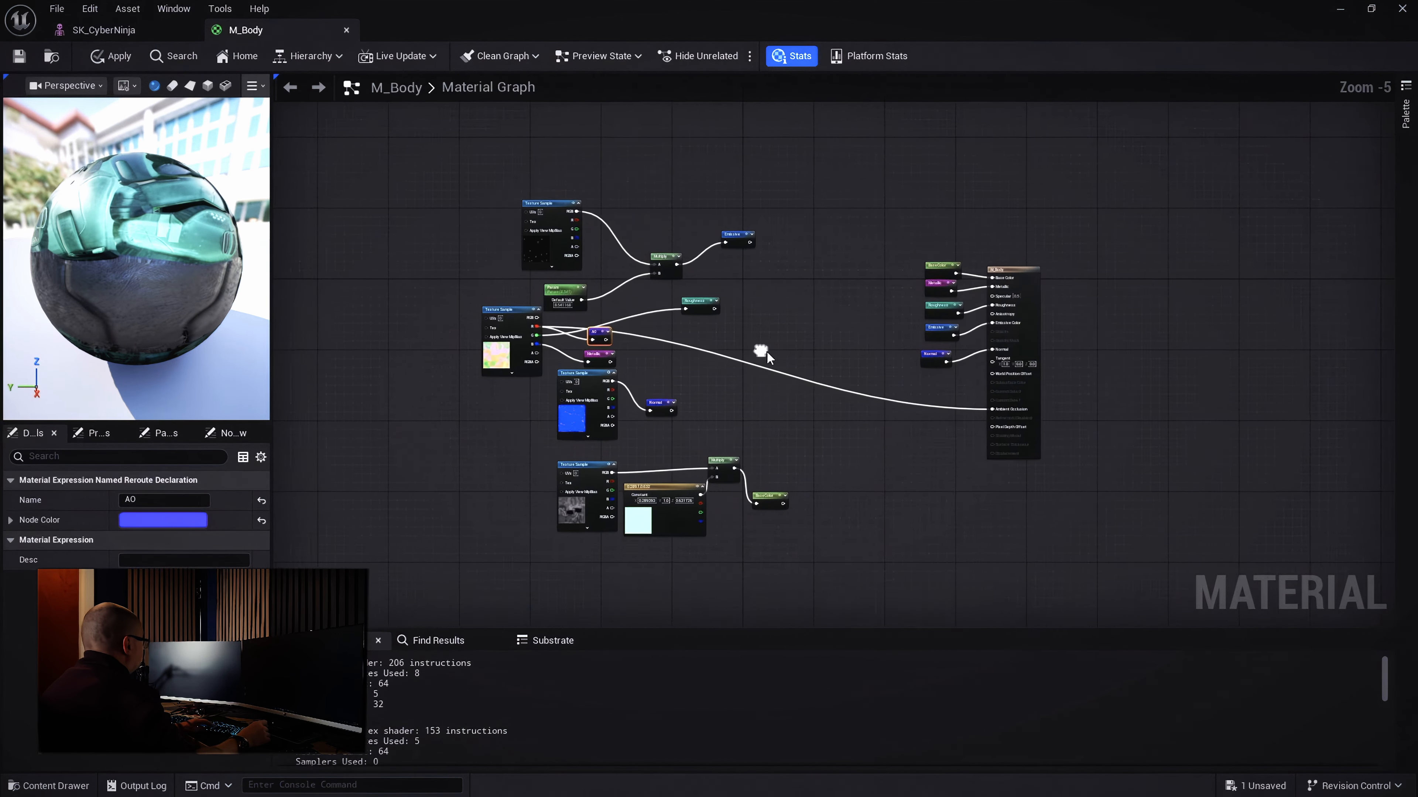
pyautogui.scroll(3, 1022, 400)
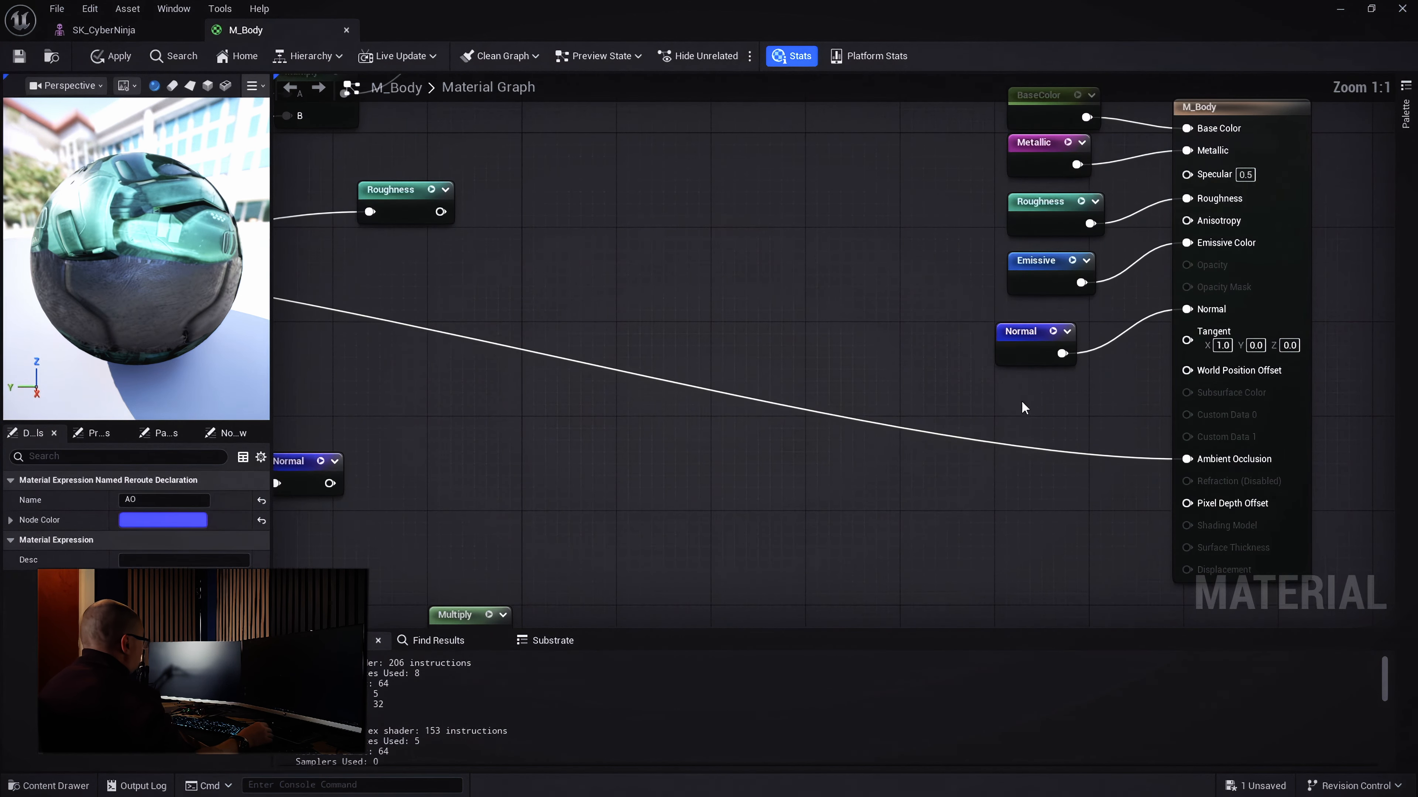
pyautogui.keyDown('alt'); pyautogui.click(1186, 461); pyautogui.keyUp('alt')
pyautogui.moveTo(1186, 461); pyautogui.dragTo(1101, 490)
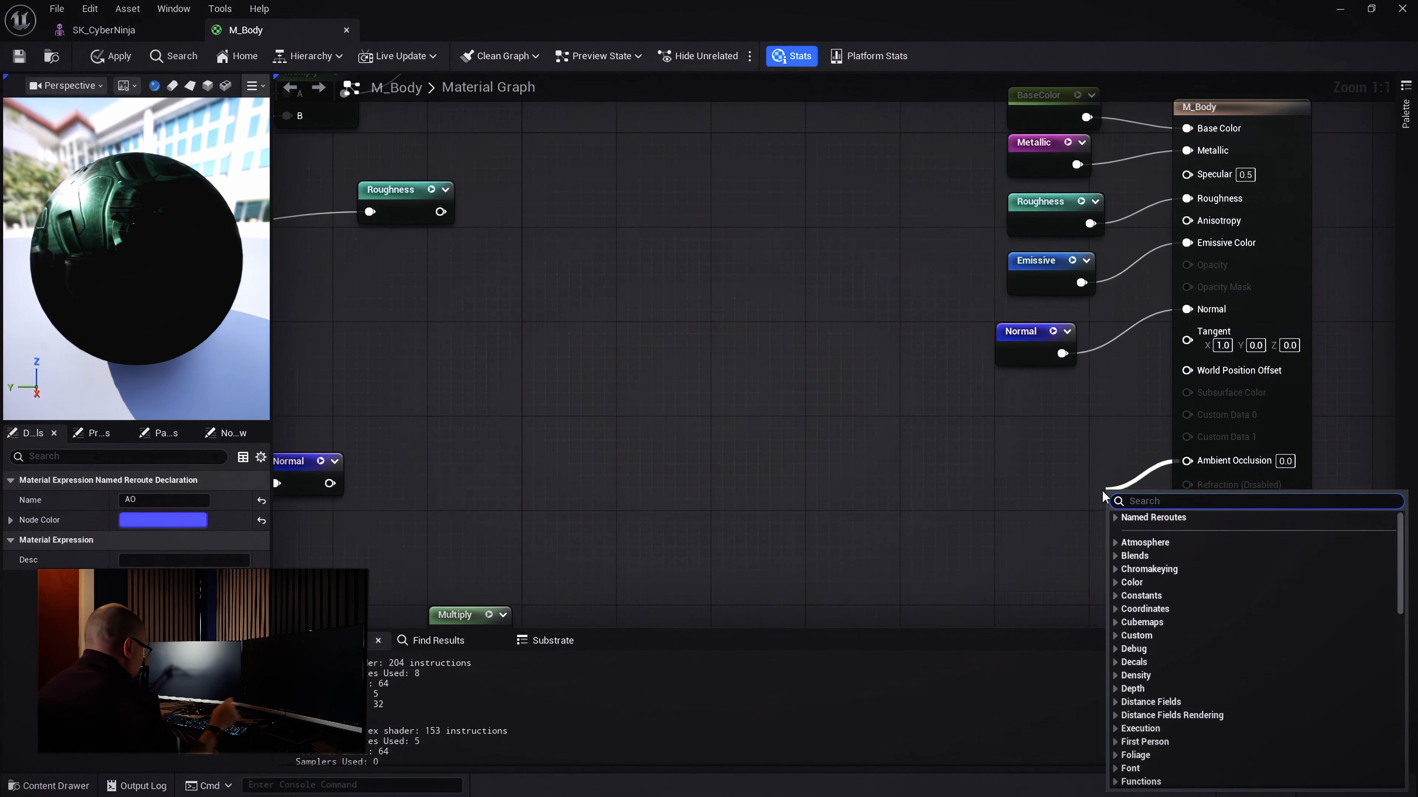
pyautogui.write('AO')
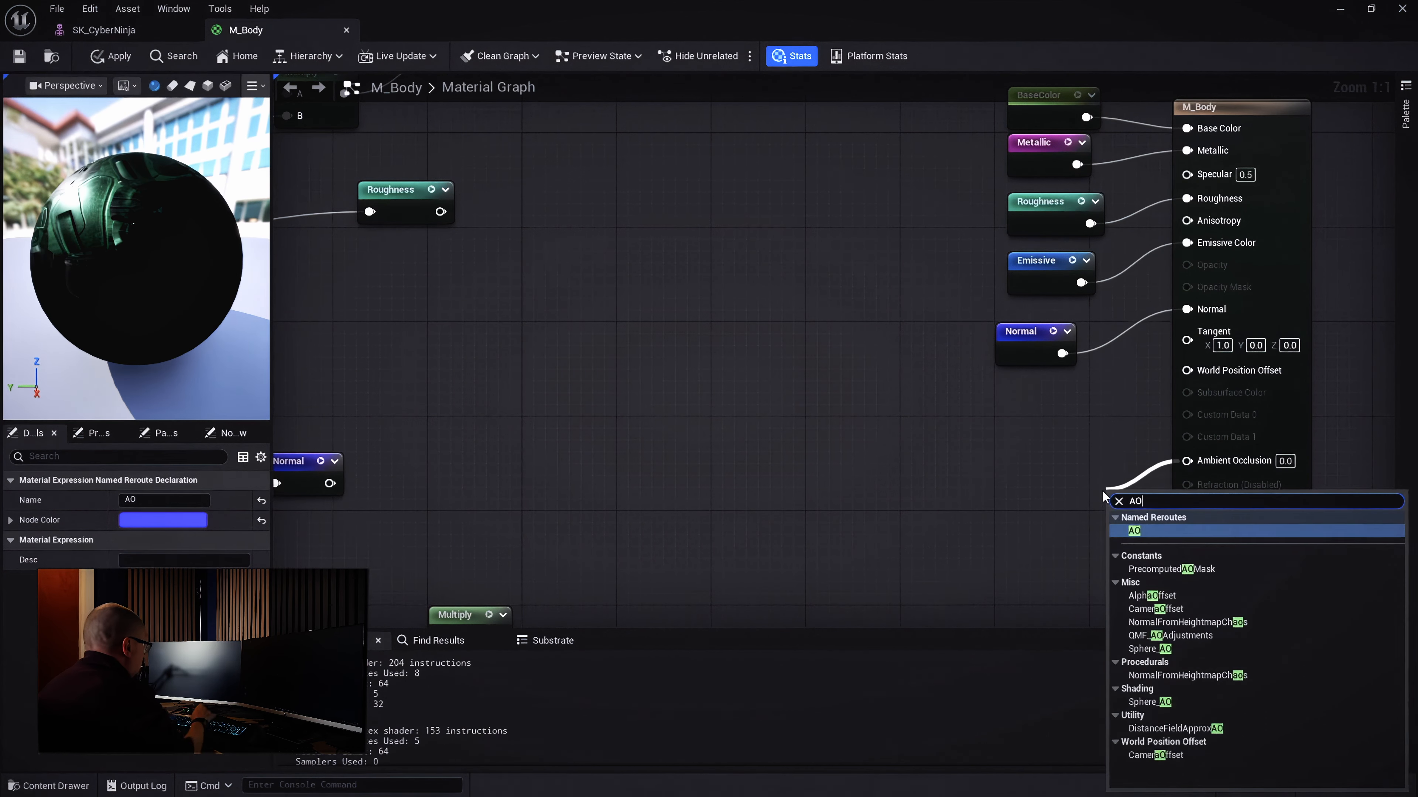
pyautogui.click(1135, 531)
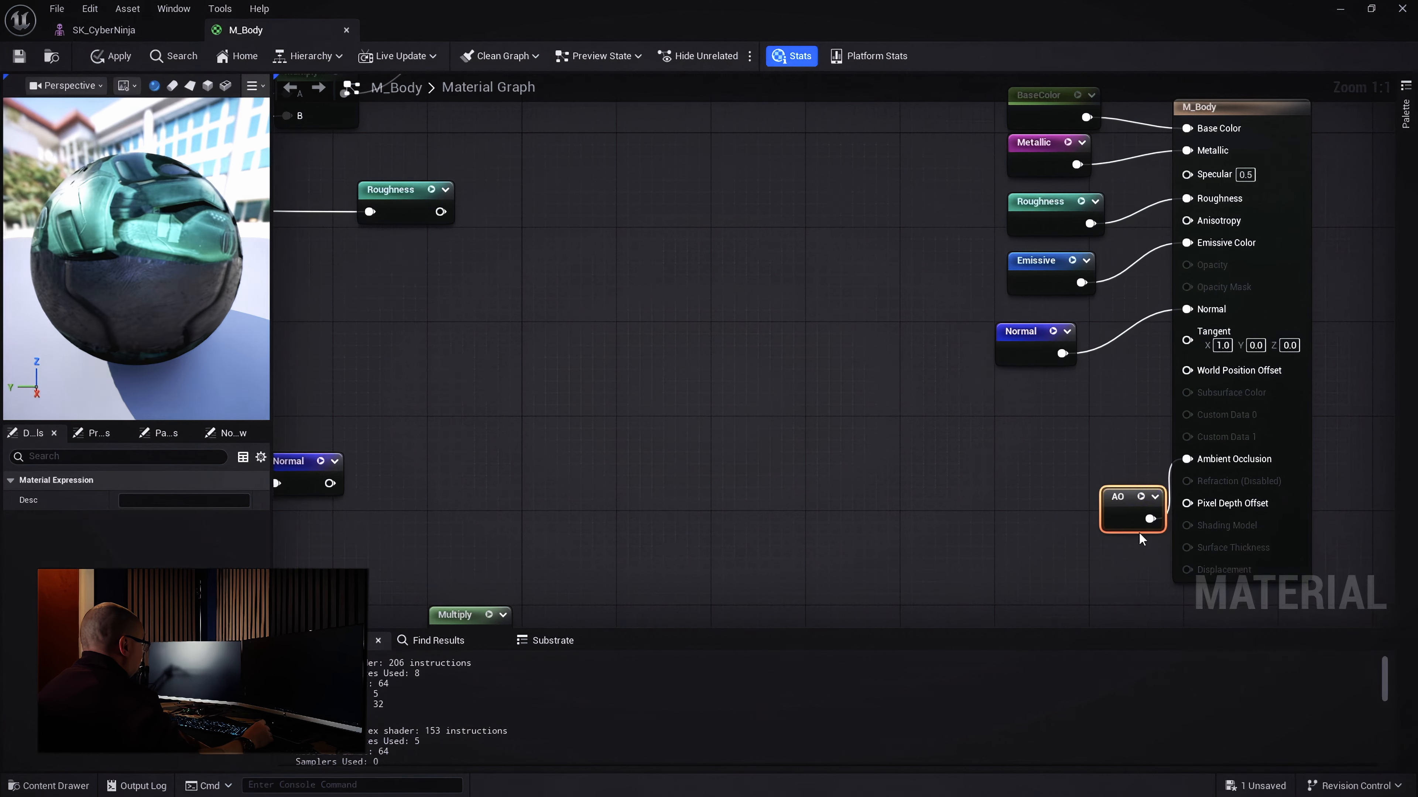
pyautogui.moveTo(1116, 497); pyautogui.dragTo(1036, 446)
pyautogui.moveTo(1023, 359)
pyautogui.mouseDown()
pyautogui.moveTo(1045, 368)
pyautogui.moveTo(1033, 359)
pyautogui.mouseUp()
# Align the BaseColor reroute with Multiply, then wrap the texture, Constant, Multiply and reroute in a 'BaseColor' comment
pyautogui.scroll(-3, 997, 364)
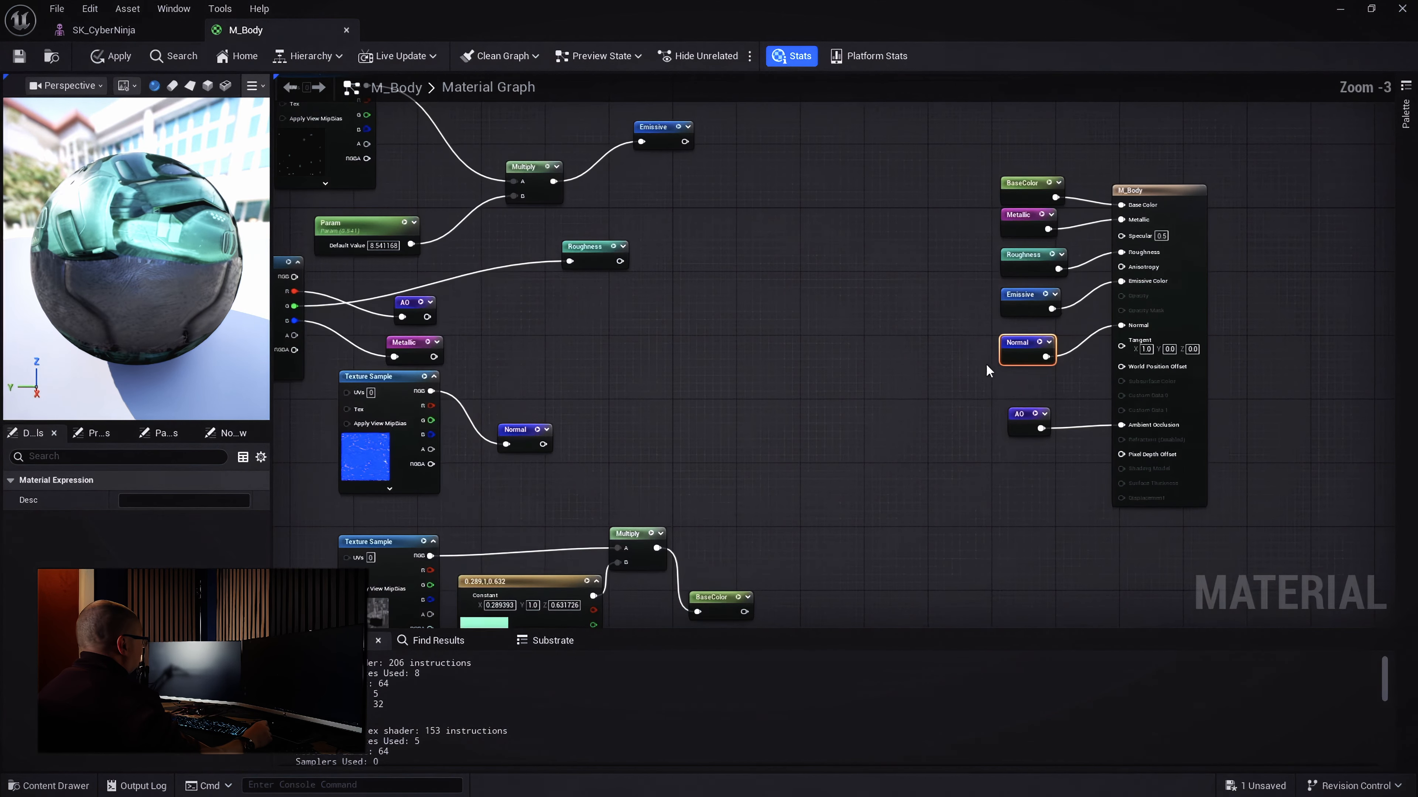
pyautogui.moveTo(905, 395); pyautogui.dragTo(1141, 364, button='right')
pyautogui.scroll(-2, 1032, 282)
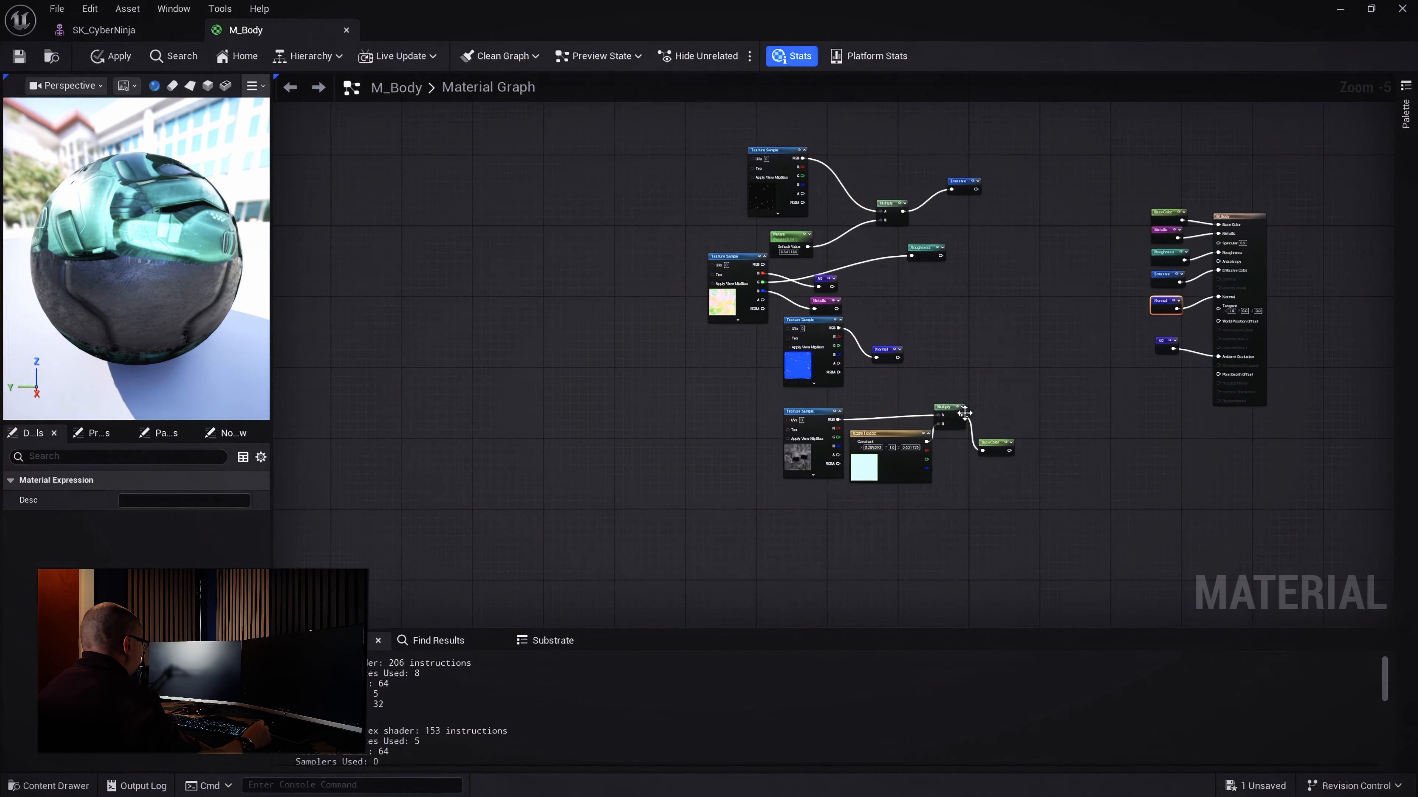
pyautogui.moveTo(965, 413); pyautogui.dragTo(1000, 409)
pyautogui.scroll(5, 949, 431)
pyautogui.moveTo(474, 344); pyautogui.dragTo(1221, 583)
pyautogui.write('cBaseColor')
pyautogui.press('Return')
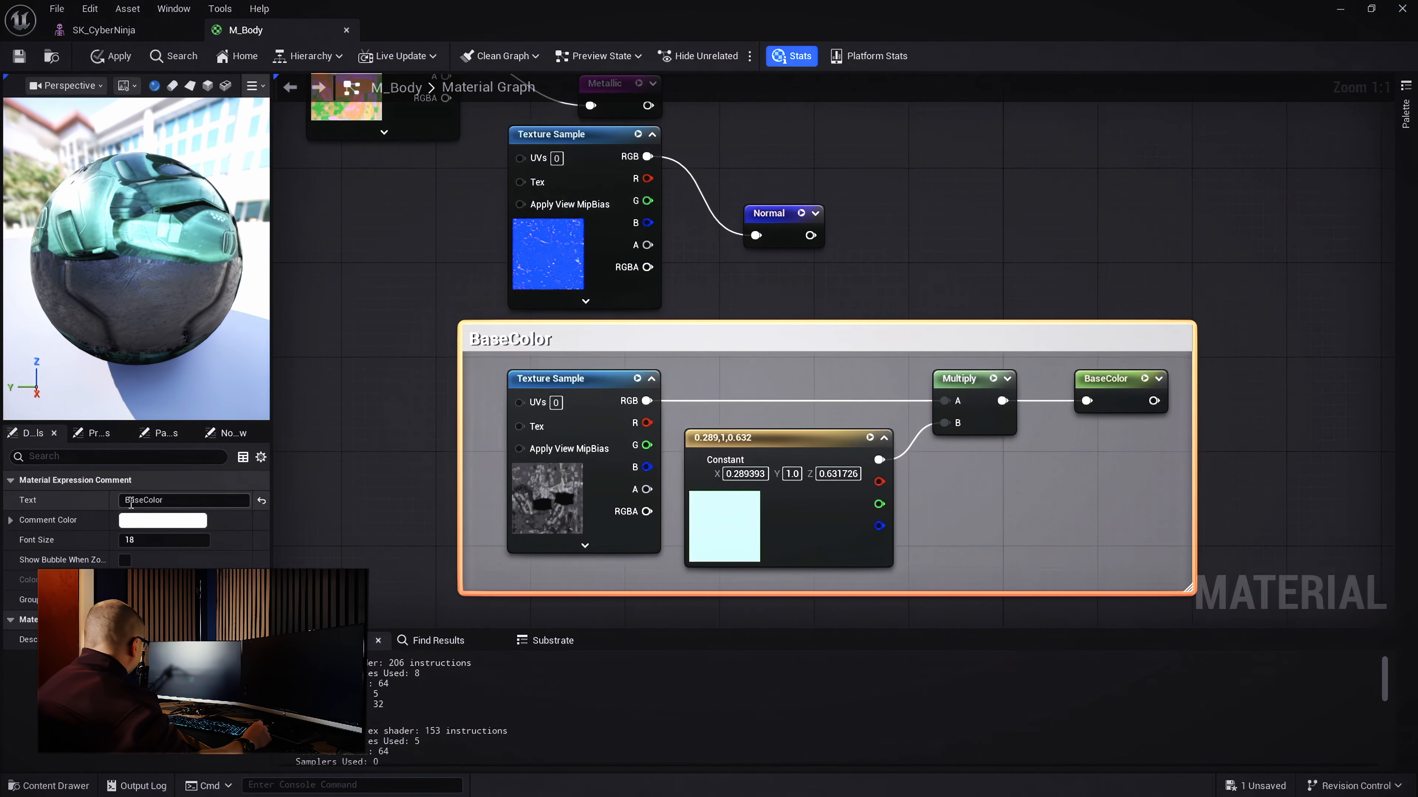
# Give the BaseColor comment a pink-red comment colour
pyautogui.click(155, 523)
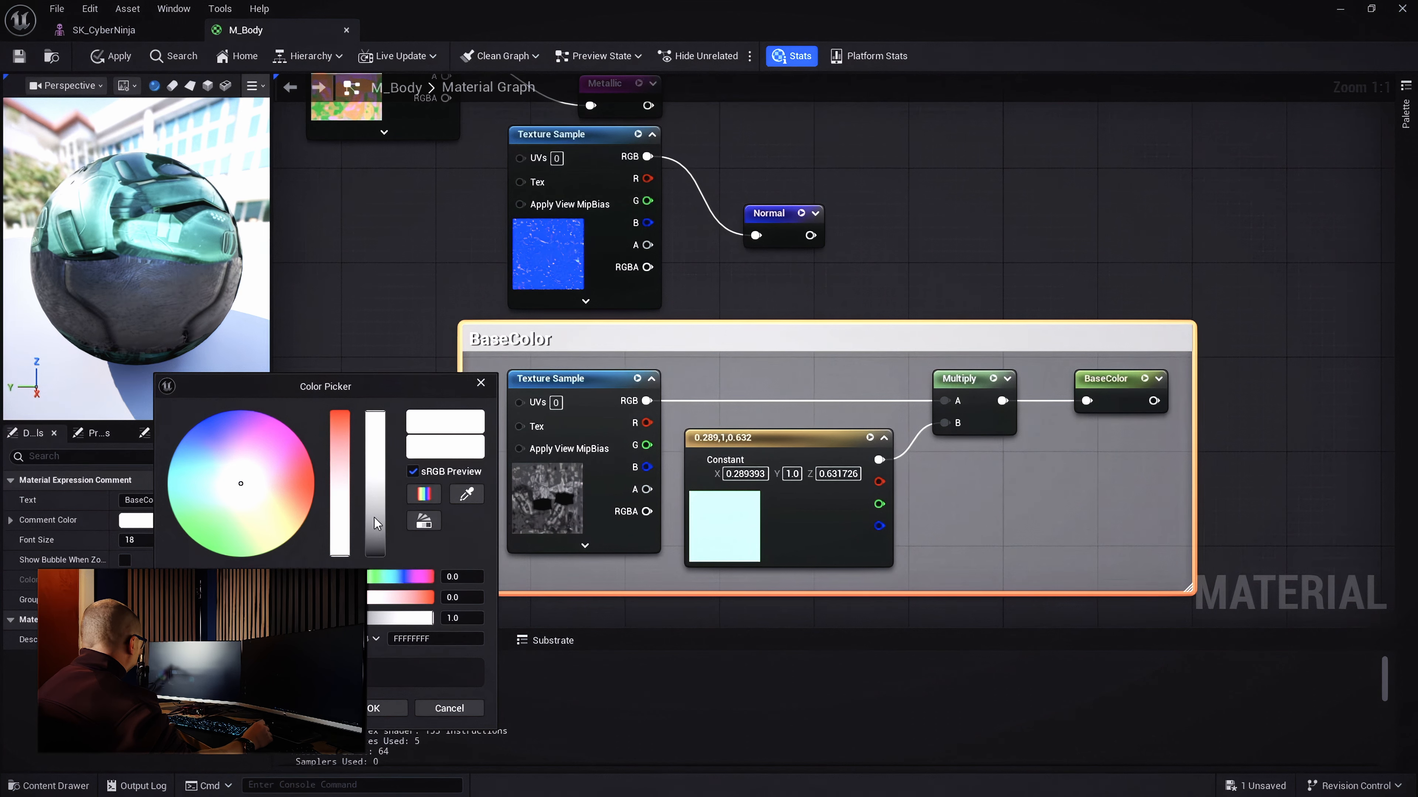
pyautogui.moveTo(297, 460)
pyautogui.mouseDown()
pyautogui.moveTo(303, 448)
pyautogui.moveTo(313, 486)
pyautogui.moveTo(311, 464)
pyautogui.mouseUp()
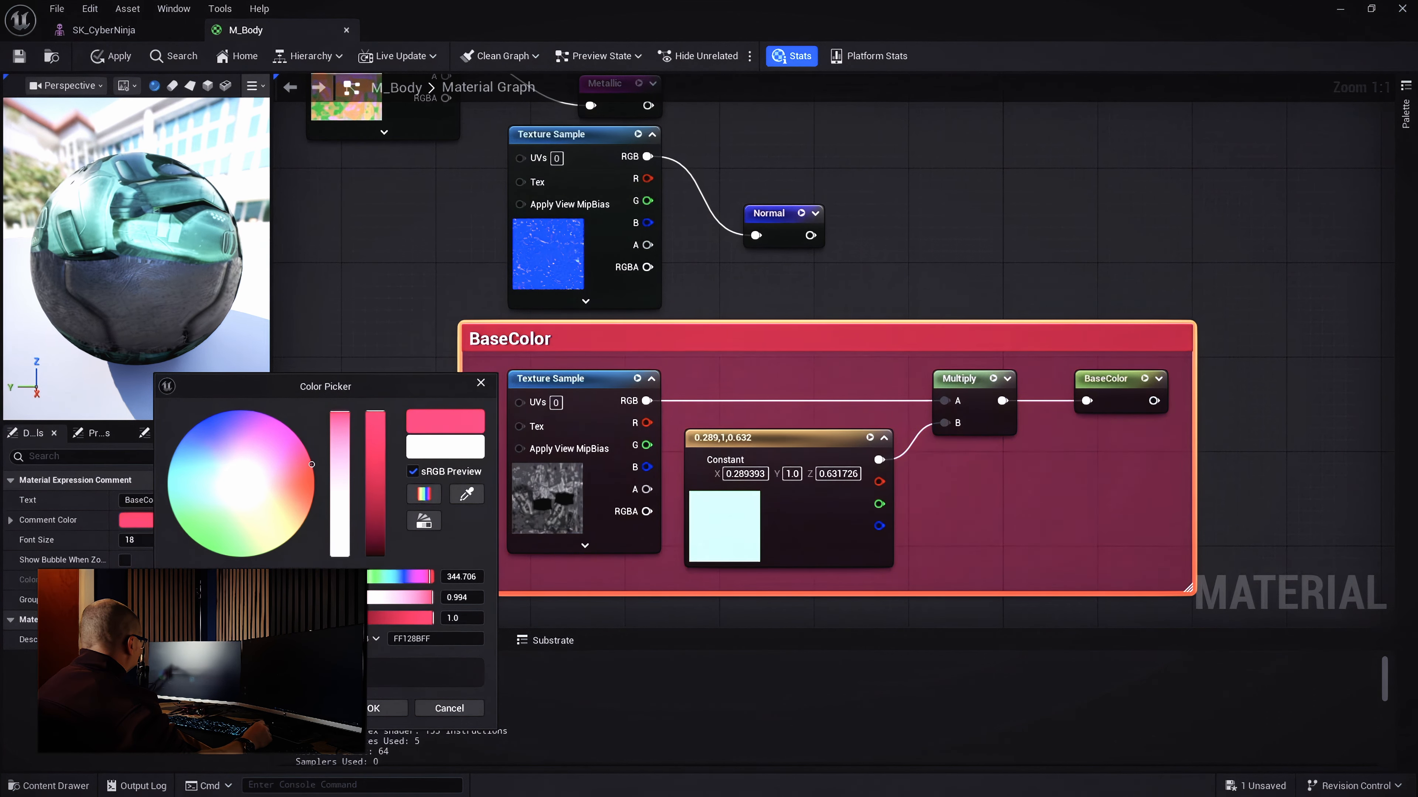
pyautogui.click(385, 708)
# Move the BaseColor comment above the emissive nodes and line up the Roughness reroute beside AO
pyautogui.scroll(-3, 816, 346)
pyautogui.scroll(-3, 862, 343)
pyautogui.moveTo(872, 342); pyautogui.dragTo(825, 78)
pyautogui.moveTo(916, 170); pyautogui.dragTo(740, 240)
pyautogui.moveTo(840, 216); pyautogui.dragTo(816, 191)
pyautogui.scroll(3, 820, 128)
pyautogui.moveTo(932, 440); pyautogui.dragTo(818, 487)
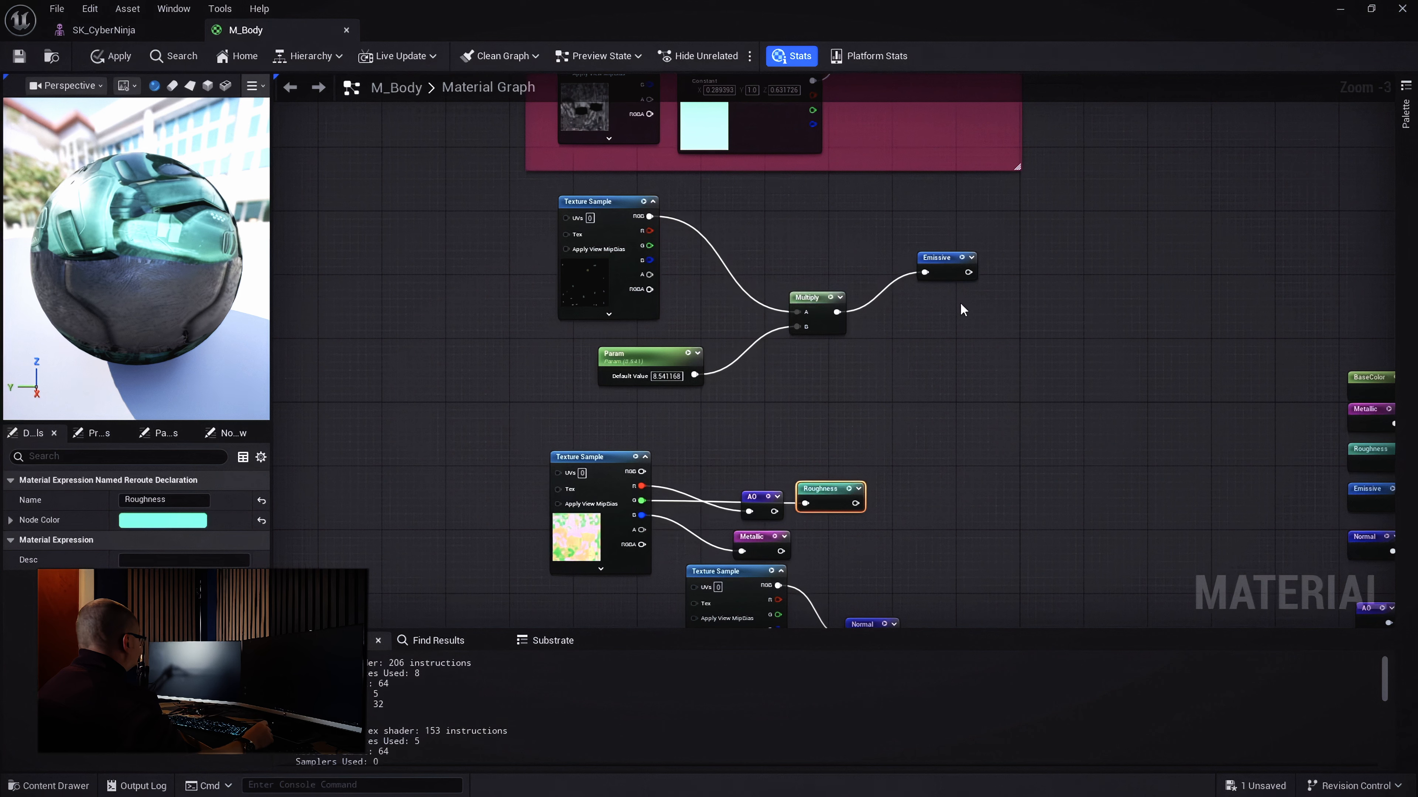
# Wrap the emissive texture, Param, Multiply and Emissive reroute in a comment titled 'Emissive'
pyautogui.moveTo(1014, 183); pyautogui.dragTo(481, 408)
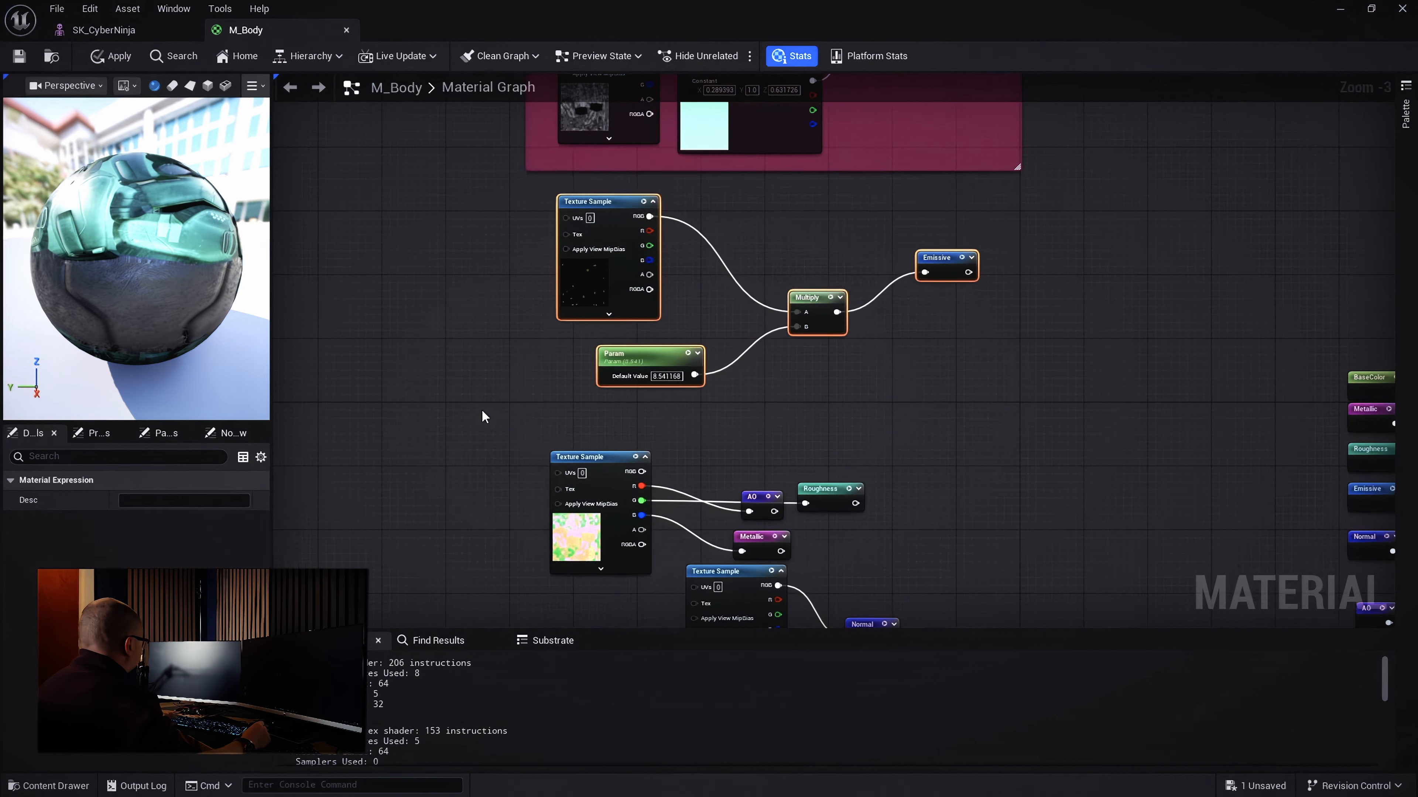
pyautogui.press('c')
pyautogui.press('BackSpace')
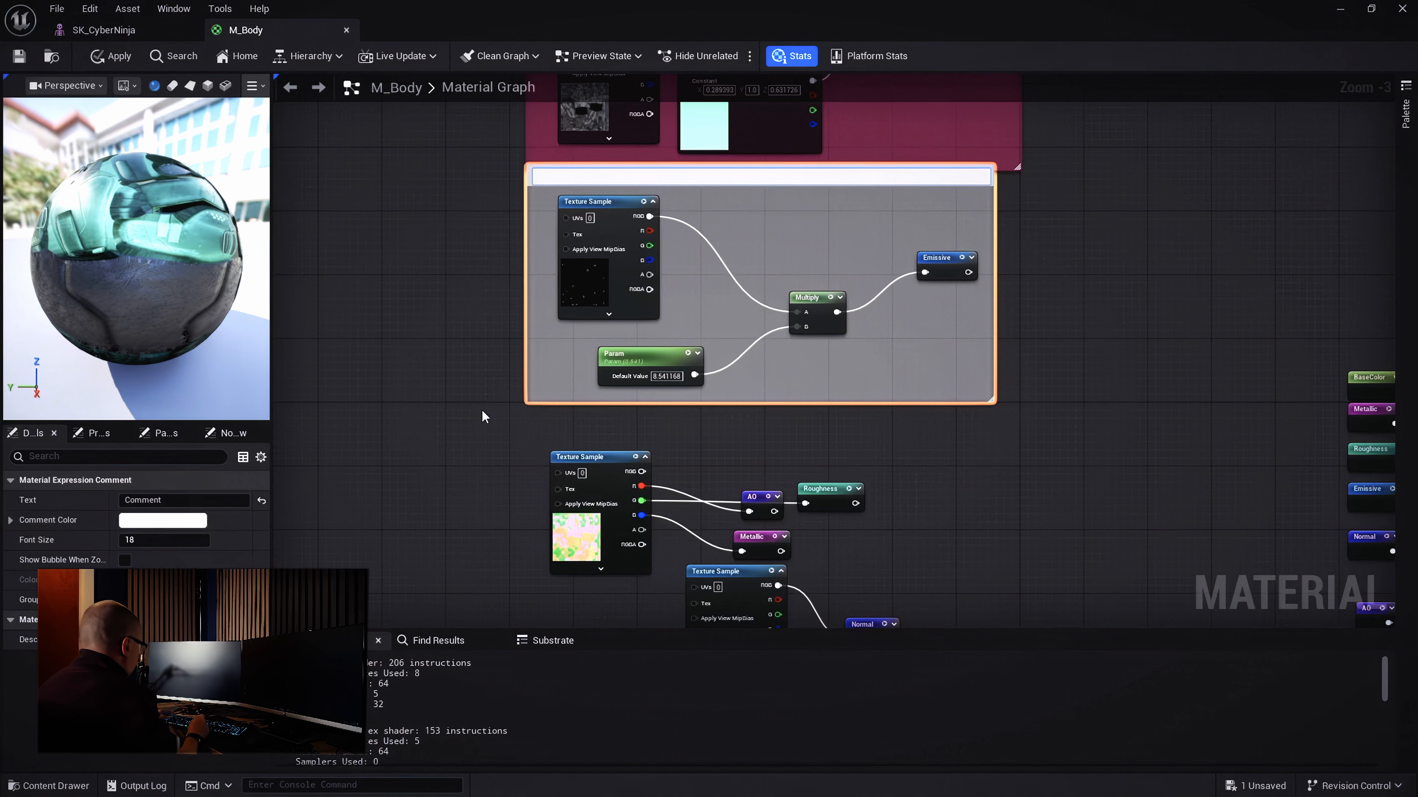
pyautogui.write('Emissive')
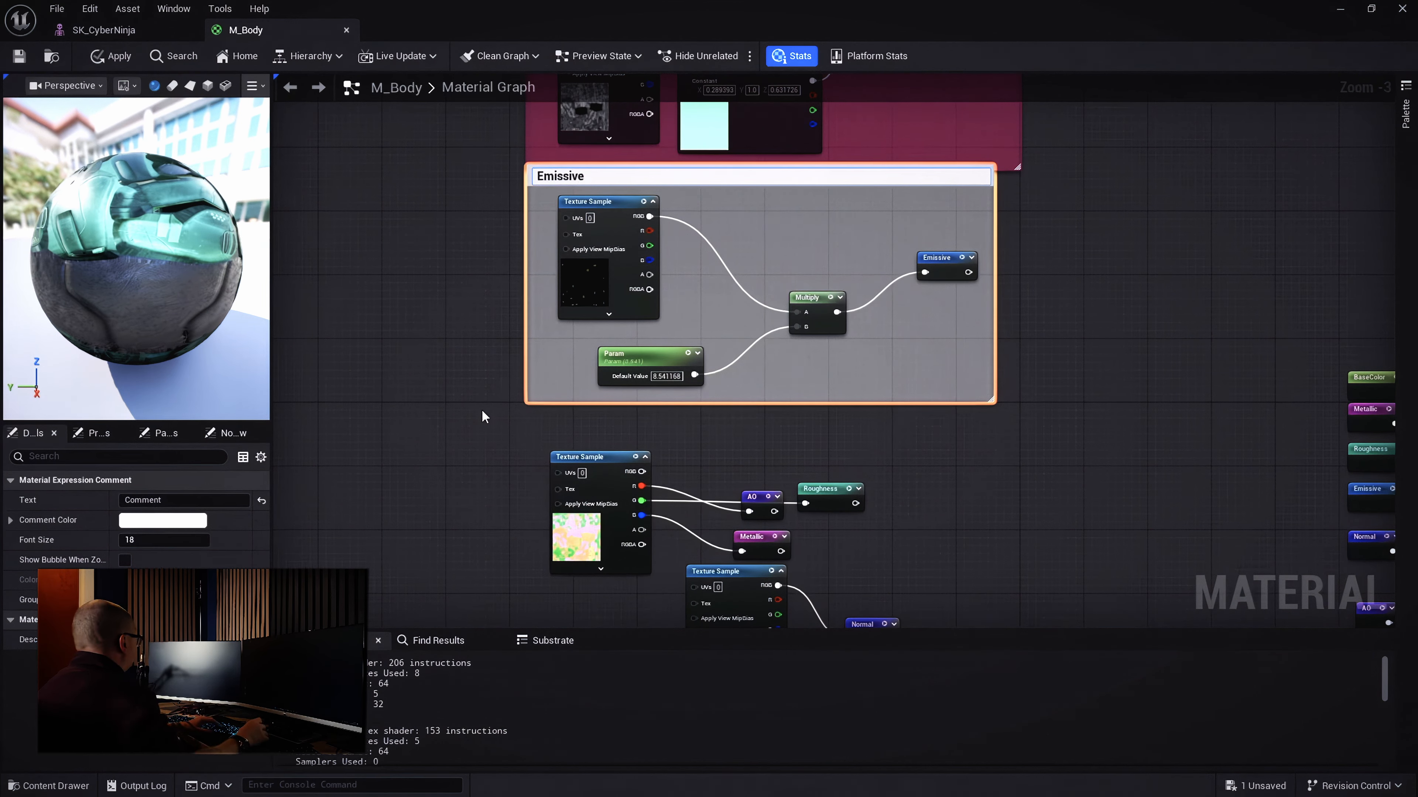
pyautogui.press('Return')
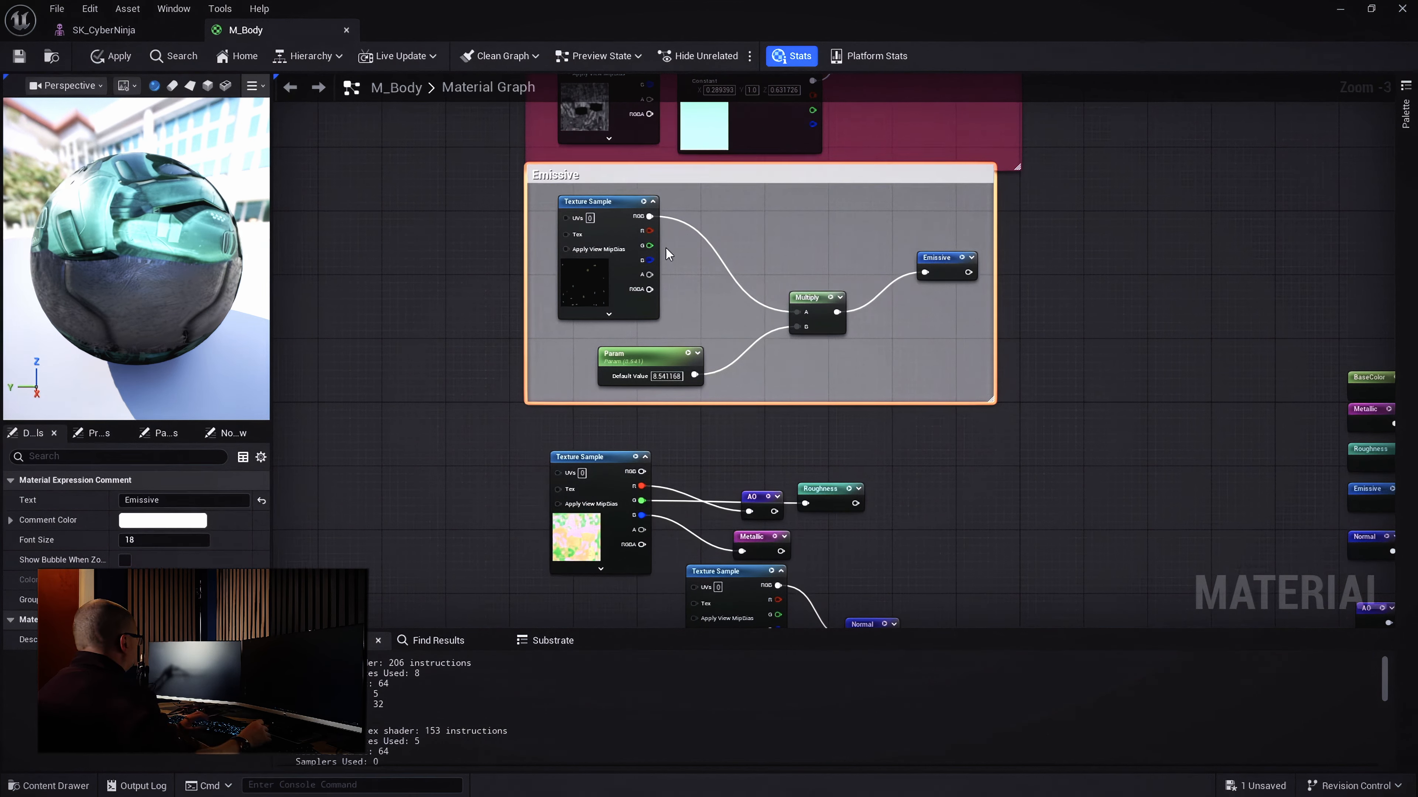
pyautogui.moveTo(682, 182); pyautogui.dragTo(684, 199)
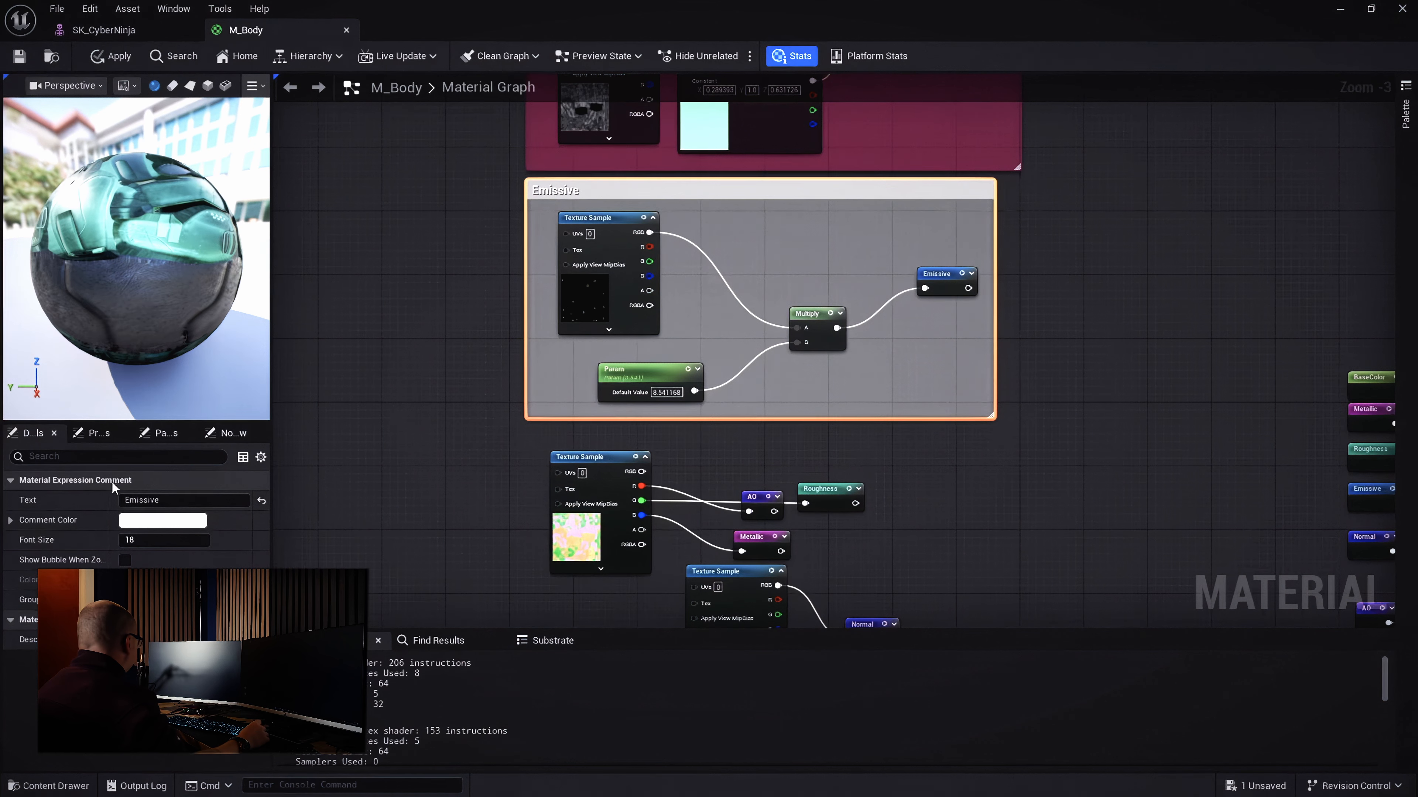
# Tint the Emissive comment orange-yellow and widen its box
pyautogui.click(163, 520)
pyautogui.moveTo(308, 518); pyautogui.dragTo(296, 526)
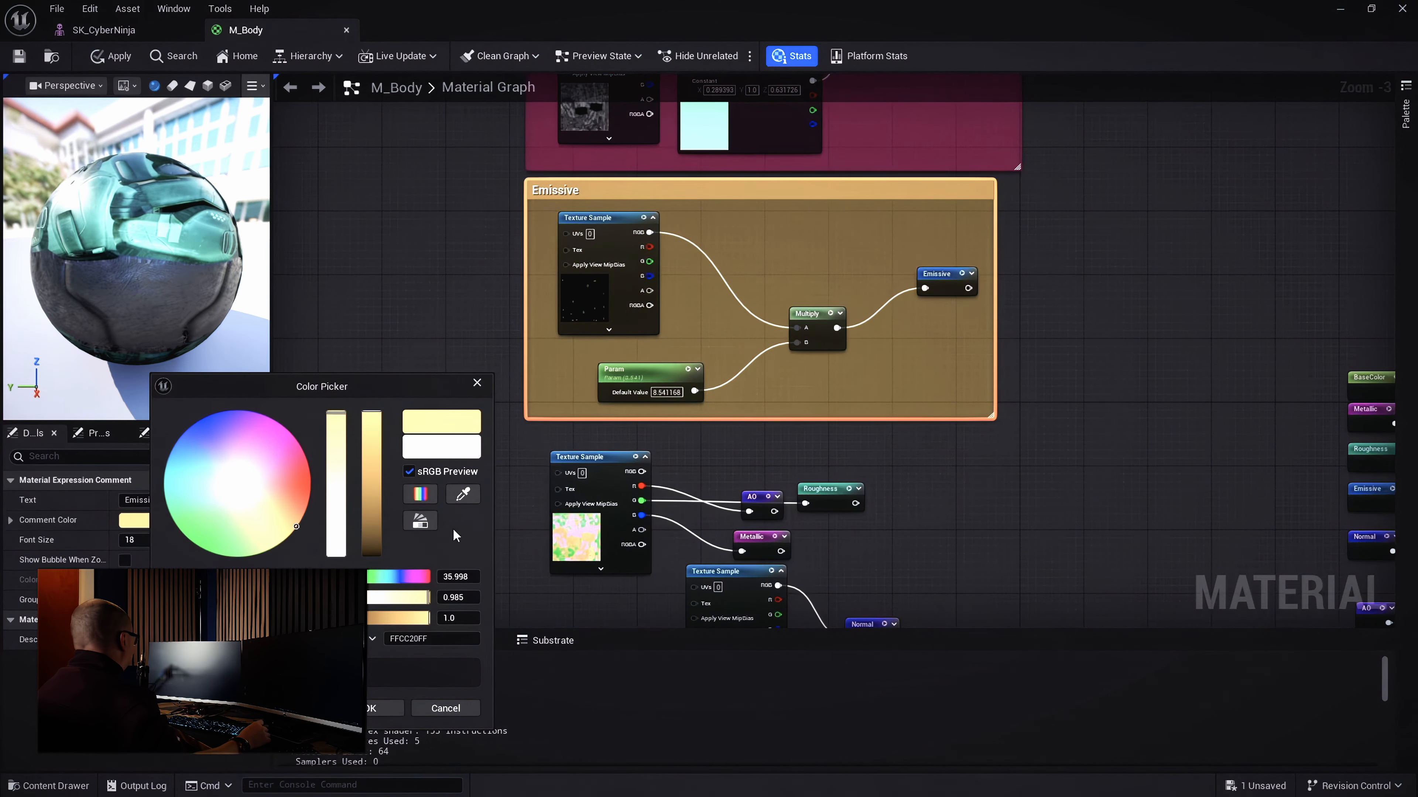
pyautogui.click(400, 707)
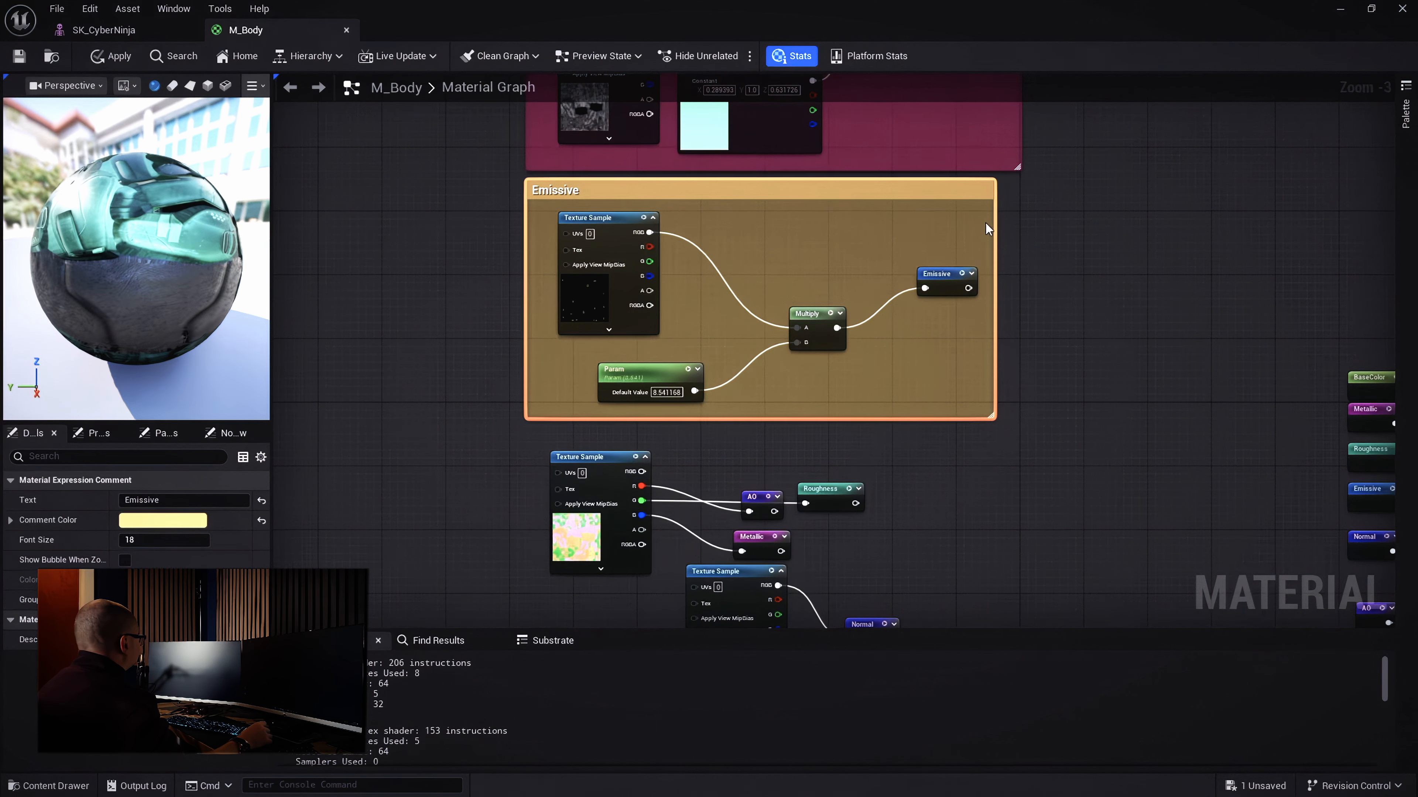
pyautogui.moveTo(994, 223); pyautogui.dragTo(1018, 225)
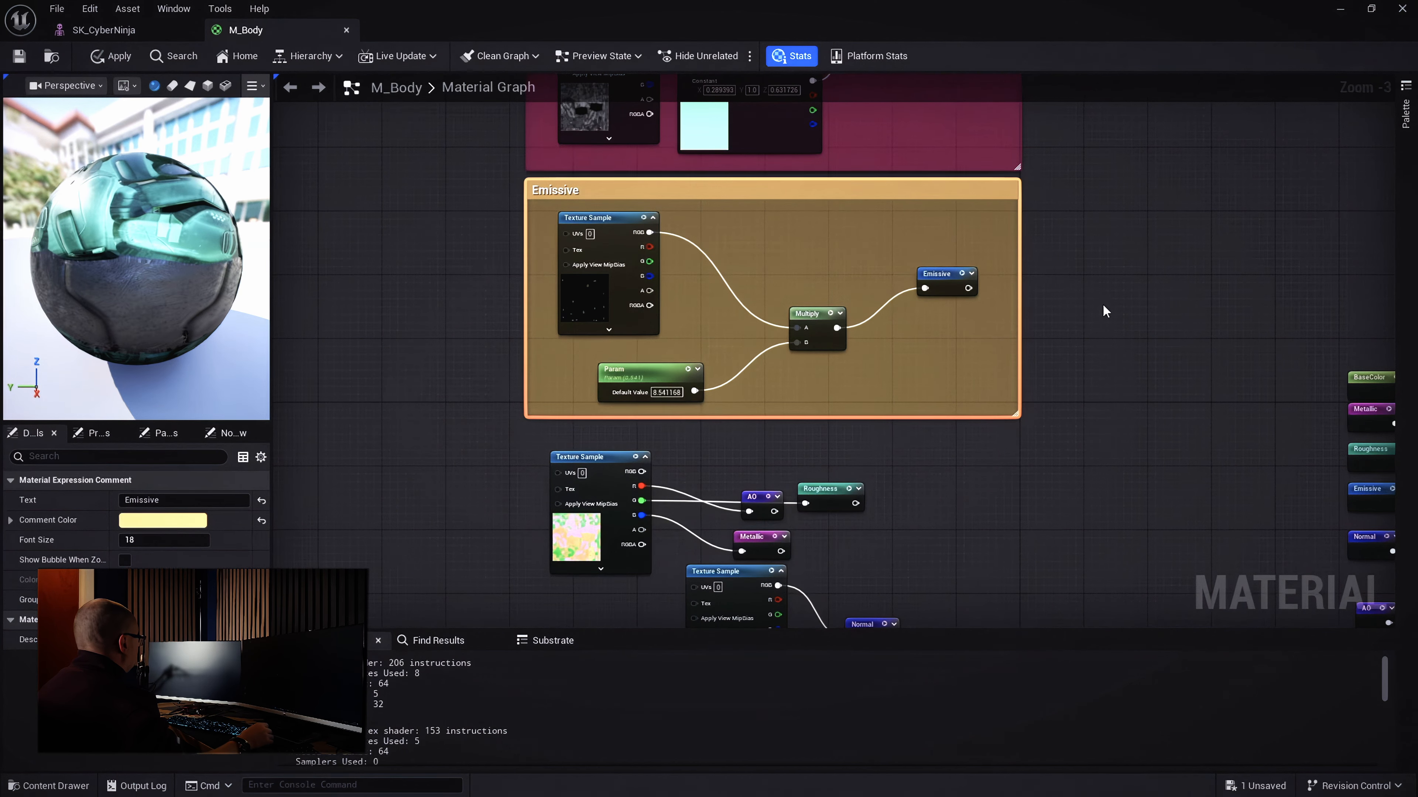
pyautogui.moveTo(1104, 306); pyautogui.dragTo(1134, 87, button='right')
# Move the normal map Texture Sample and Normal reroute down and line them up together
pyautogui.moveTo(555, 228); pyautogui.dragTo(1045, 497)
pyautogui.moveTo(630, 254); pyautogui.dragTo(630, 350)
pyautogui.click(800, 266)
pyautogui.moveTo(728, 463); pyautogui.dragTo(748, 513)
pyautogui.press('Escape')
pyautogui.moveTo(751, 448); pyautogui.dragTo(752, 476)
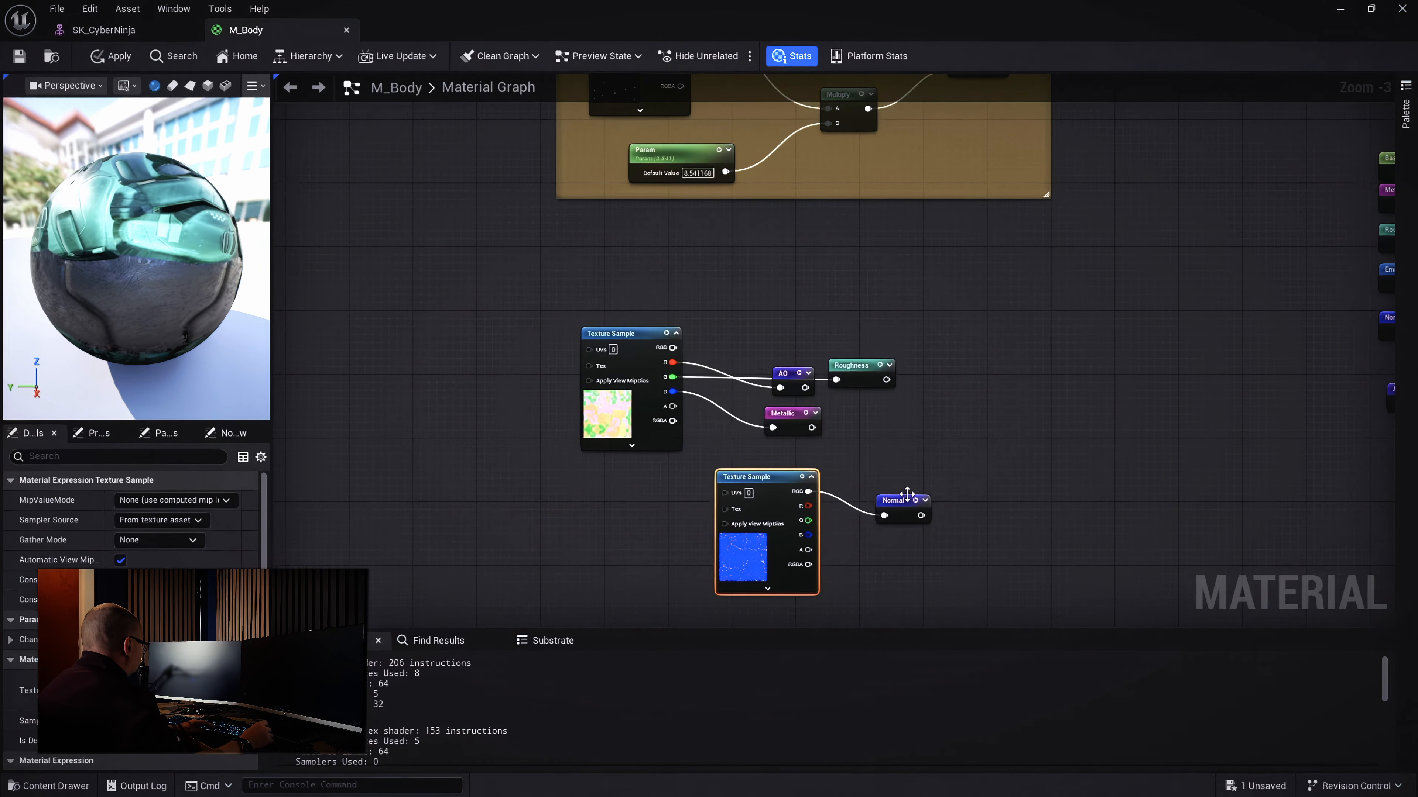
pyautogui.moveTo(1000, 449); pyautogui.dragTo(998, 318, button='right')
pyautogui.moveTo(897, 373); pyautogui.dragTo(704, 478)
pyautogui.moveTo(746, 350); pyautogui.dragTo(754, 471)
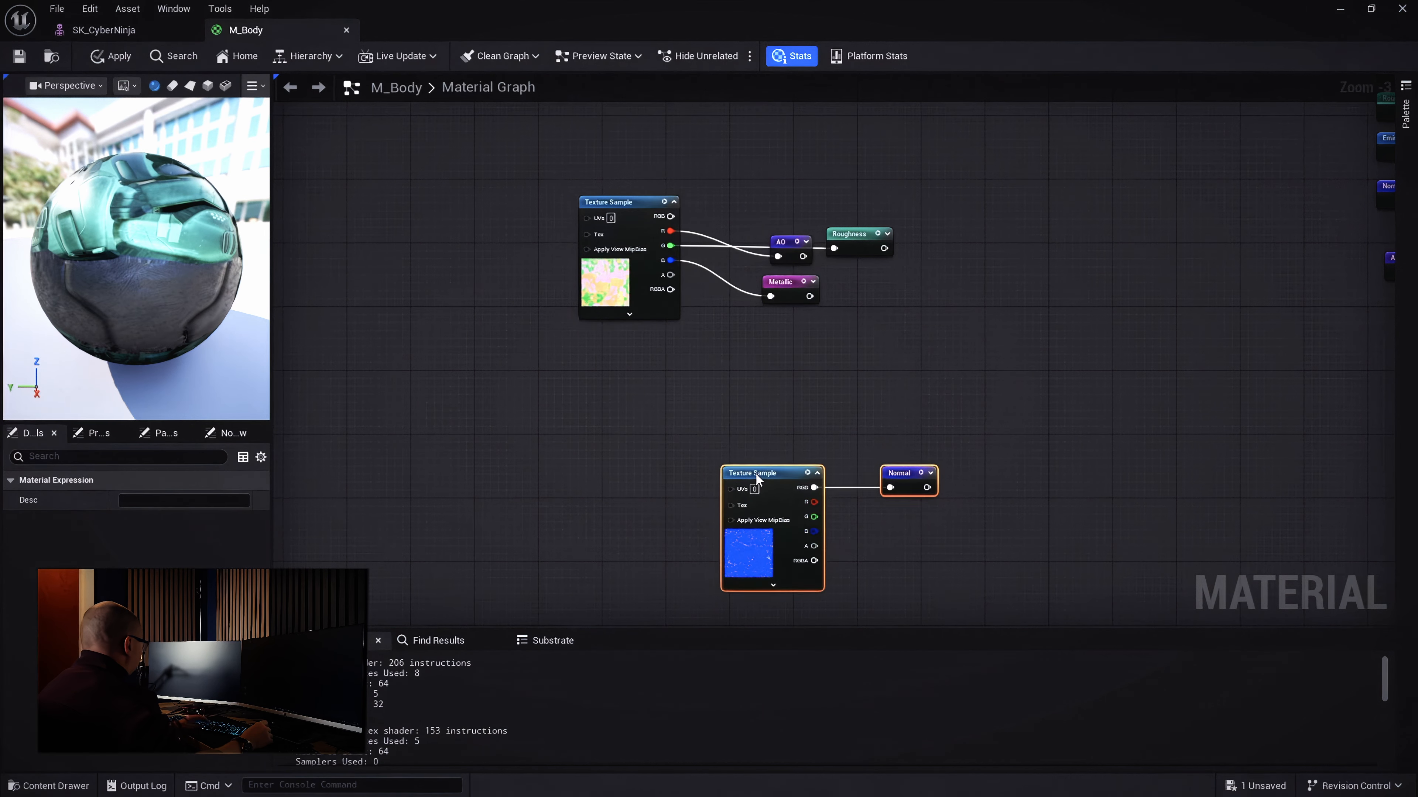
# Wrap the normal map nodes in a comment titled 'Normal' and tint it blue
pyautogui.write('c')
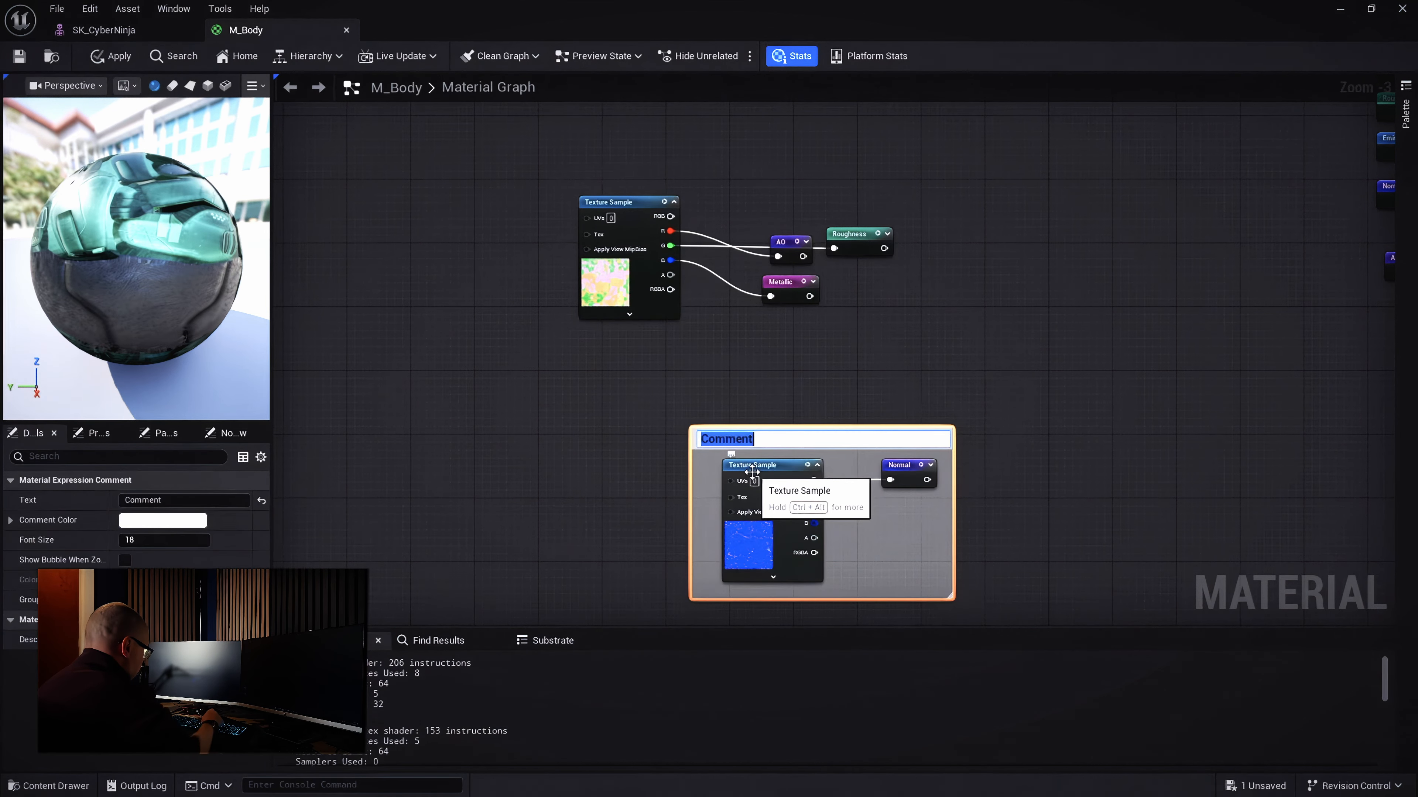
pyautogui.write('Normal')
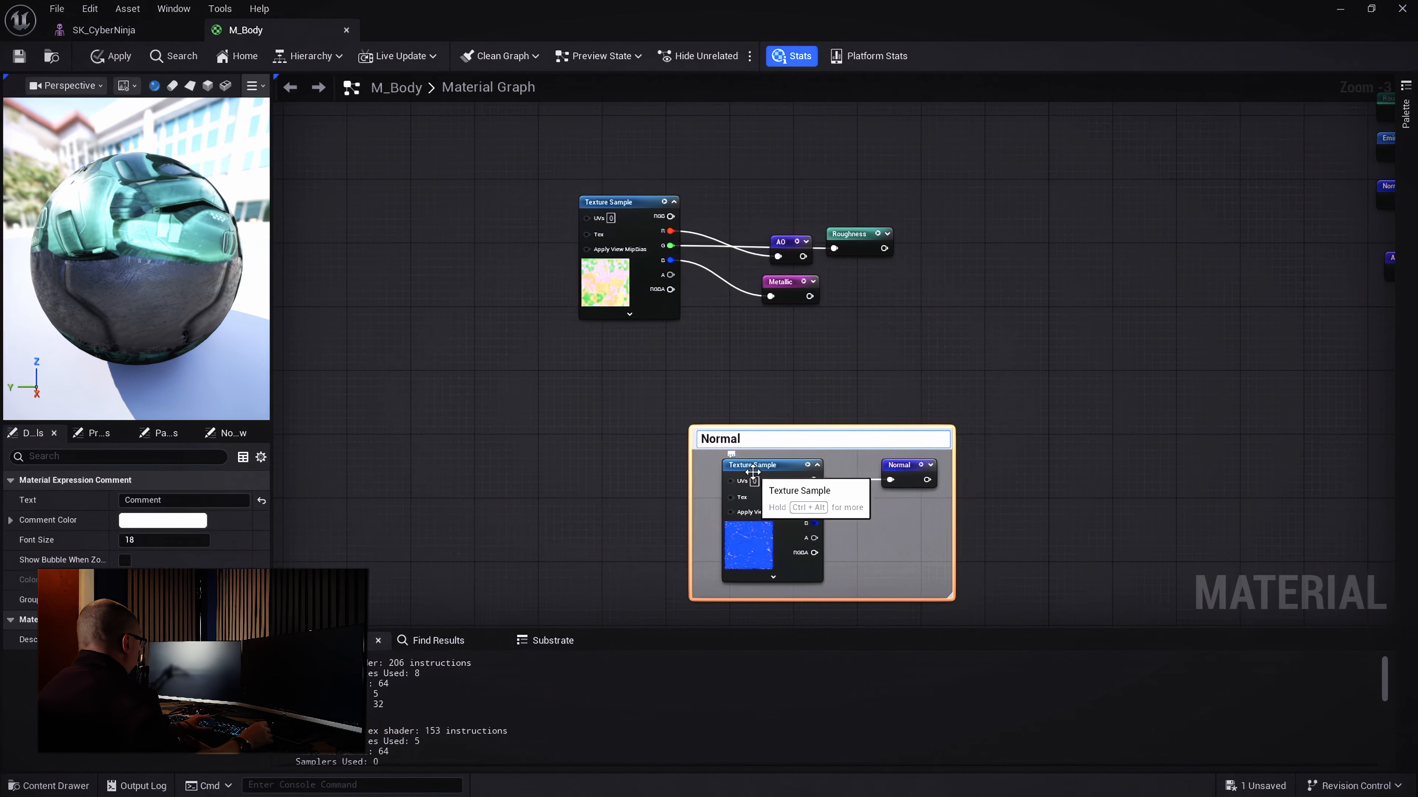
pyautogui.press('Return')
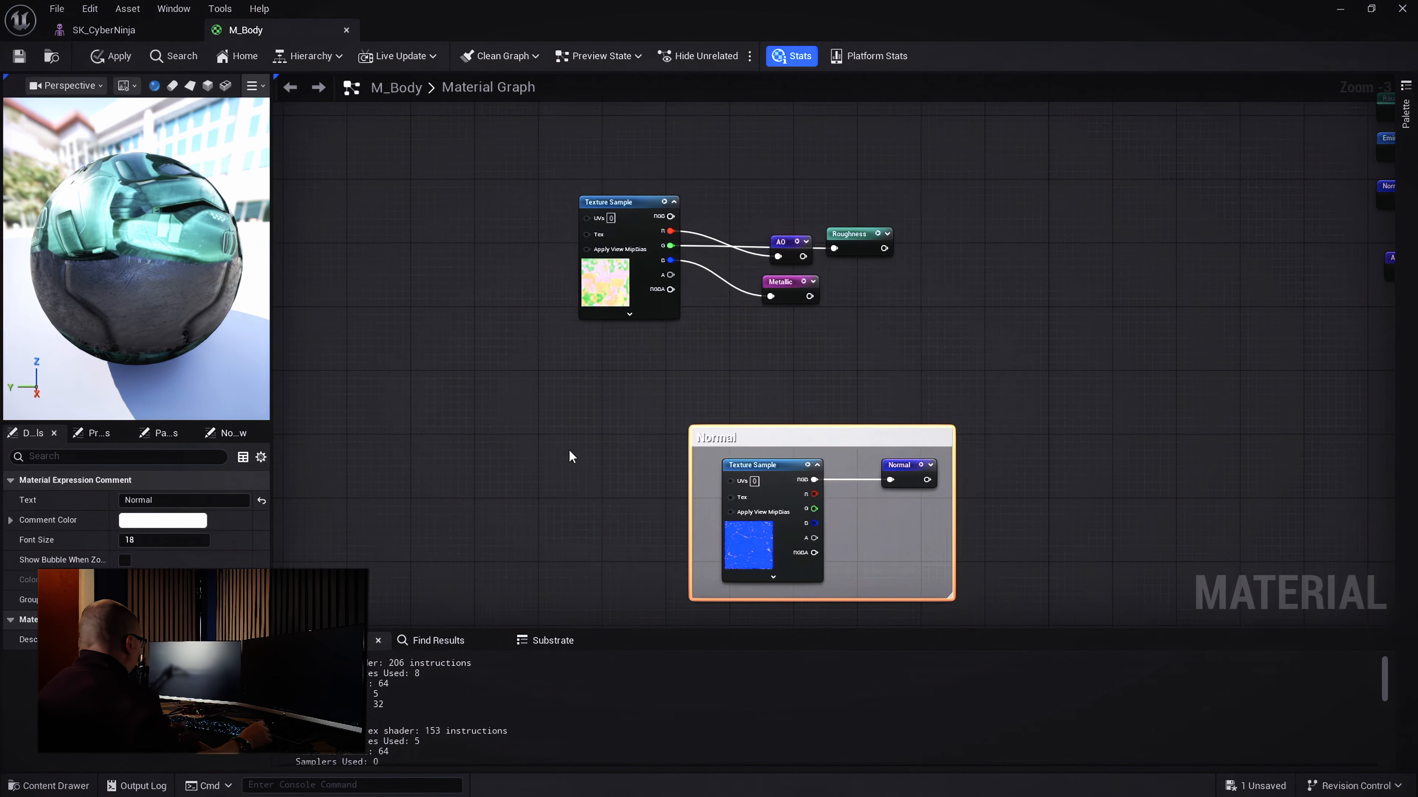
pyautogui.click(132, 521)
pyautogui.click(201, 427)
pyautogui.moveTo(202, 427); pyautogui.dragTo(185, 417)
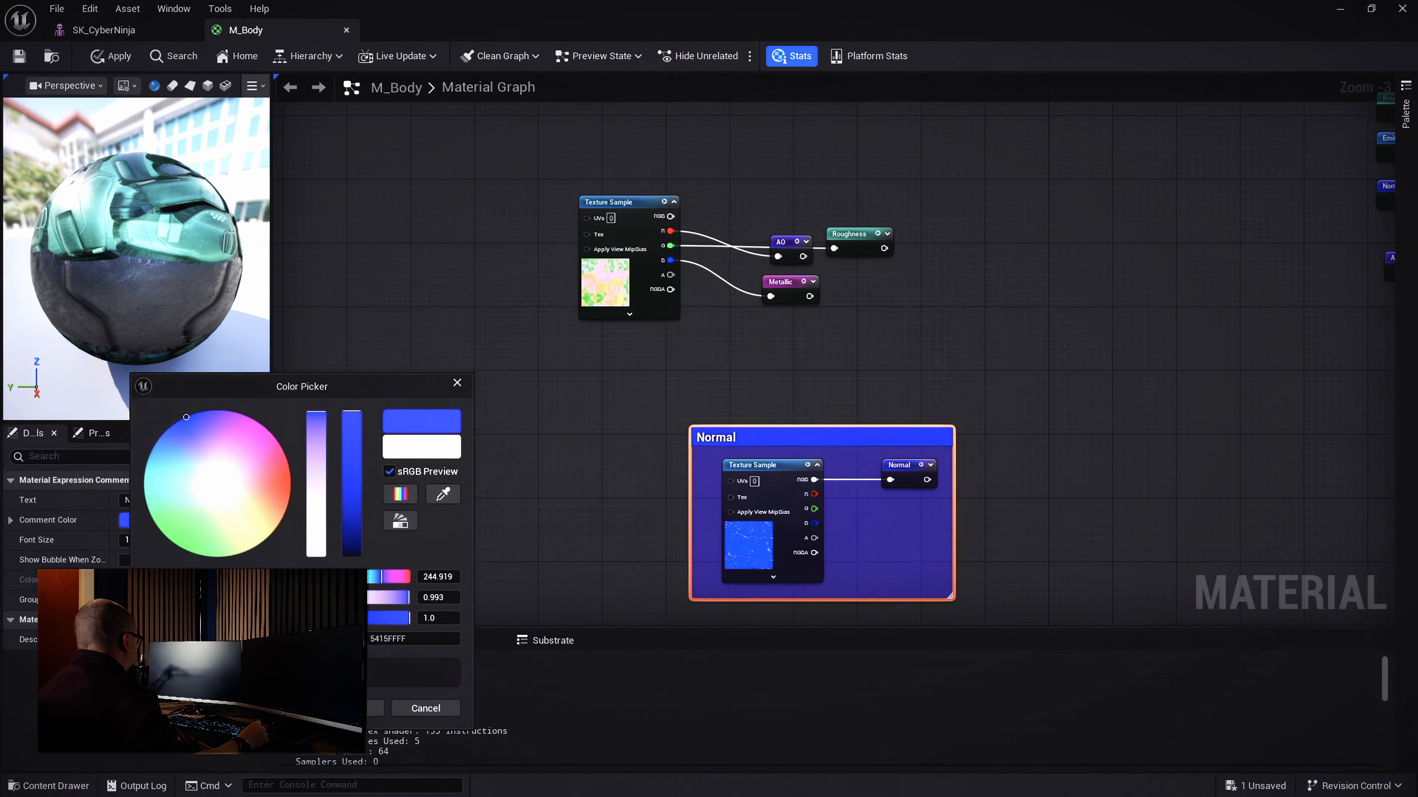
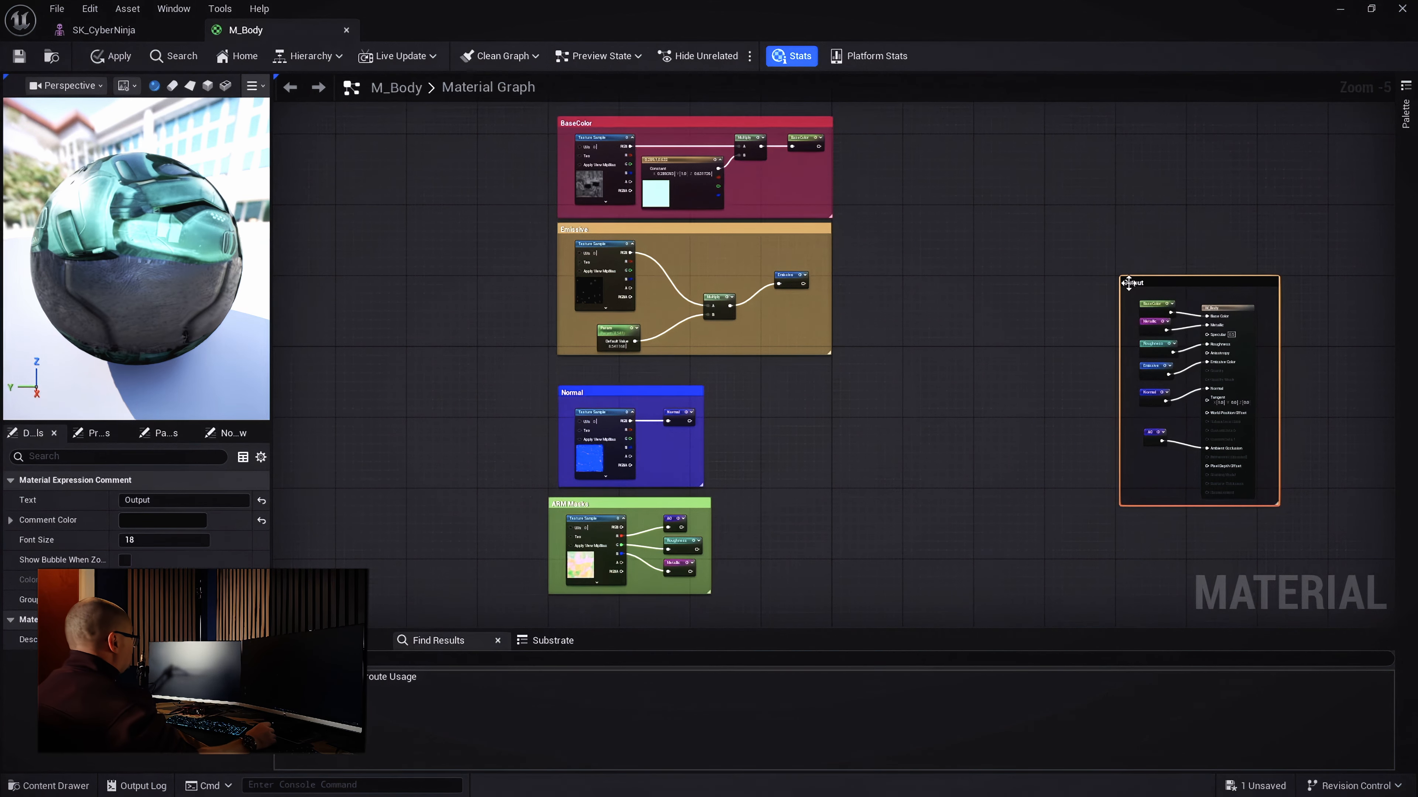
# Nudge the BaseColor comment group upward, then orbit the preview sphere to check the material
pyautogui.moveTo(987, 276); pyautogui.dragTo(1050, 319, button='right')
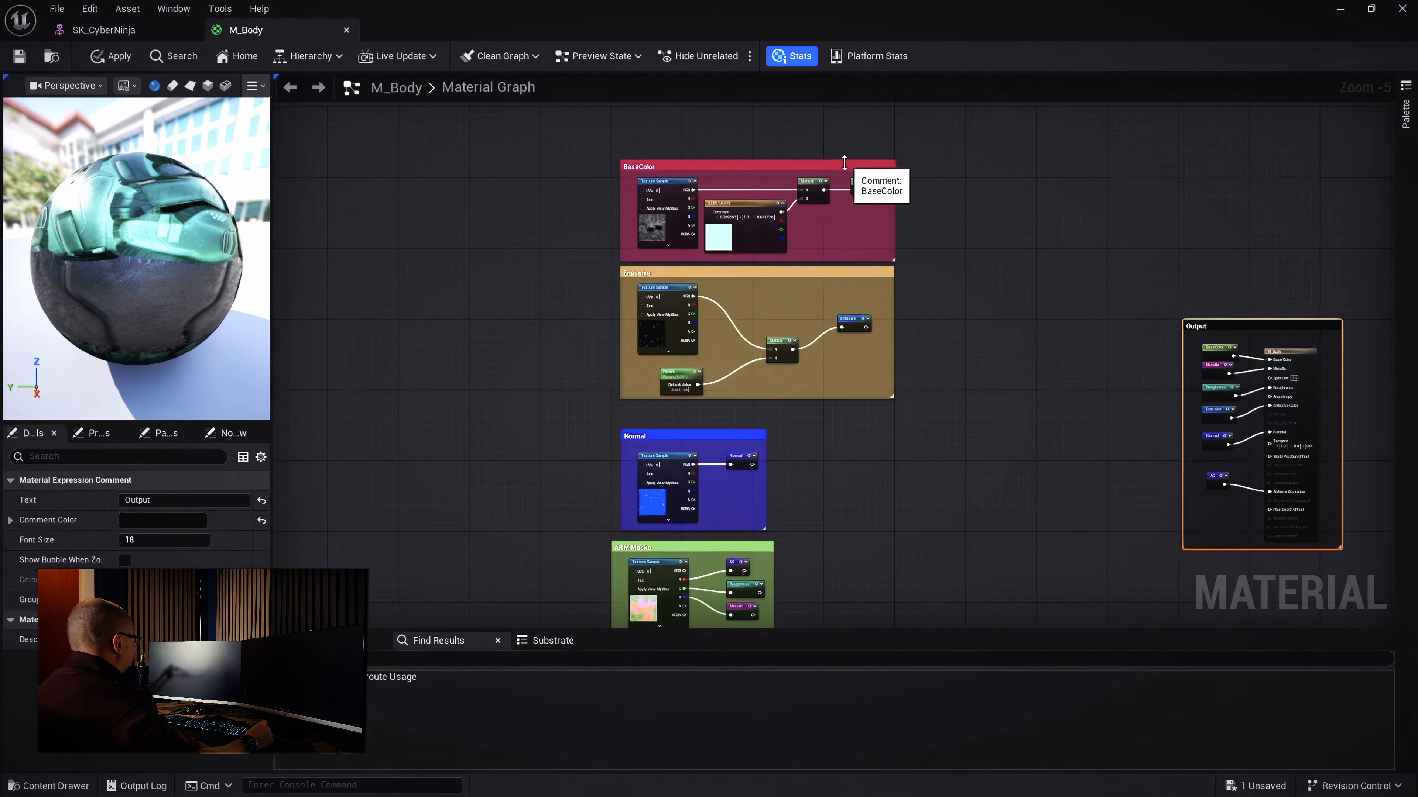
pyautogui.moveTo(843, 168); pyautogui.dragTo(841, 141)
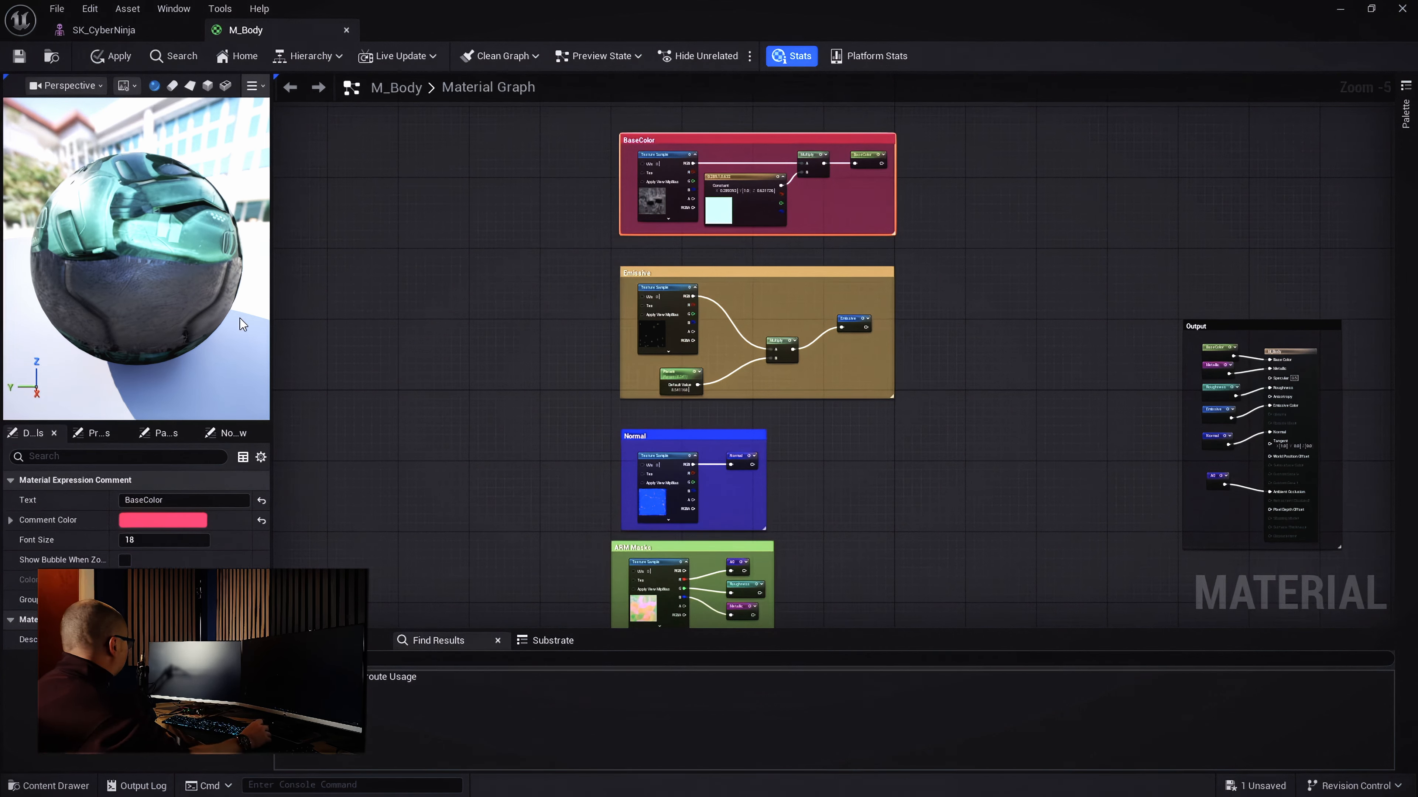
pyautogui.moveTo(168, 302); pyautogui.dragTo(168, 313)
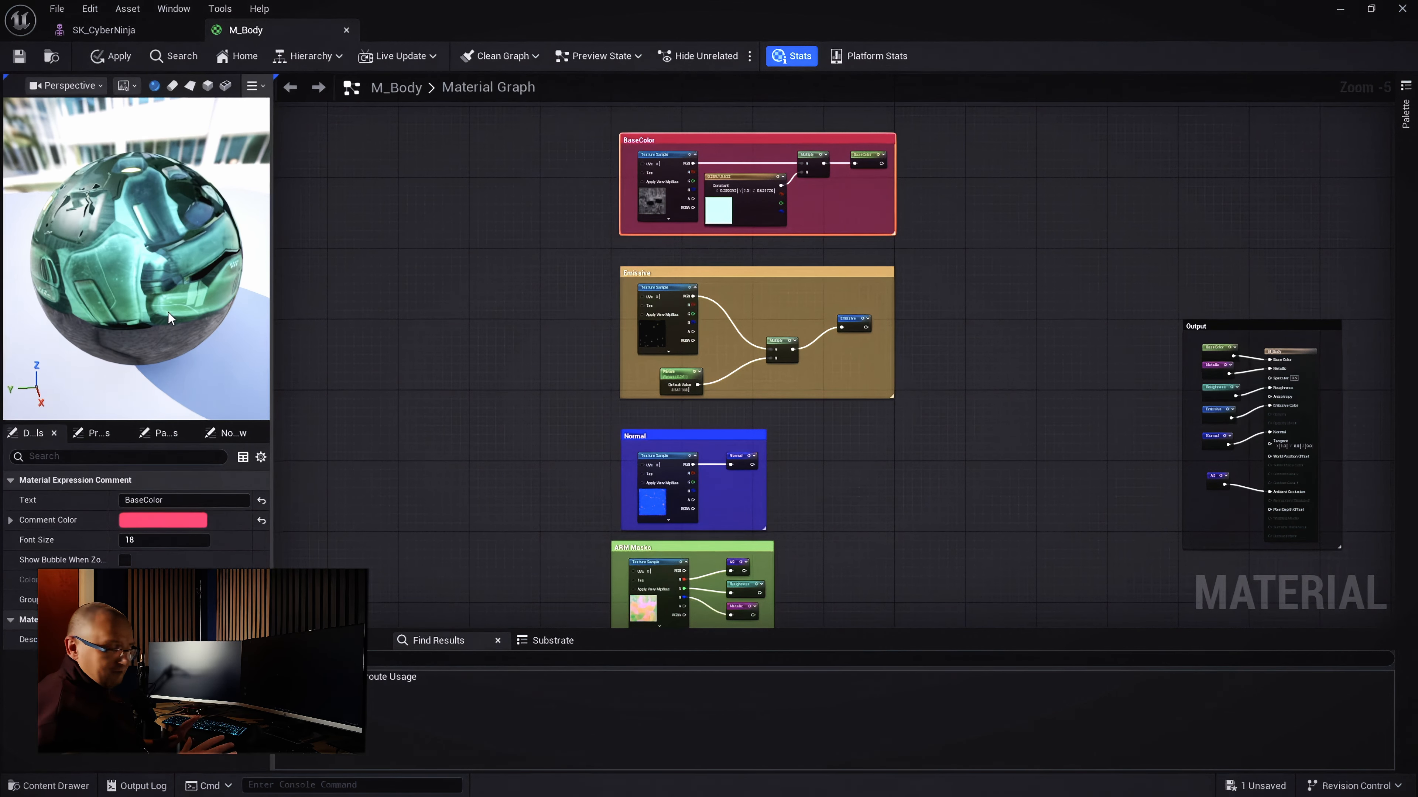
pyautogui.moveTo(168, 313); pyautogui.dragTo(125, 197)
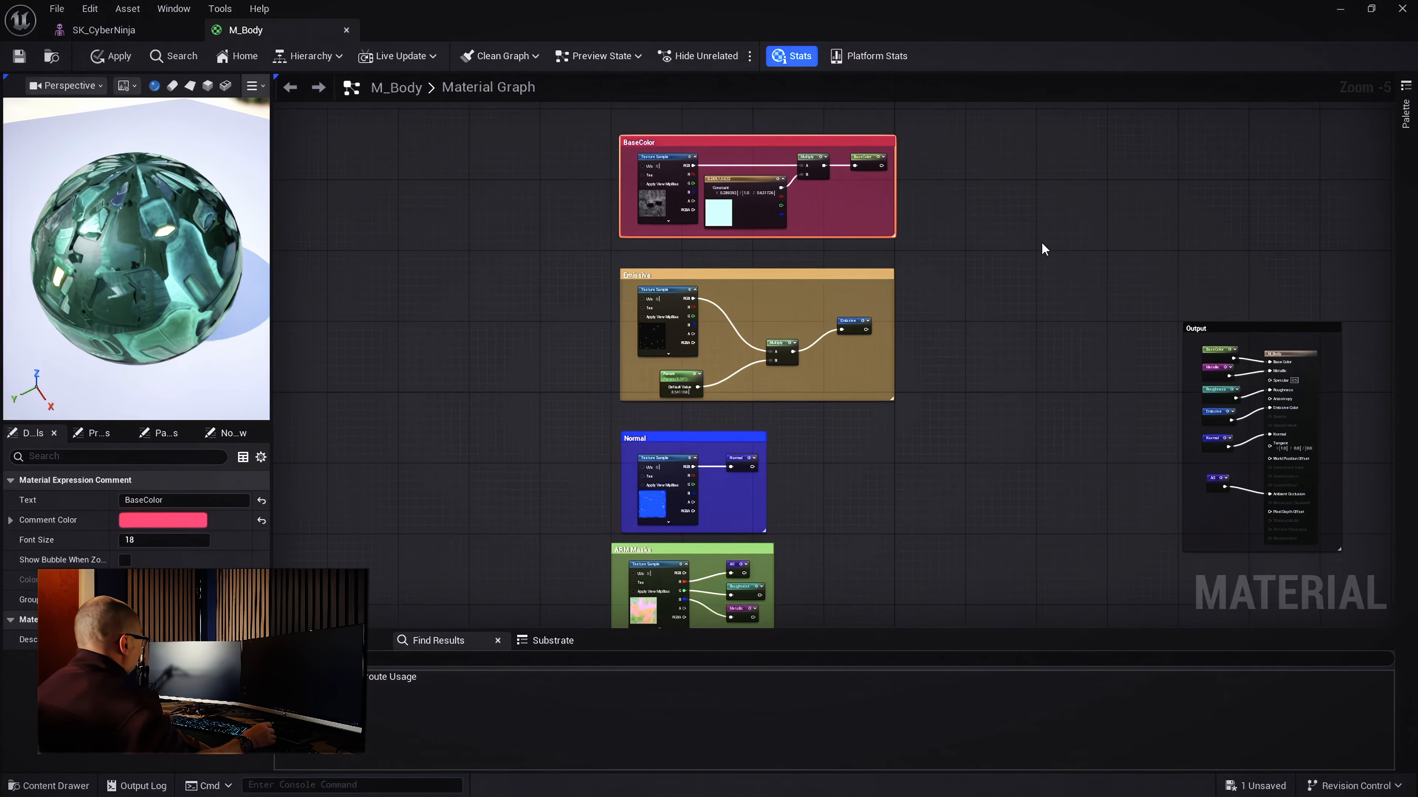
# Add an RGBToHSV node to the graph and shift it left
pyautogui.rightClick(994, 239)
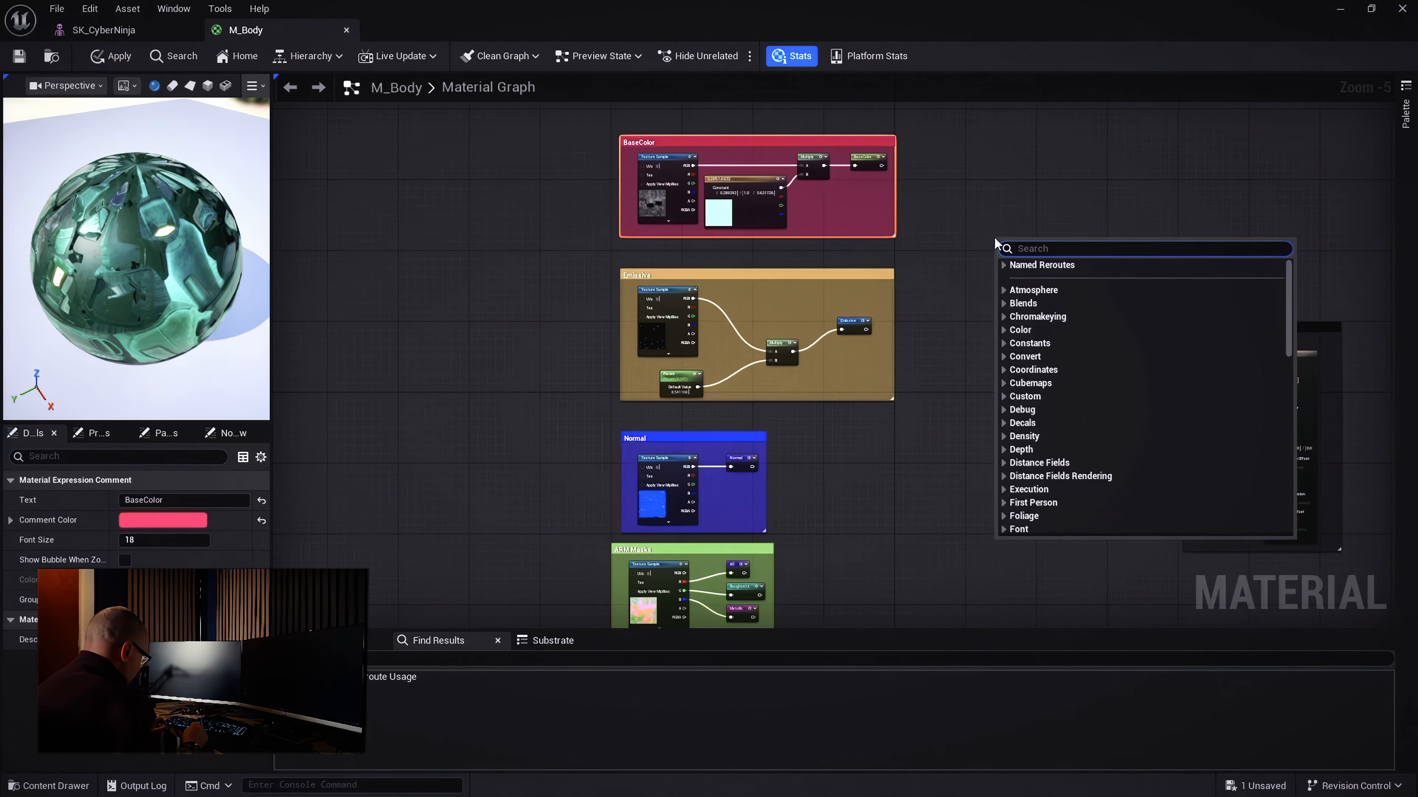
pyautogui.write('rgbto')
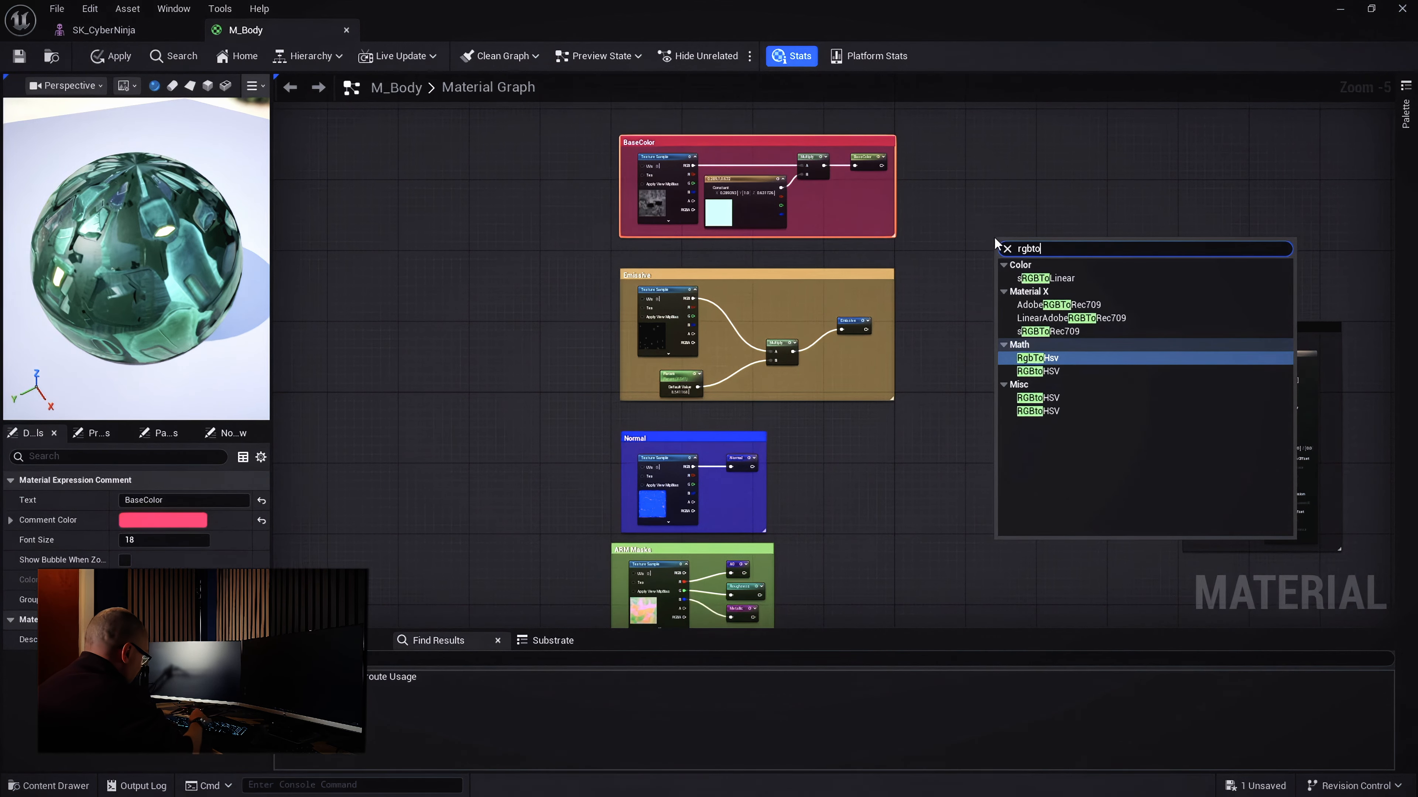
pyautogui.write('h')
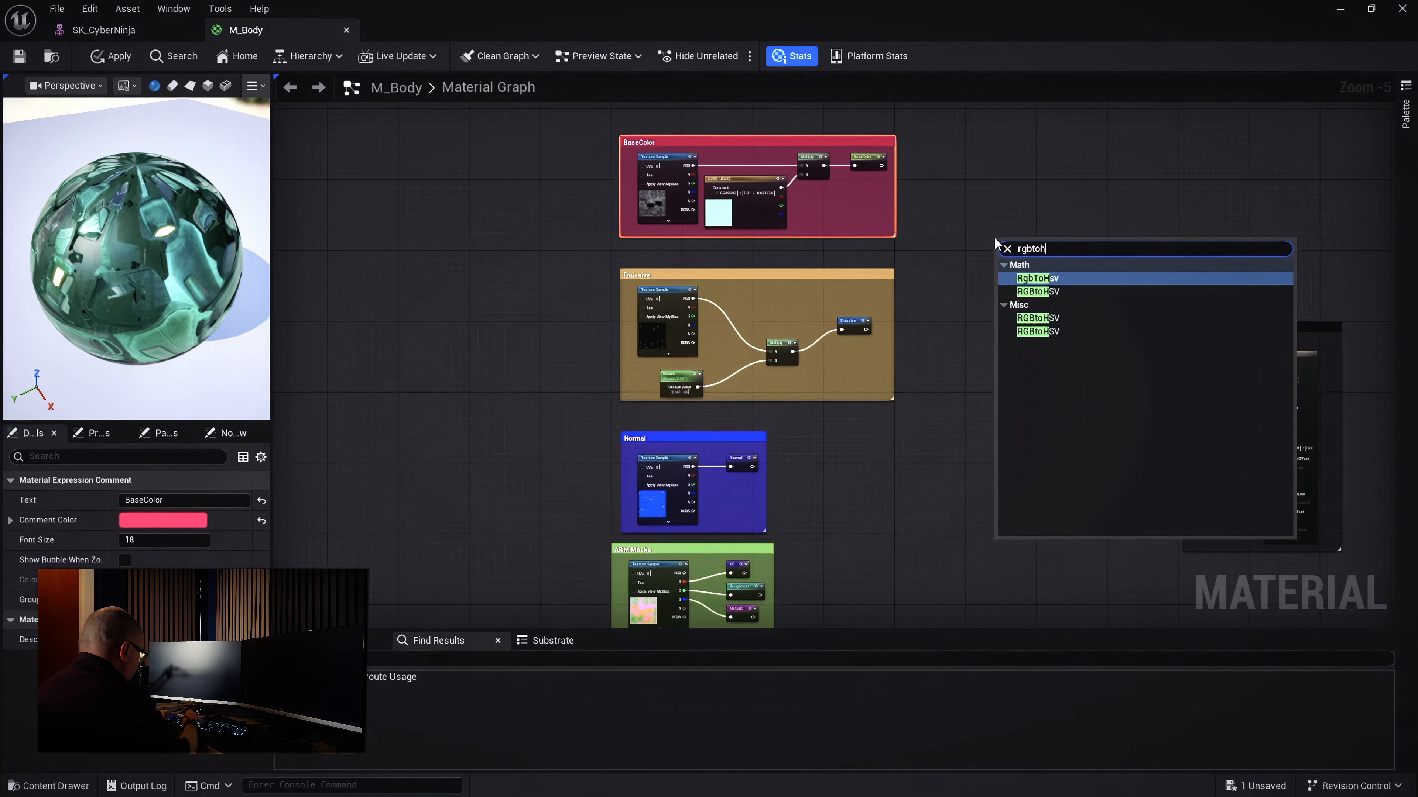
pyautogui.write('sv')
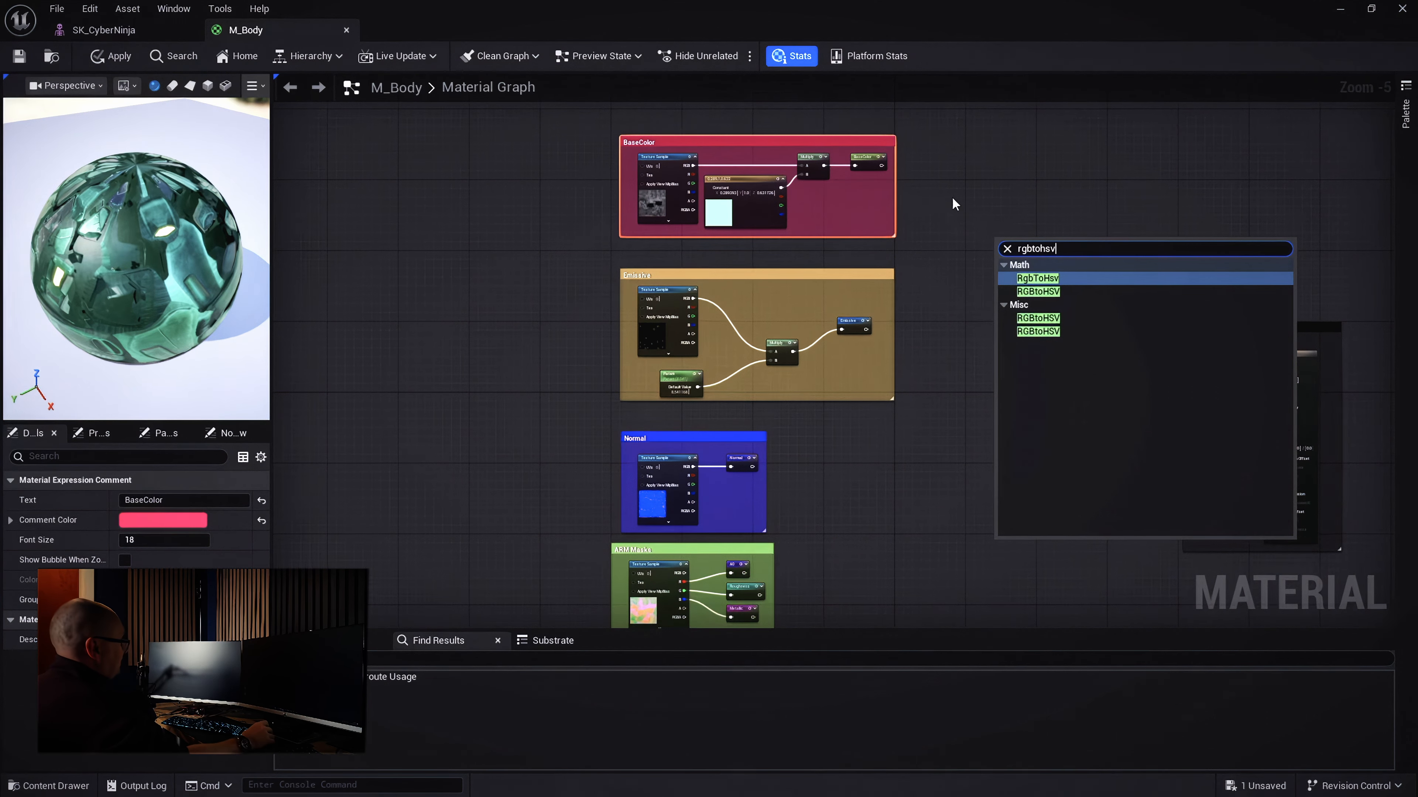
pyautogui.click(1052, 279)
pyautogui.scroll(5, 1014, 244)
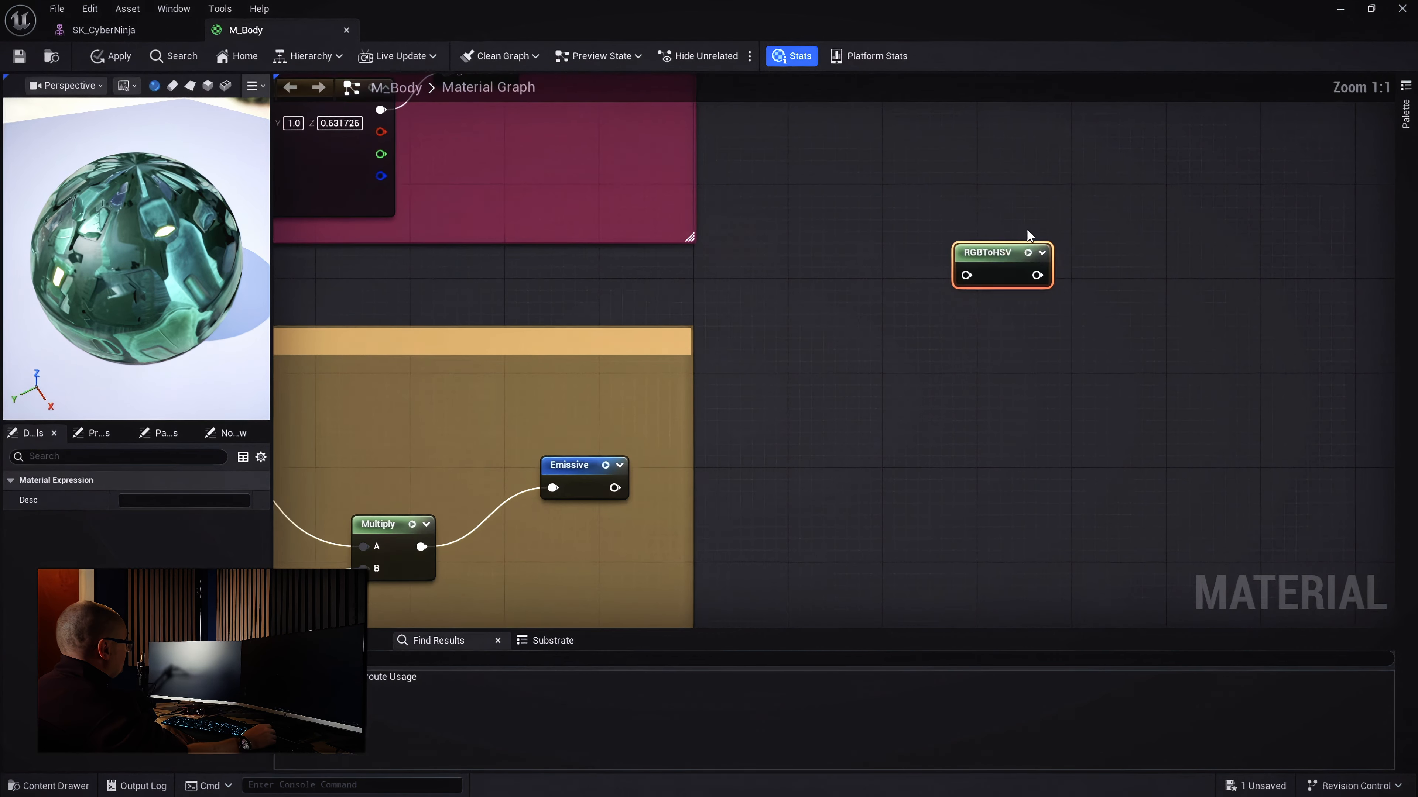
pyautogui.moveTo(1015, 257); pyautogui.dragTo(950, 261)
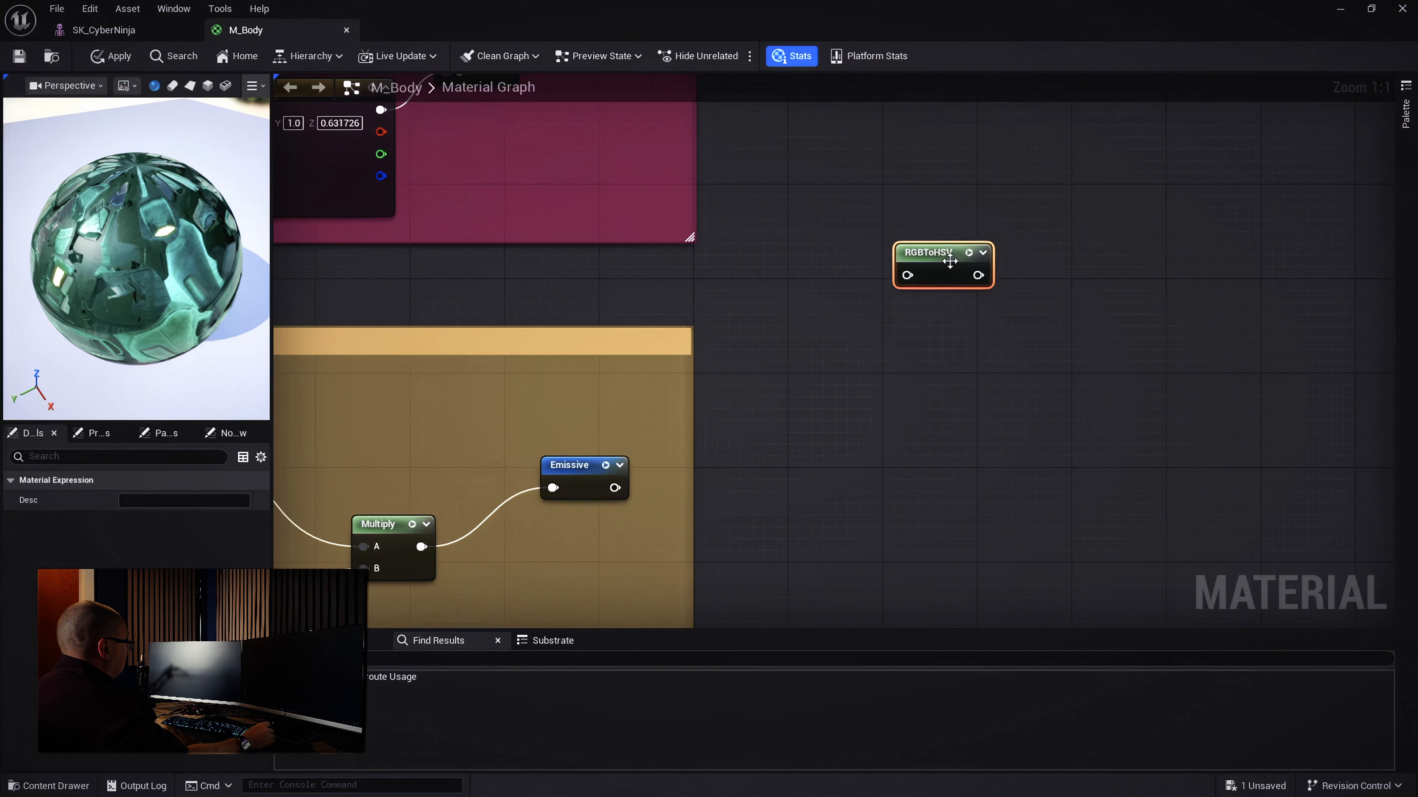
# Add an HSVToRGB node, then search 'brea' for a breakout node off RGBToHSV
pyautogui.rightClick(1109, 252)
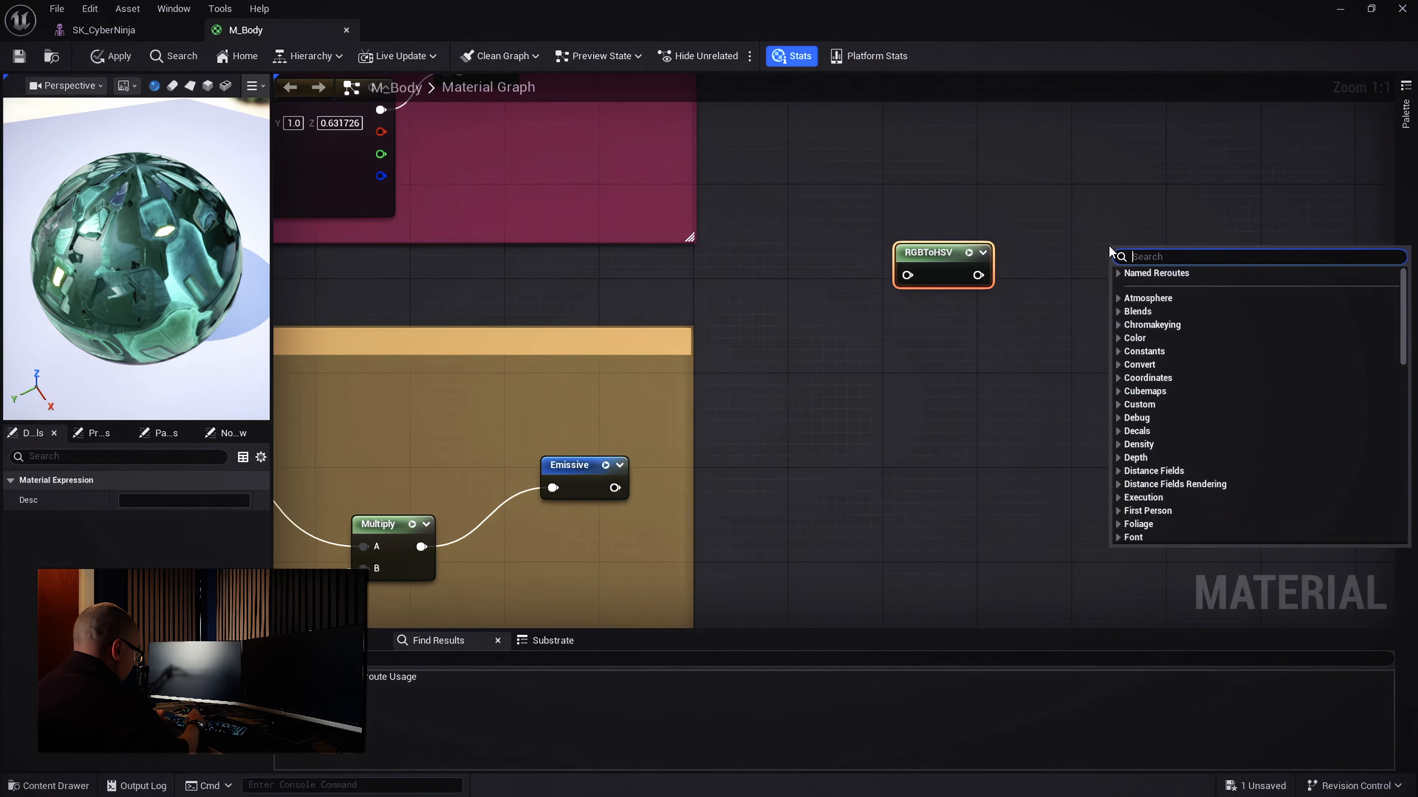
pyautogui.write('hsv')
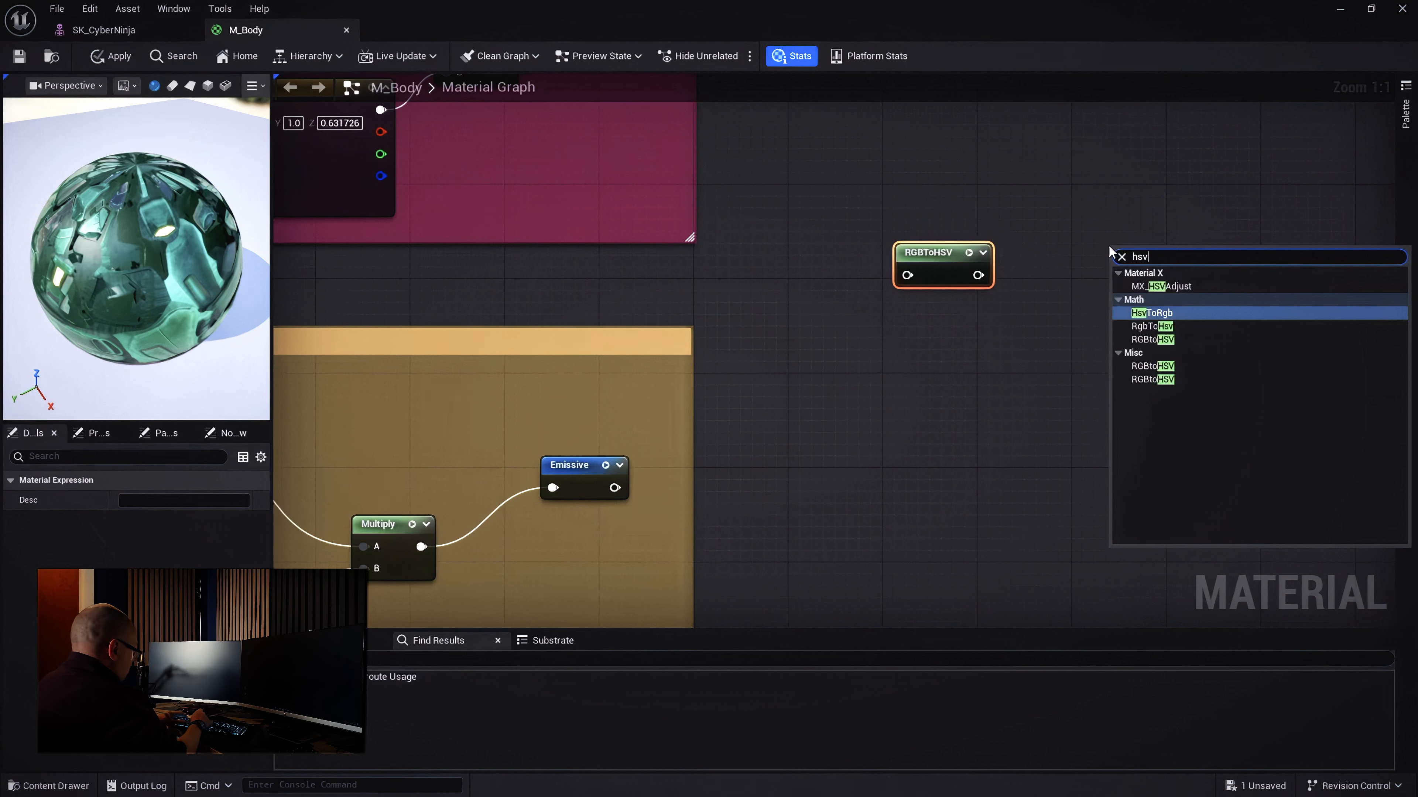
pyautogui.write('torgb')
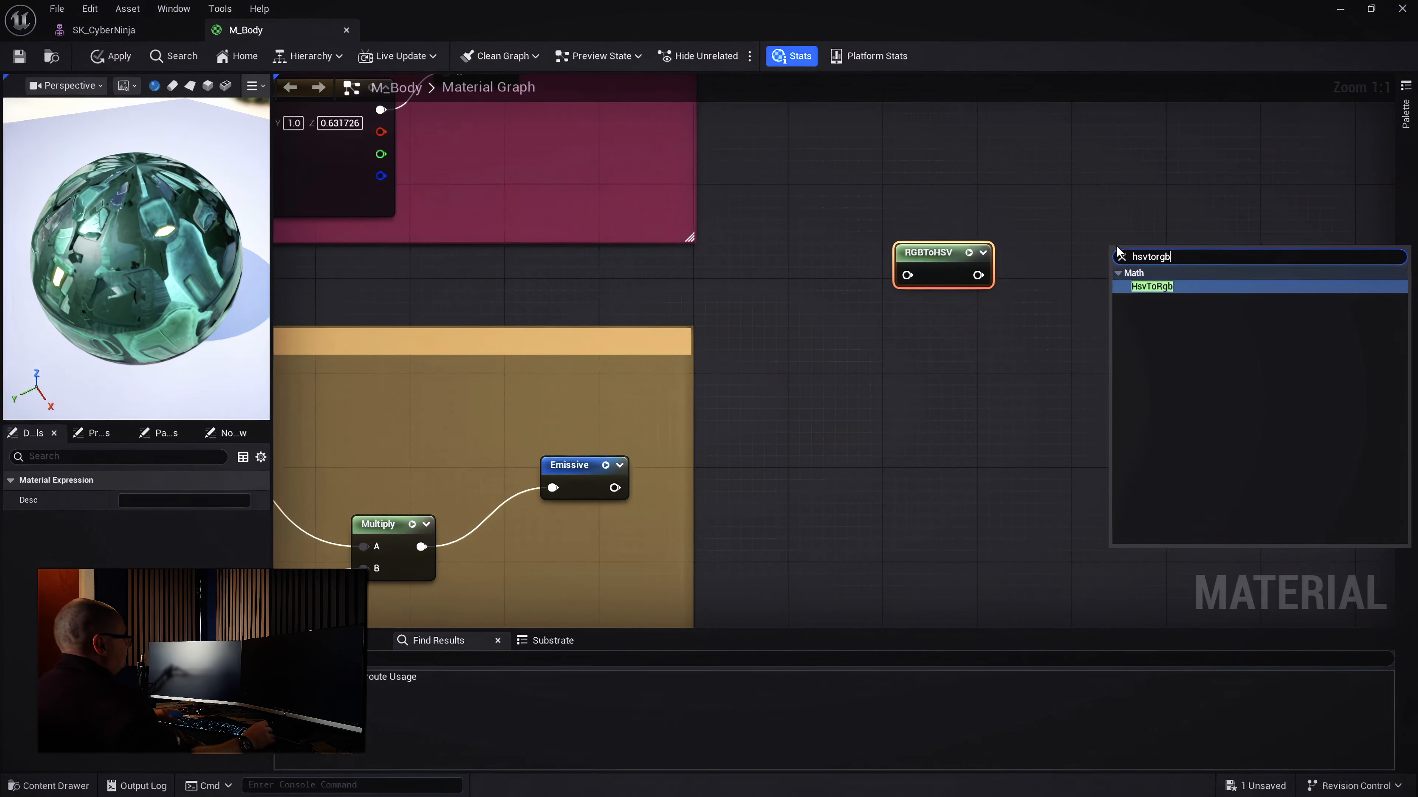
pyautogui.click(1148, 287)
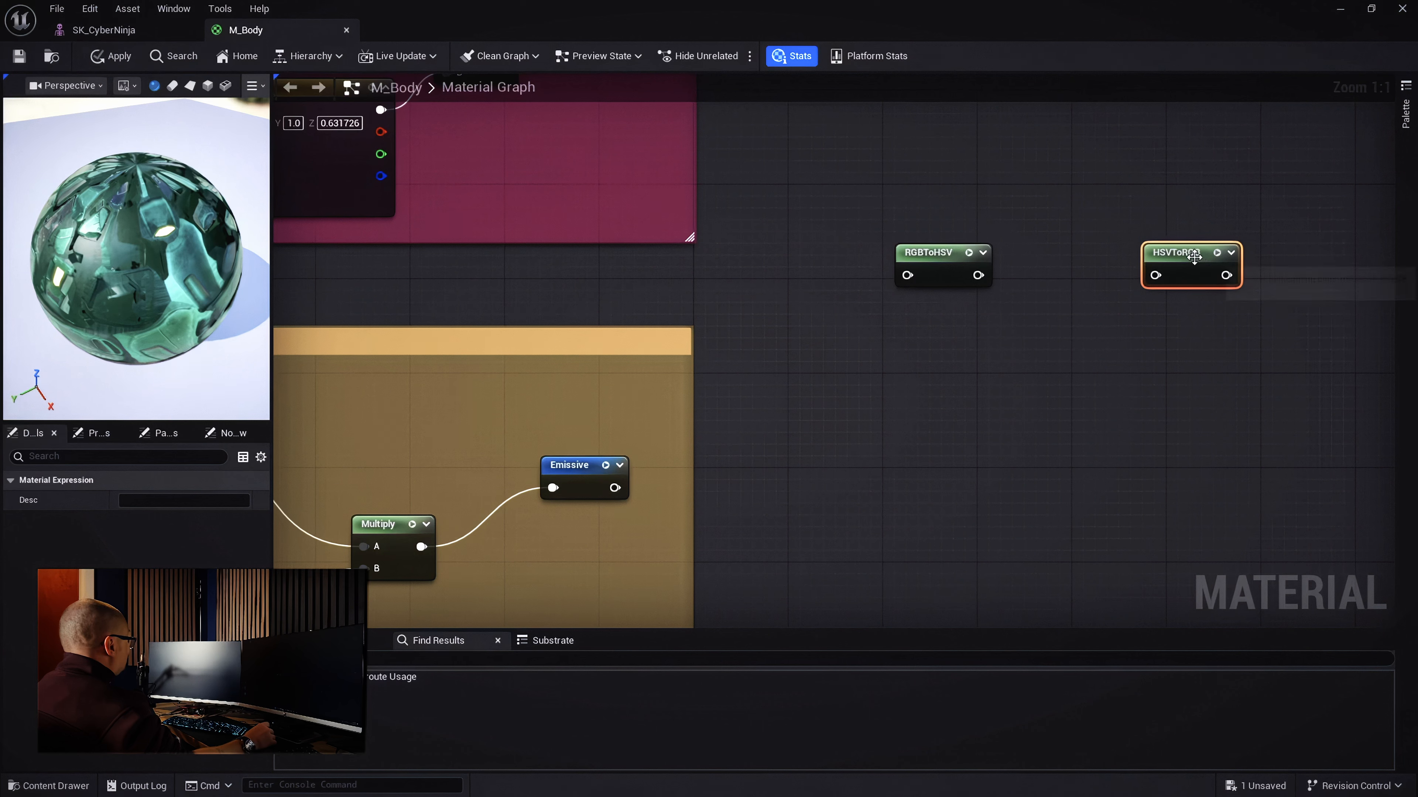
pyautogui.moveTo(955, 257); pyautogui.dragTo(960, 312)
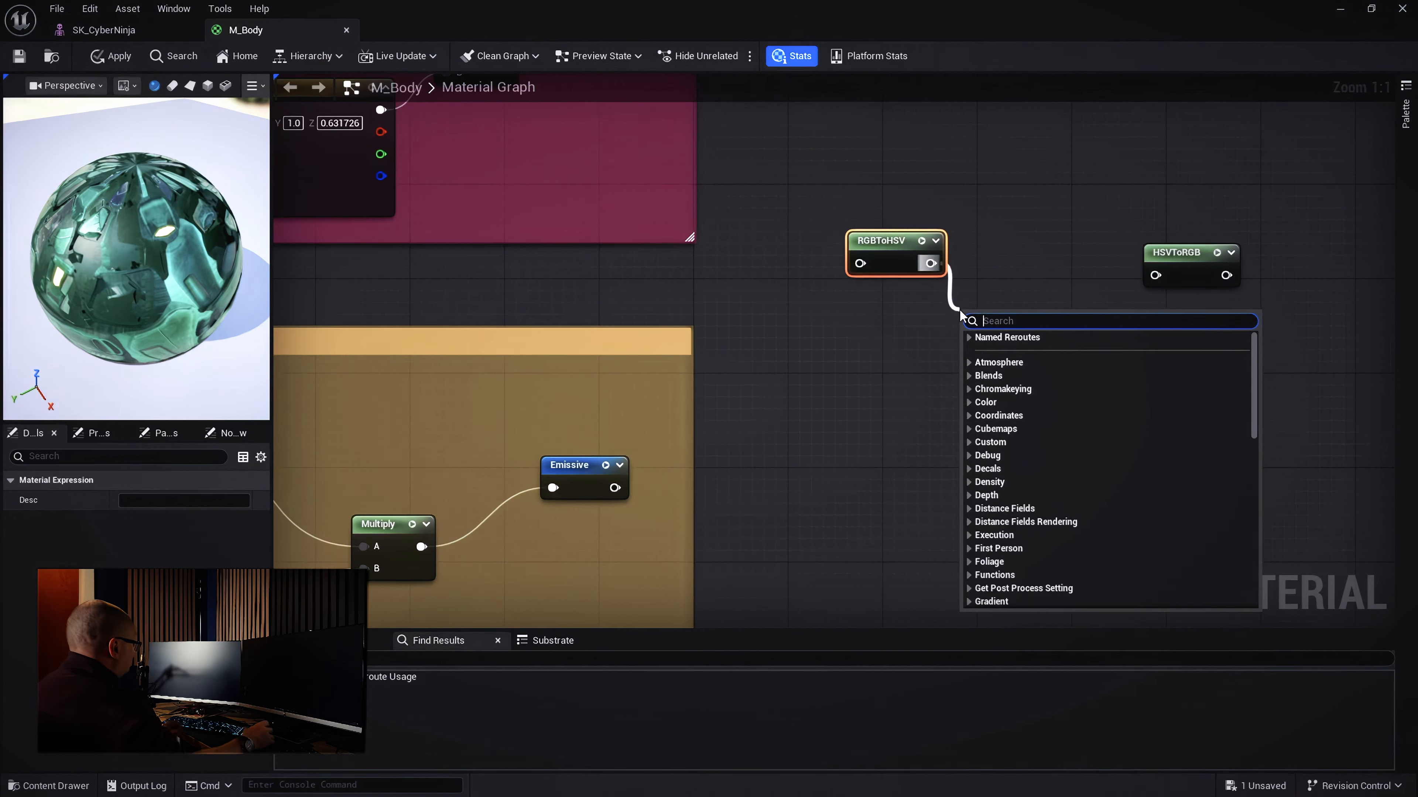
pyautogui.write('break')
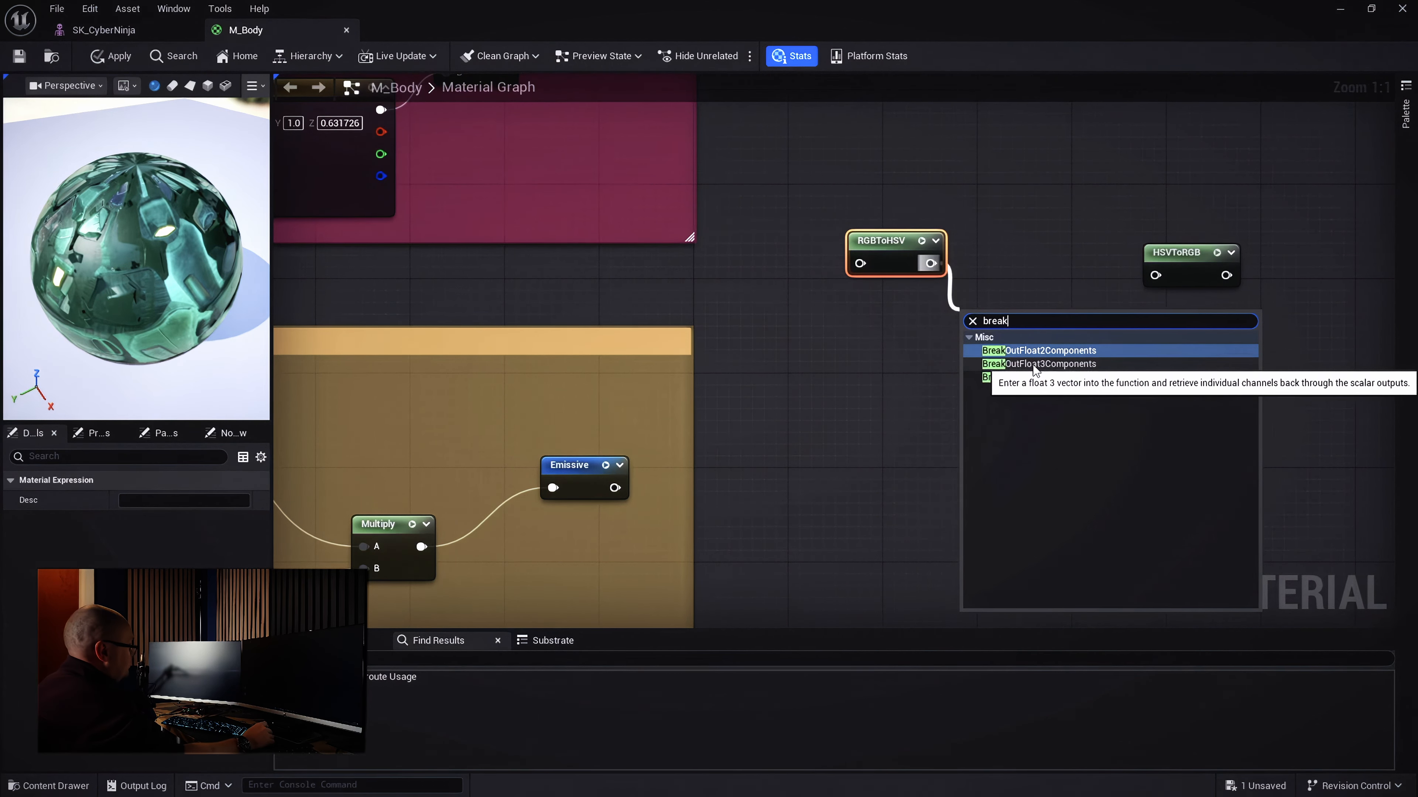
# Add a BreakOutFloat3Components node after RGBToHSV and line the nodes up
pyautogui.click(1034, 366)
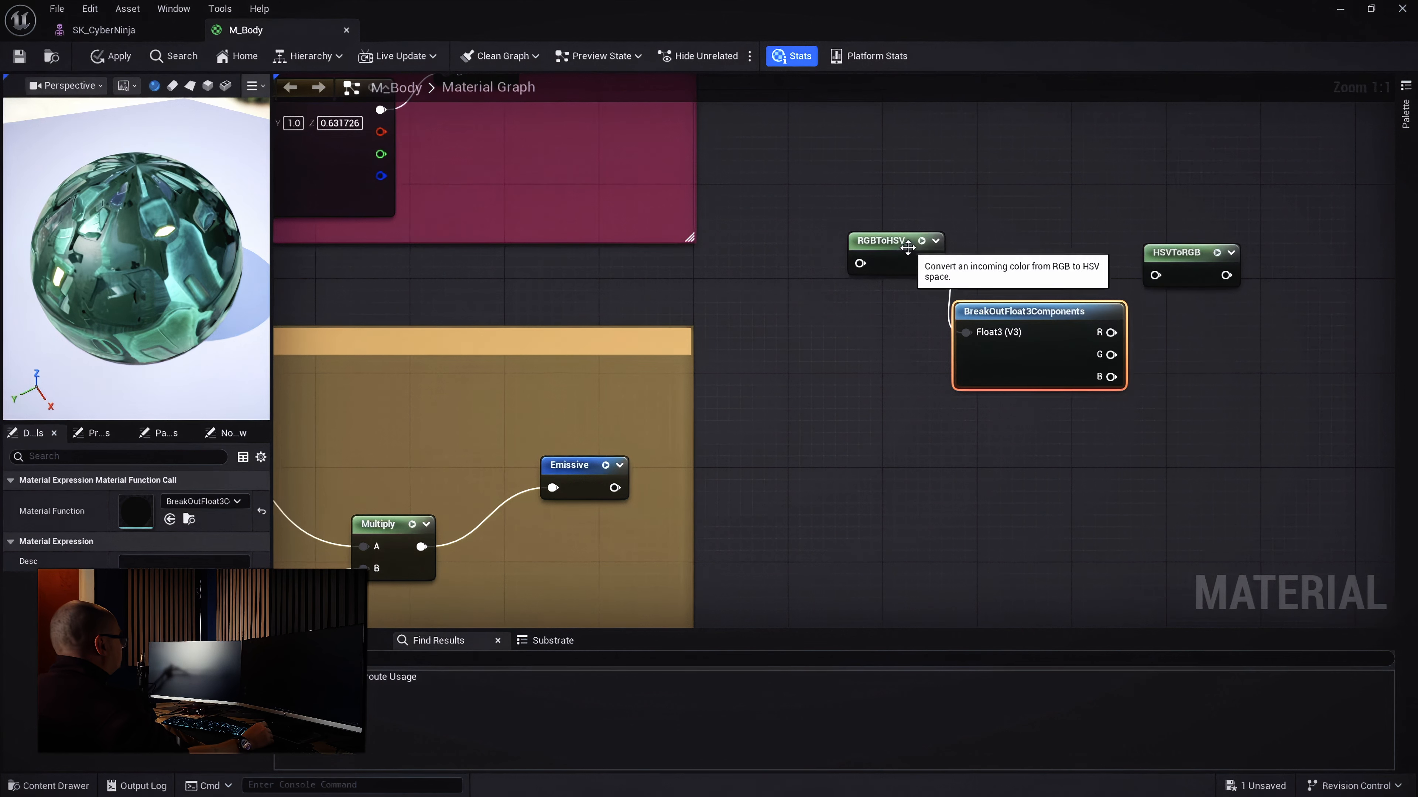
pyautogui.moveTo(912, 249); pyautogui.dragTo(878, 309)
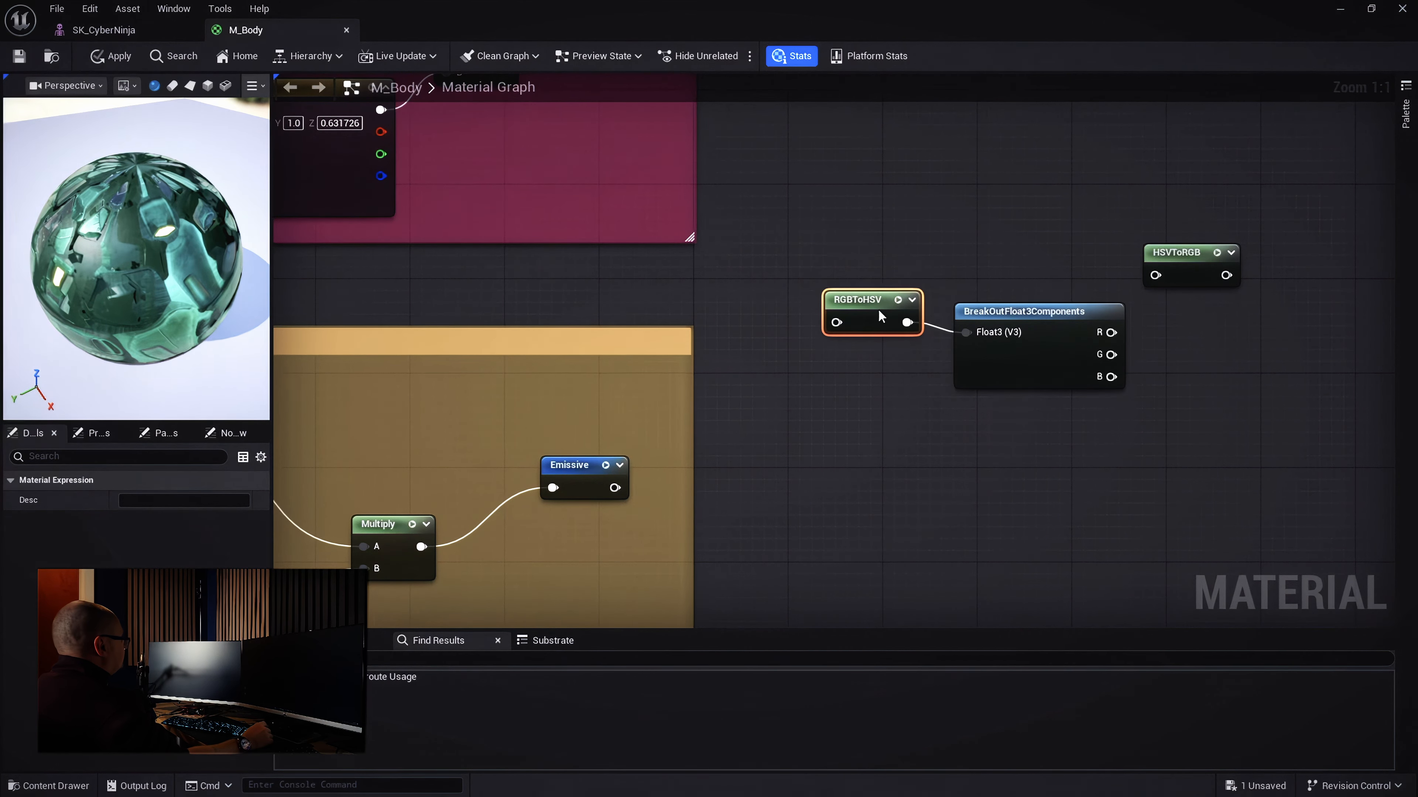
pyautogui.moveTo(1228, 361); pyautogui.dragTo(1060, 367, button='right')
pyautogui.moveTo(1028, 253); pyautogui.dragTo(1272, 328)
pyautogui.moveTo(911, 323); pyautogui.dragTo(912, 309)
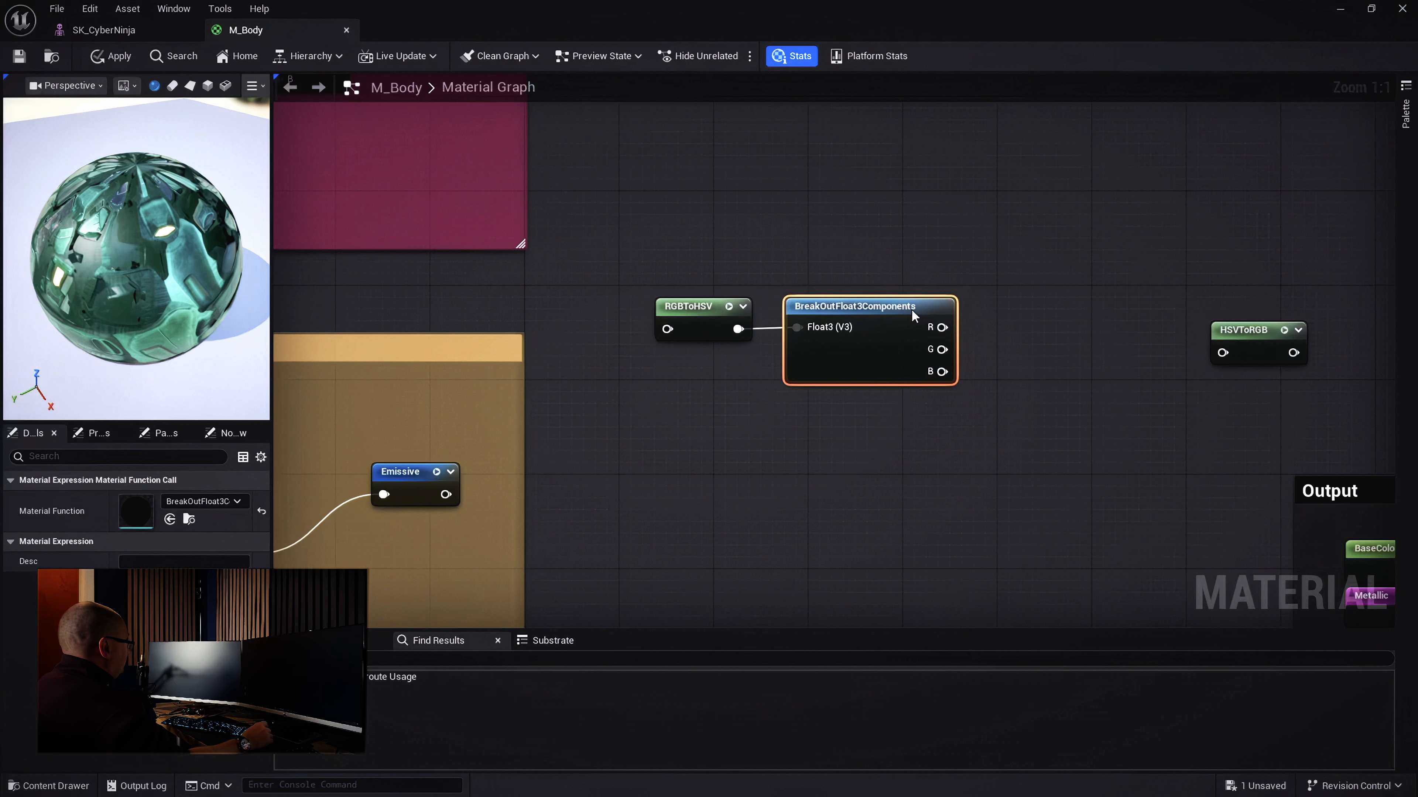
# Add a MakeFloat3 node feeding HSVToRGB and align both with the chain
pyautogui.rightClick(1074, 339)
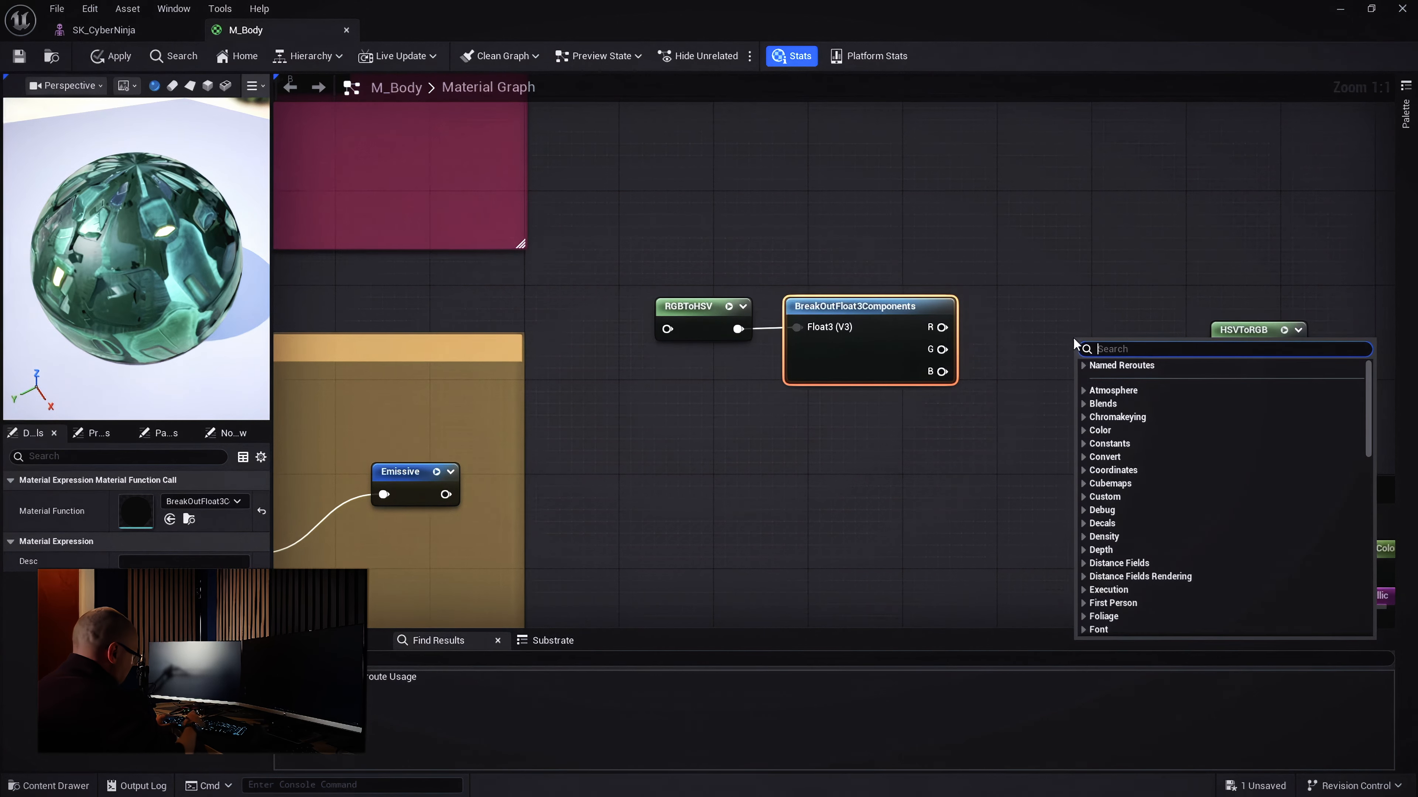
pyautogui.write('make')
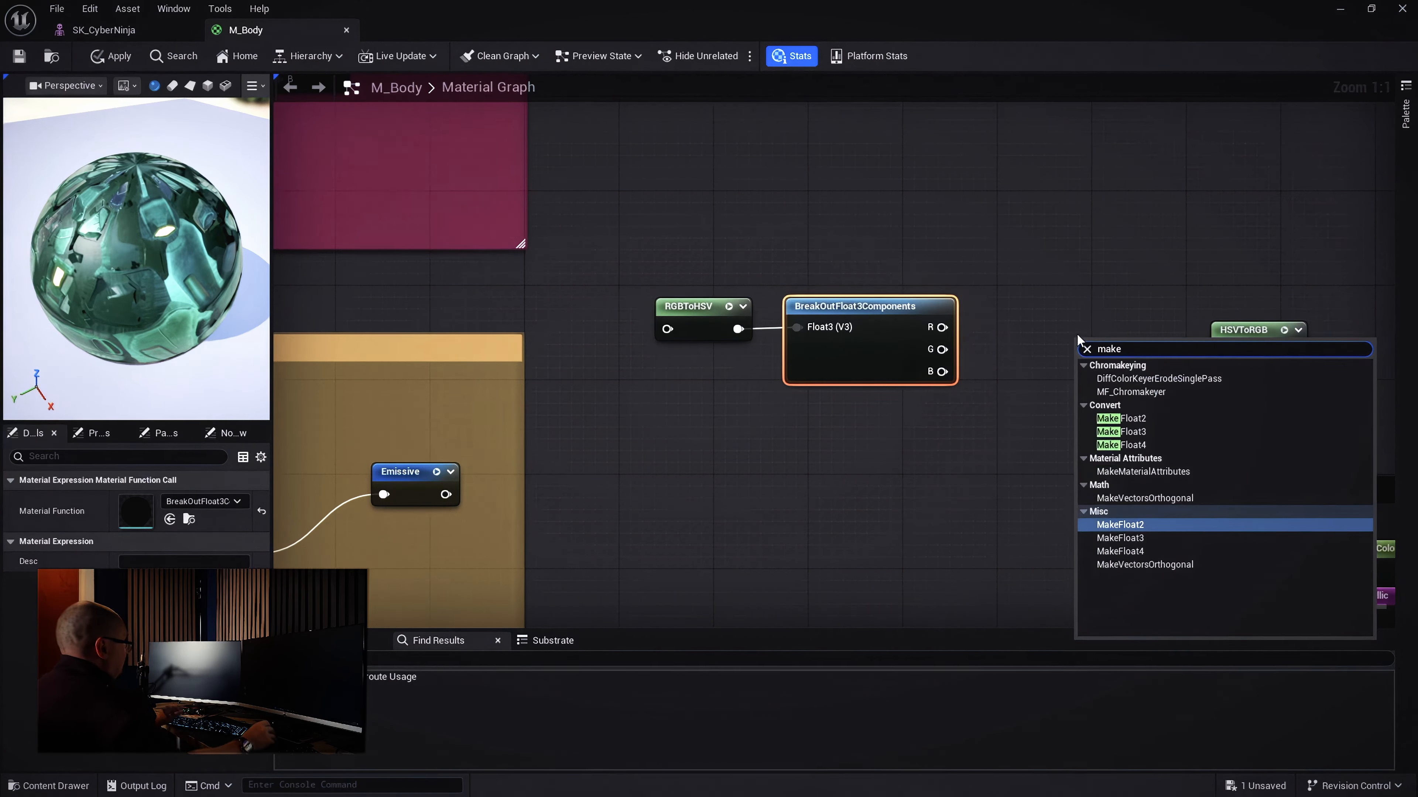
pyautogui.click(1133, 538)
pyautogui.moveTo(1088, 341); pyautogui.dragTo(1222, 356)
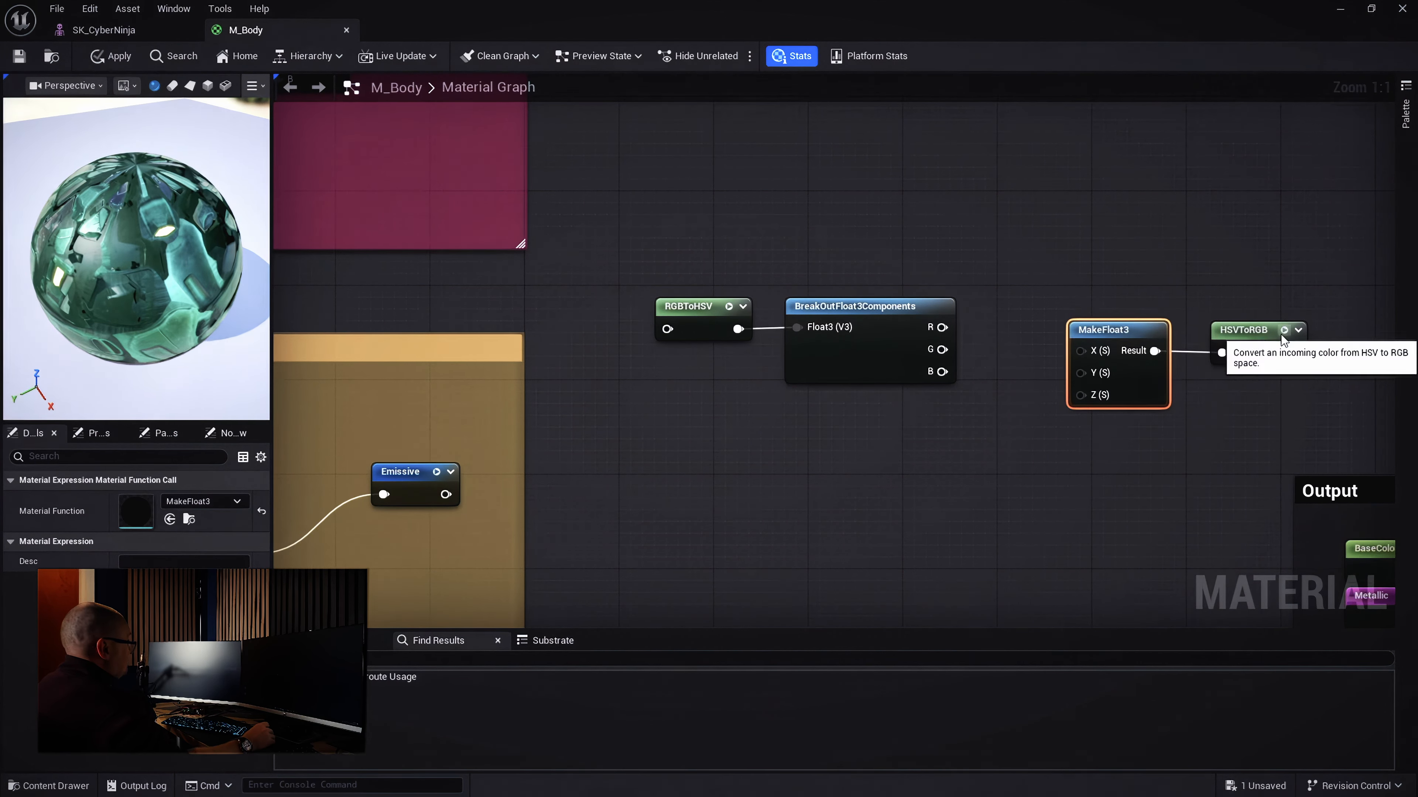
pyautogui.moveTo(1272, 259)
pyautogui.mouseDown()
pyautogui.moveTo(1196, 364)
pyautogui.moveTo(1066, 406)
pyautogui.mouseUp()
pyautogui.moveTo(1119, 329); pyautogui.dragTo(1119, 306)
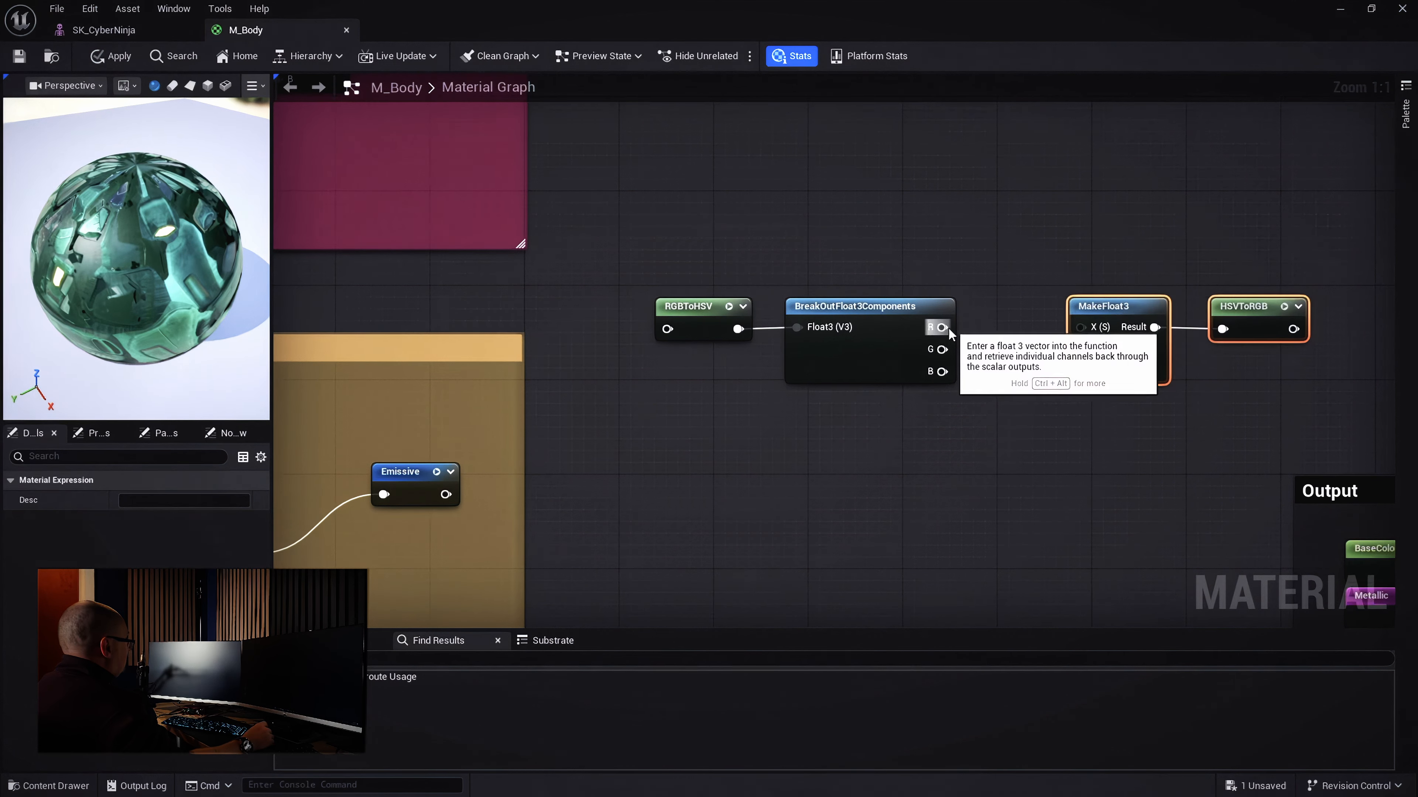
# Wire R and G into MakeFloat3's X and Y, then wrap the four nodes in a comment
pyautogui.moveTo(942, 327); pyautogui.dragTo(1085, 327)
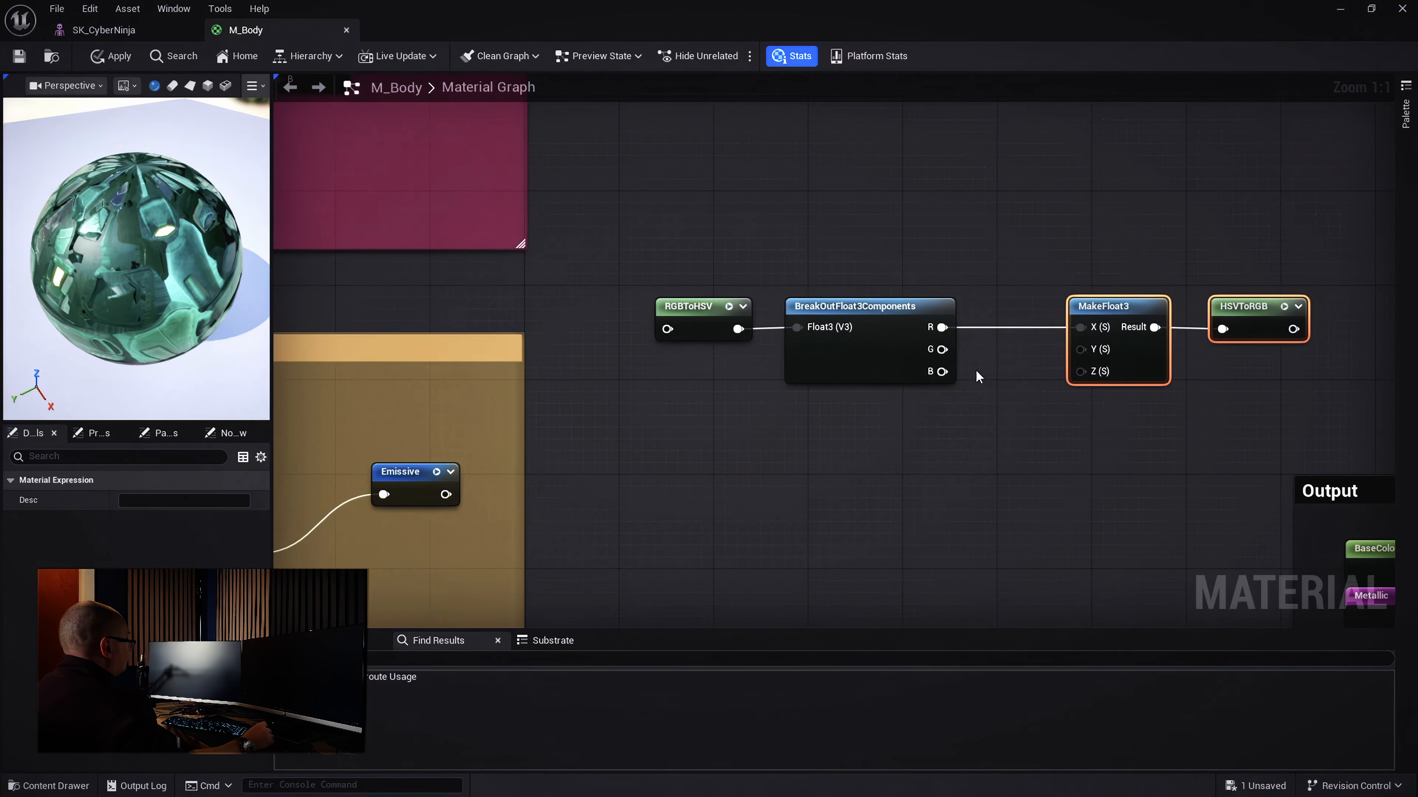
pyautogui.moveTo(942, 349); pyautogui.dragTo(1085, 370)
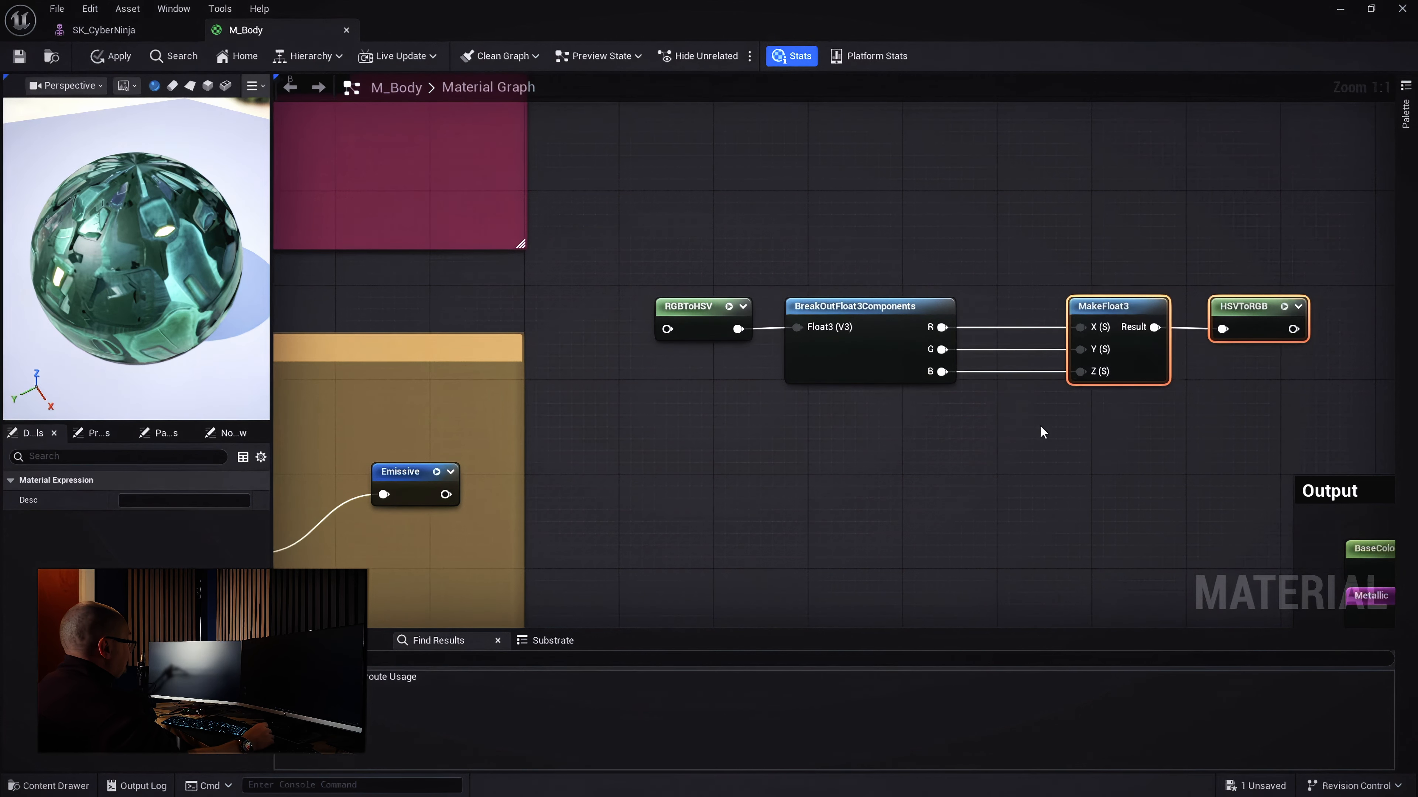
pyautogui.scroll(-2, 1039, 425)
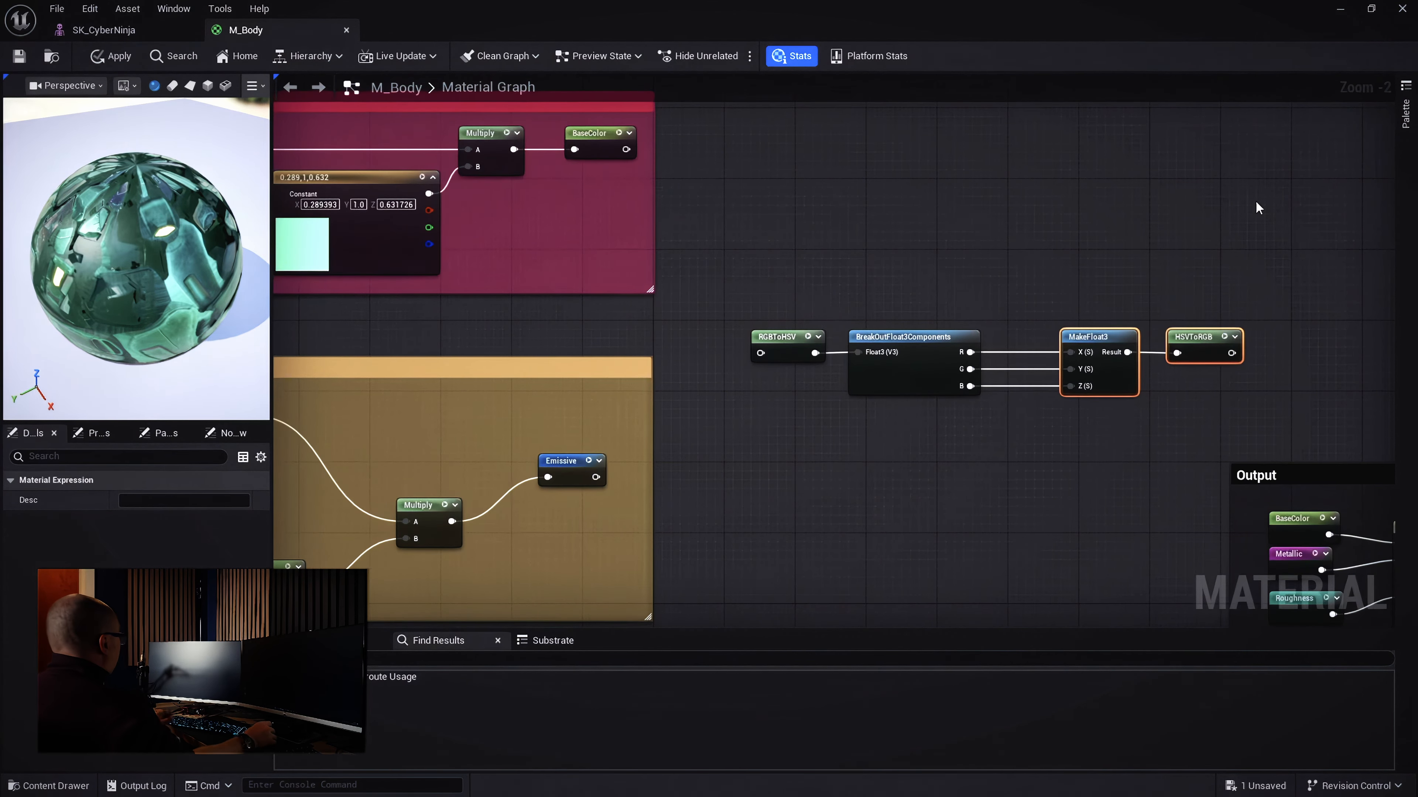
pyautogui.click(1243, 312)
pyautogui.moveTo(1277, 274); pyautogui.dragTo(721, 433)
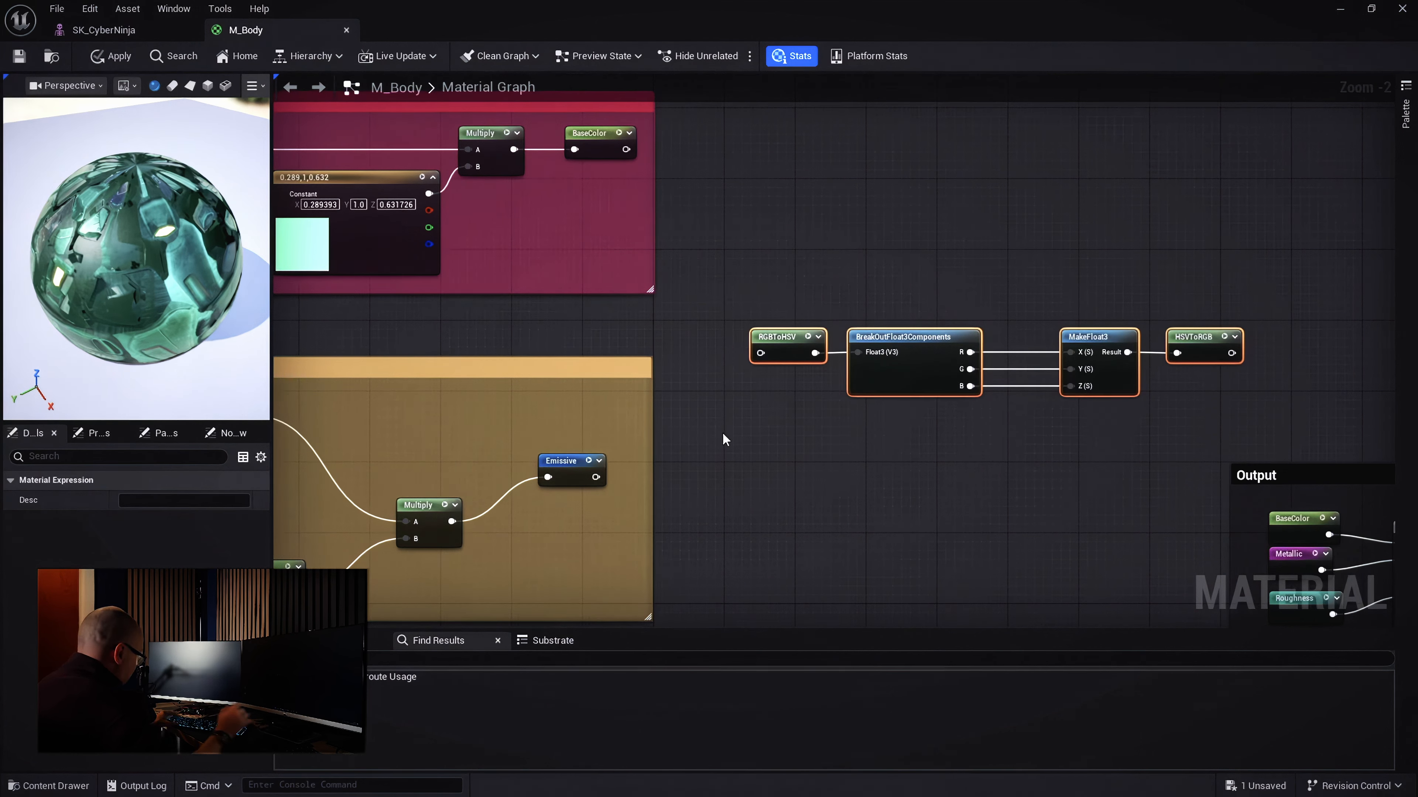
pyautogui.press('c')
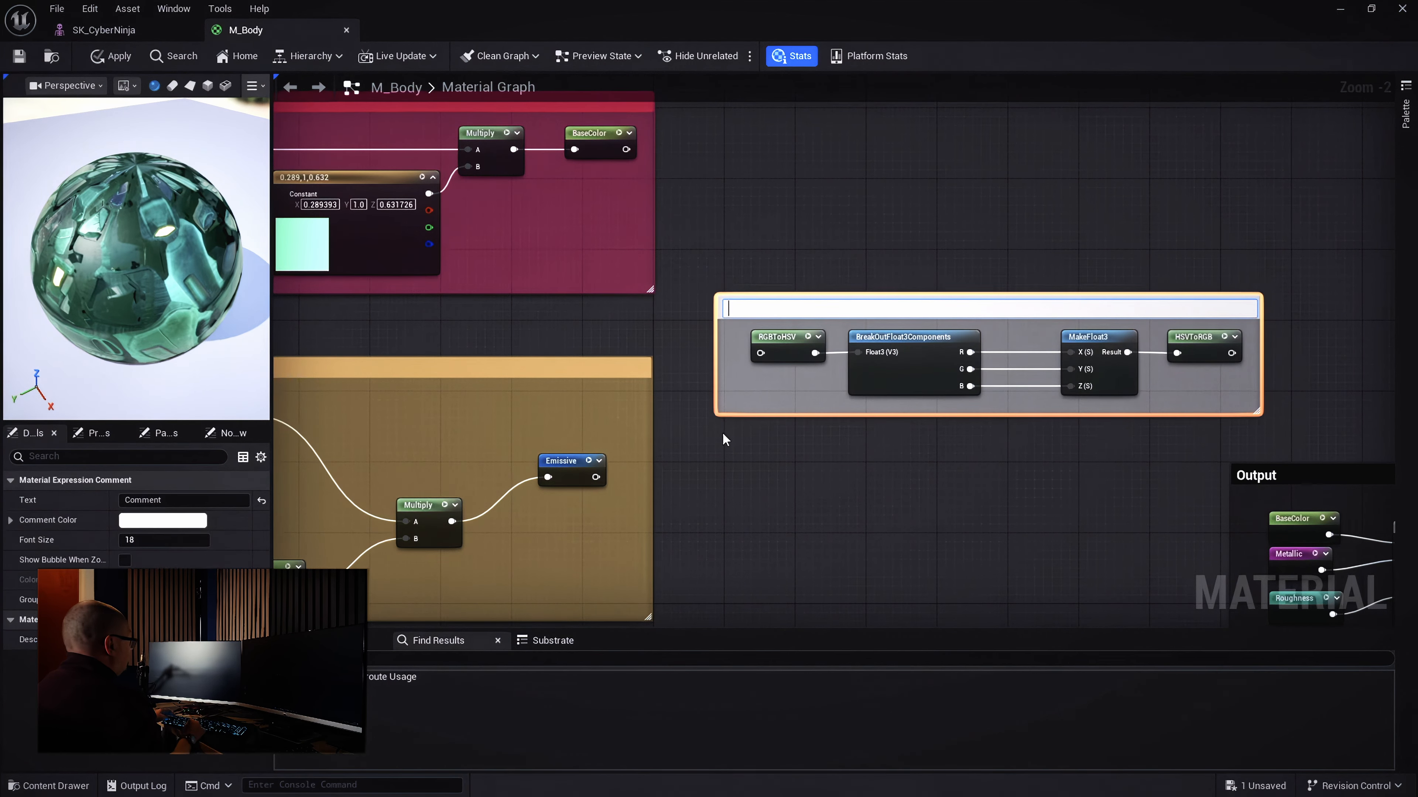
# Title the comment 'Saturation And brightness' and colour it blue
pyautogui.write('Sa')
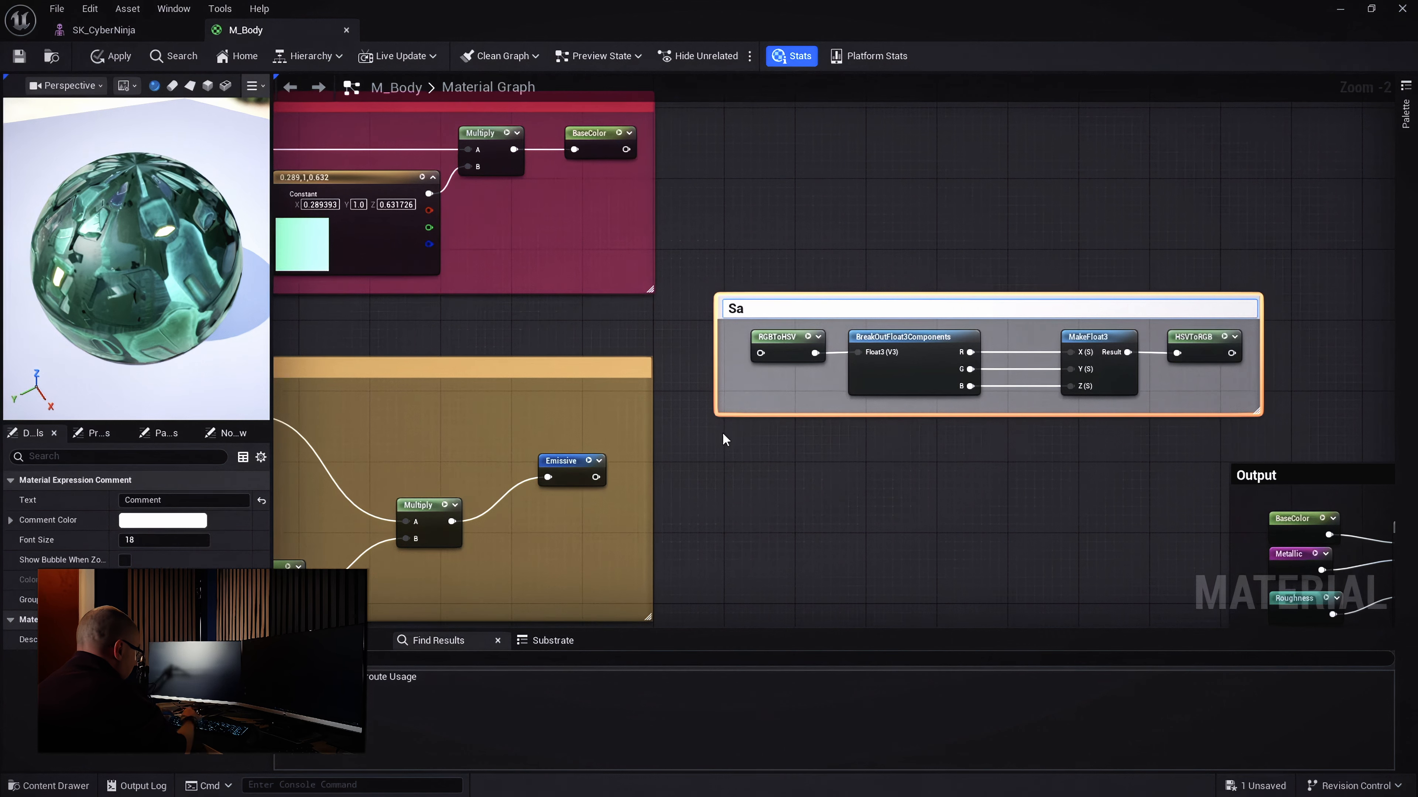
pyautogui.write('turation')
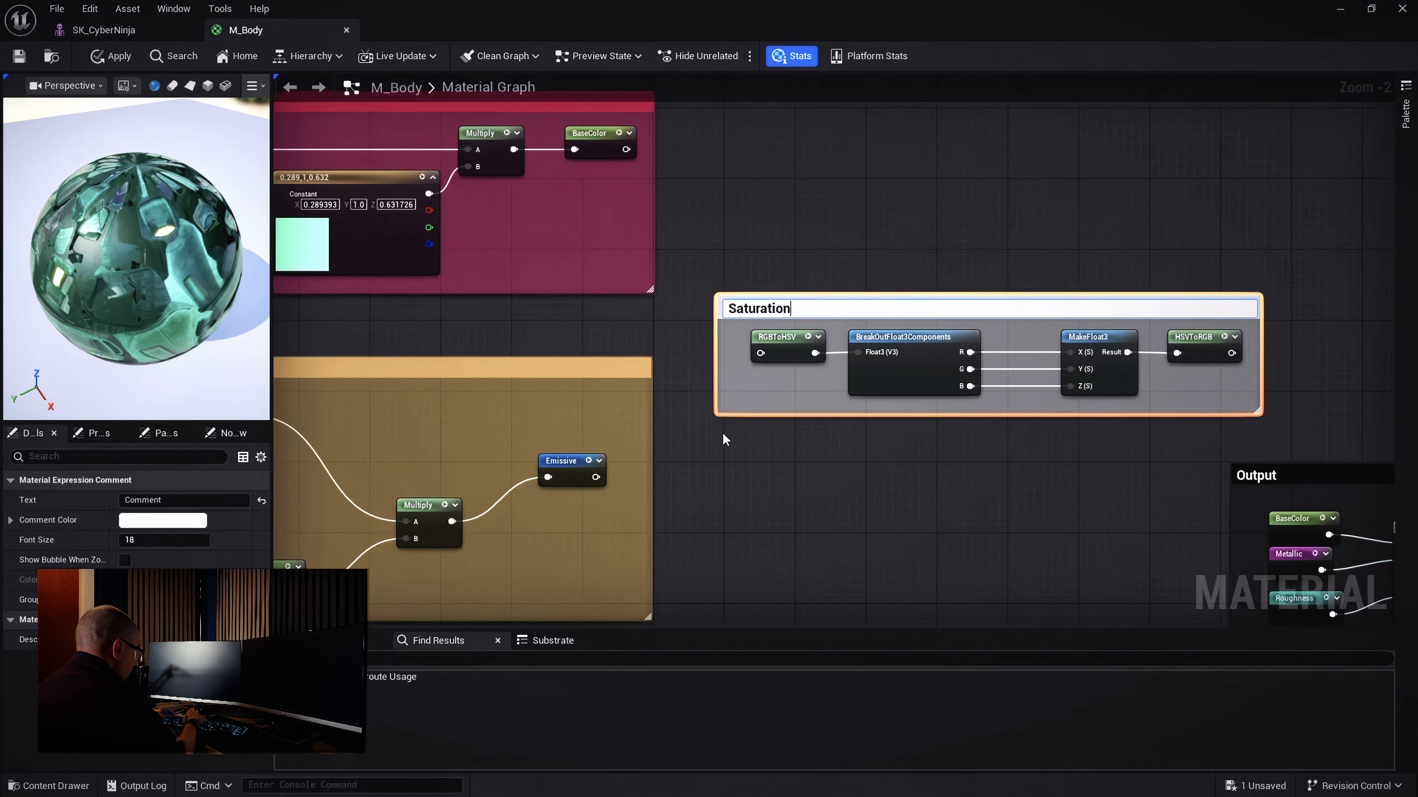
pyautogui.write(' And br')
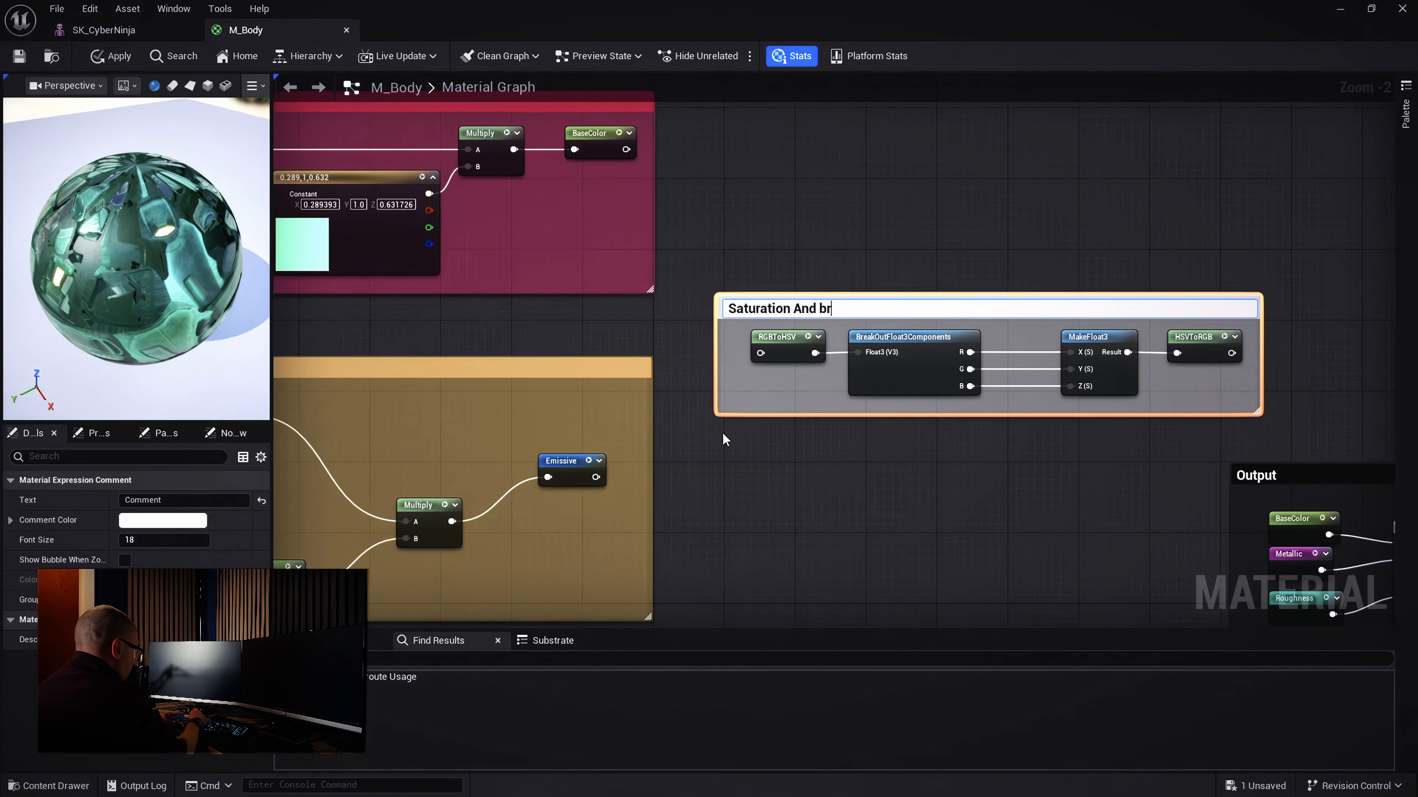
pyautogui.write('ightness')
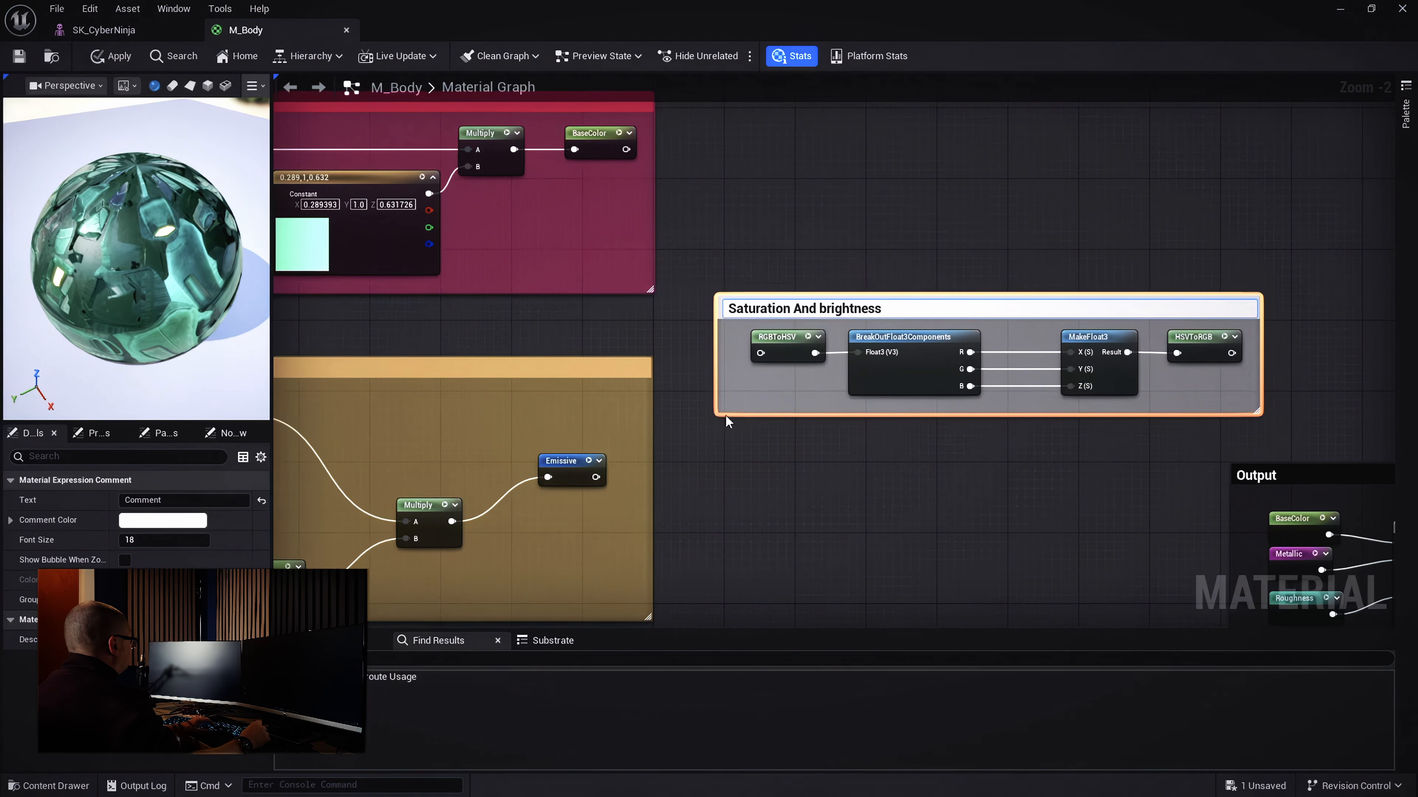
pyautogui.press('Return')
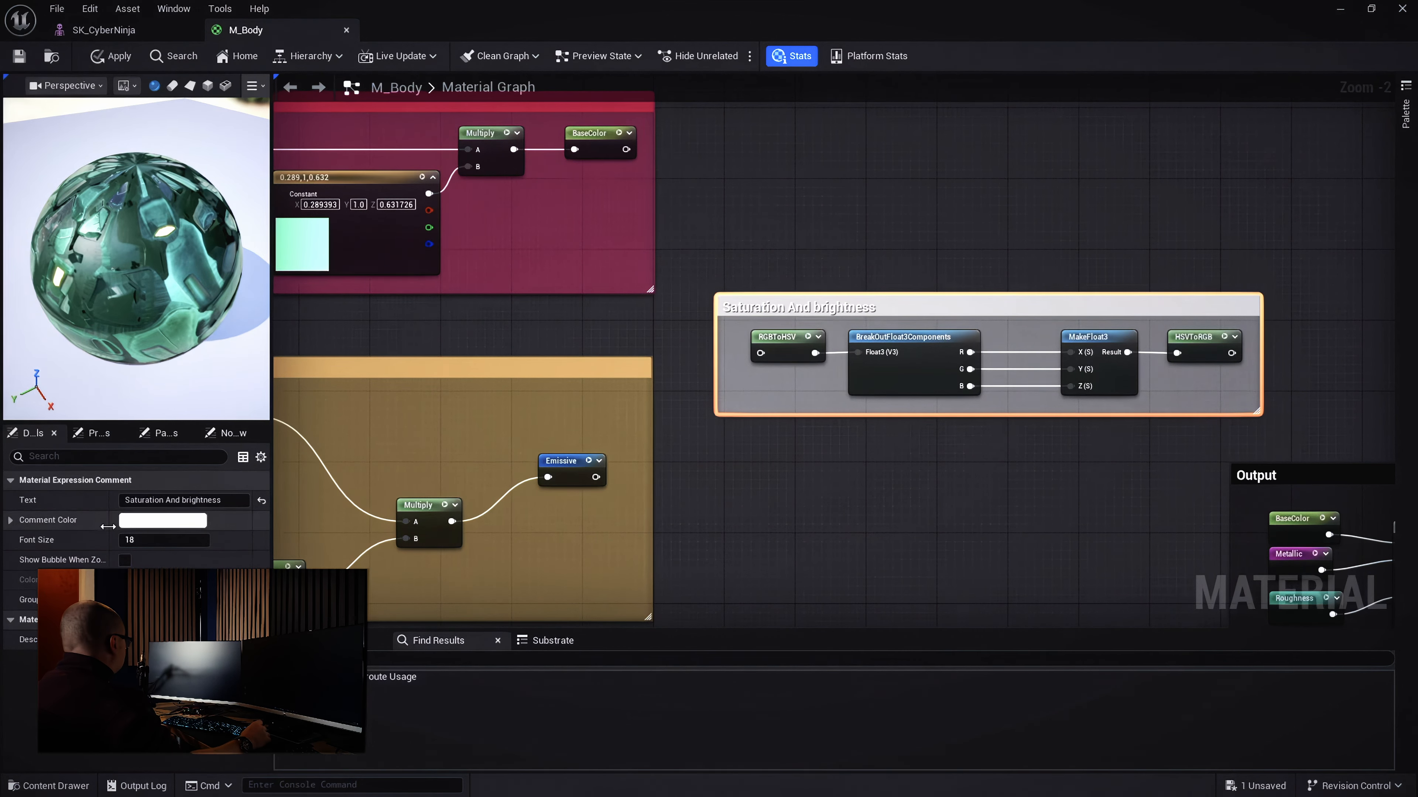
pyautogui.click(163, 520)
pyautogui.moveTo(253, 465)
pyautogui.mouseDown()
pyautogui.moveTo(217, 418)
pyautogui.moveTo(178, 425)
pyautogui.mouseUp()
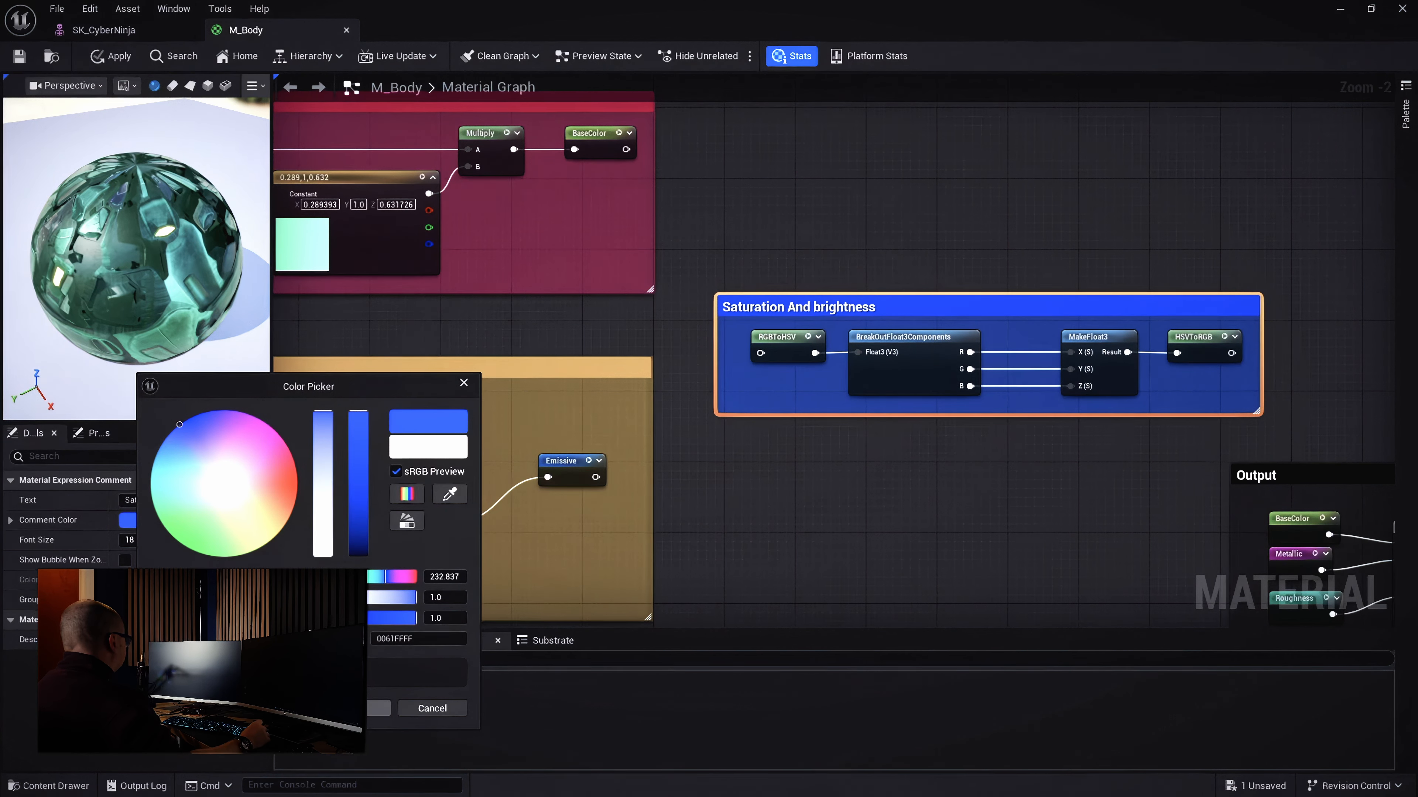
pyautogui.click(379, 708)
# Make the comment box taller and wider, and shift the four nodes up and right inside it
pyautogui.moveTo(886, 296); pyautogui.dragTo(884, 195)
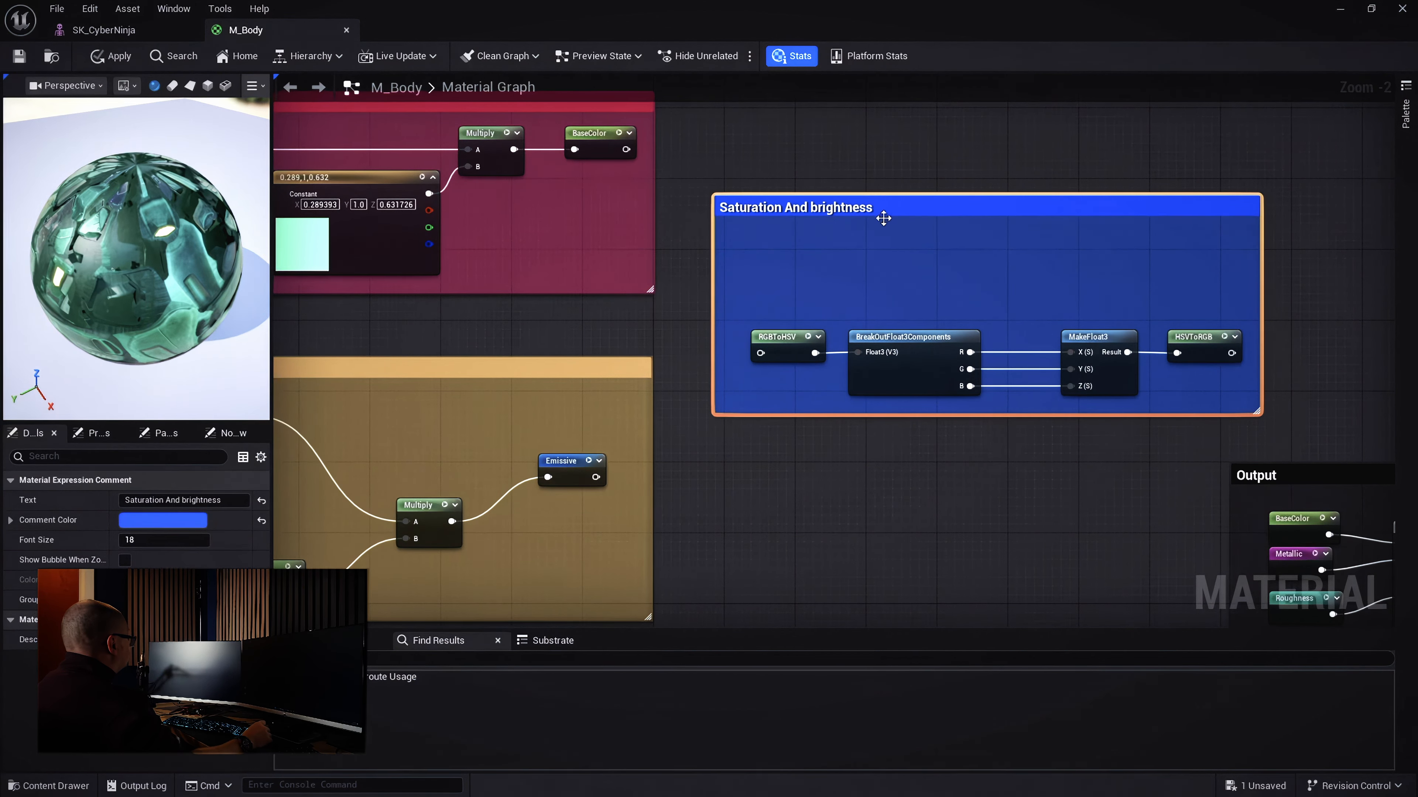
pyautogui.moveTo(1218, 312); pyautogui.dragTo(728, 408)
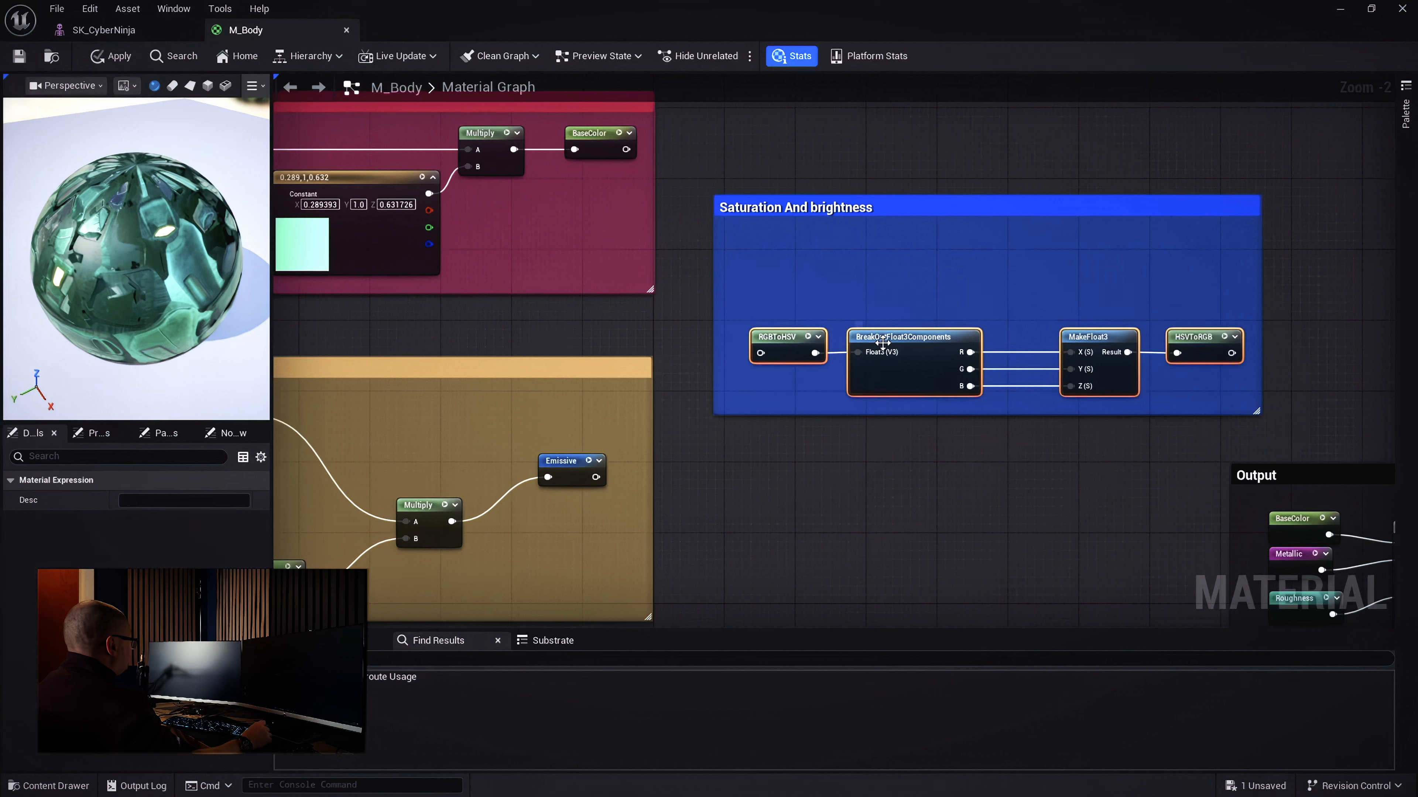
pyautogui.moveTo(885, 338); pyautogui.dragTo(874, 256)
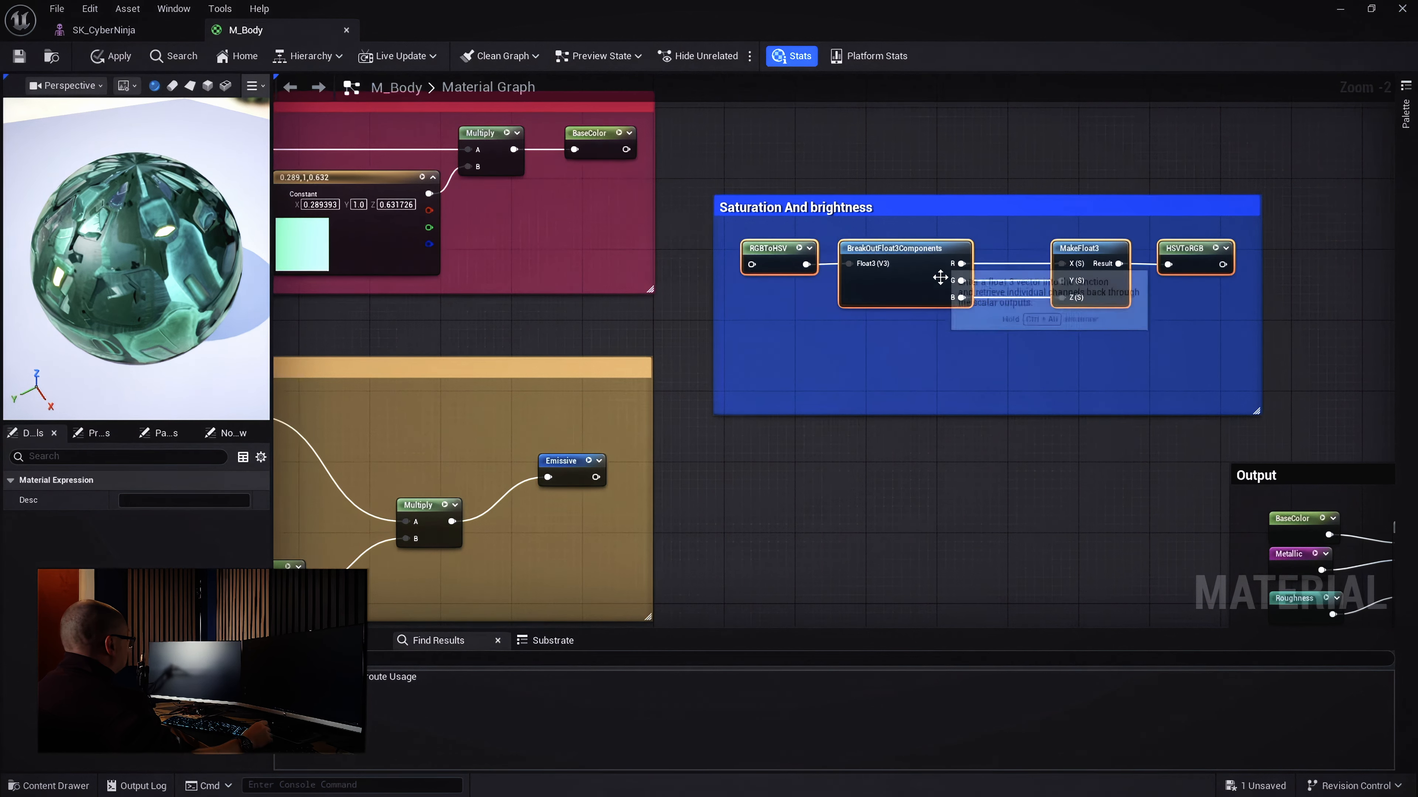
pyautogui.moveTo(1260, 316); pyautogui.dragTo(1362, 321)
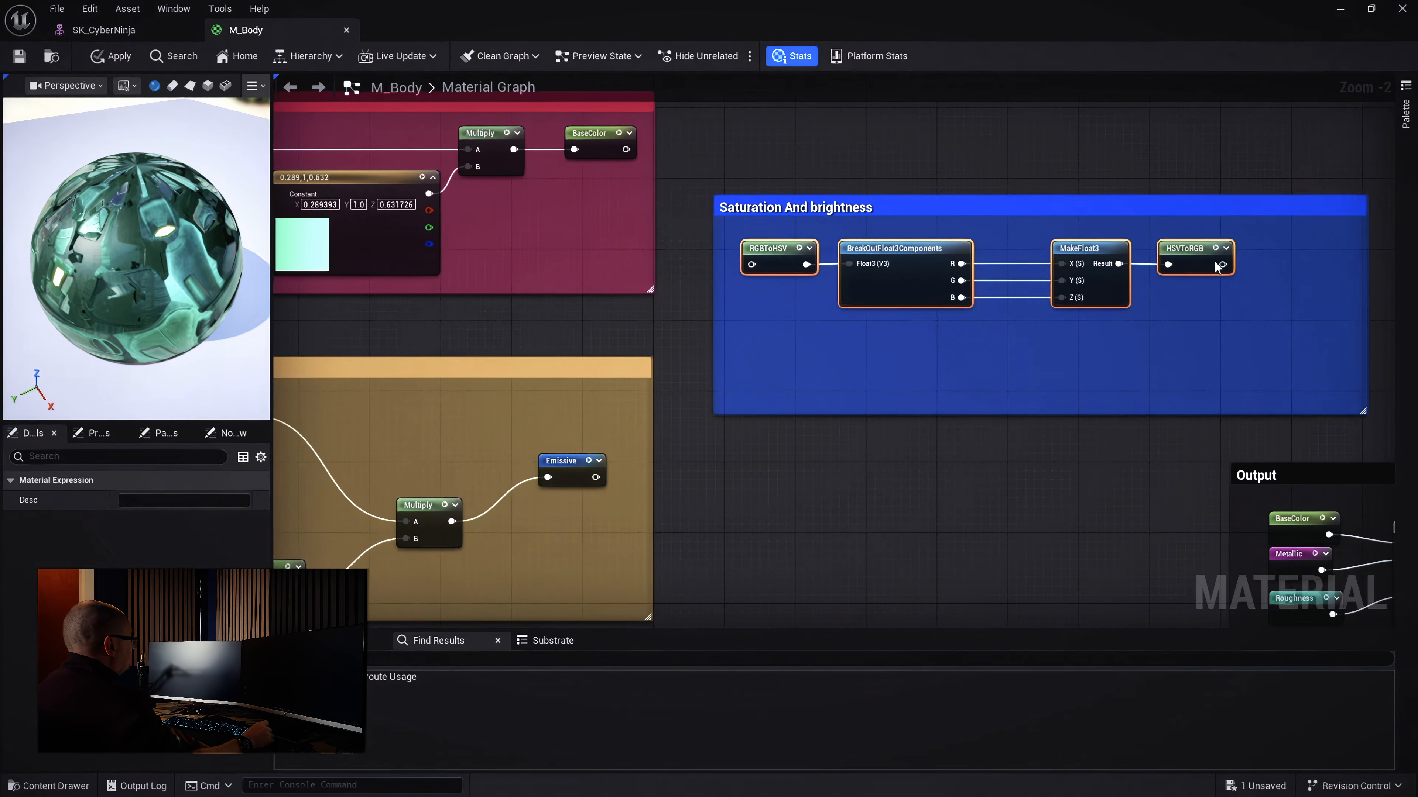
pyautogui.moveTo(1077, 257); pyautogui.dragTo(1130, 275)
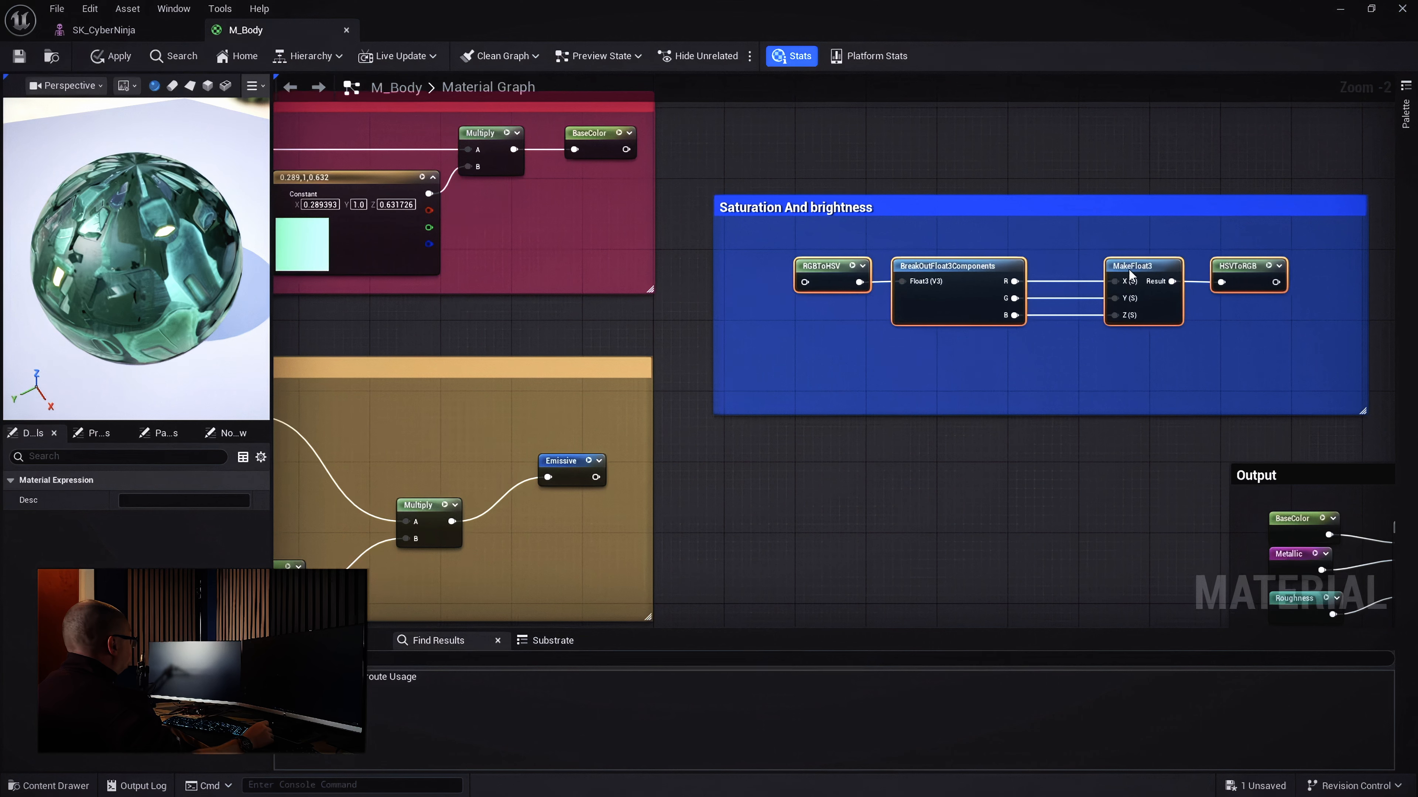
pyautogui.scroll(-2, 1256, 339)
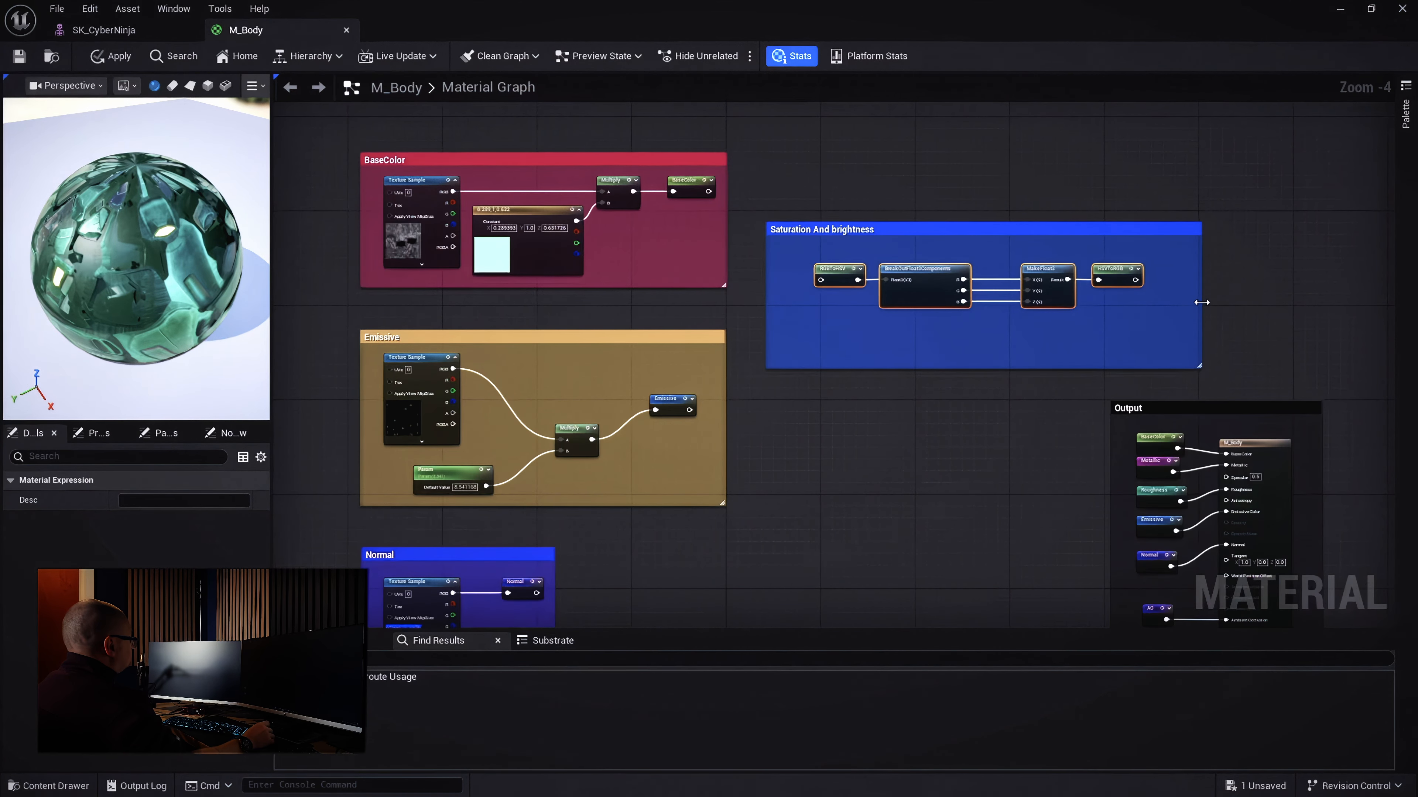
# Widen the comment further and shift the four conversion nodes right
pyautogui.moveTo(1201, 302); pyautogui.dragTo(1323, 304)
pyautogui.click(1324, 304)
pyautogui.click(895, 273)
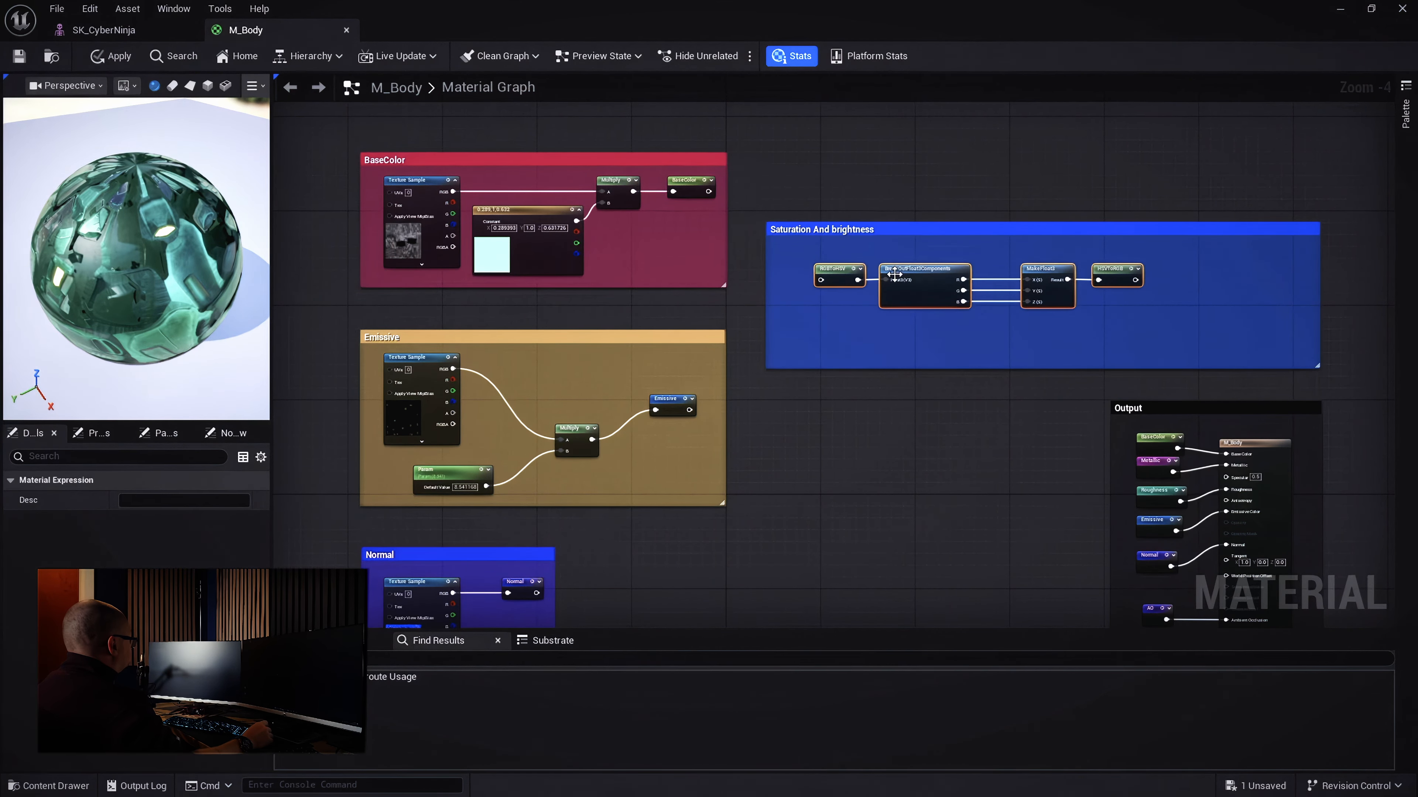
pyautogui.moveTo(894, 274); pyautogui.dragTo(976, 279)
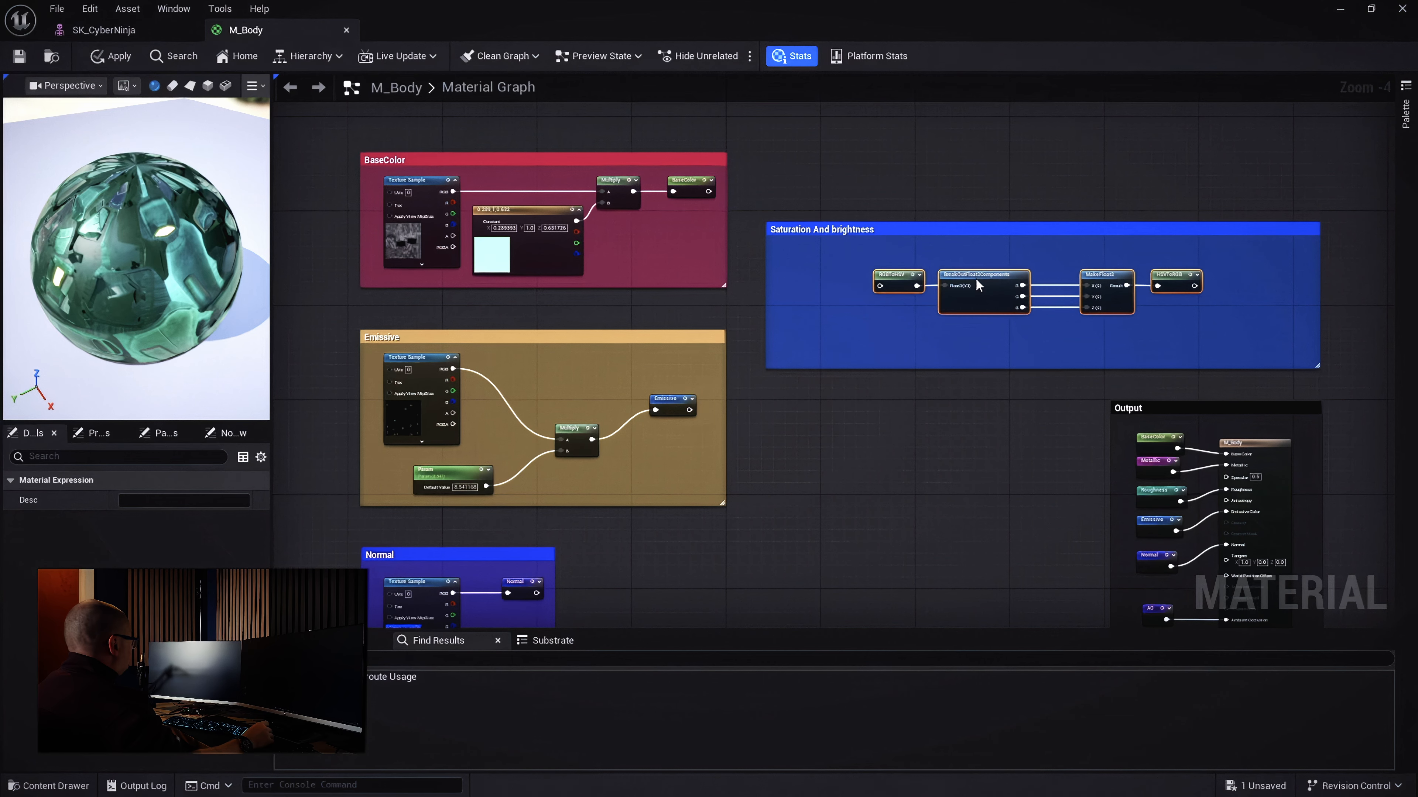
pyautogui.scroll(3, 751, 282)
pyautogui.moveTo(961, 350); pyautogui.dragTo(859, 381, button='right')
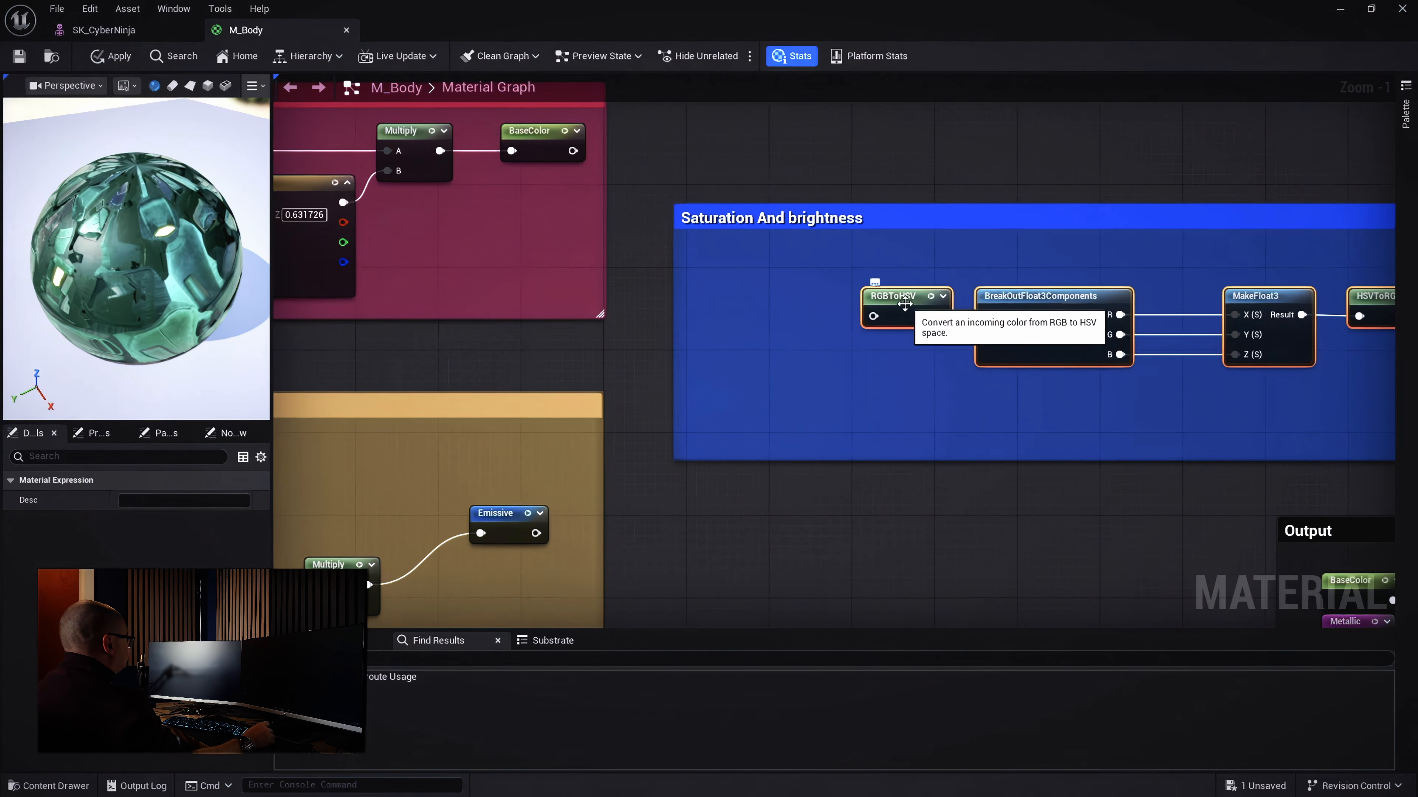
# Feed a BaseColor named reroute into RGBToHSV, placed to its left
pyautogui.moveTo(873, 316); pyautogui.dragTo(795, 333)
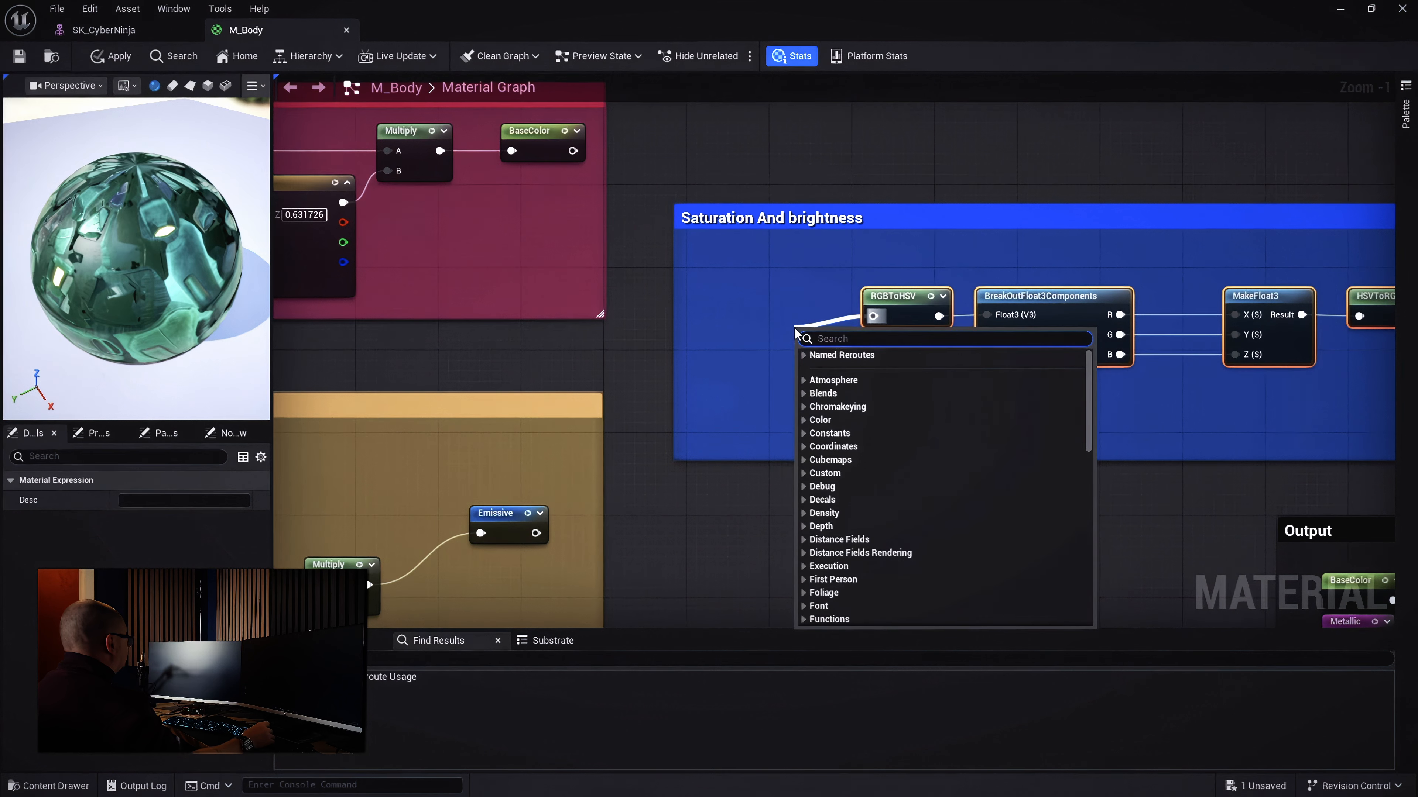
pyautogui.write('base')
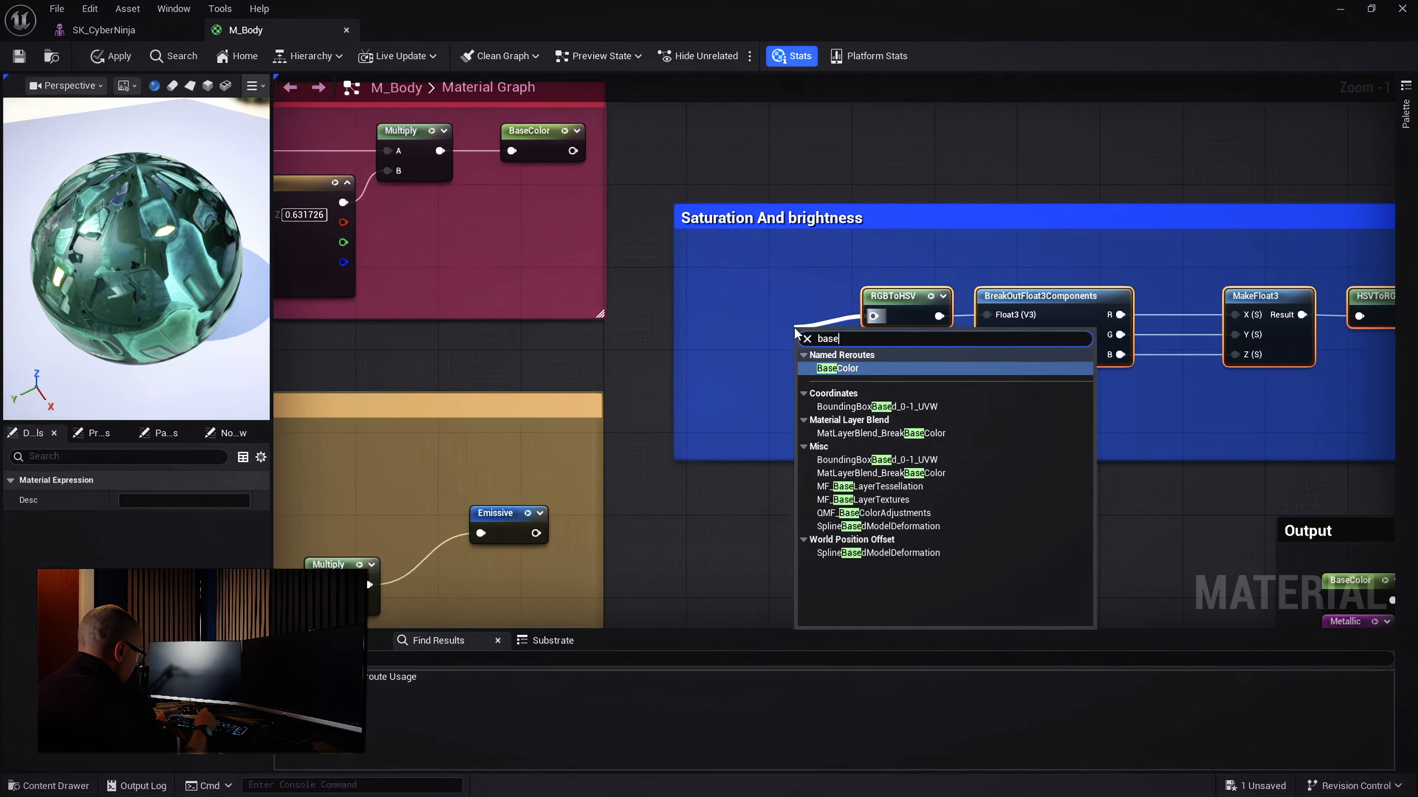
pyautogui.write('col')
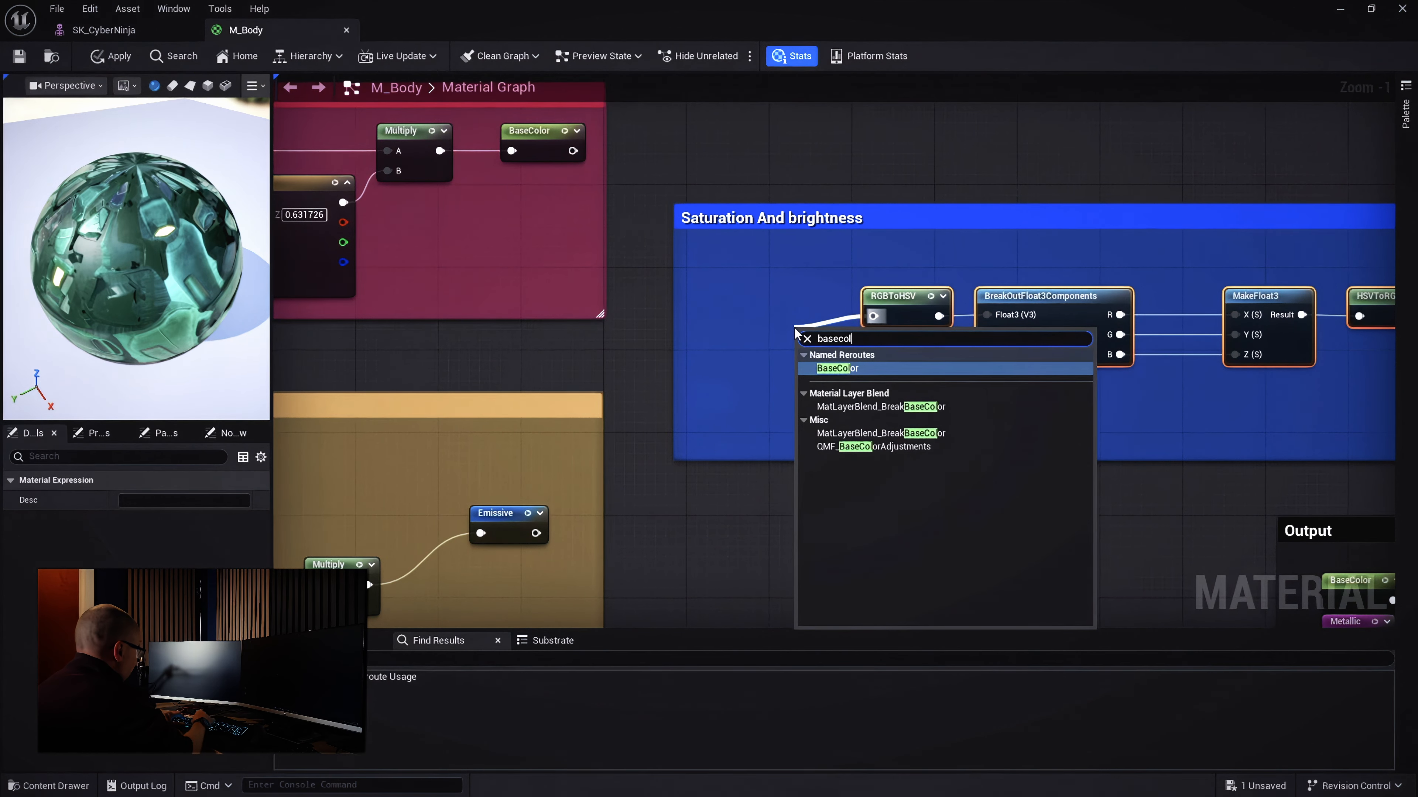
pyautogui.write('o')
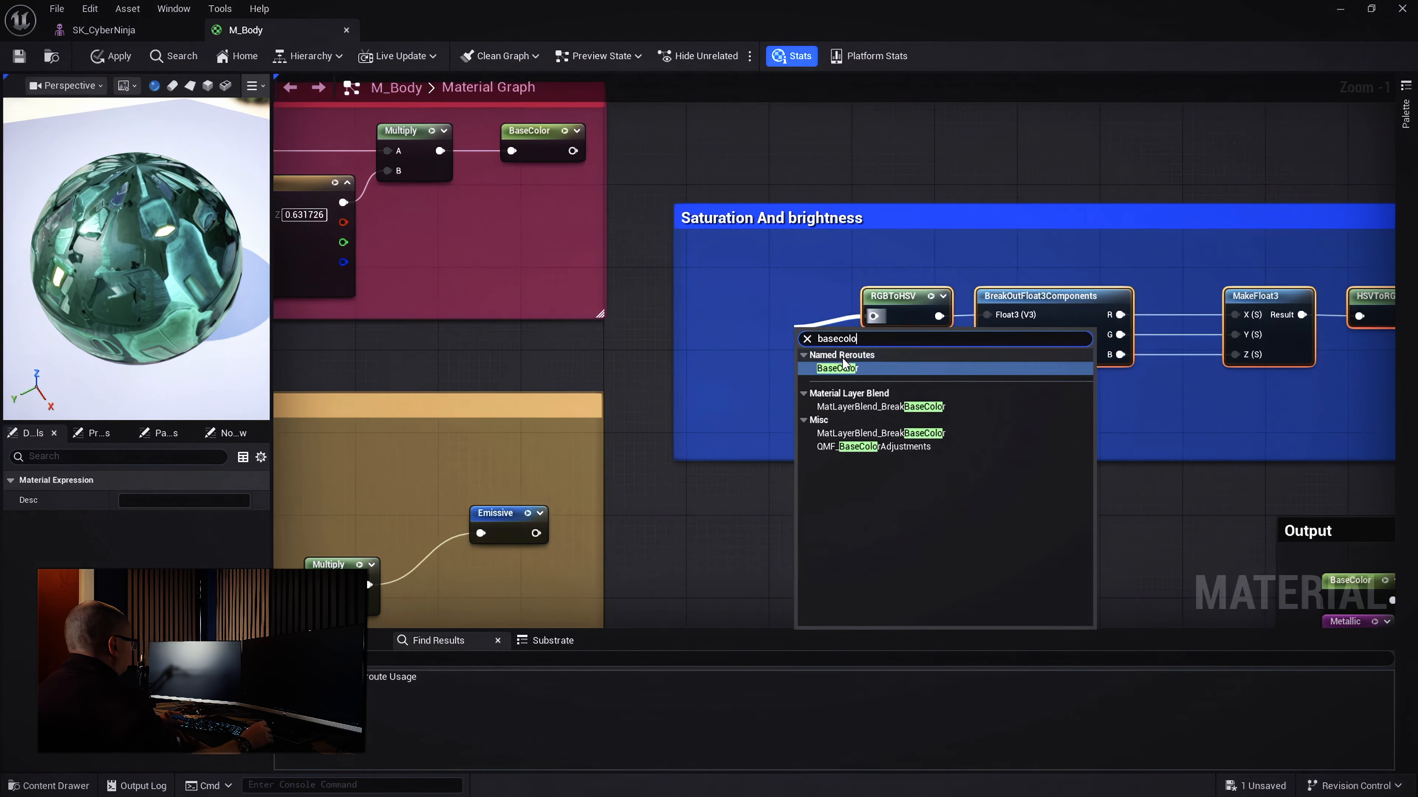
pyautogui.click(837, 369)
pyautogui.moveTo(836, 335); pyautogui.dragTo(792, 303)
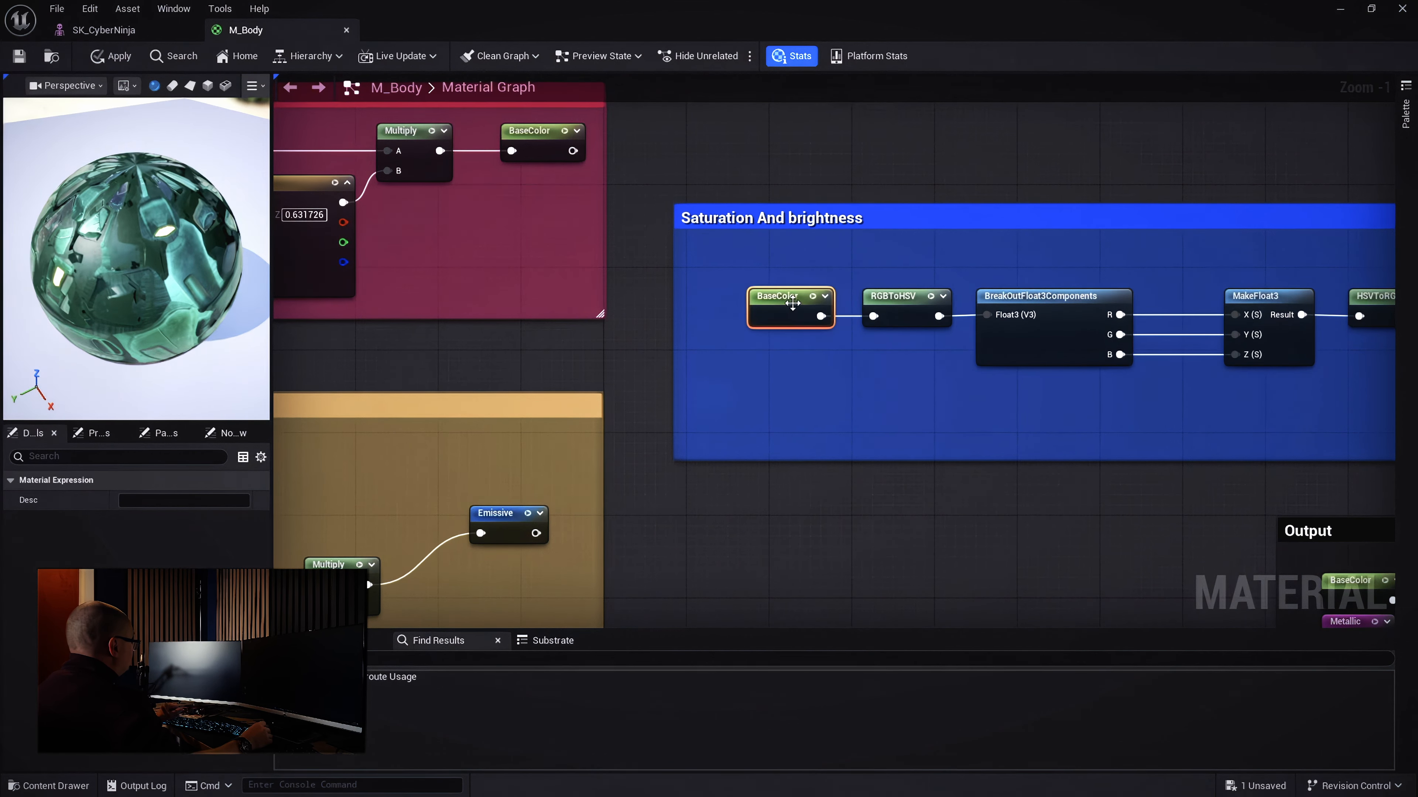
pyautogui.moveTo(1207, 417); pyautogui.dragTo(788, 398, button='right')
pyautogui.moveTo(1005, 302); pyautogui.dragTo(1065, 302)
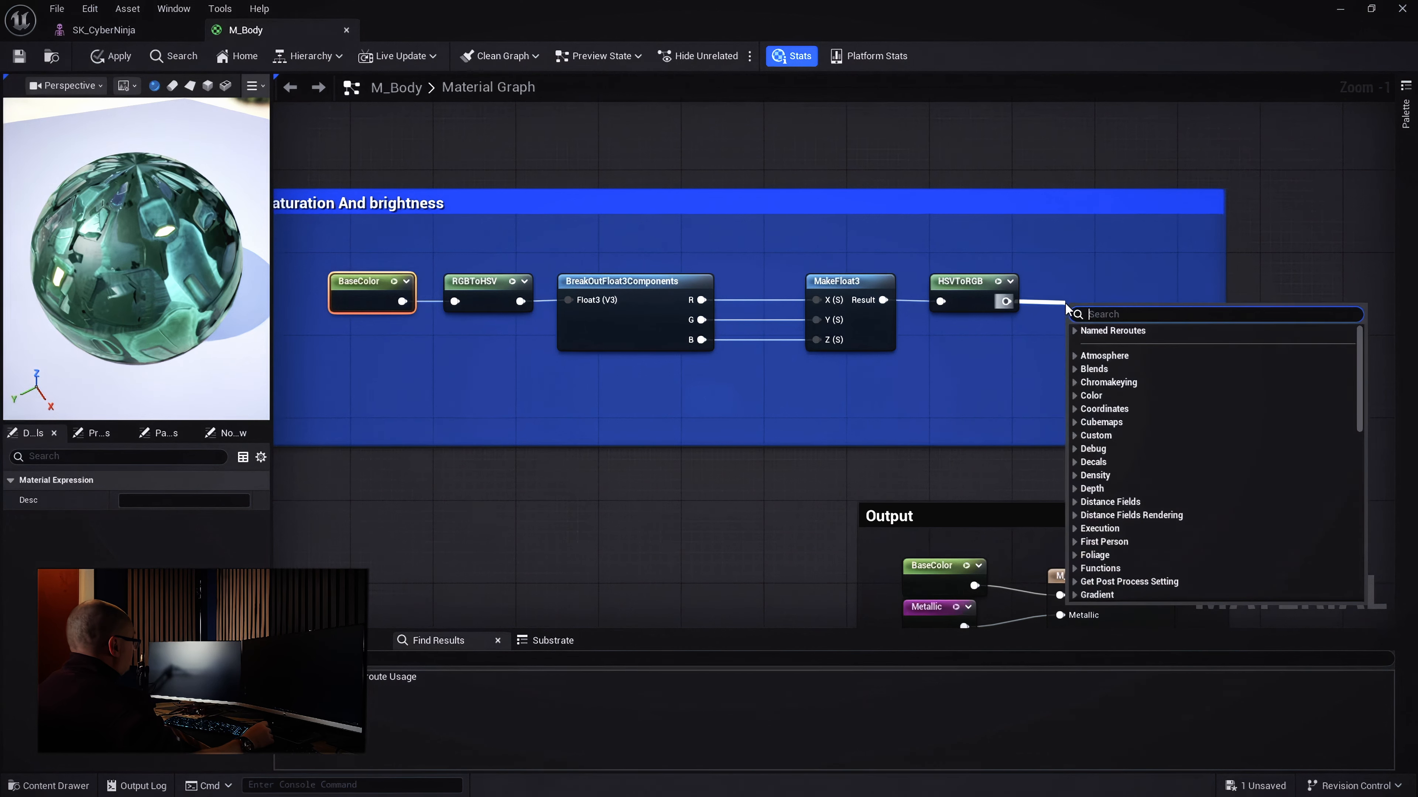
# Add a named reroute declaration 'BaseColorFinal' on HSVToRGB's output and align it with Q
pyautogui.write('add')
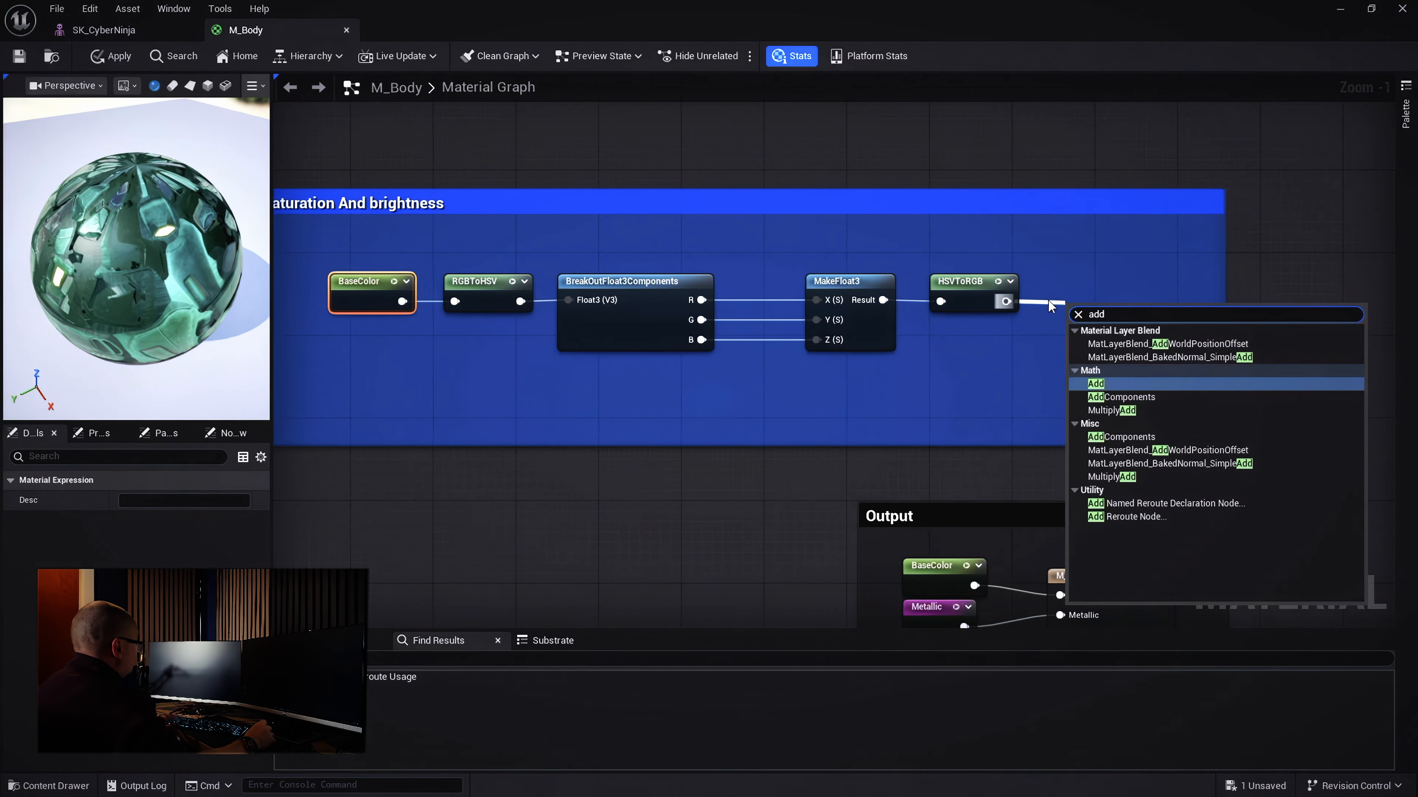
pyautogui.click(1135, 503)
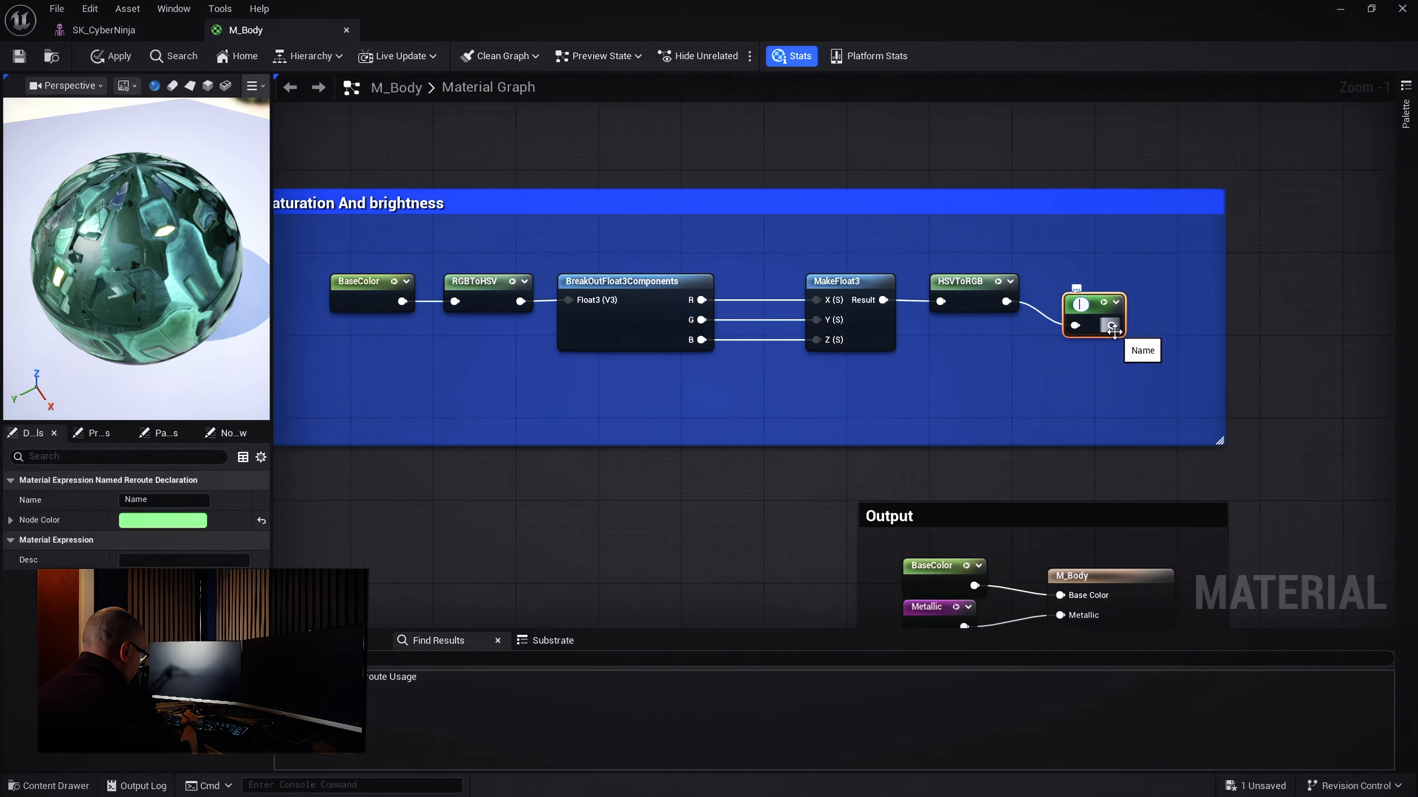
pyautogui.write('Base')
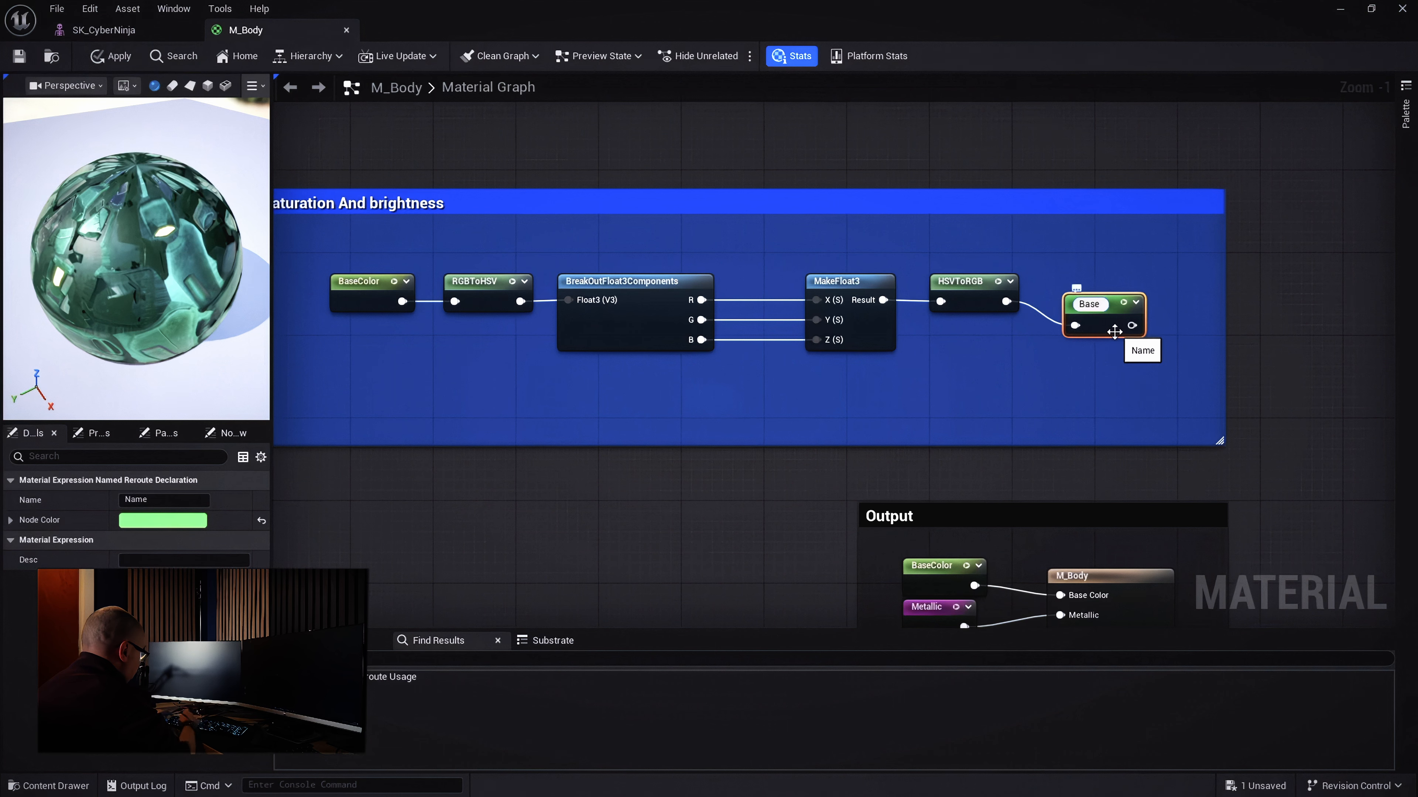
pyautogui.write('Color')
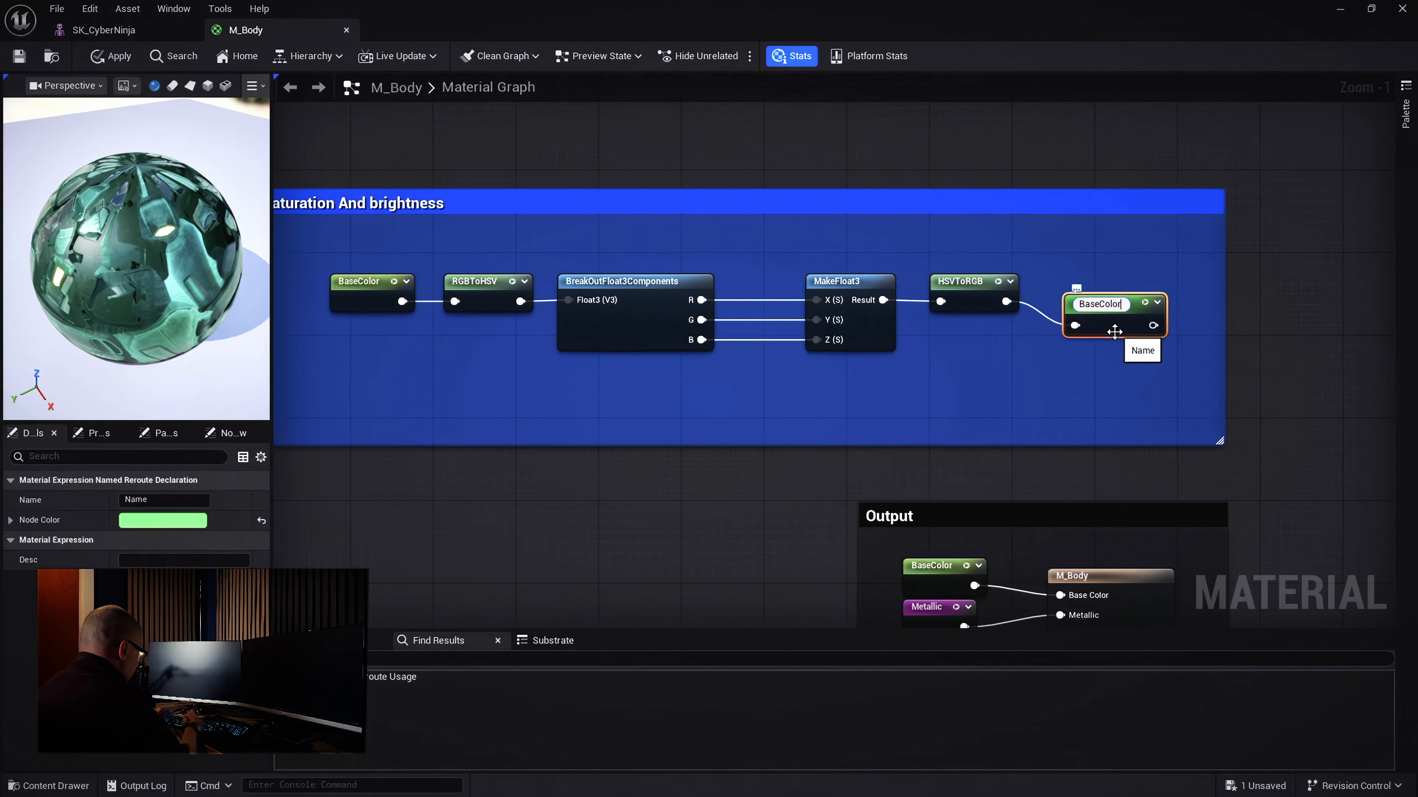
pyautogui.write('Final')
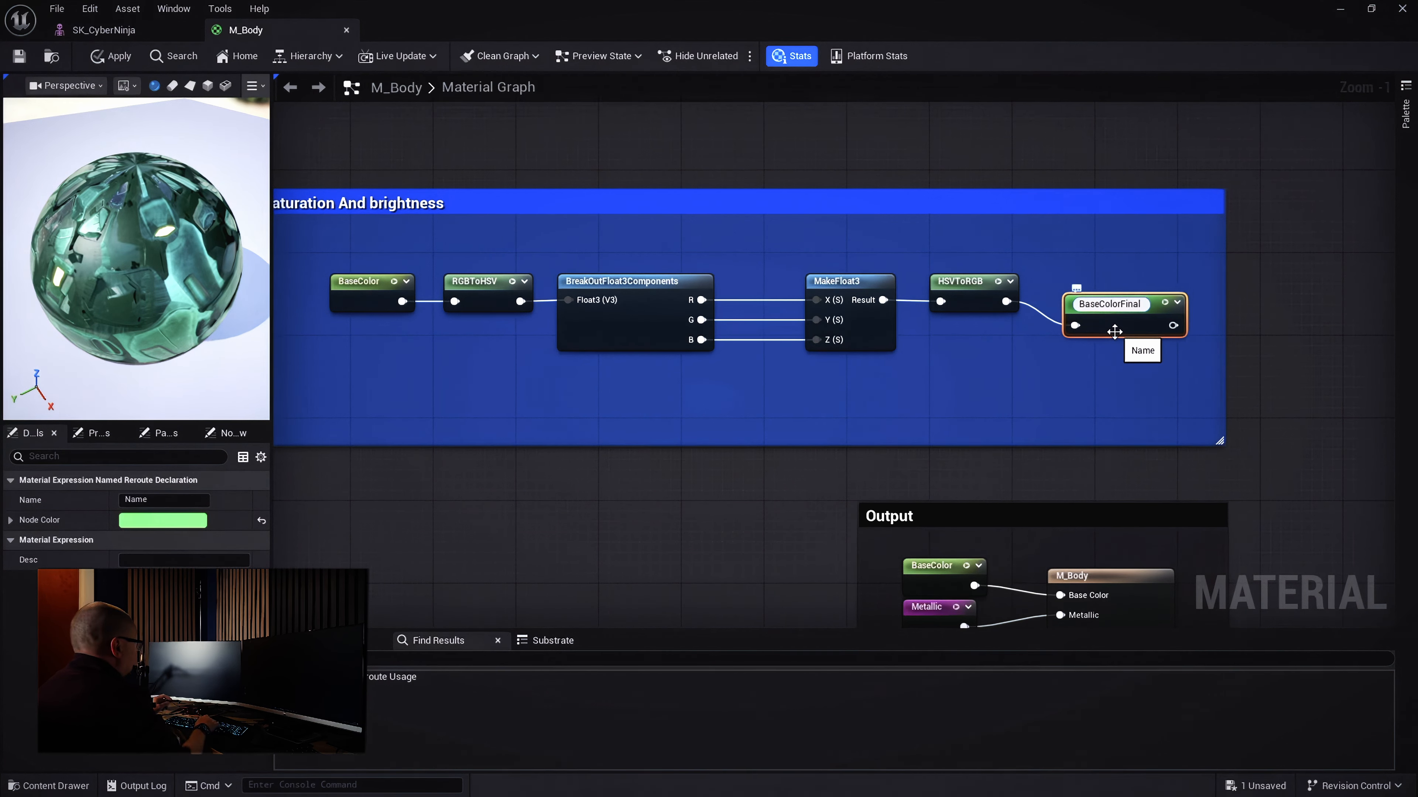
pyautogui.press('Return')
pyautogui.press('q')
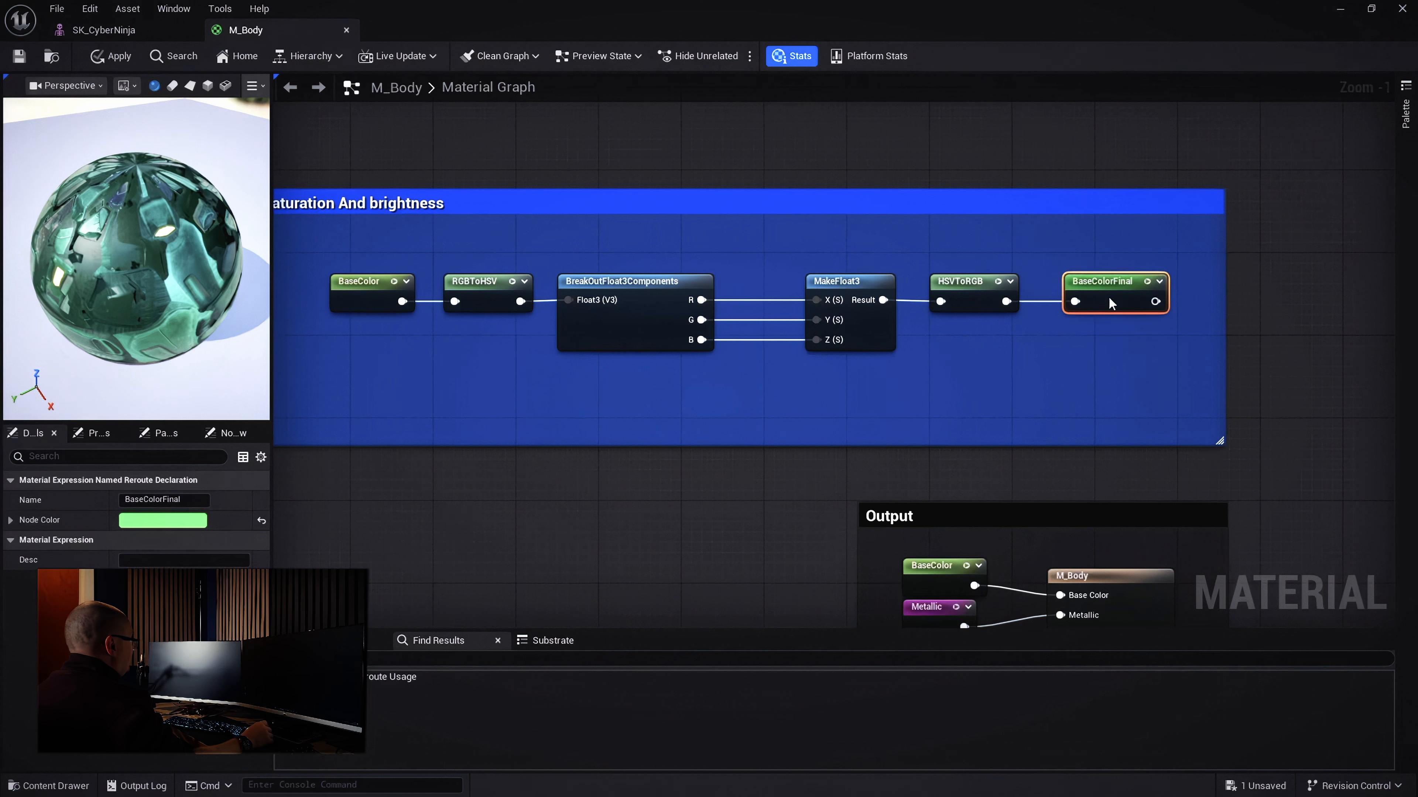
pyautogui.scroll(-1, 1107, 296)
pyautogui.moveTo(1092, 396); pyautogui.dragTo(1133, 168, button='right')
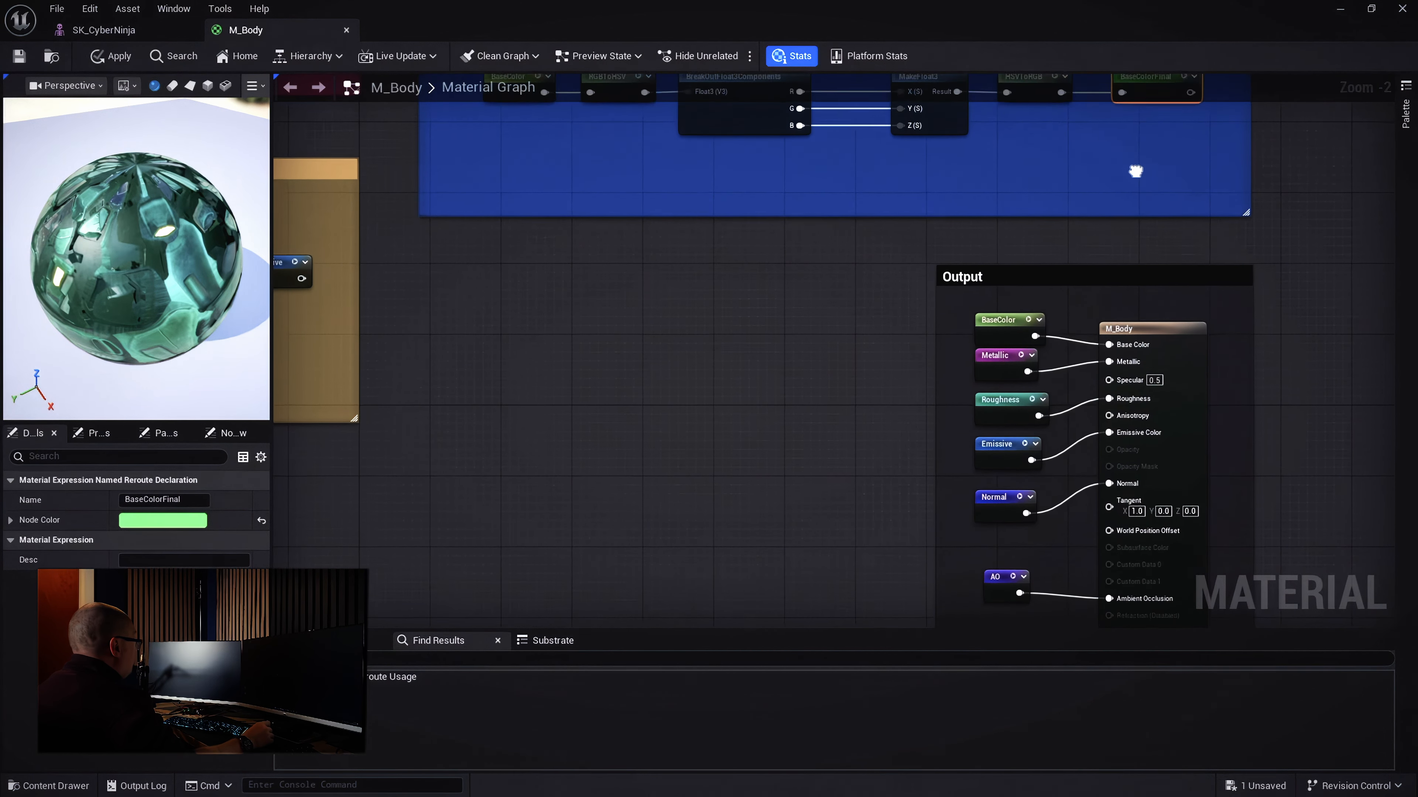
pyautogui.moveTo(1108, 263); pyautogui.dragTo(1110, 246)
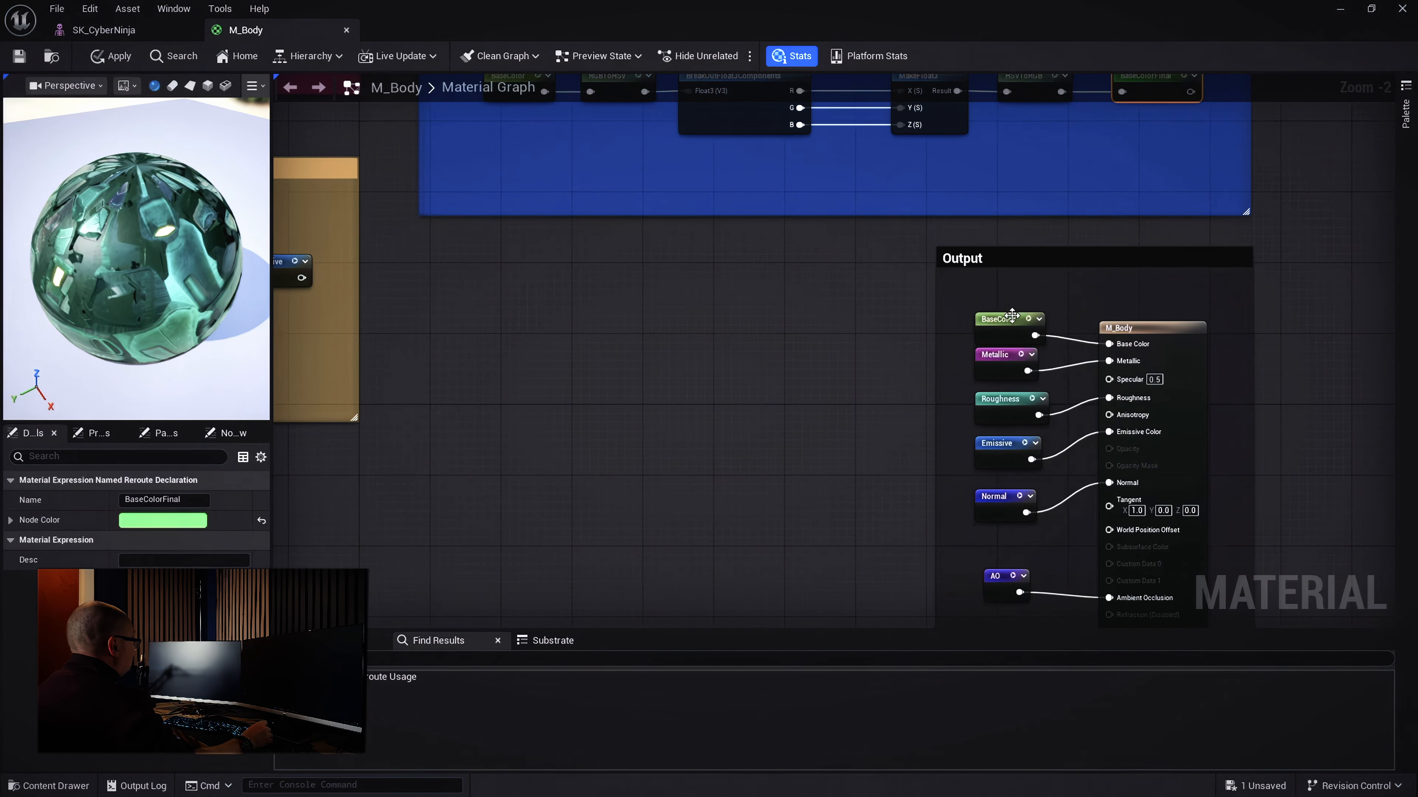
pyautogui.click(1012, 316)
pyautogui.scroll(2, 1026, 302)
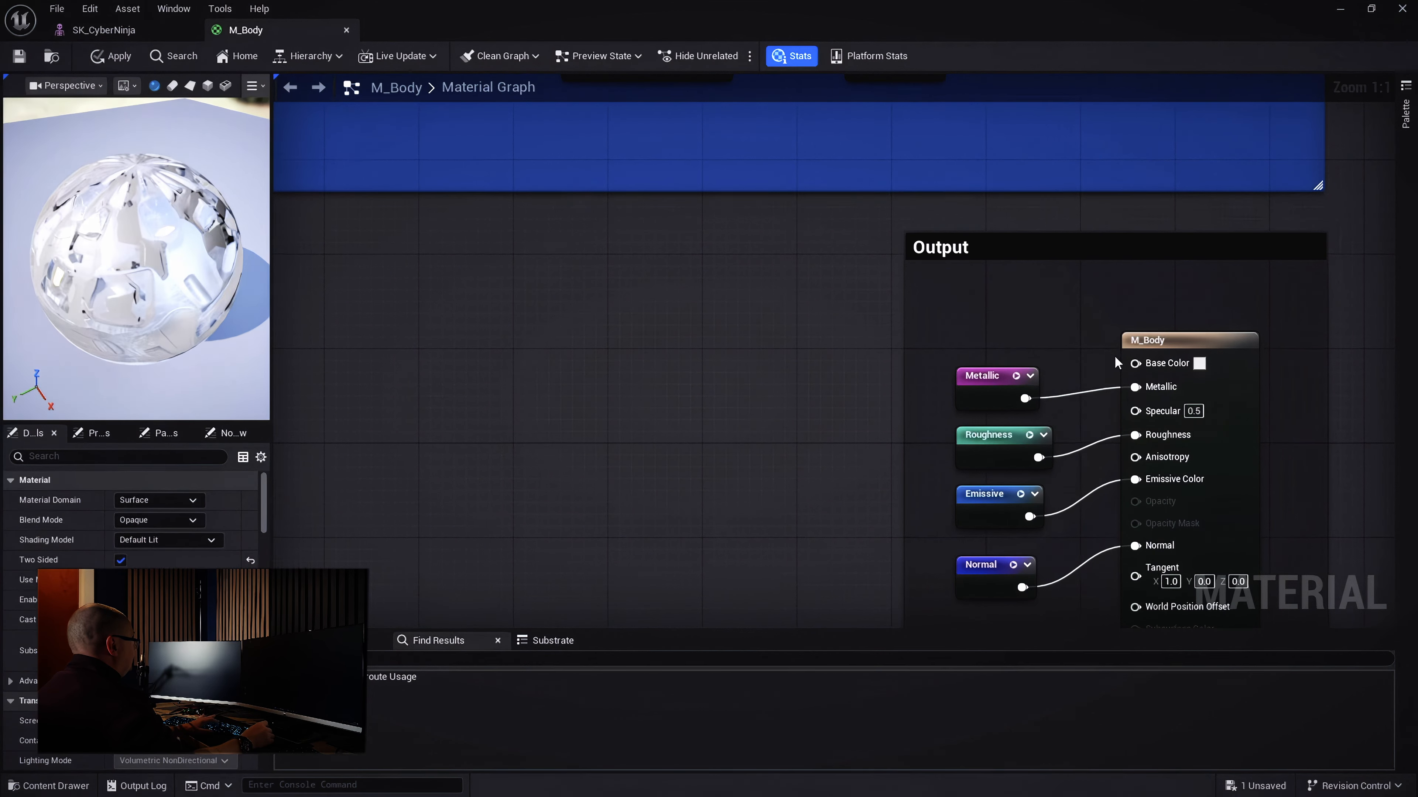
pyautogui.moveTo(1135, 363); pyautogui.dragTo(1035, 316)
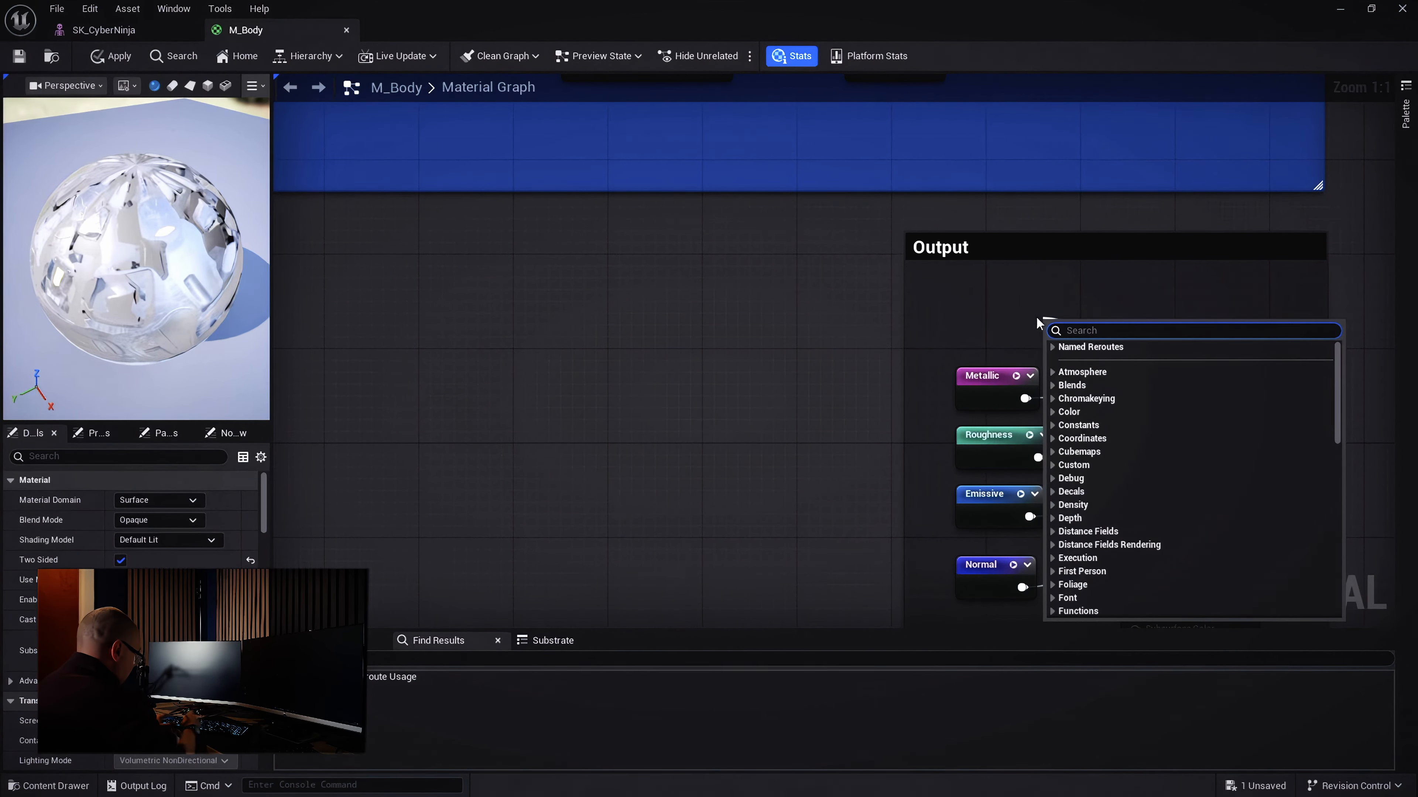
pyautogui.write('basecolor')
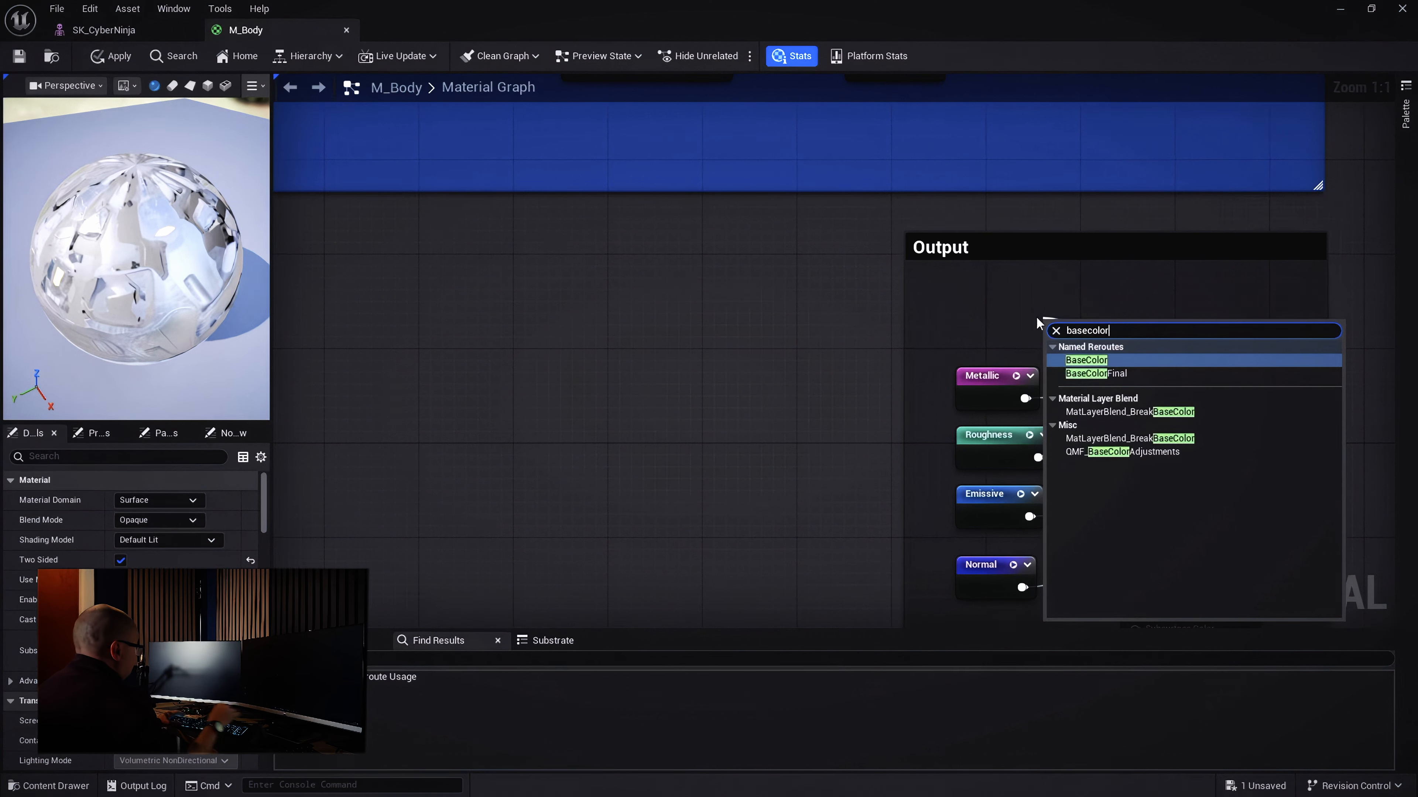
pyautogui.click(1123, 376)
pyautogui.moveTo(1102, 310); pyautogui.dragTo(1006, 312)
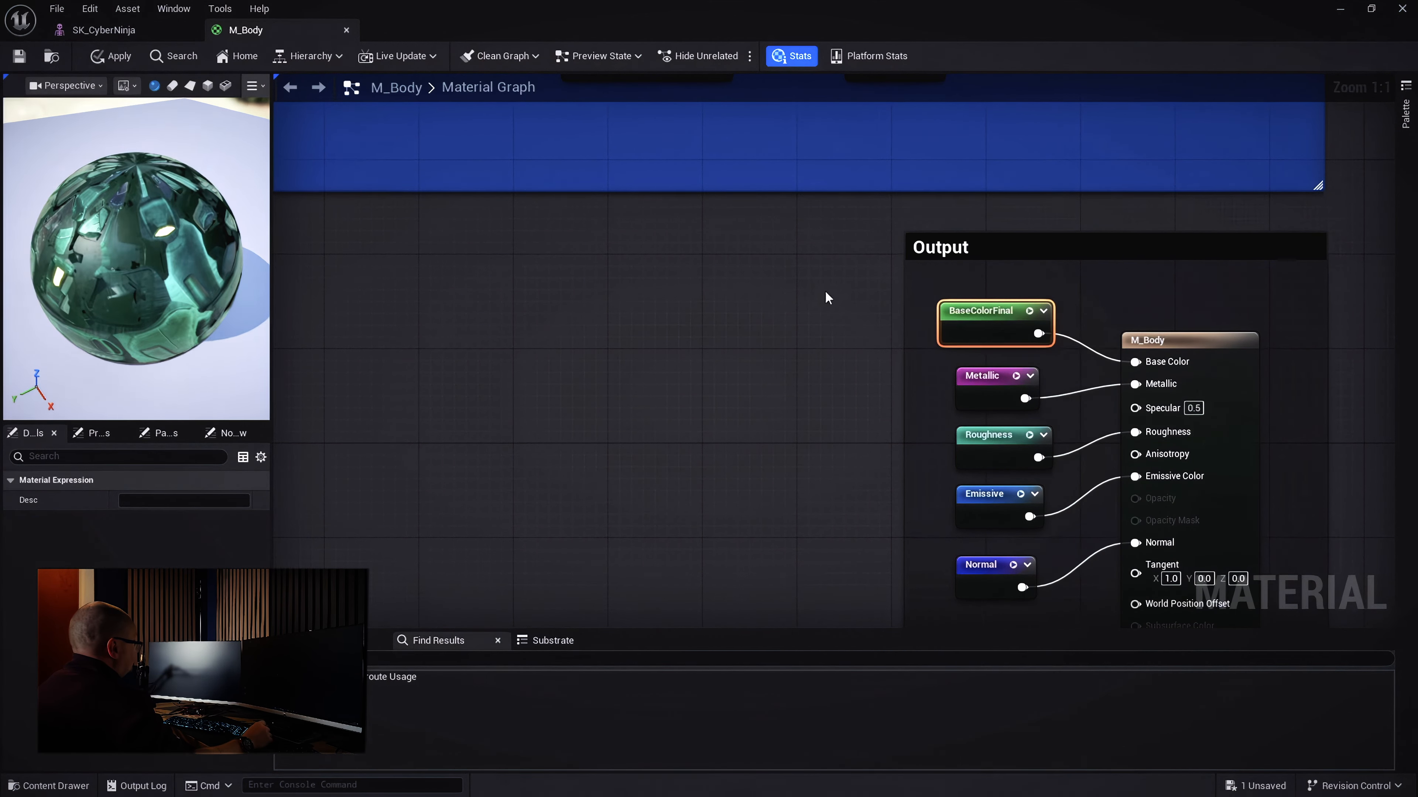
pyautogui.scroll(-2, 831, 307)
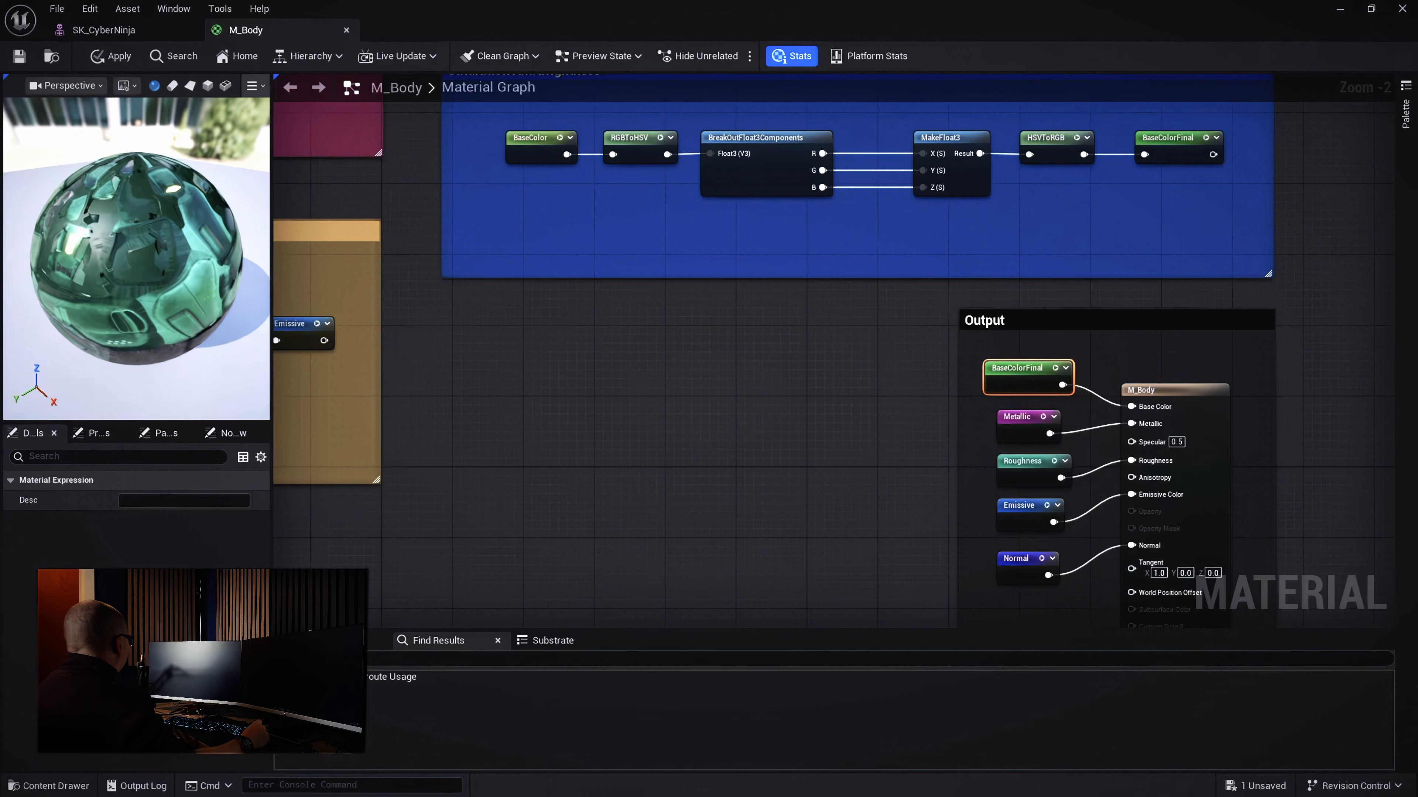
pyautogui.scroll(-2, 815, 224)
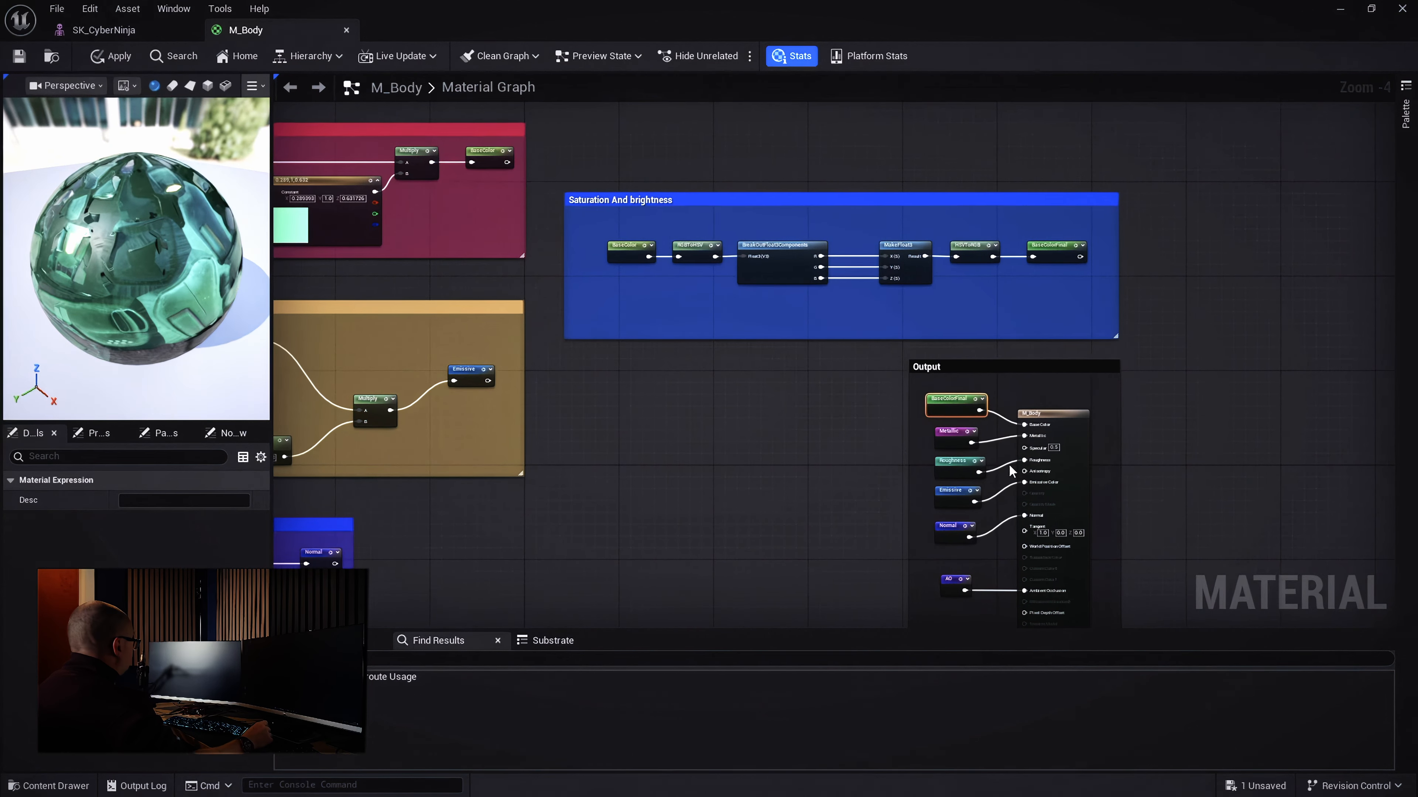
# Change the BaseColor tint constant to red in the Color Picker
pyautogui.moveTo(207, 269)
pyautogui.mouseDown()
pyautogui.moveTo(254, 288)
pyautogui.moveTo(219, 279)
pyautogui.mouseUp()
pyautogui.moveTo(605, 314); pyautogui.dragTo(851, 396, button='right')
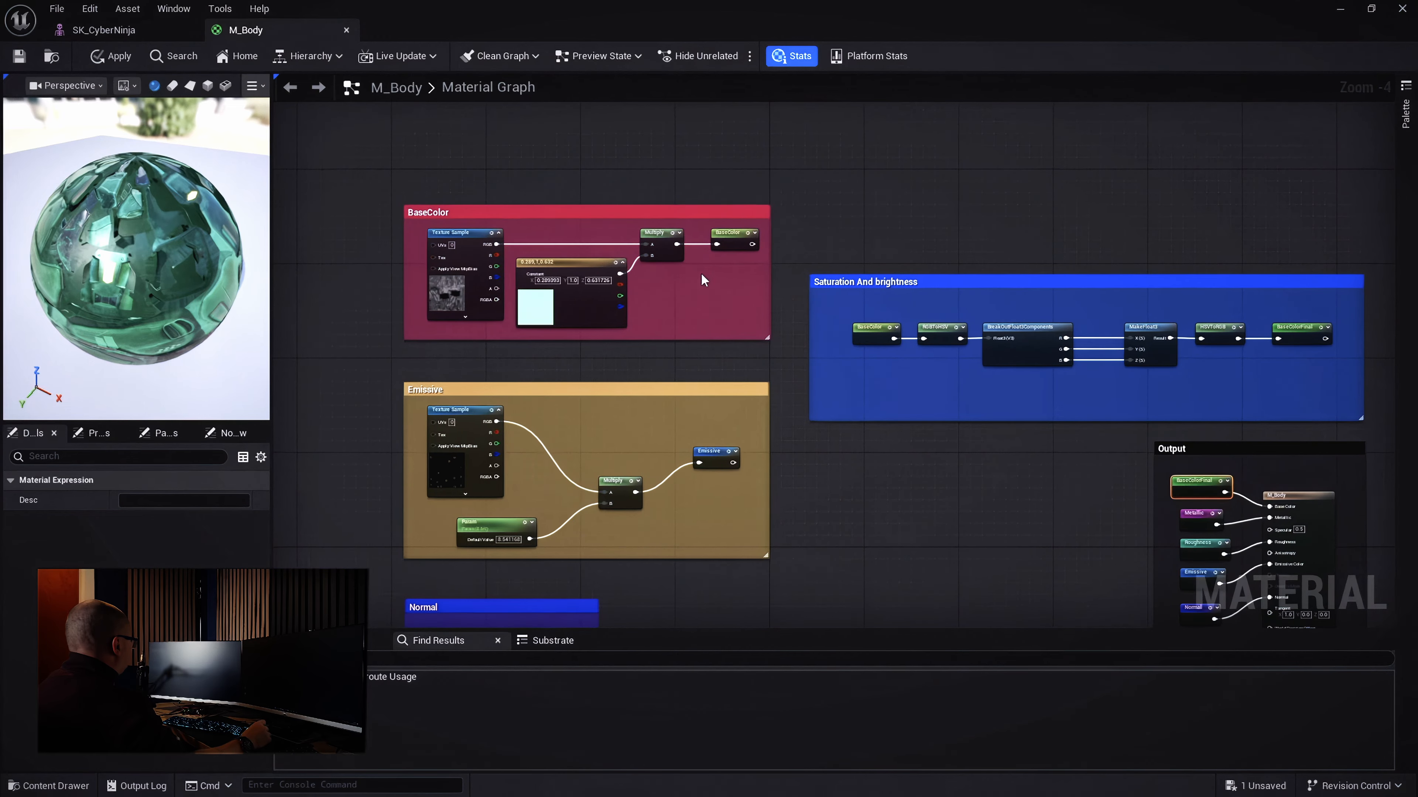
pyautogui.click(530, 314)
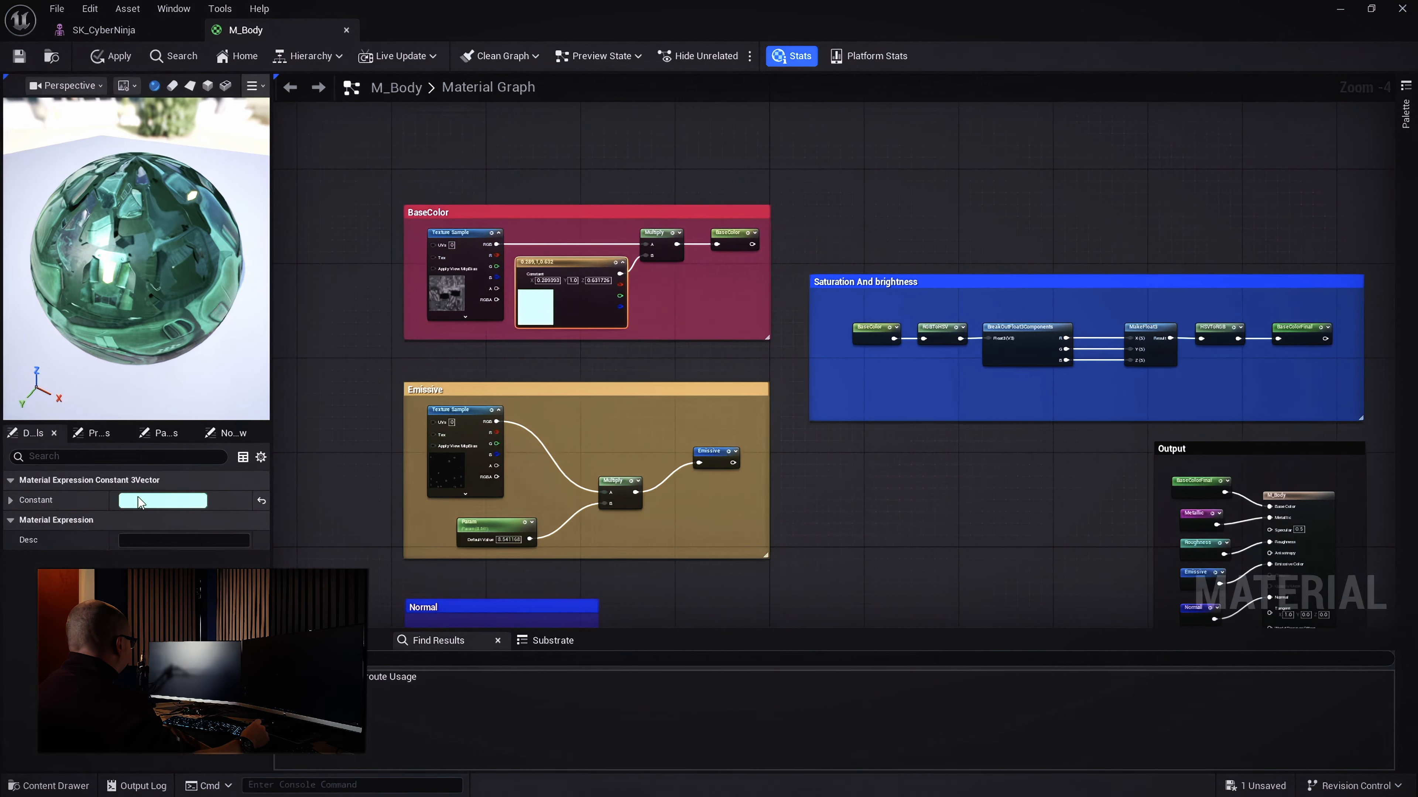
pyautogui.click(168, 500)
pyautogui.moveTo(279, 513); pyautogui.dragTo(299, 482)
pyautogui.click(379, 708)
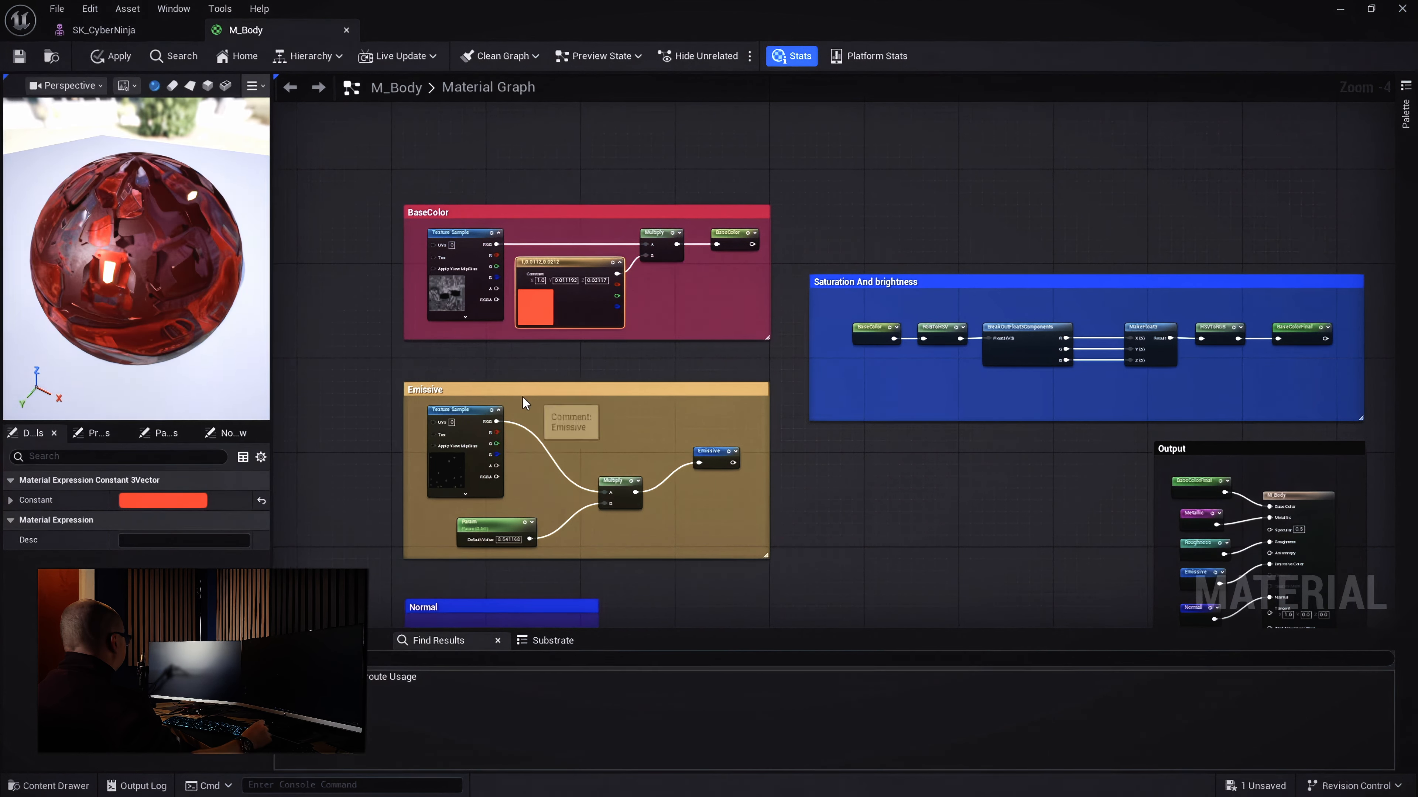
# Apply the red tint to the material, then undo it back to pale cyan
pyautogui.click(90, 9)
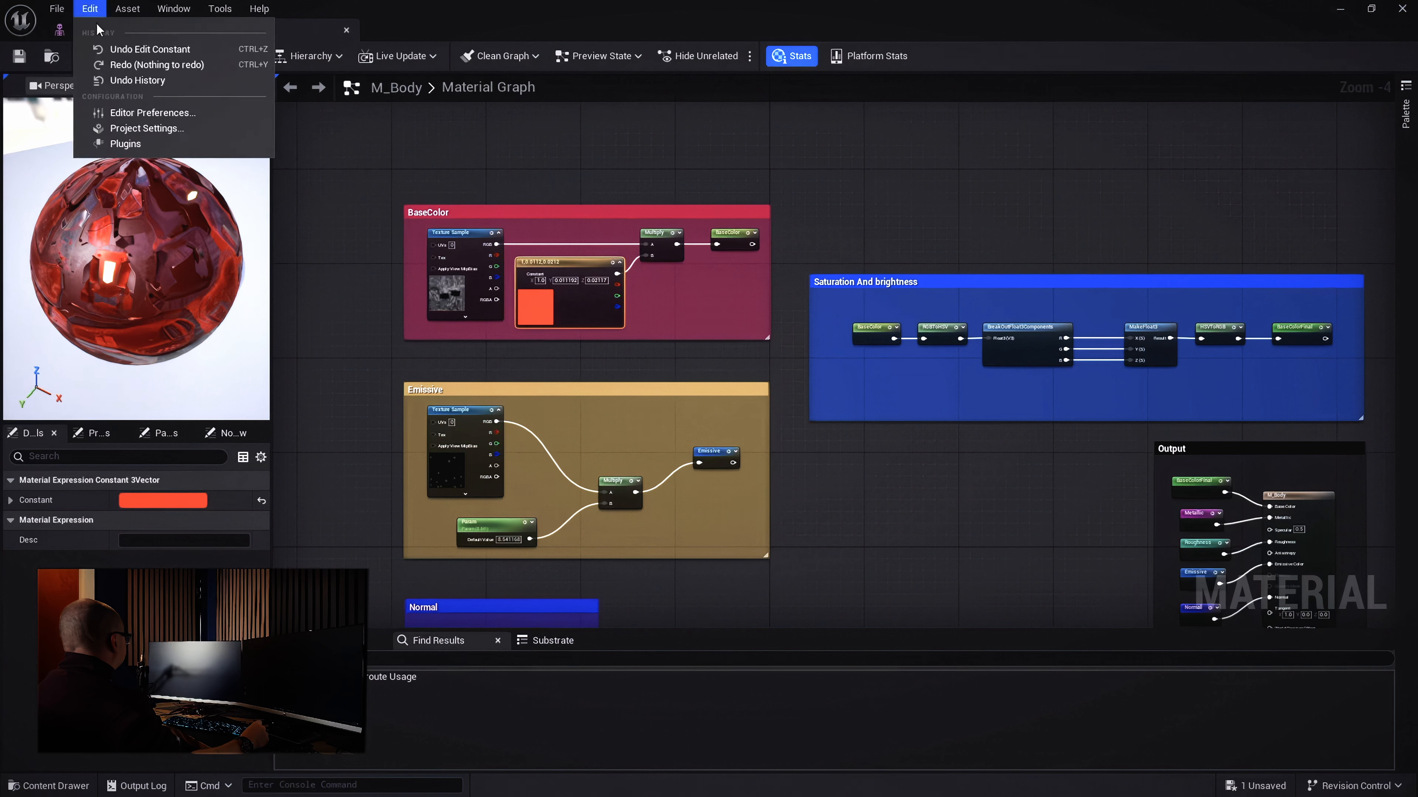
pyautogui.click(108, 53)
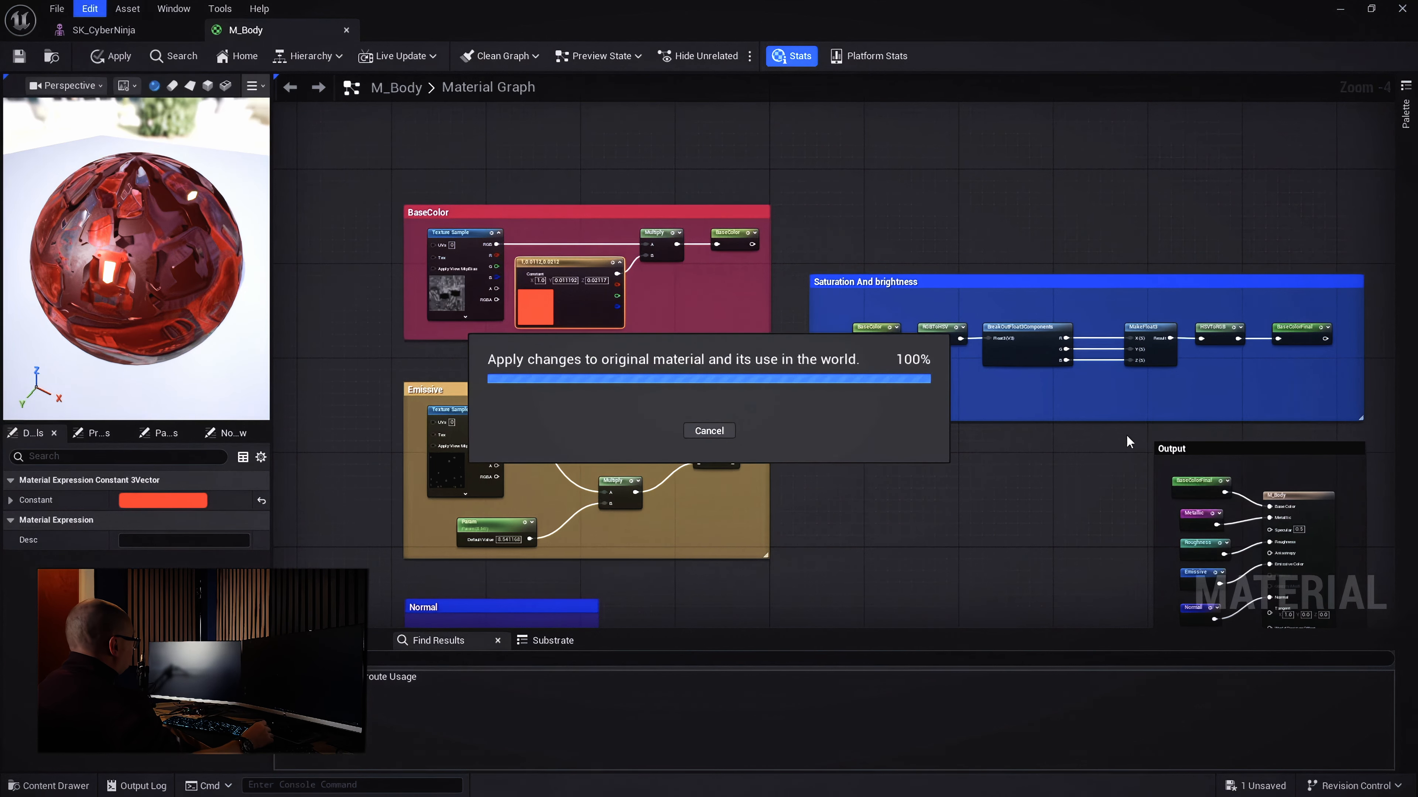
pyautogui.hotkey('ctrl', 'z')
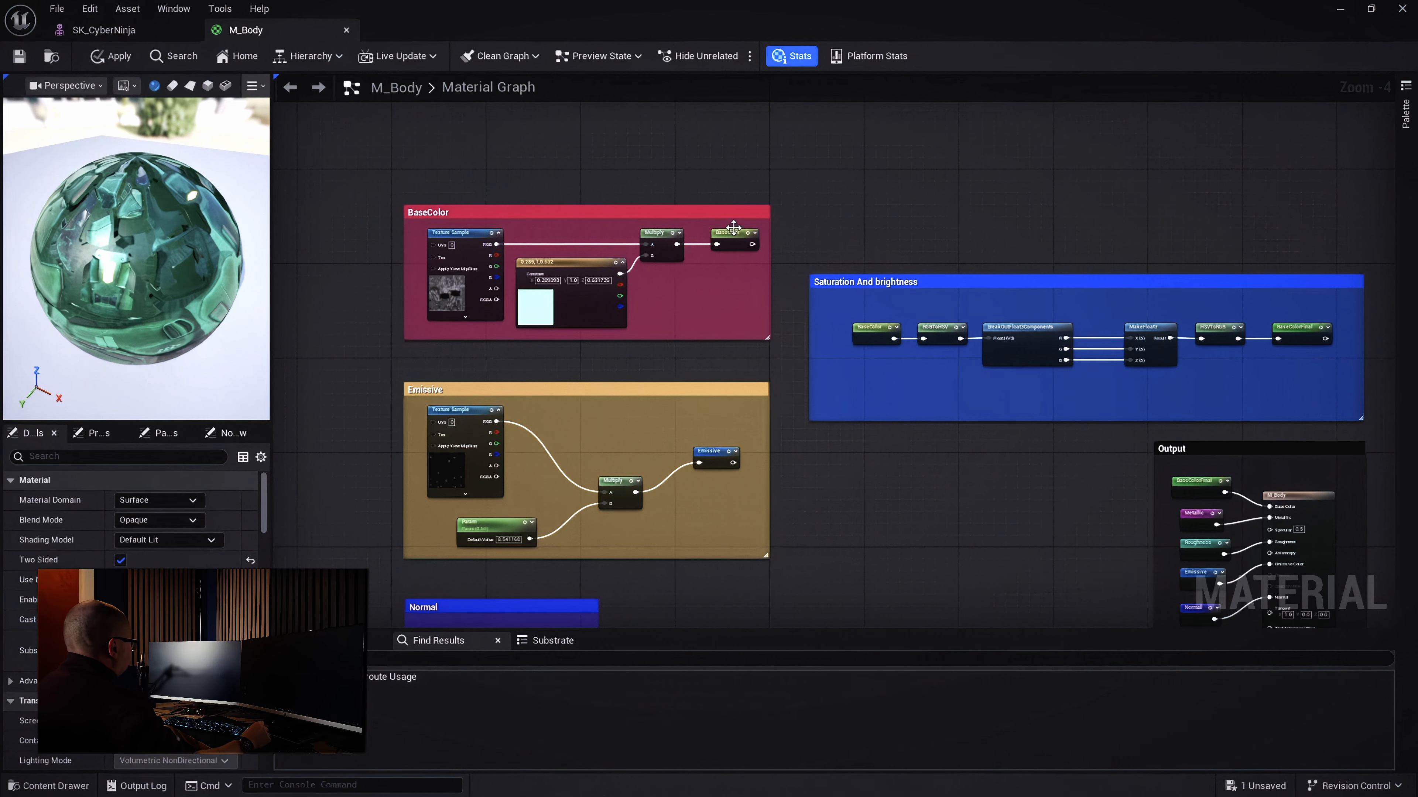
pyautogui.scroll(4, 761, 238)
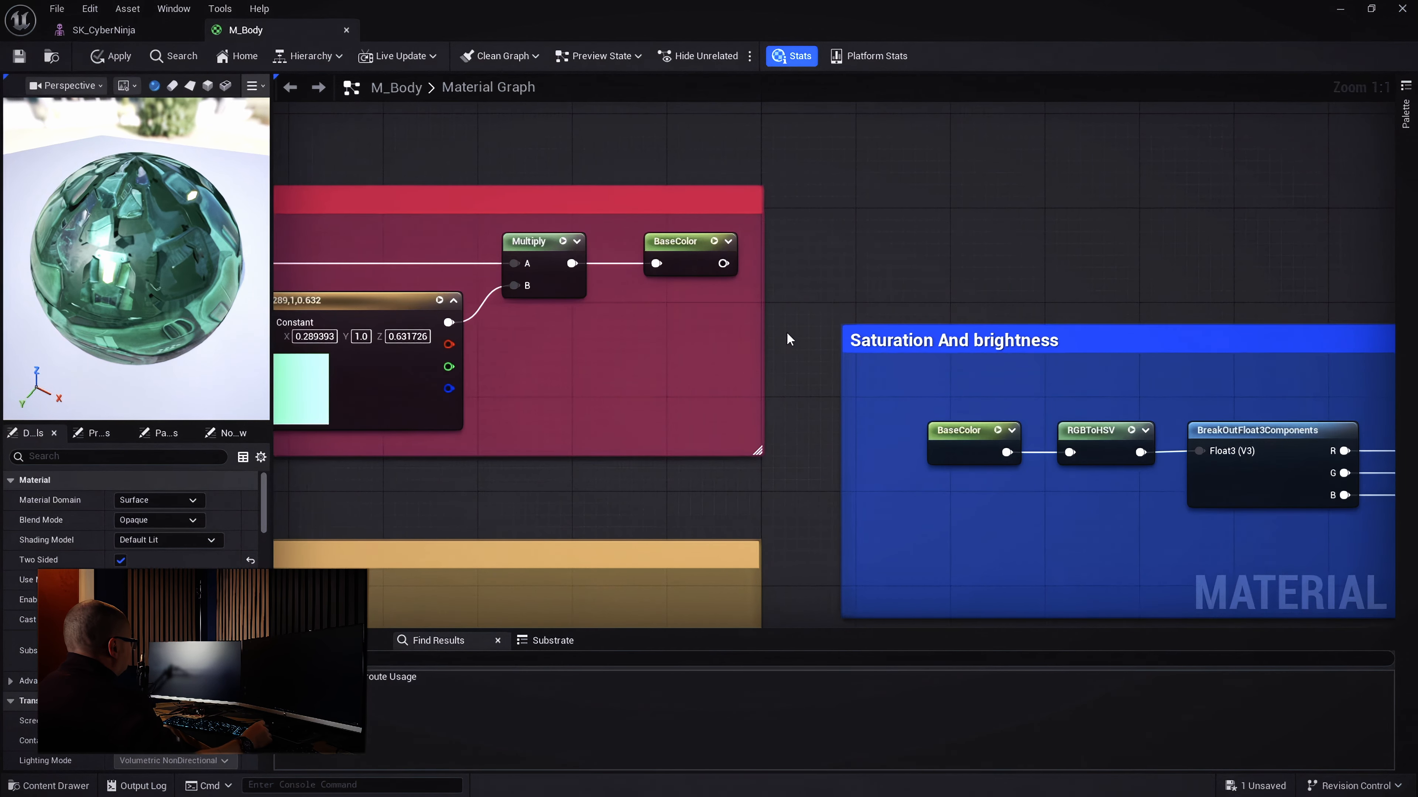
# Pan along the HSV chain from RGBToHSV through HSVToRGB to the Output group and back
pyautogui.moveTo(1044, 522); pyautogui.dragTo(761, 395, button='right')
pyautogui.moveTo(780, 451); pyautogui.dragTo(660, 461, button='right')
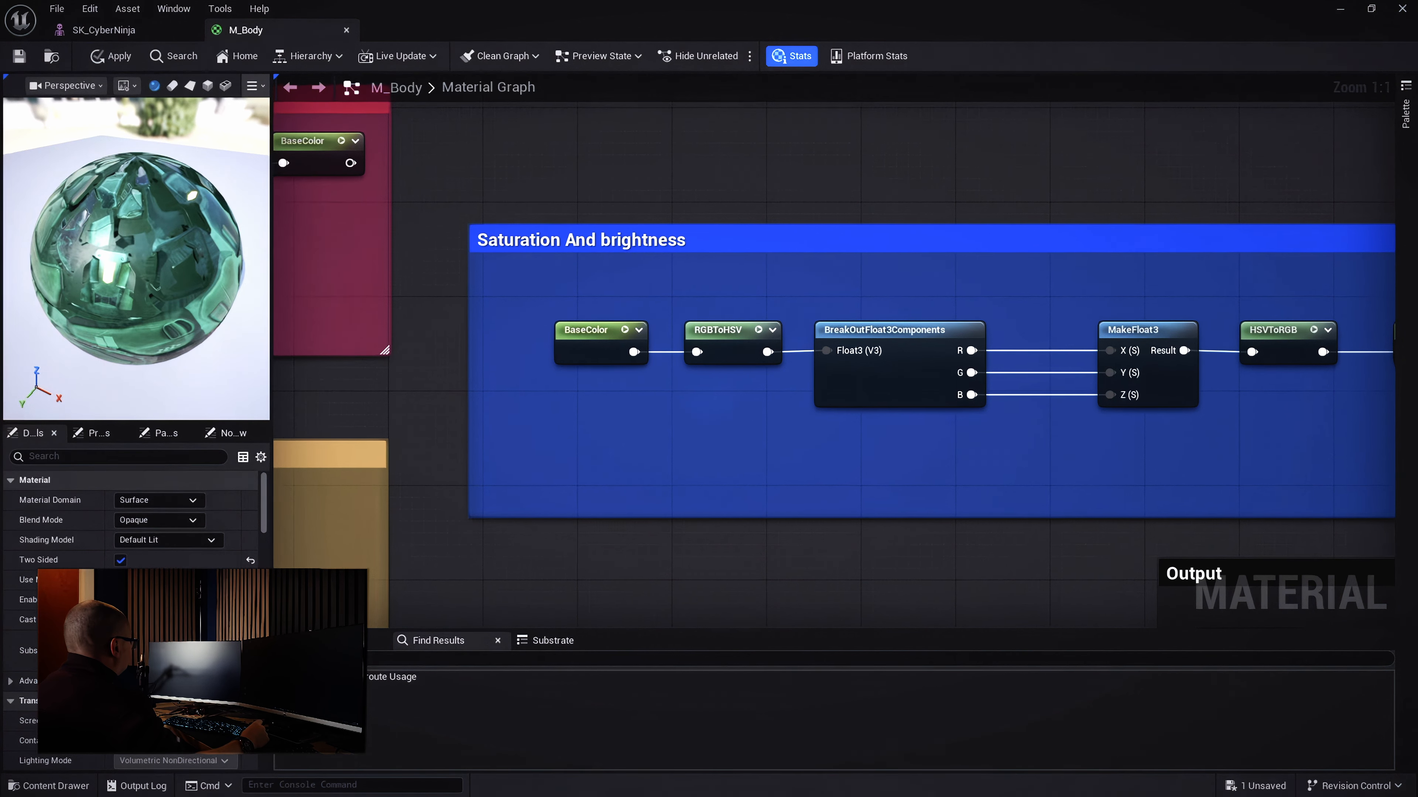
pyautogui.moveTo(634, 352)
pyautogui.mouseDown(button='right')
pyautogui.moveTo(630, 411)
pyautogui.moveTo(630, 344)
pyautogui.mouseUp(button='right')
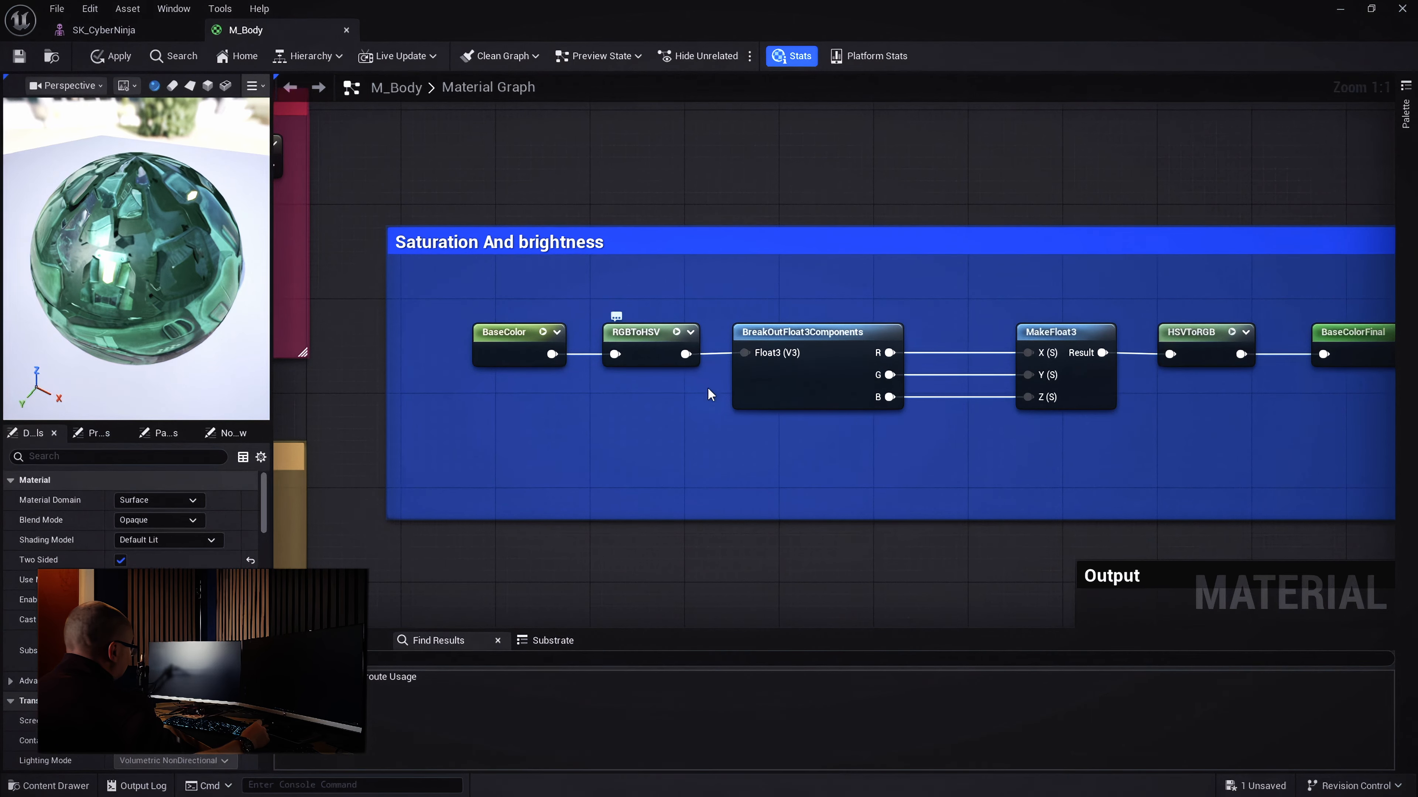
pyautogui.moveTo(708, 394); pyautogui.dragTo(525, 391, button='right')
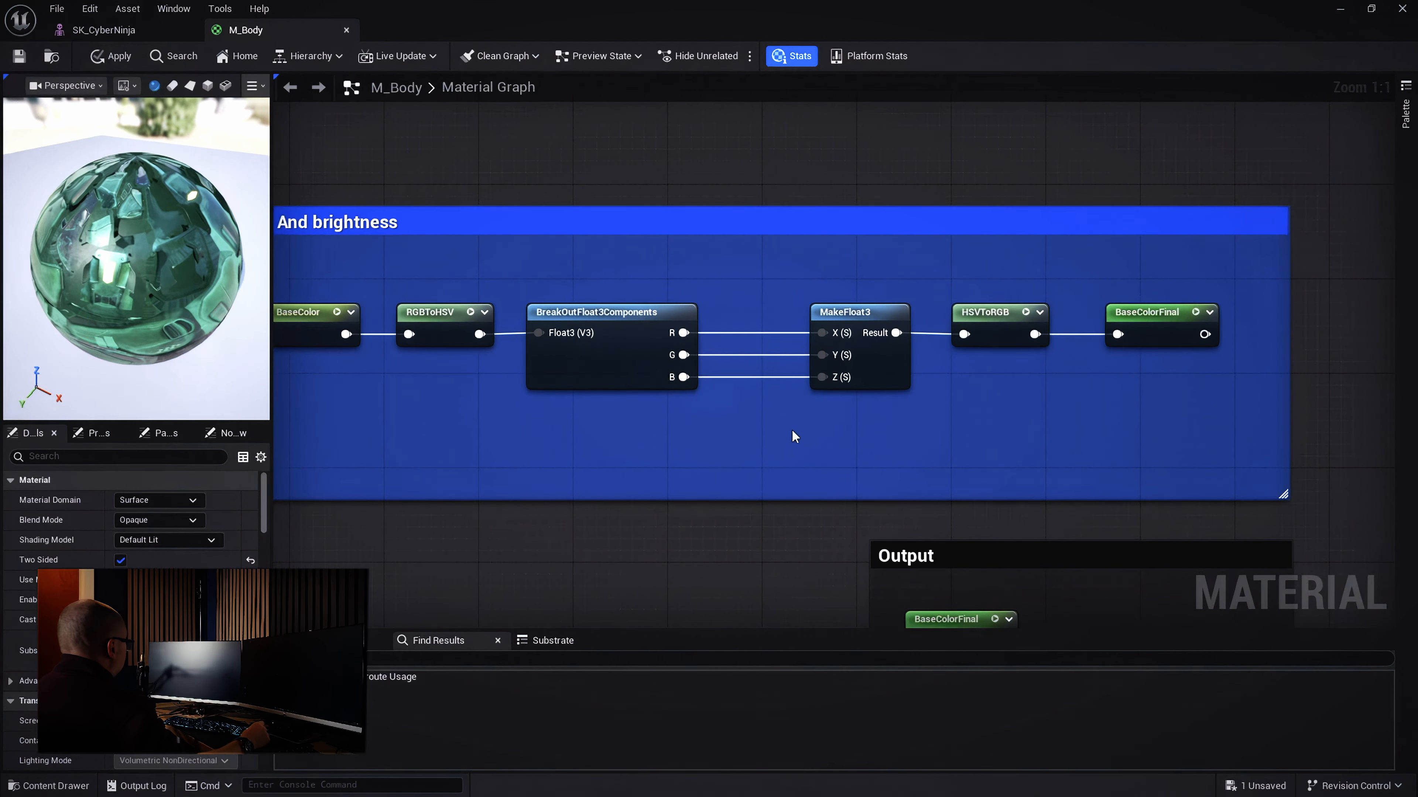
pyautogui.moveTo(837, 364); pyautogui.dragTo(722, 359, button='right')
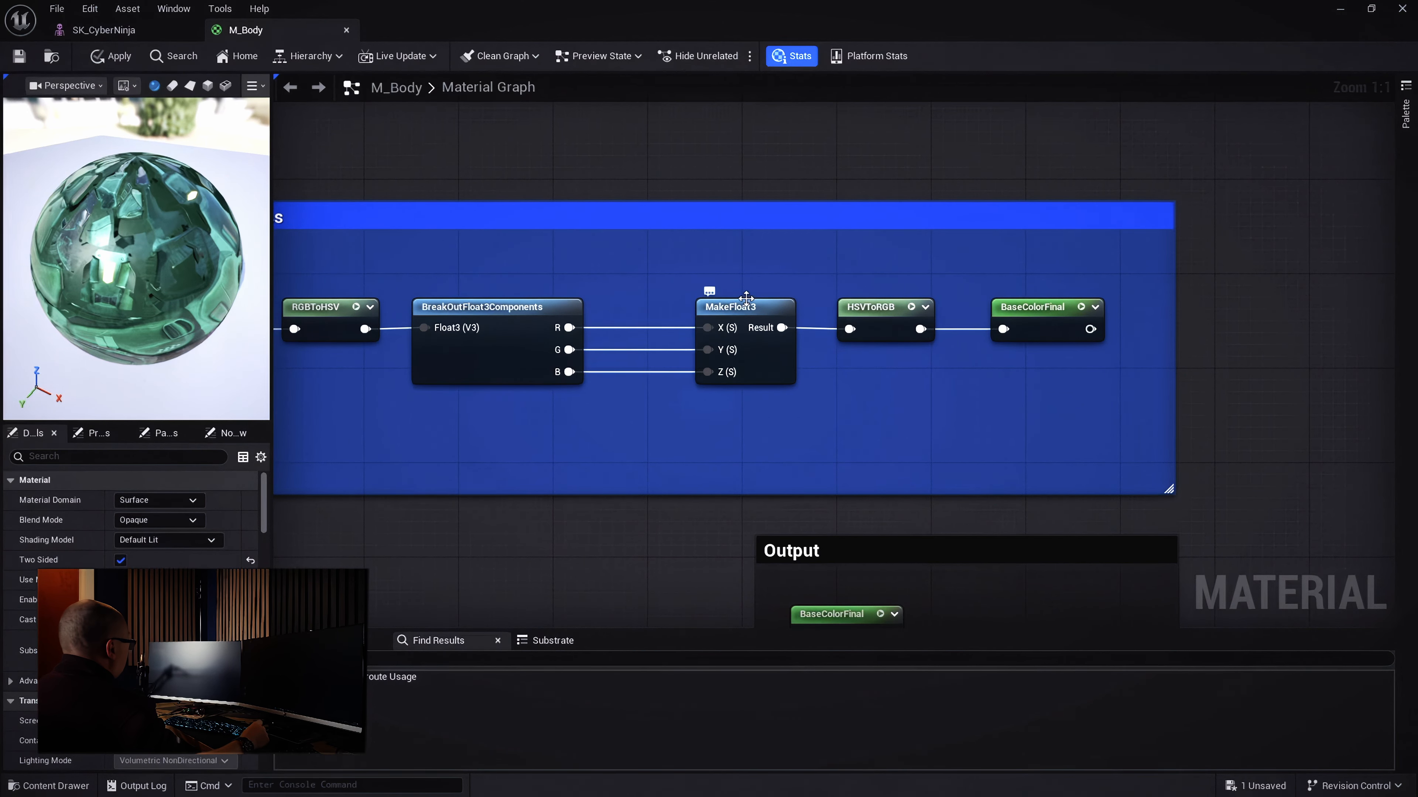
pyautogui.moveTo(876, 417); pyautogui.dragTo(785, 389, button='right')
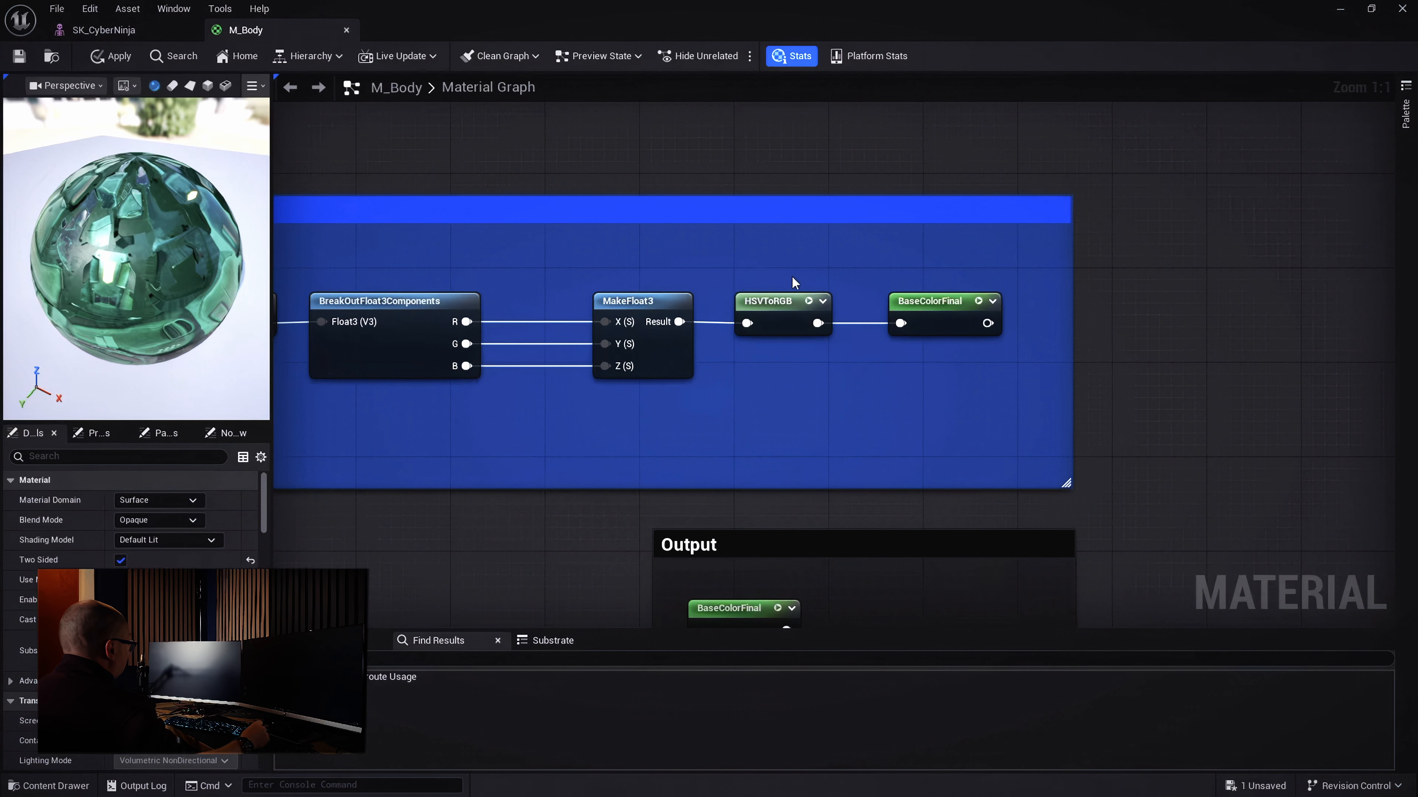
pyautogui.moveTo(897, 393); pyautogui.dragTo(951, 155, button='right')
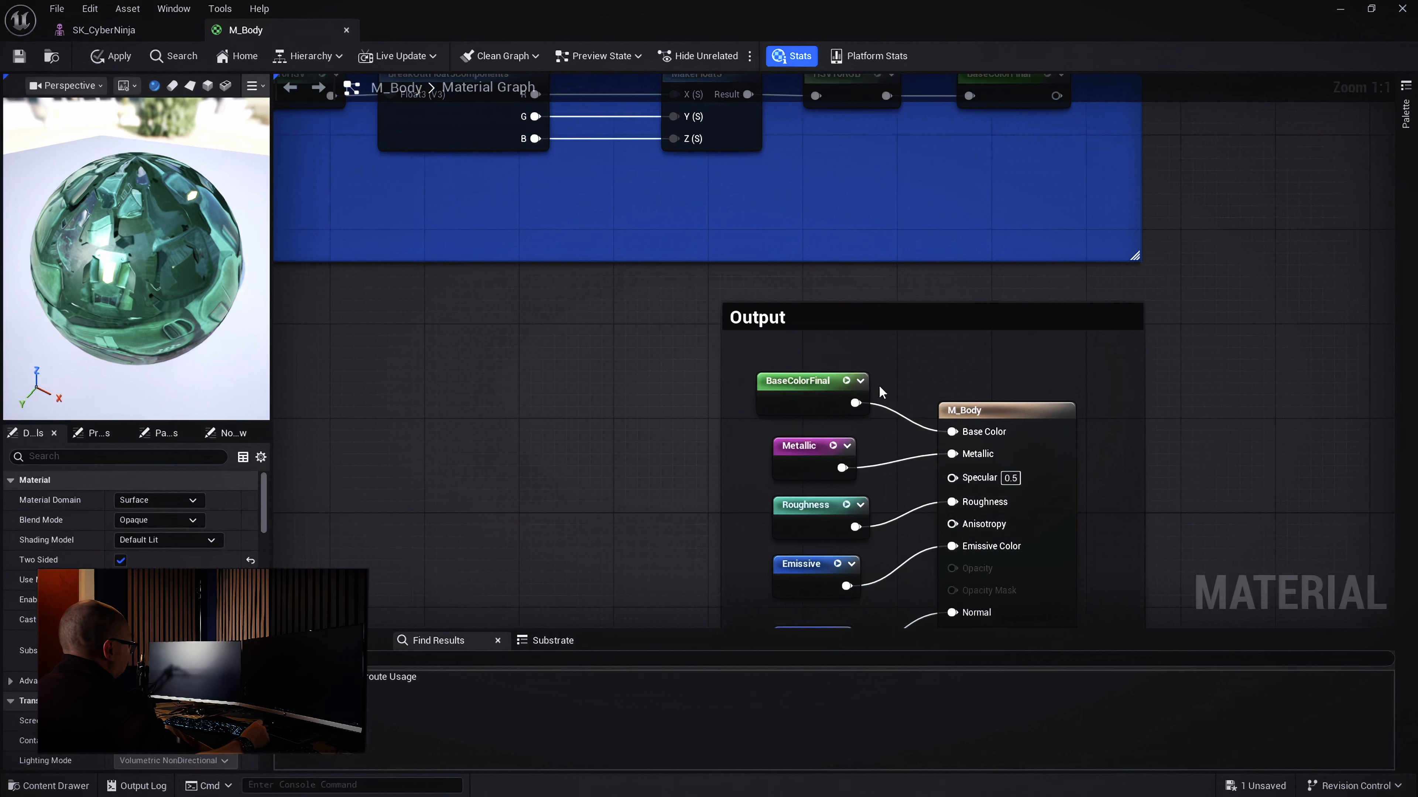
pyautogui.moveTo(559, 416); pyautogui.dragTo(874, 569, button='right')
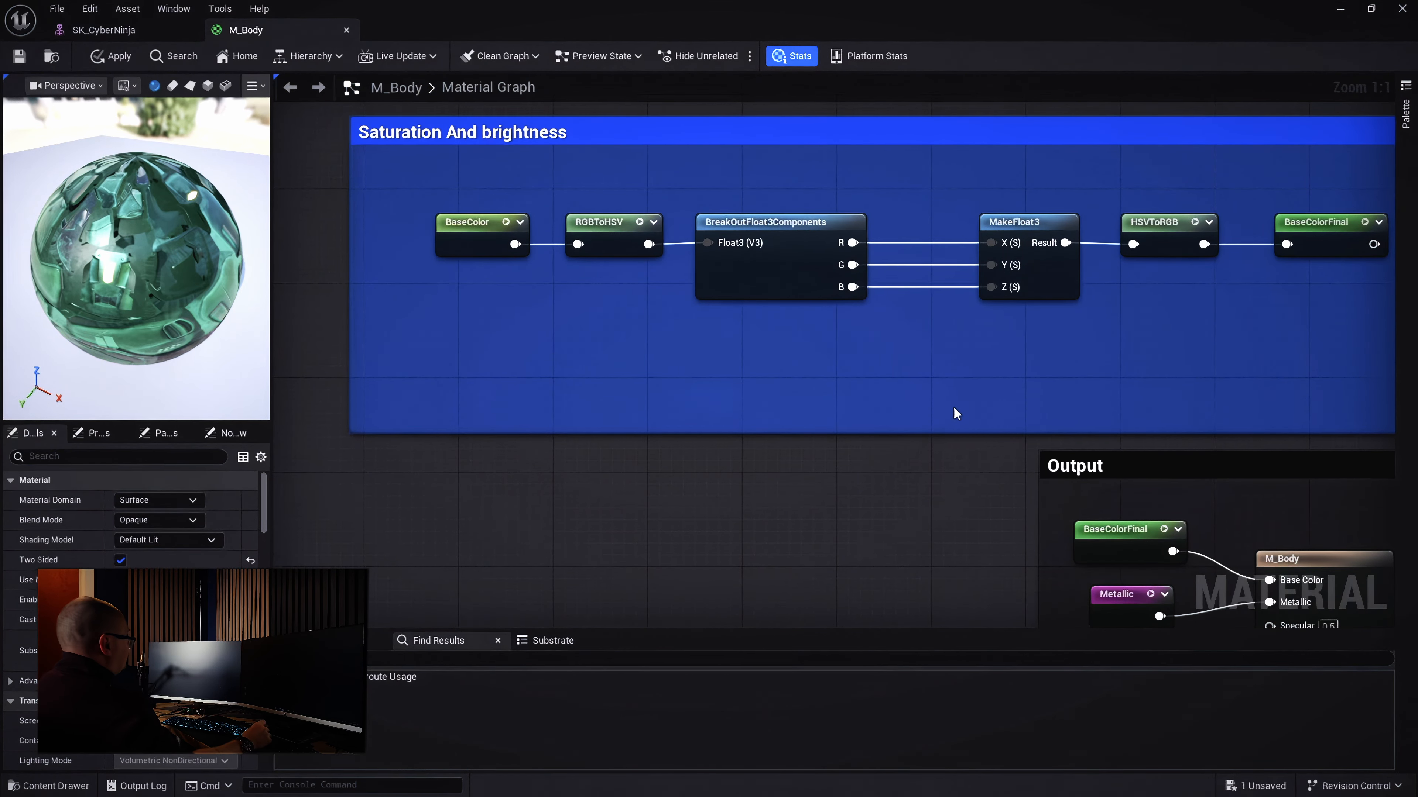
pyautogui.moveTo(953, 411); pyautogui.dragTo(922, 405, button='right')
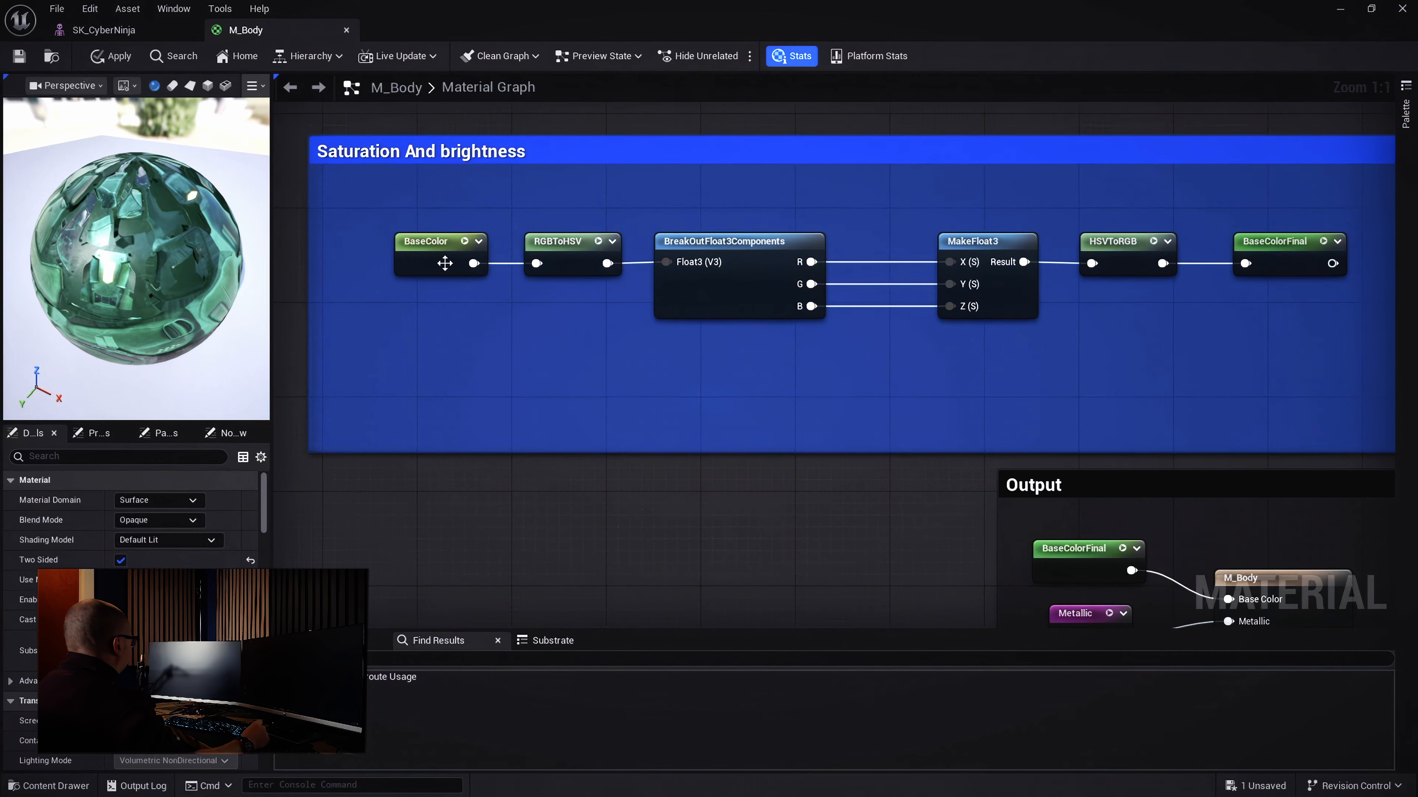
# Select the seven chain nodes, move them up, and deselect
pyautogui.moveTo(375, 247); pyautogui.dragTo(1357, 413)
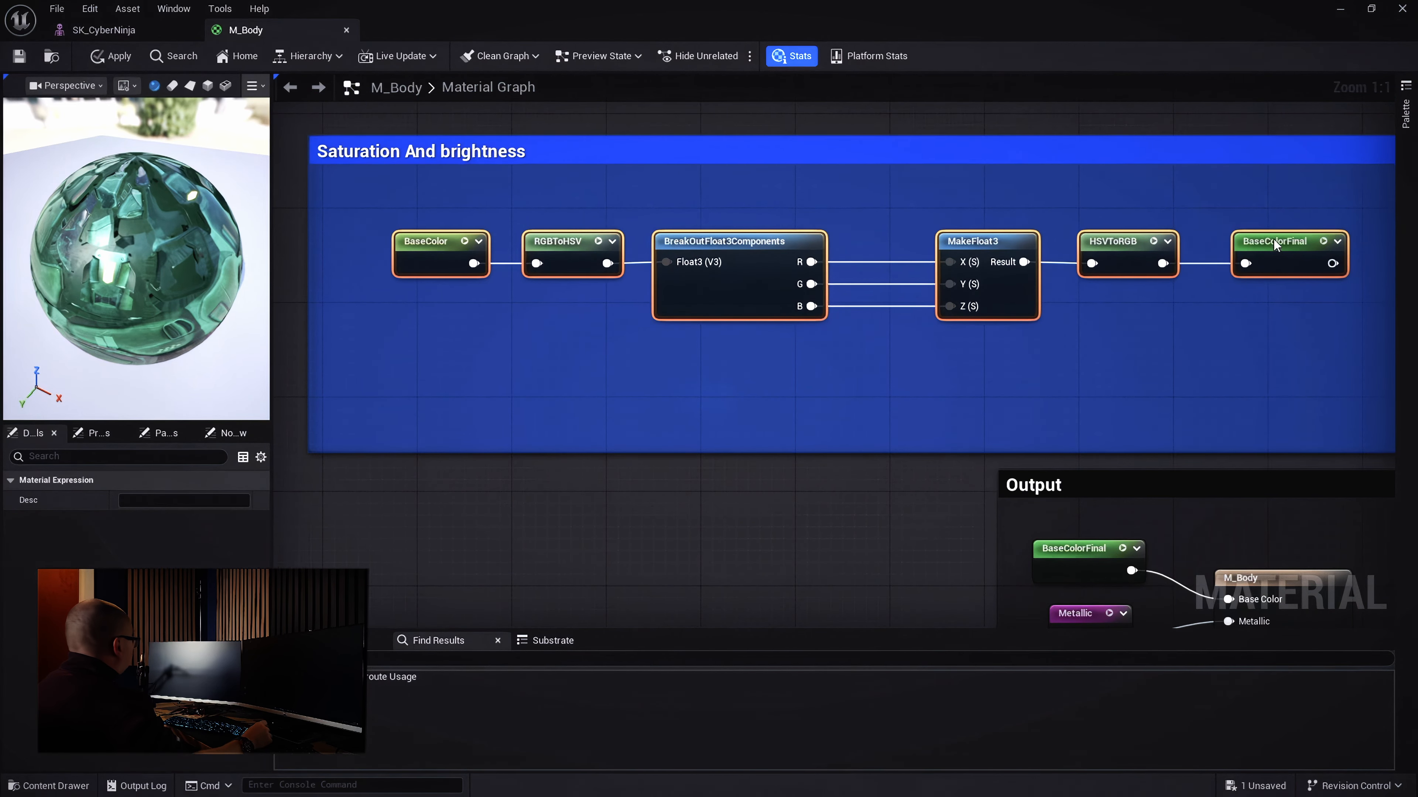
pyautogui.moveTo(1274, 241); pyautogui.dragTo(1265, 212)
pyautogui.click(838, 343)
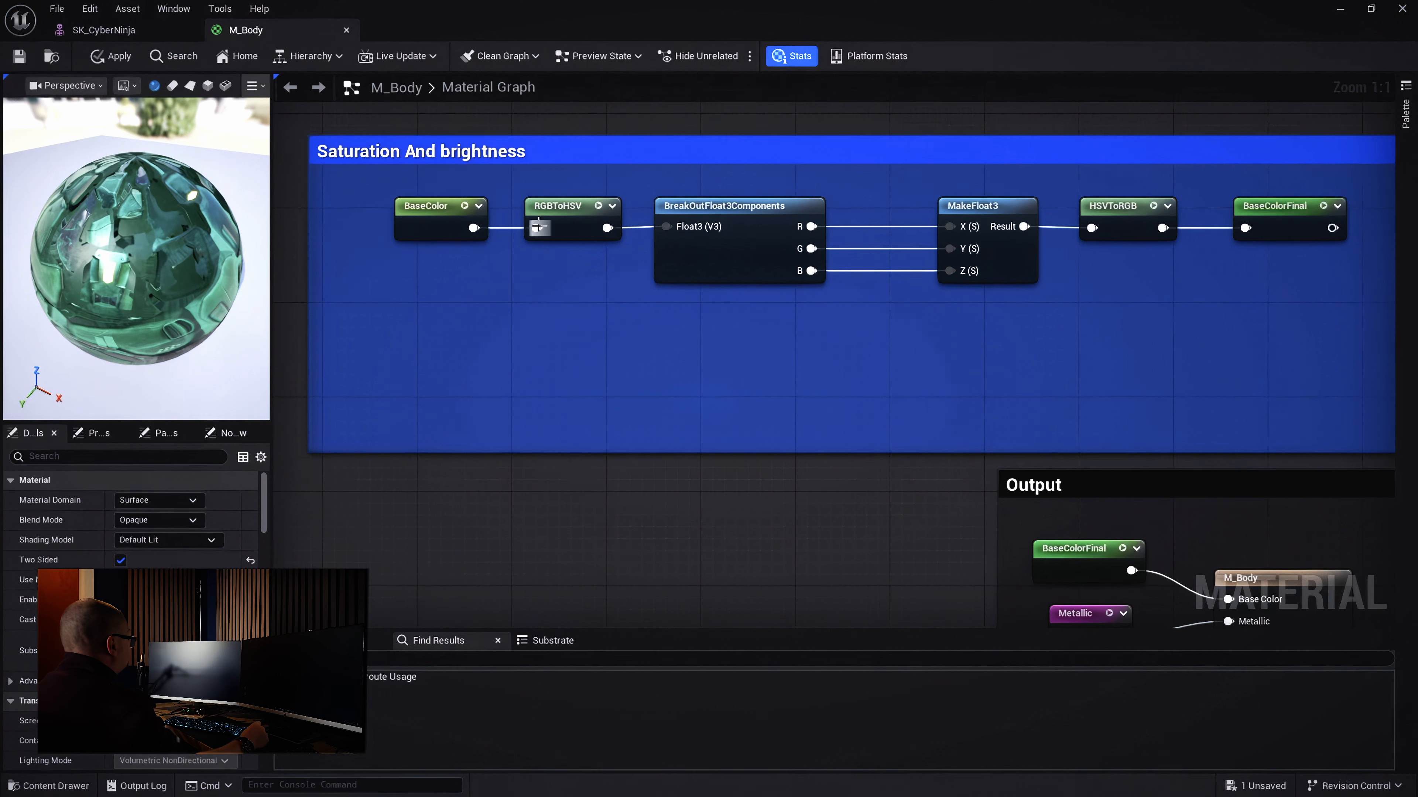
pyautogui.moveTo(559, 229)
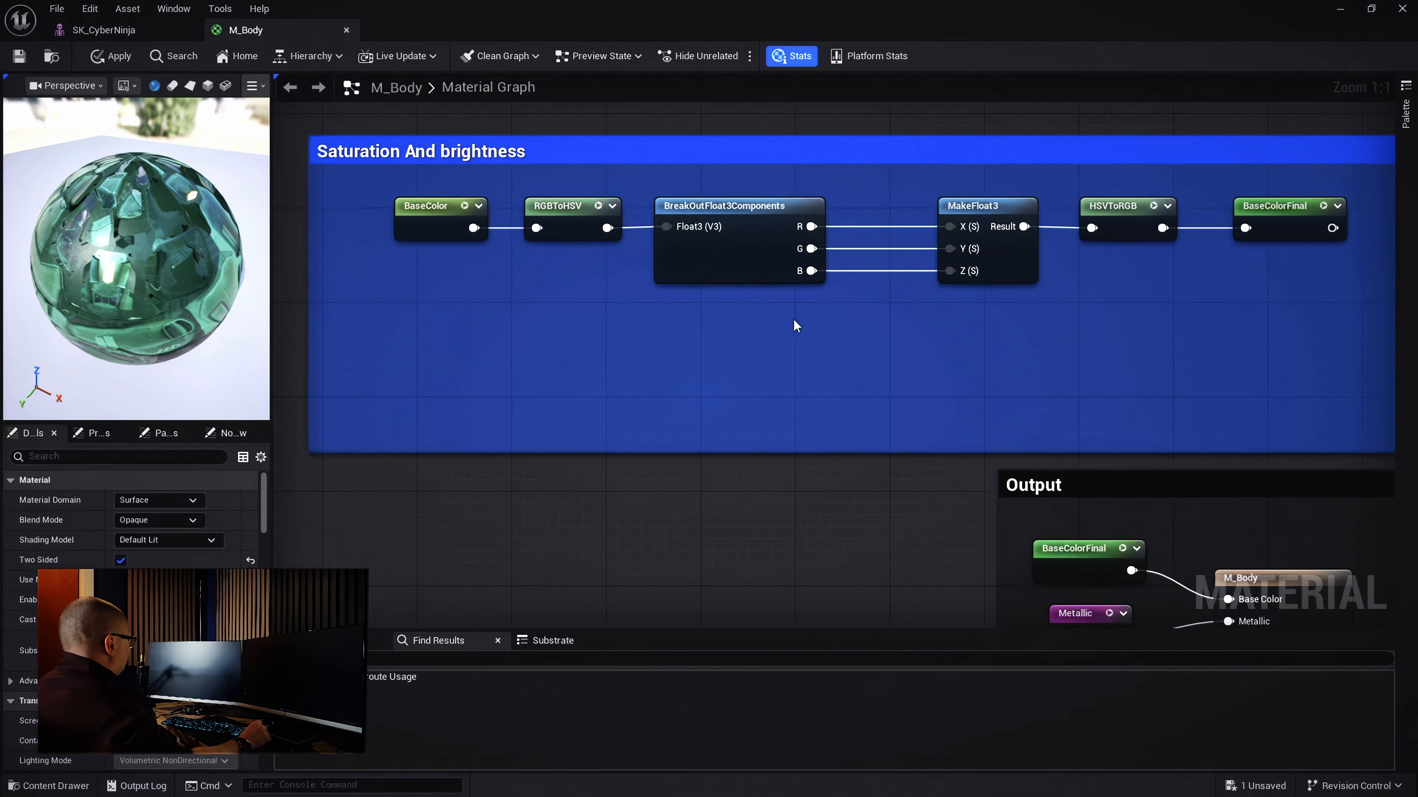
# Insert a Multiply node on the G channel and feed its result into MakeFloat3's Y input
pyautogui.moveTo(881, 310); pyautogui.dragTo(891, 259, button='right')
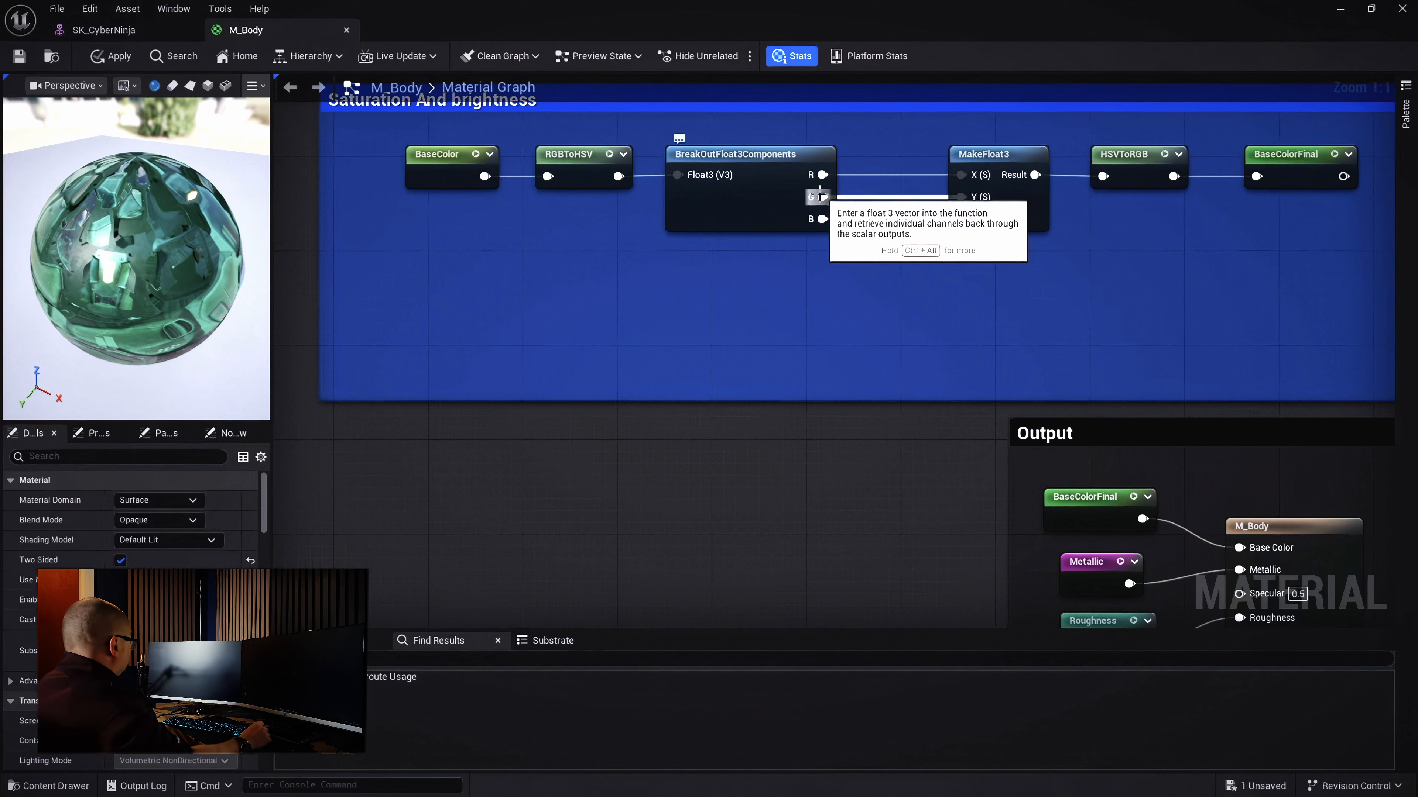
pyautogui.moveTo(822, 198); pyautogui.dragTo(858, 305)
pyautogui.write('mult')
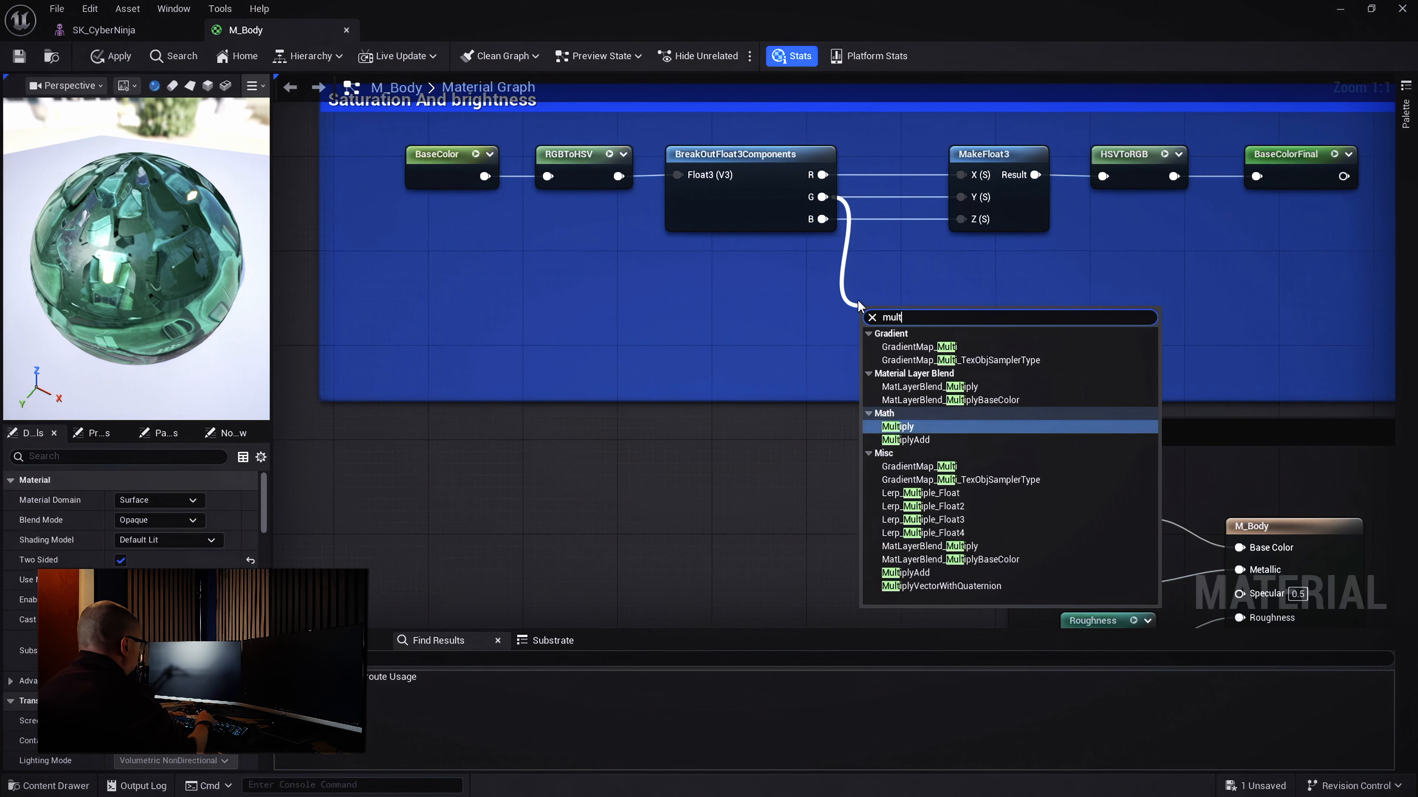
pyautogui.click(918, 426)
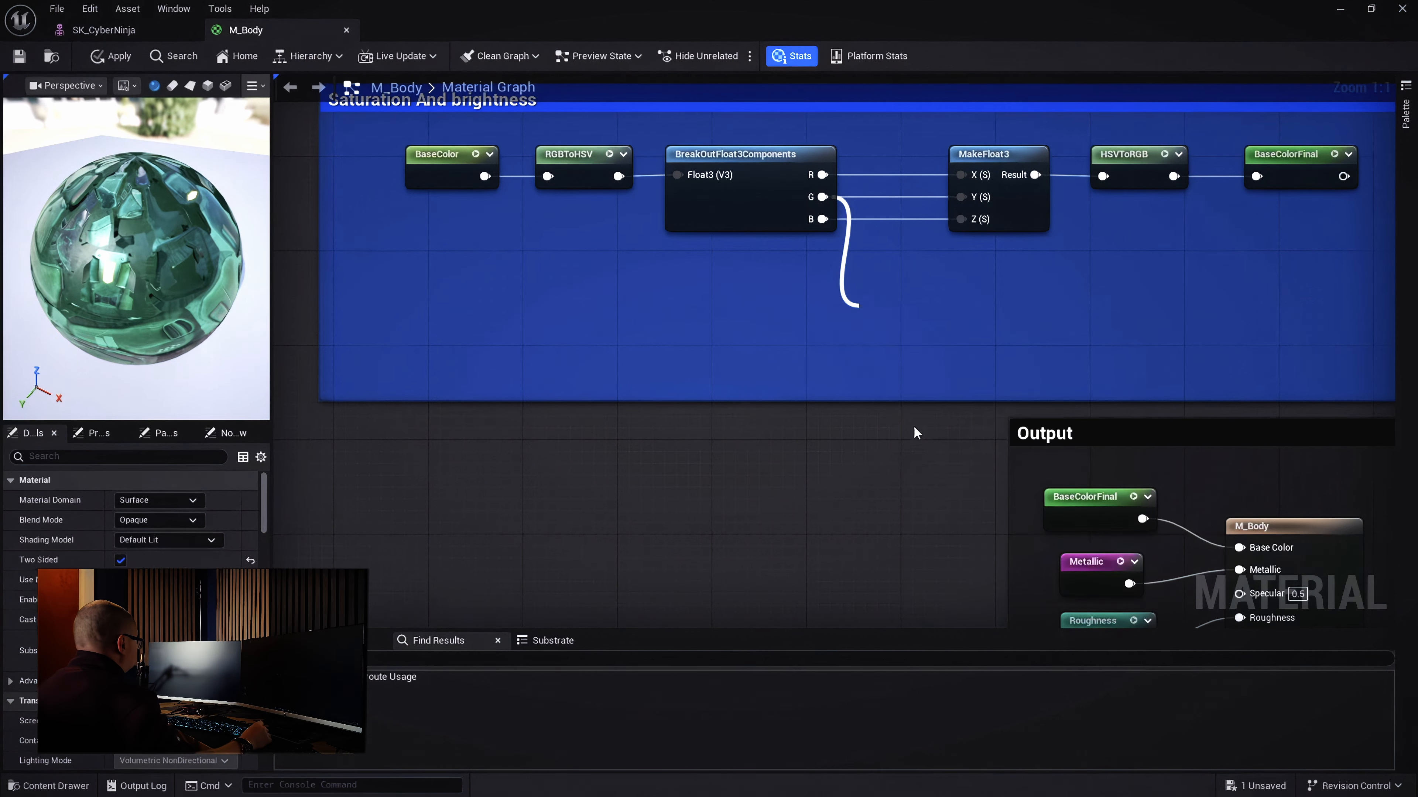
pyautogui.moveTo(900, 315); pyautogui.dragTo(900, 280)
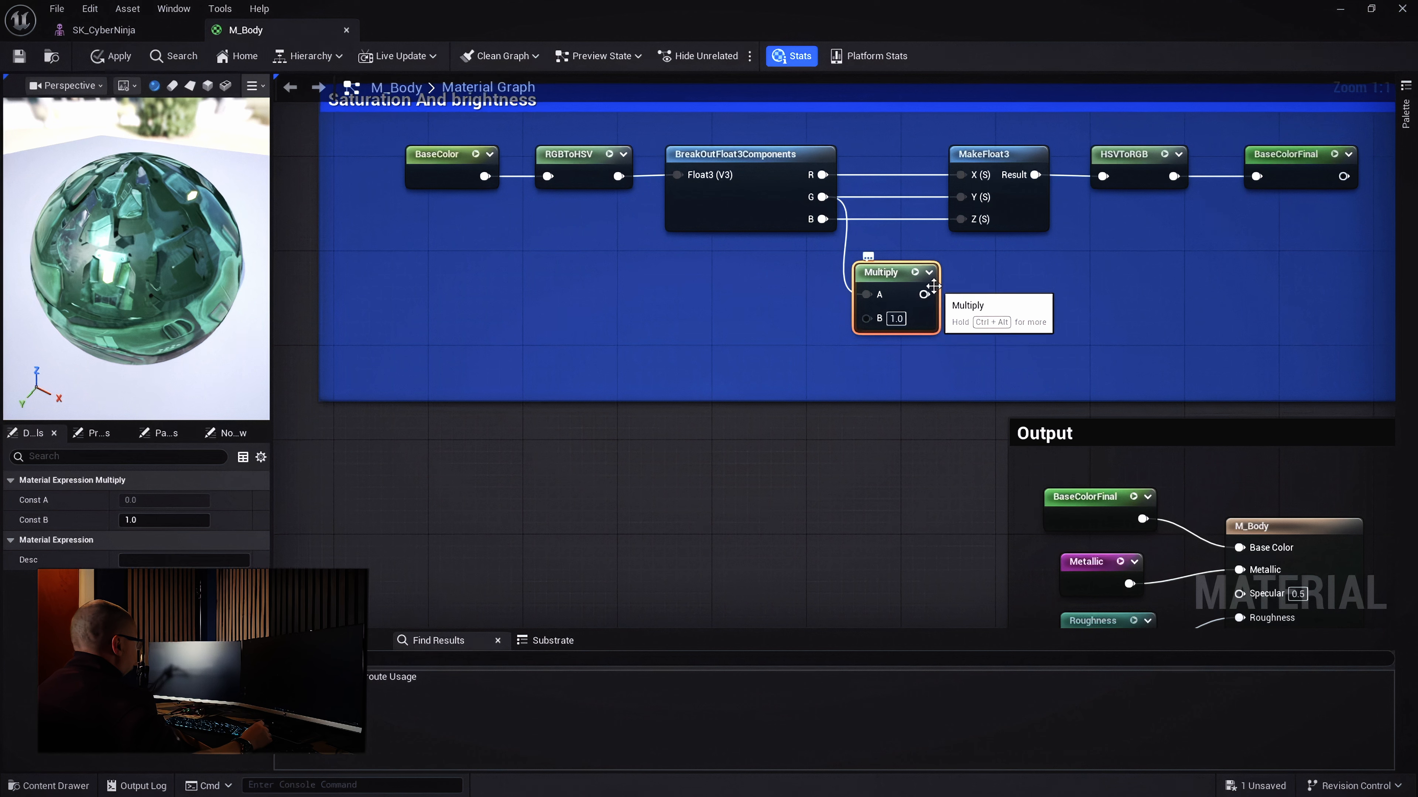
pyautogui.moveTo(924, 295); pyautogui.dragTo(961, 197)
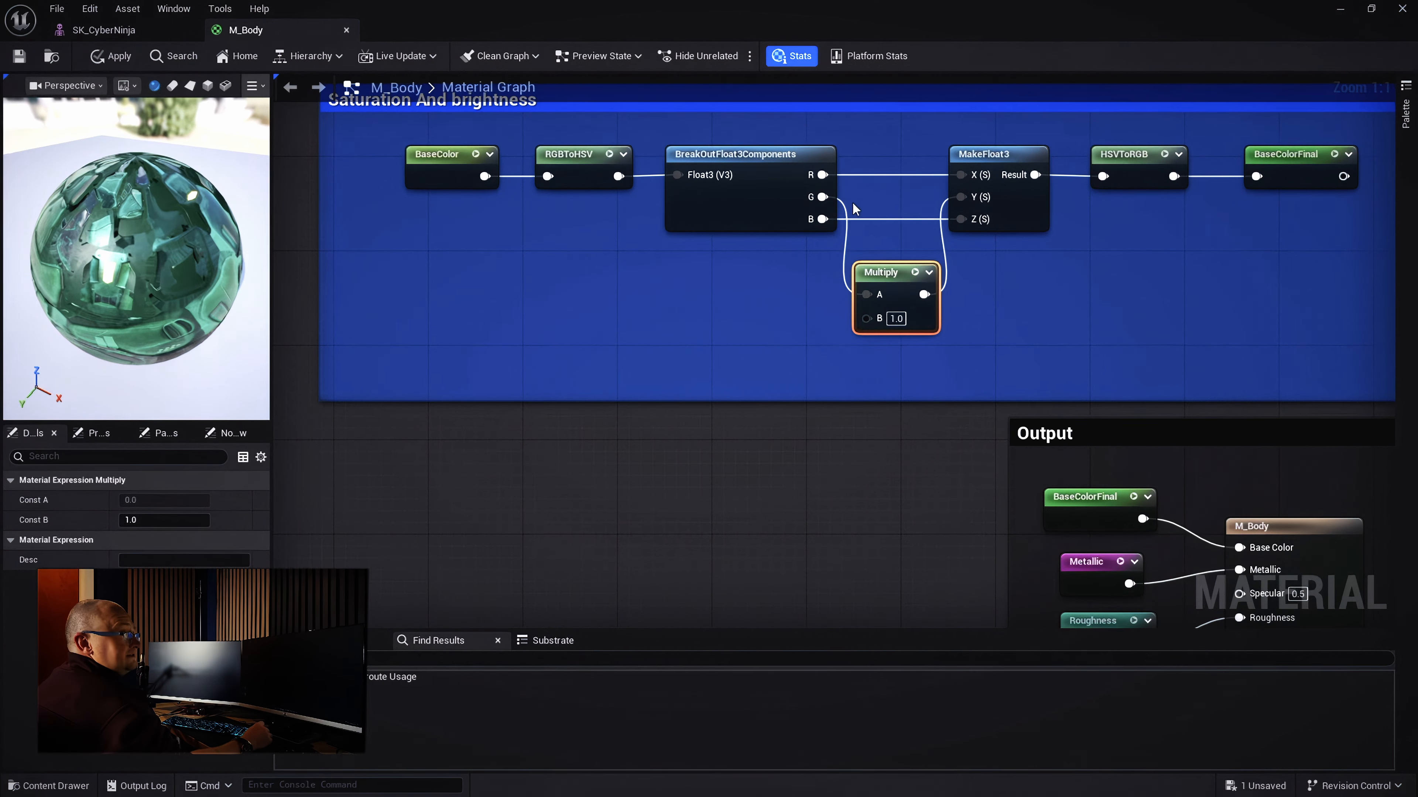
pyautogui.moveTo(890, 282); pyautogui.dragTo(892, 270)
pyautogui.moveTo(836, 340); pyautogui.dragTo(873, 353, button='right')
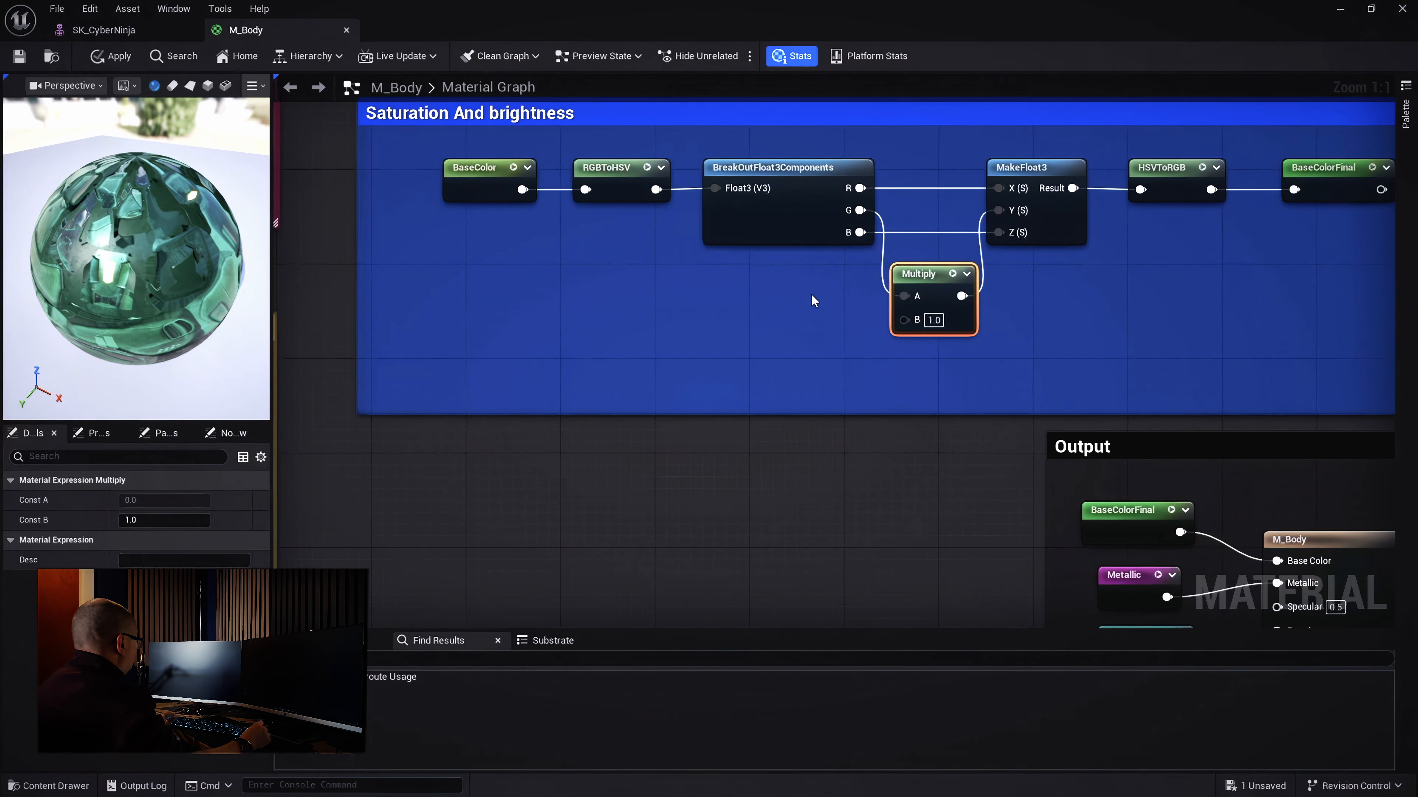
# Add a constant of 1, convert it to a 'Saturation' scalar parameter, and wire it into Multiply's B
pyautogui.click(780, 315)
pyautogui.moveTo(798, 310); pyautogui.dragTo(744, 299)
pyautogui.click(773, 321)
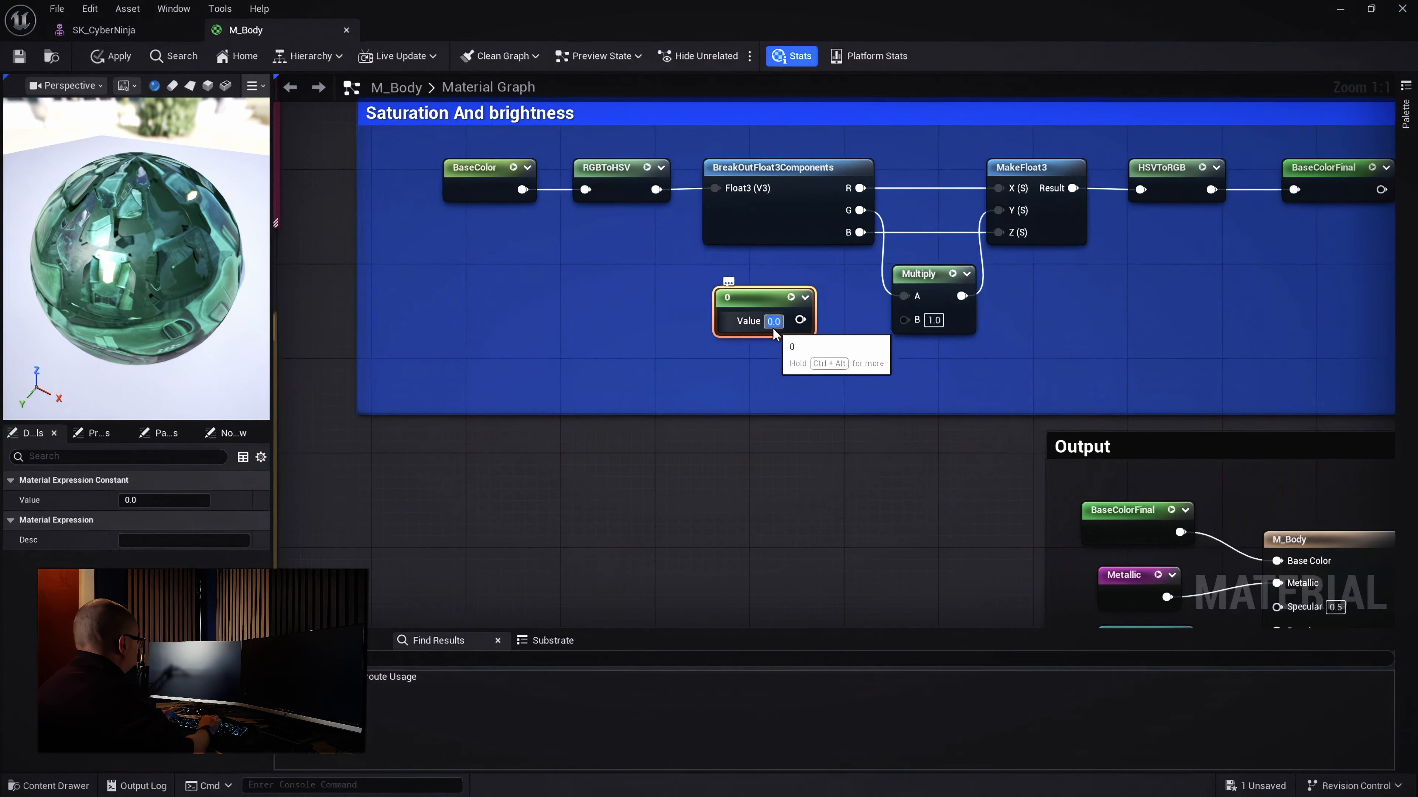
pyautogui.write('1')
pyautogui.press('Return')
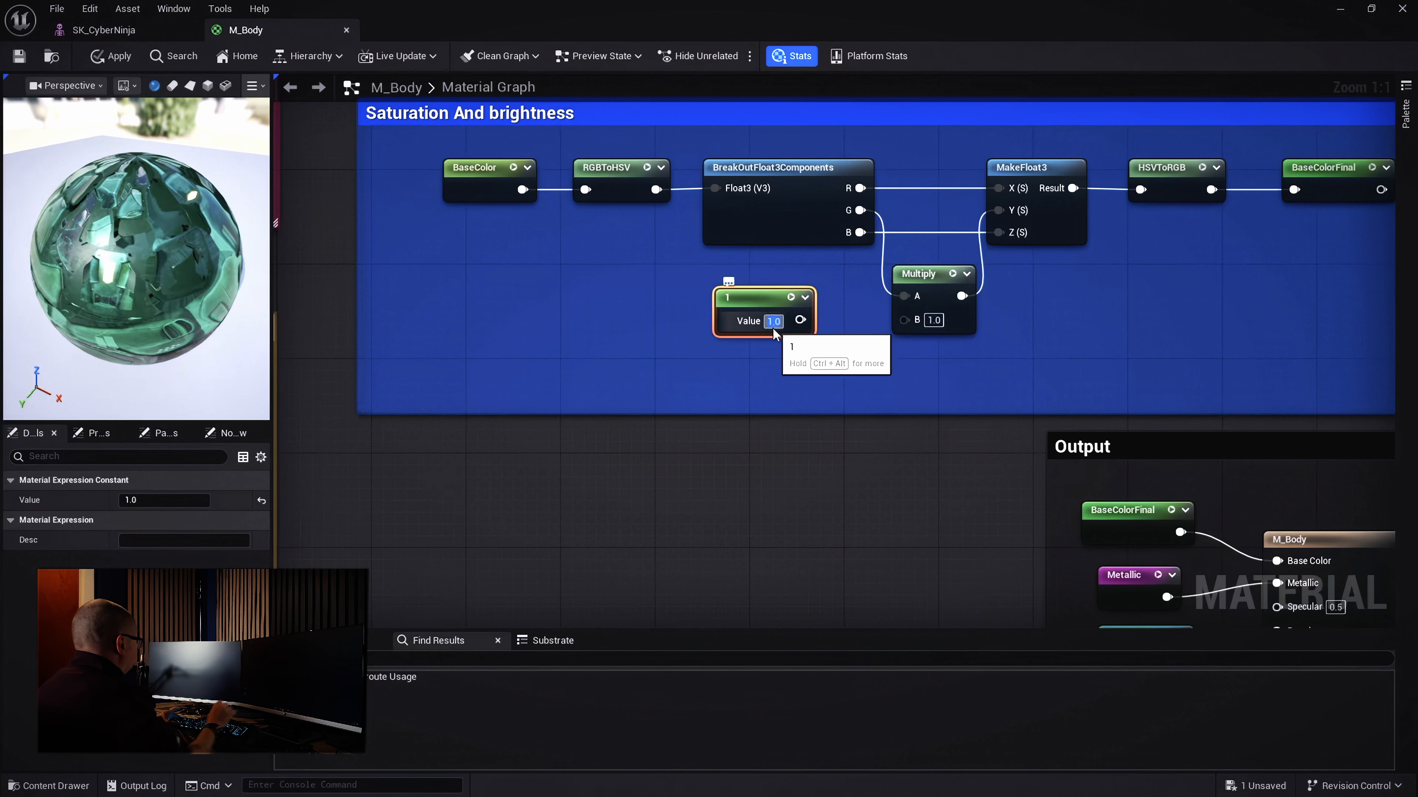
pyautogui.rightClick(764, 307)
pyautogui.click(810, 349)
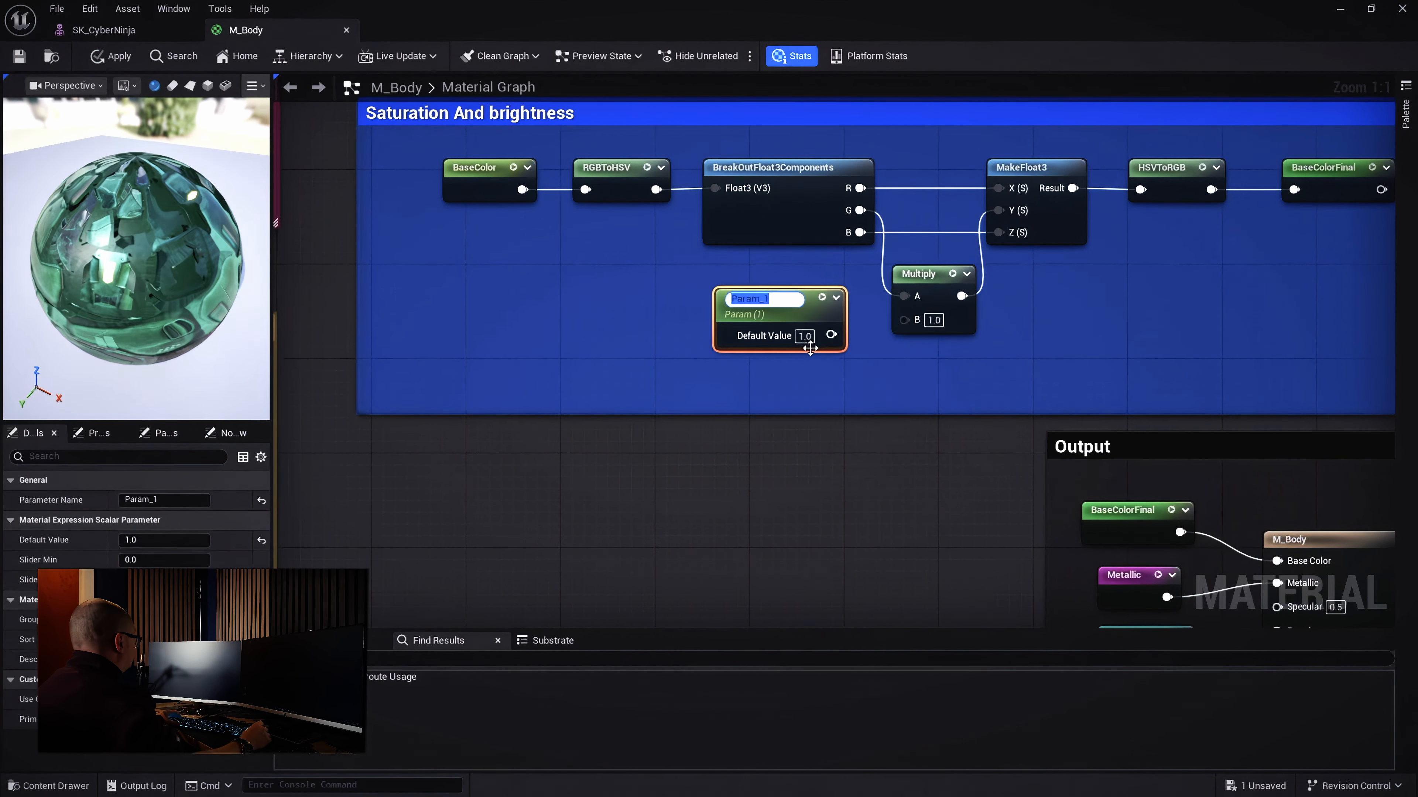
pyautogui.write('Saturat')
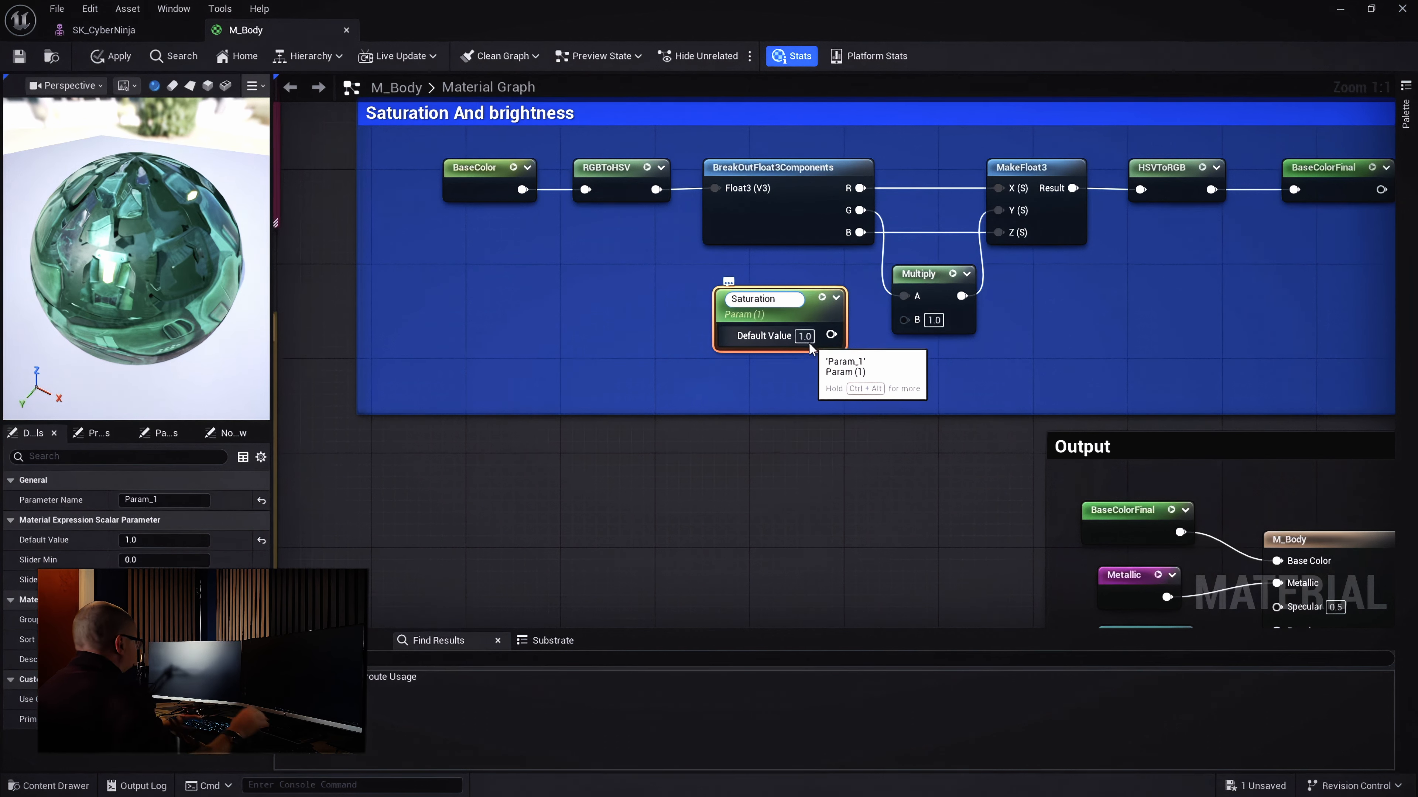
pyautogui.write('ion')
pyautogui.press('Return')
pyautogui.moveTo(818, 303); pyautogui.dragTo(905, 319)
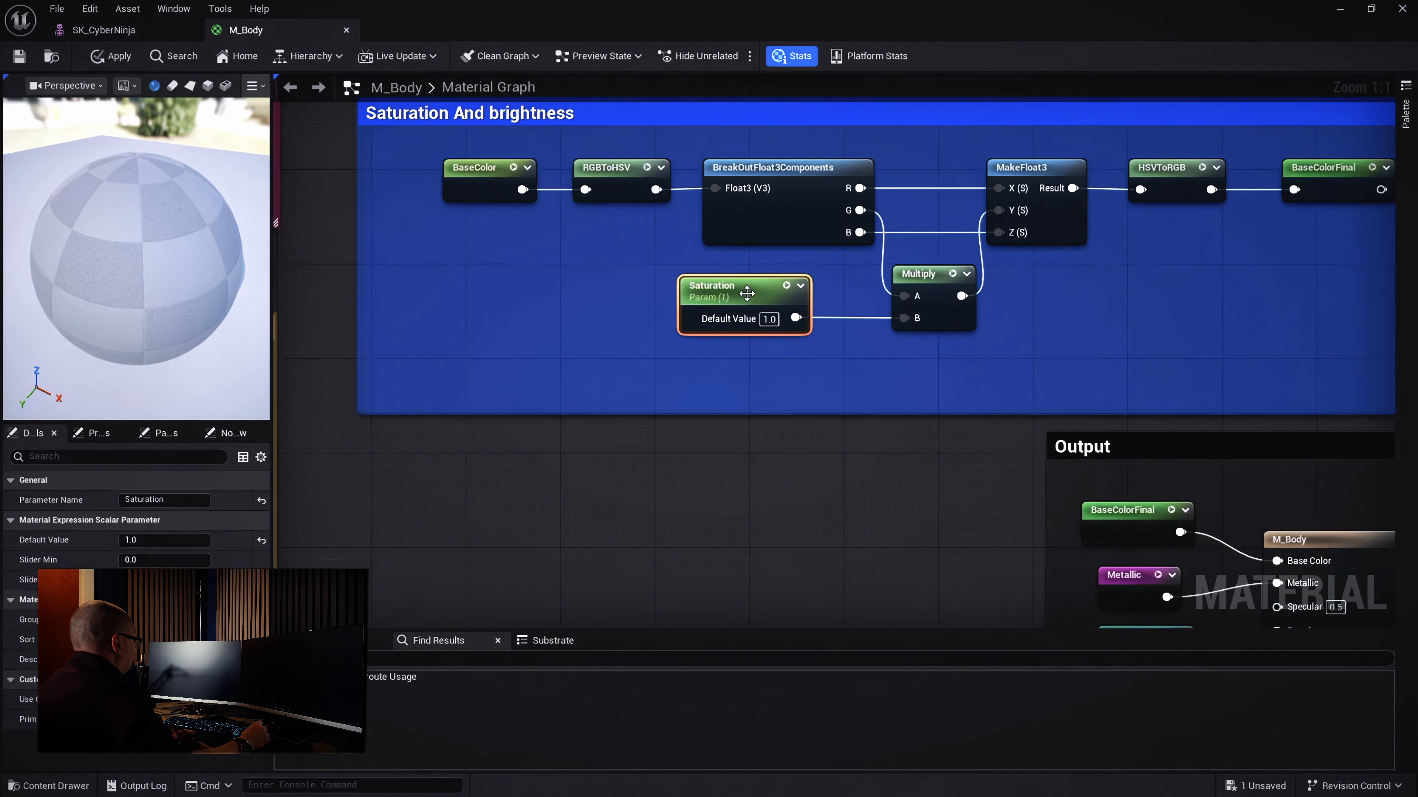
pyautogui.moveTo(752, 297); pyautogui.dragTo(788, 300)
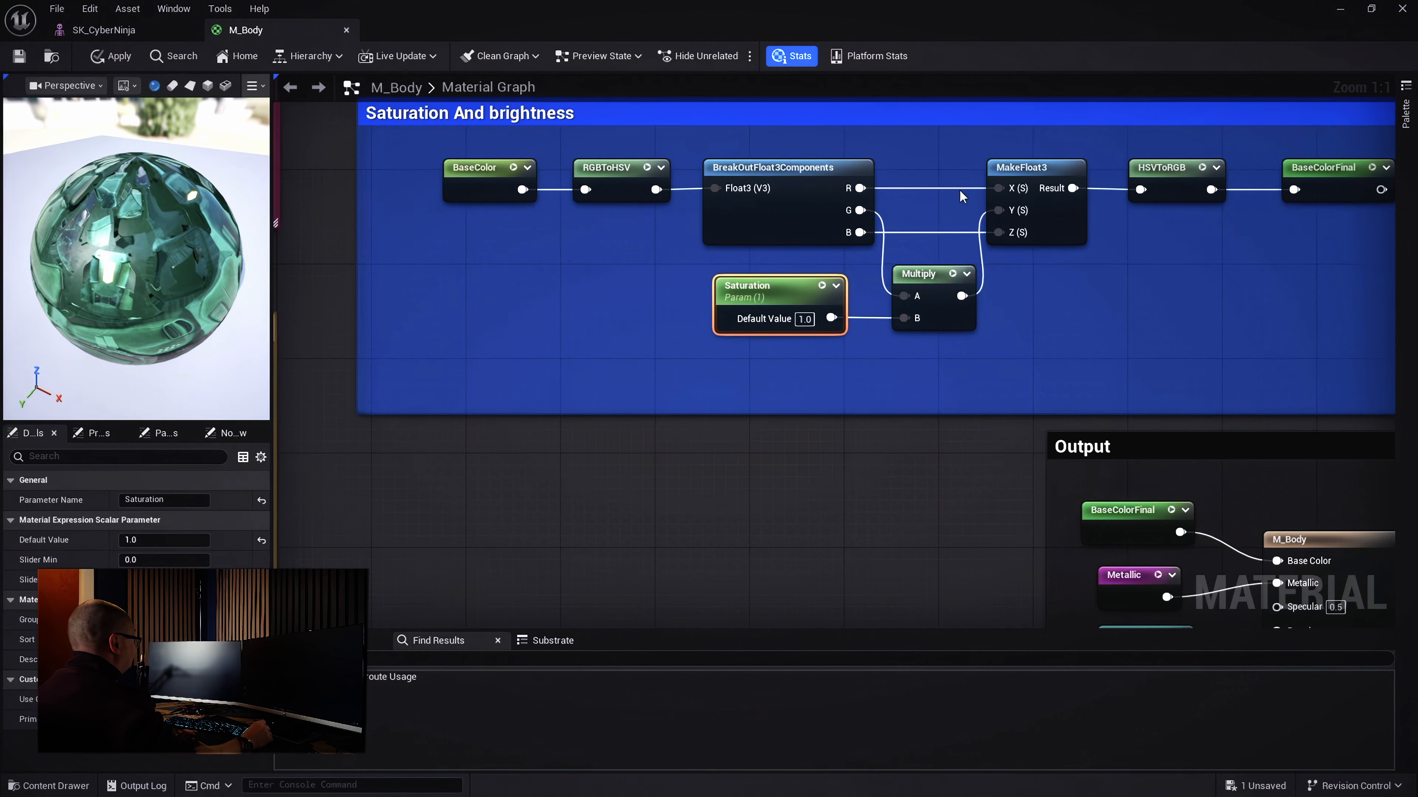
# Extend the comment downward, tidy the Multiply and Saturation nodes, and pull a wire from B
pyautogui.moveTo(963, 412); pyautogui.dragTo(964, 424)
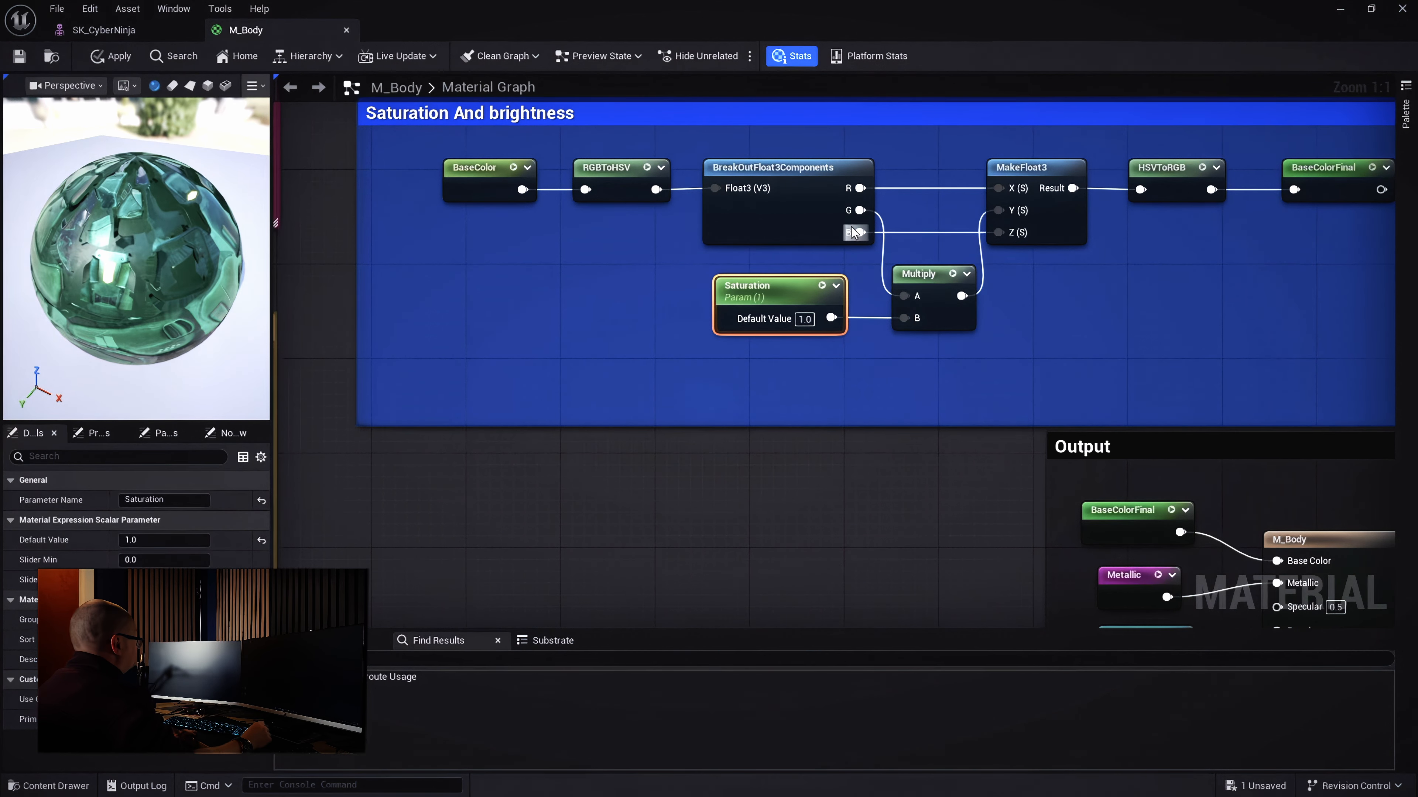
pyautogui.moveTo(932, 275); pyautogui.dragTo(928, 261)
pyautogui.moveTo(747, 293); pyautogui.dragTo(752, 286)
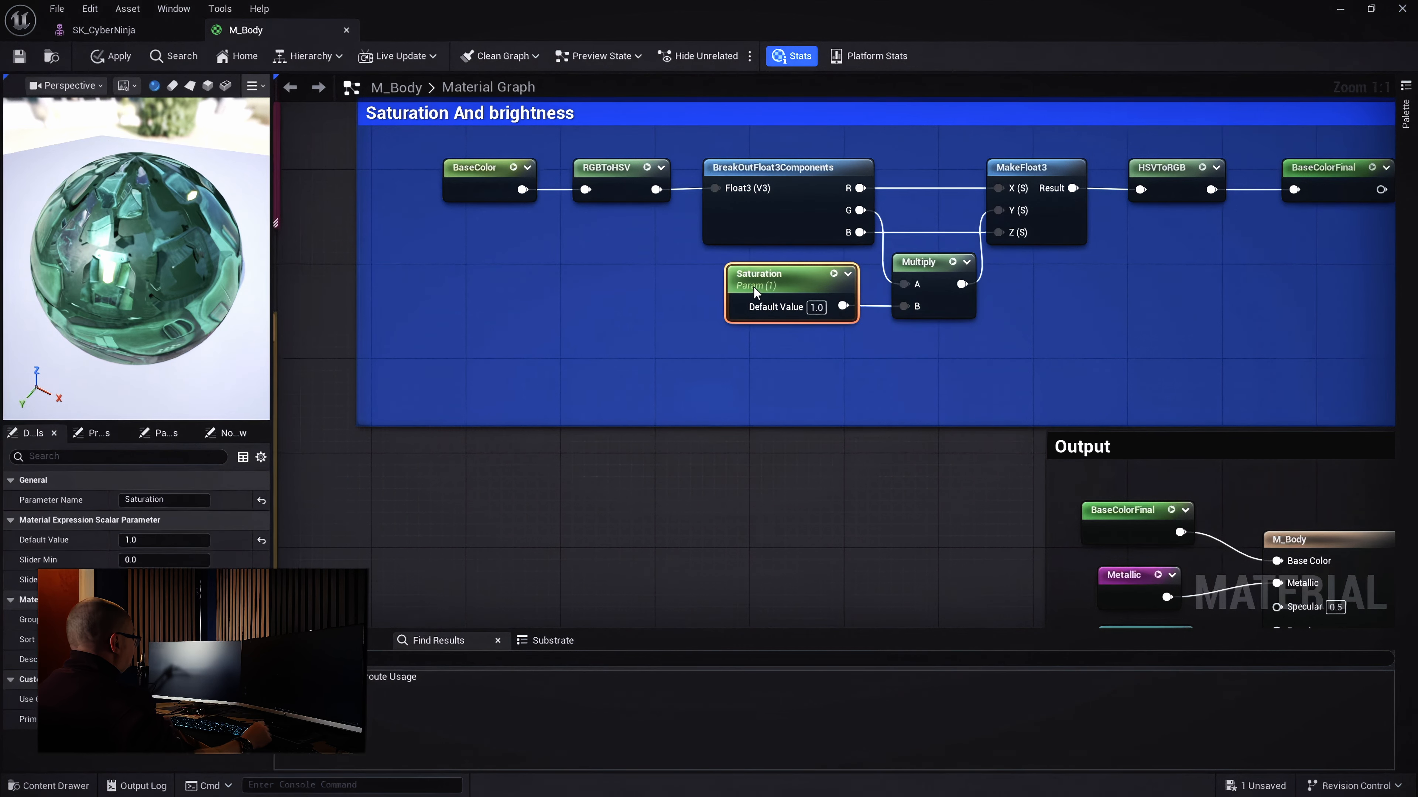
pyautogui.moveTo(868, 256); pyautogui.dragTo(883, 371)
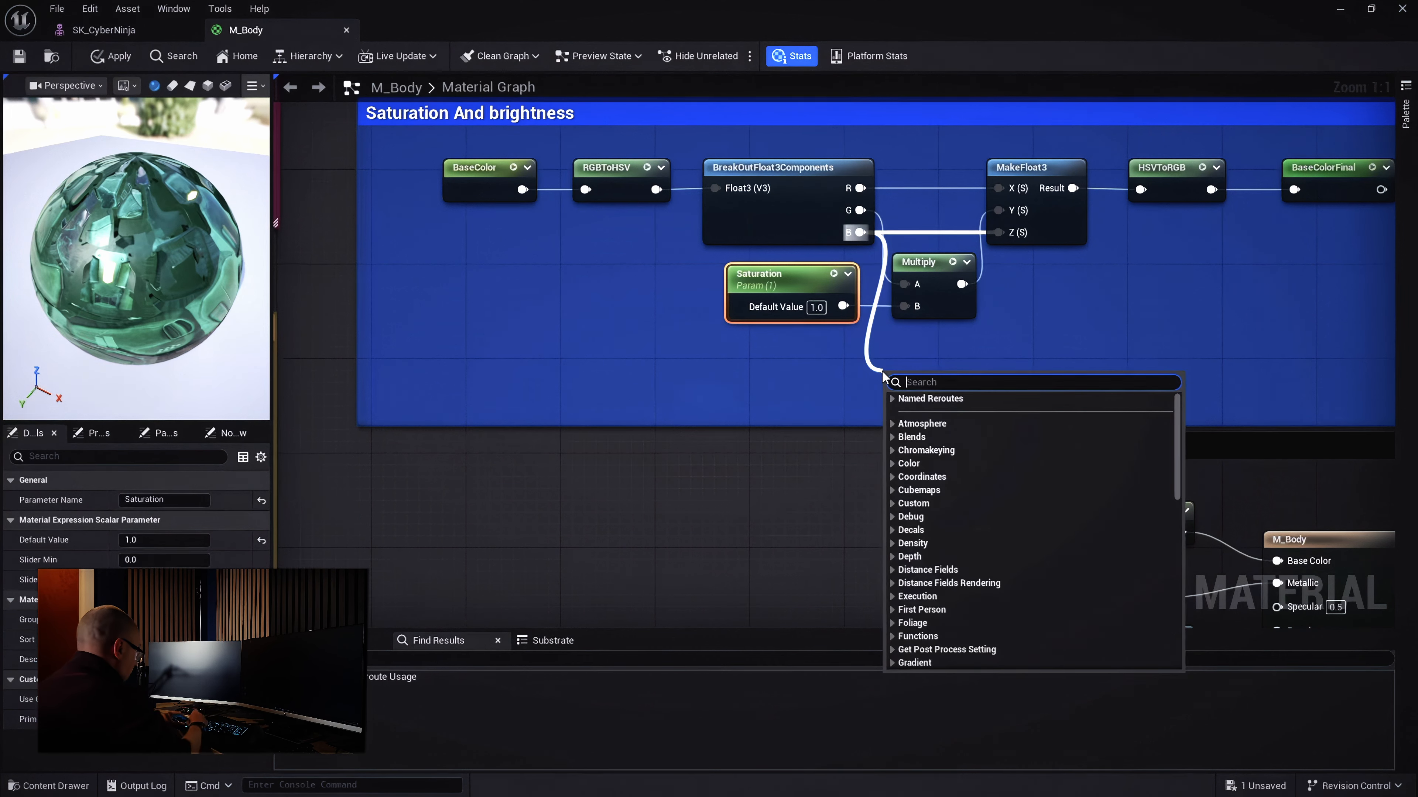
# Add a second Multiply node below the first and wire its output to MakeFloat3's Z input
pyautogui.write('mult')
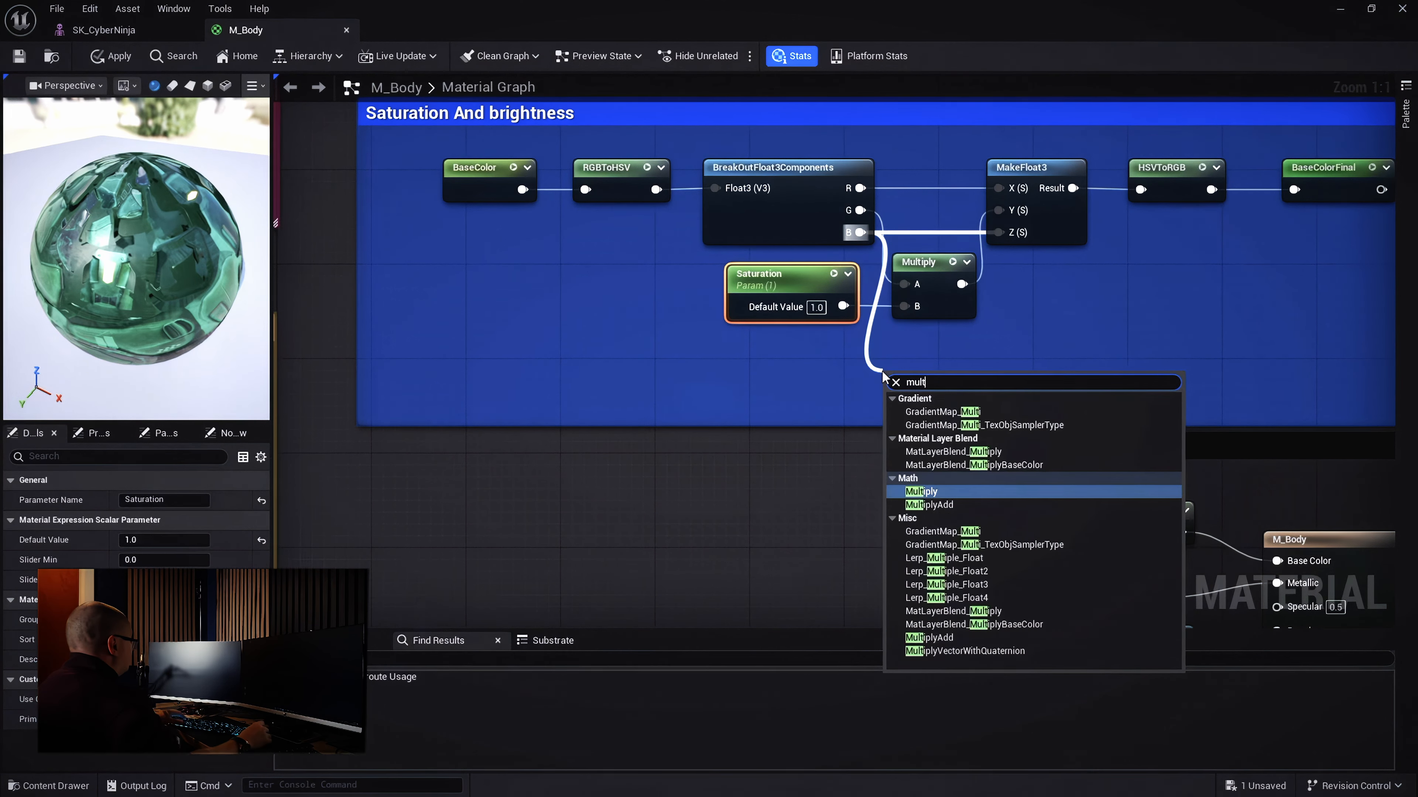
pyautogui.click(932, 490)
pyautogui.moveTo(928, 379); pyautogui.dragTo(1006, 231)
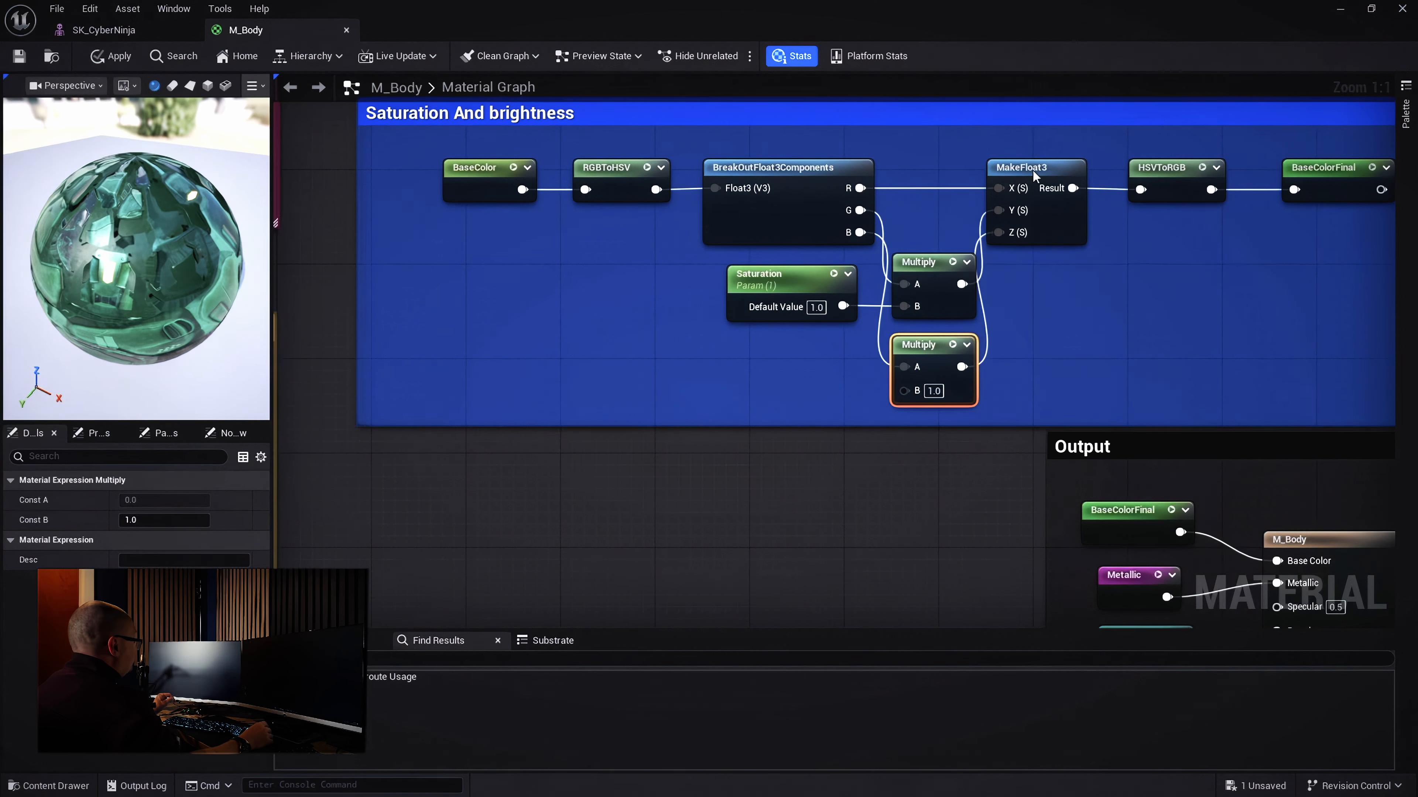
pyautogui.moveTo(1027, 169); pyautogui.dragTo(1038, 170)
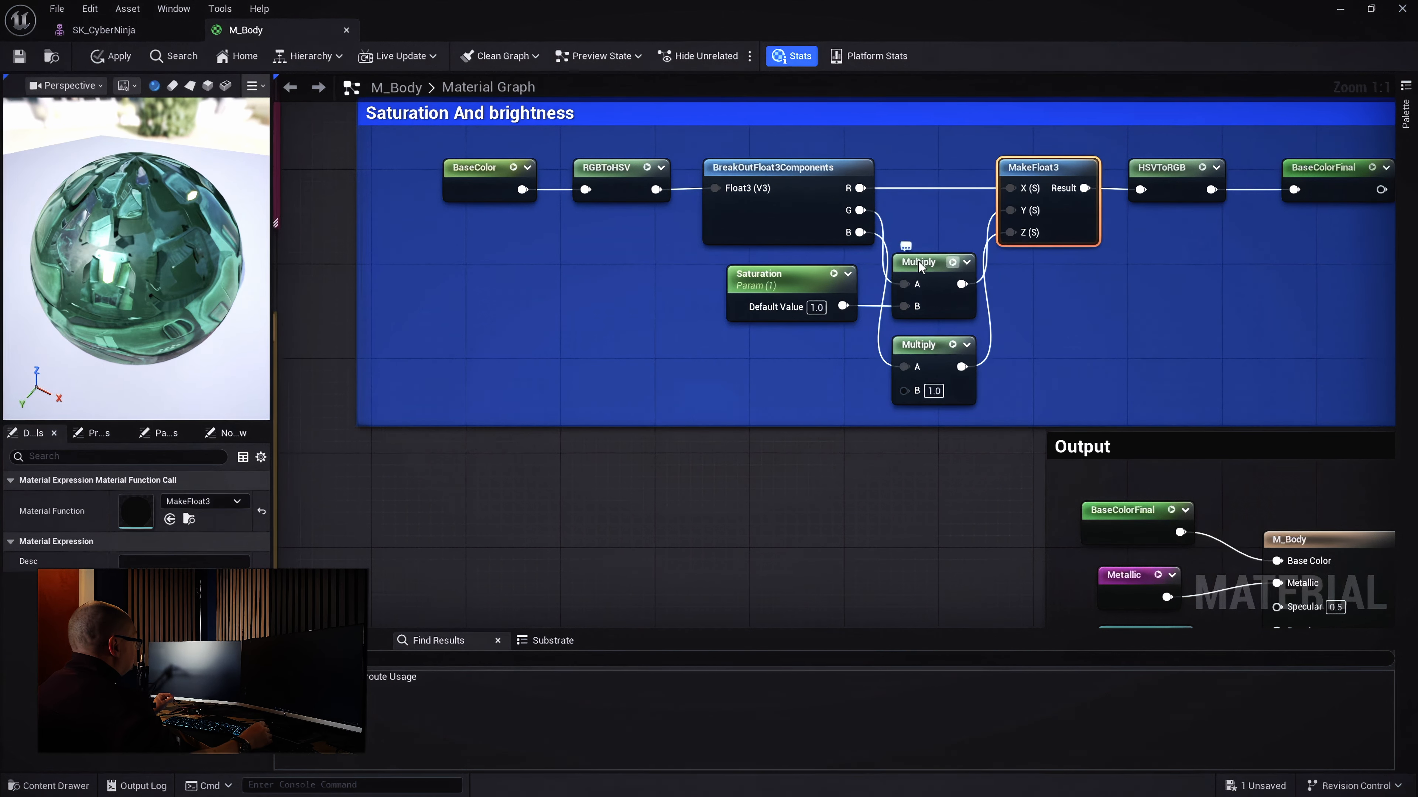
# Widen the comment box and arrange both Multiply nodes and the Saturation node inside it
pyautogui.moveTo(920, 266); pyautogui.dragTo(916, 267)
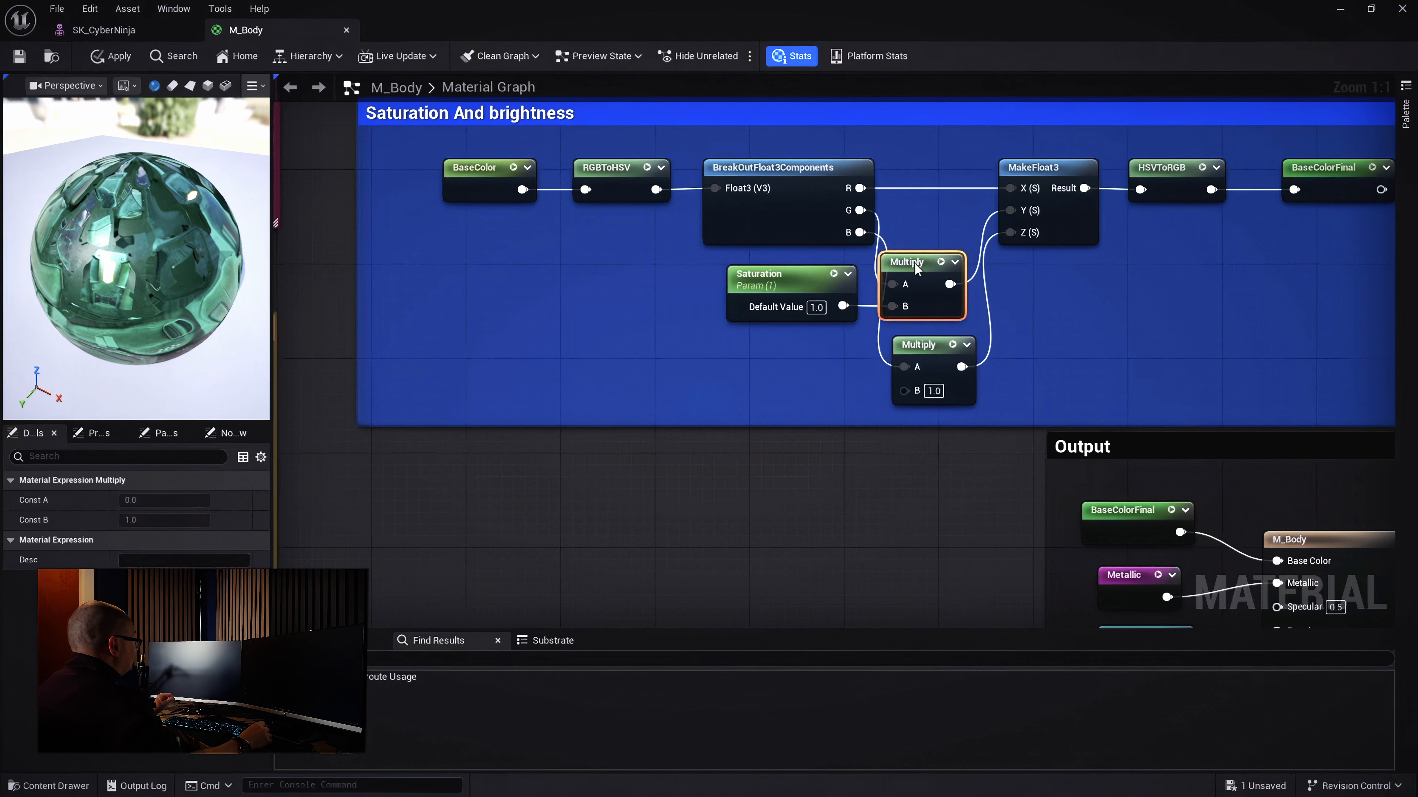
pyautogui.moveTo(801, 278)
pyautogui.mouseDown()
pyautogui.moveTo(777, 280)
pyautogui.moveTo(804, 272)
pyautogui.mouseUp()
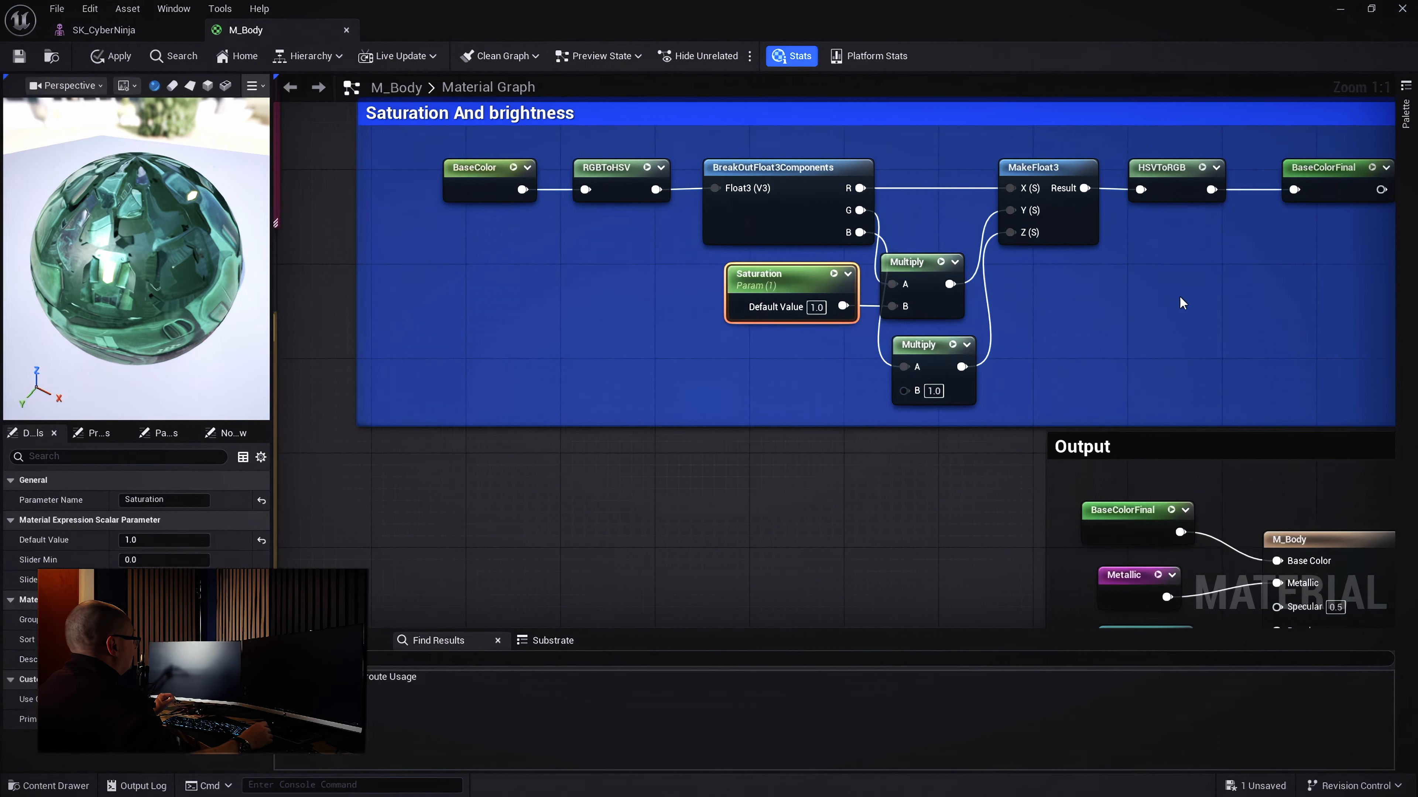
pyautogui.moveTo(1177, 300); pyautogui.dragTo(1003, 302, button='right')
pyautogui.scroll(-2, 1003, 304)
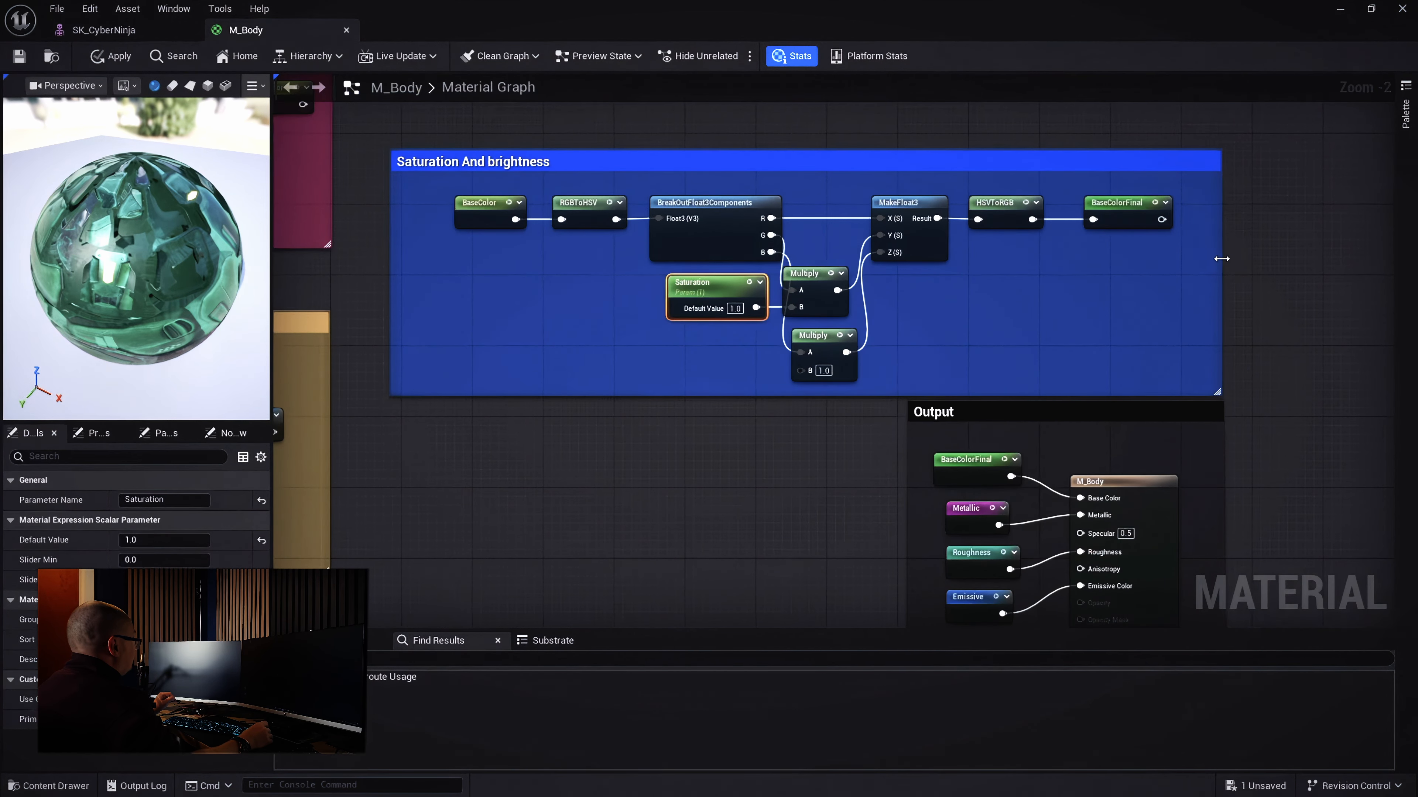
pyautogui.moveTo(1221, 258); pyautogui.dragTo(1300, 259)
pyautogui.moveTo(1220, 202); pyautogui.dragTo(1015, 263)
pyautogui.moveTo(840, 282); pyautogui.dragTo(862, 249)
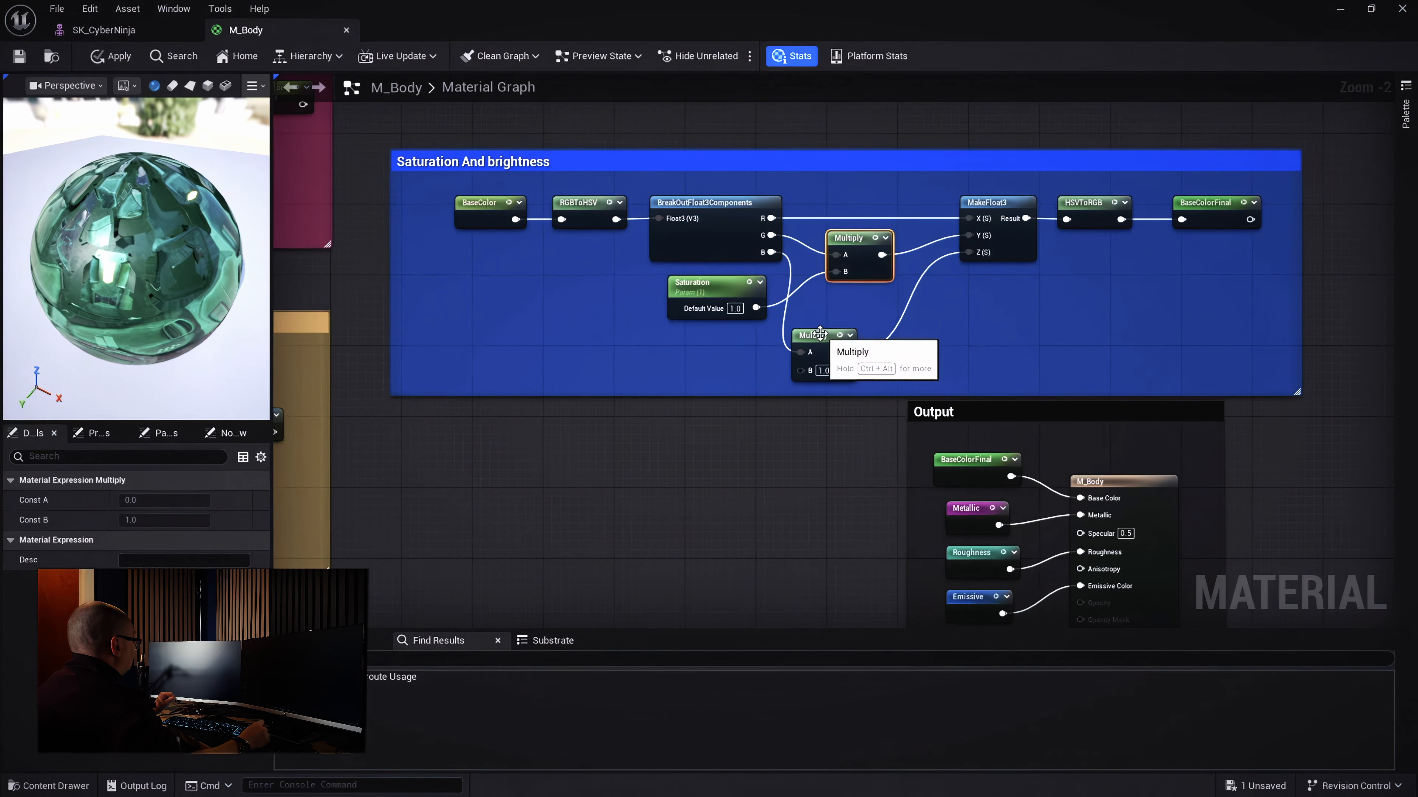
pyautogui.moveTo(823, 340); pyautogui.dragTo(859, 306)
pyautogui.moveTo(722, 291)
pyautogui.mouseDown()
pyautogui.moveTo(723, 313)
pyautogui.moveTo(723, 292)
pyautogui.mouseUp()
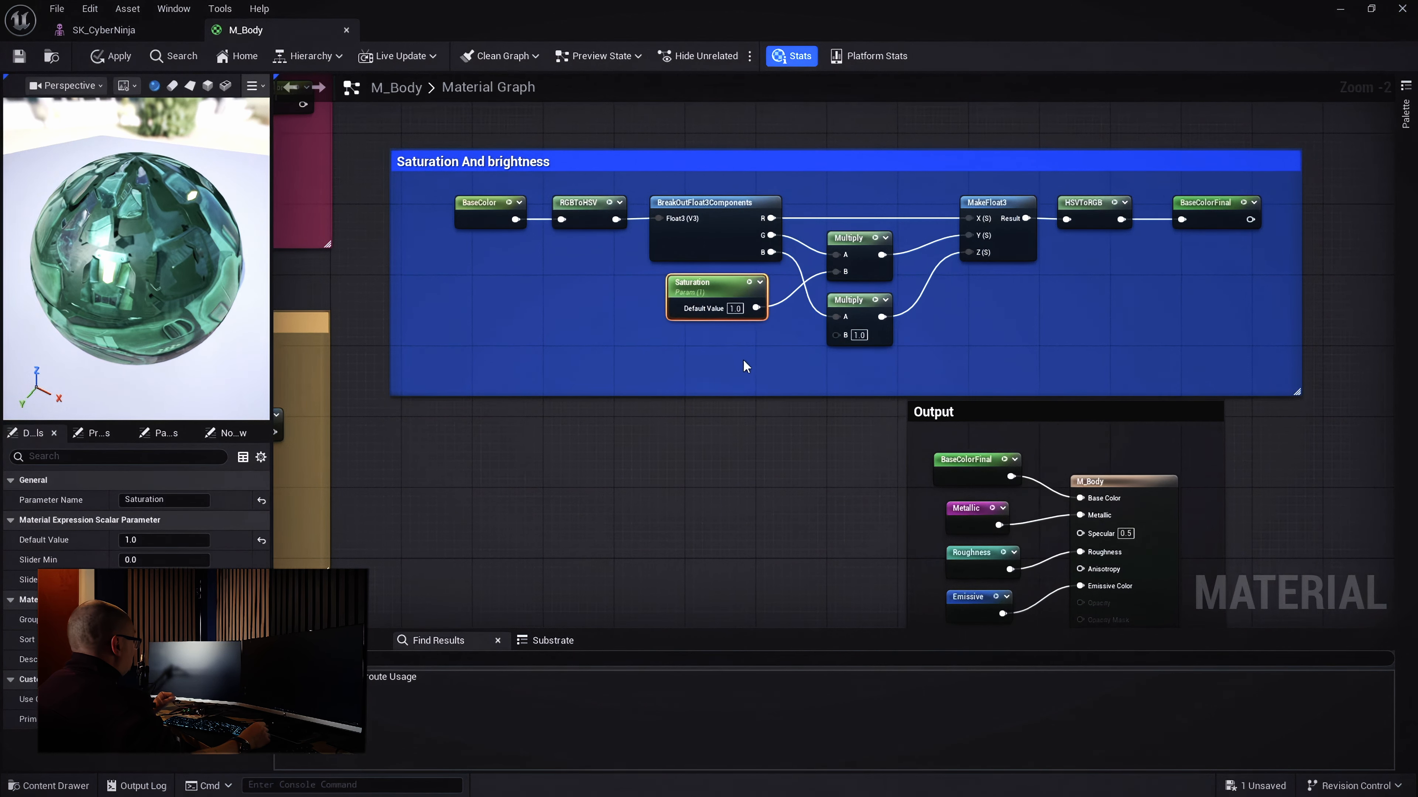
pyautogui.scroll(2, 743, 365)
pyautogui.moveTo(867, 325); pyautogui.dragTo(812, 338)
pyautogui.click(683, 345)
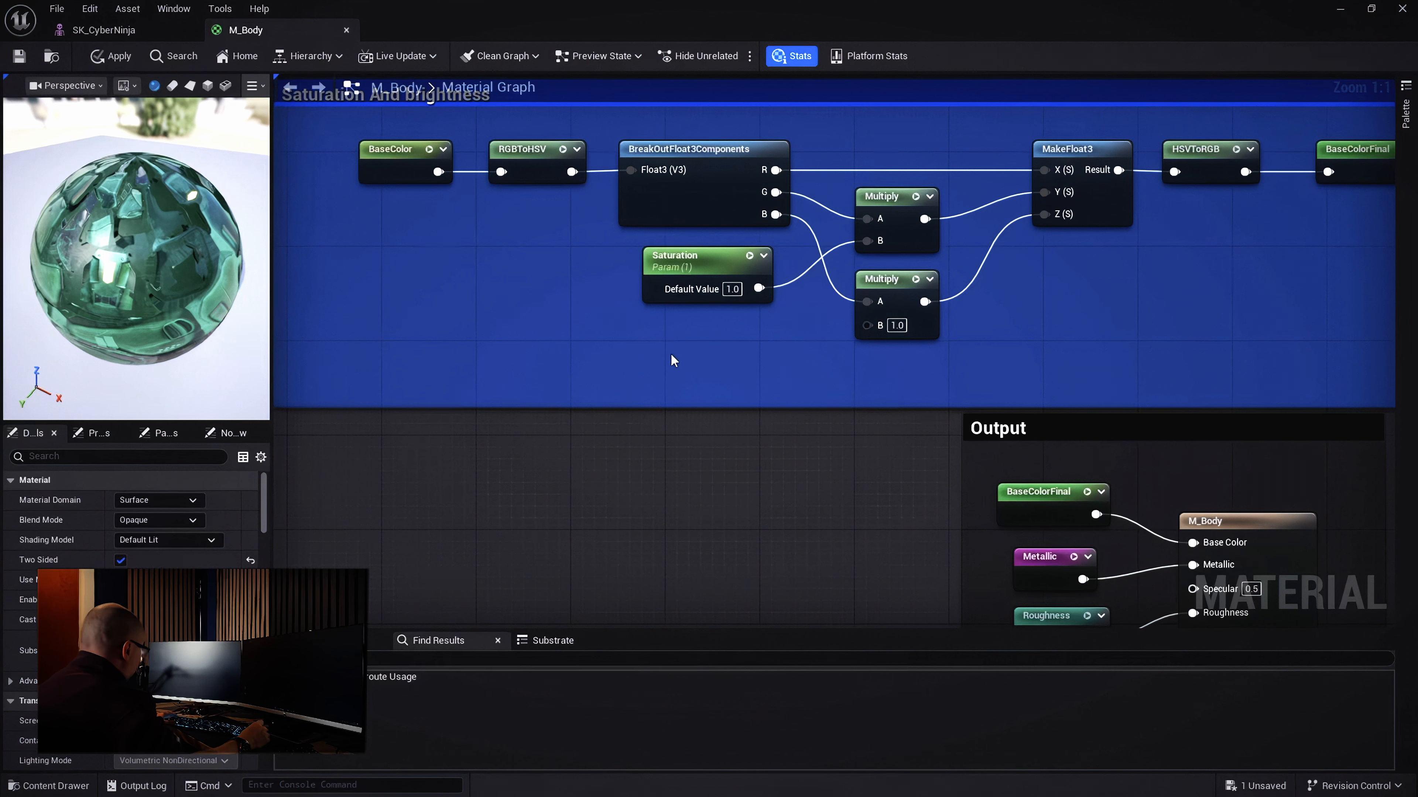
# Add a Constant of 1 wired into the lower Multiply's B input
pyautogui.click(662, 344)
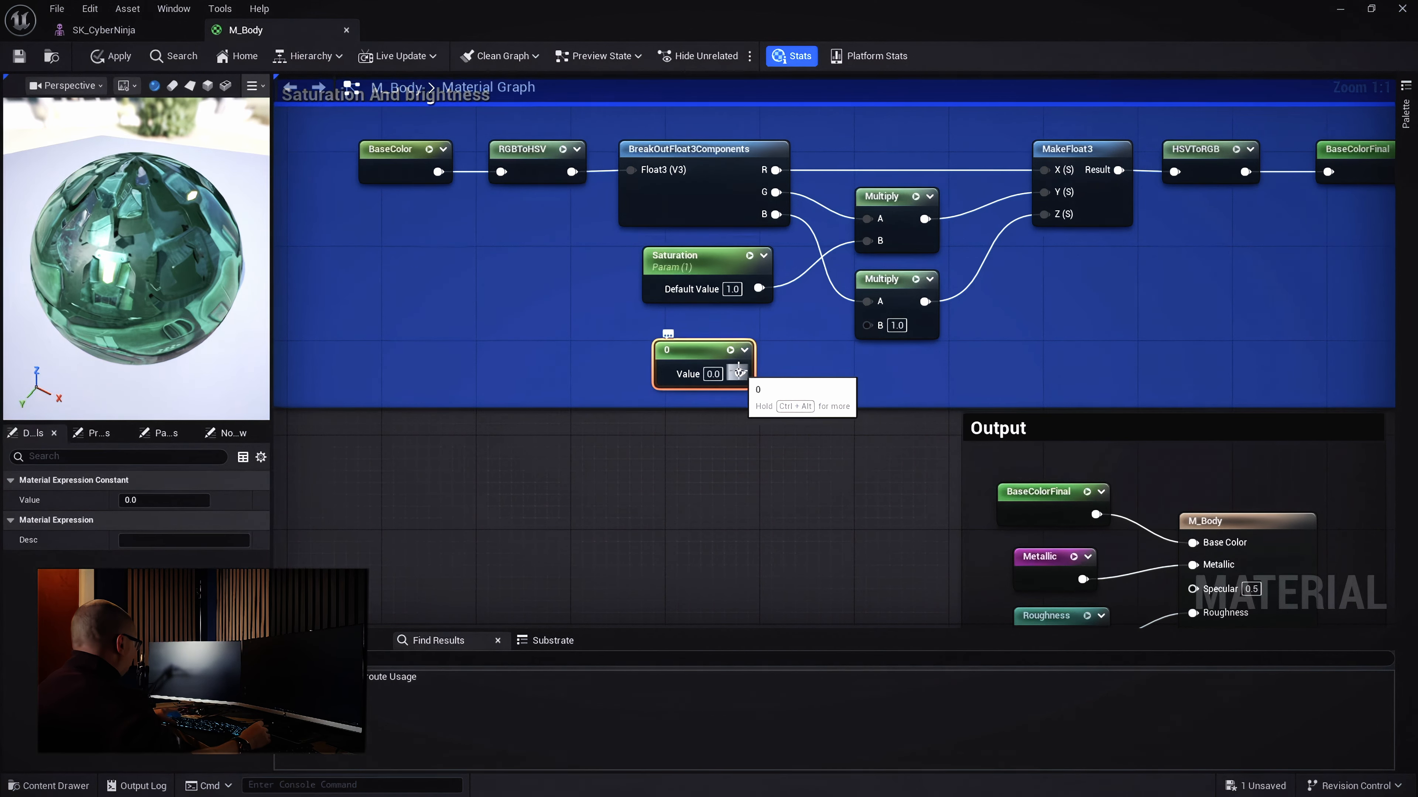
pyautogui.moveTo(740, 373); pyautogui.dragTo(868, 325)
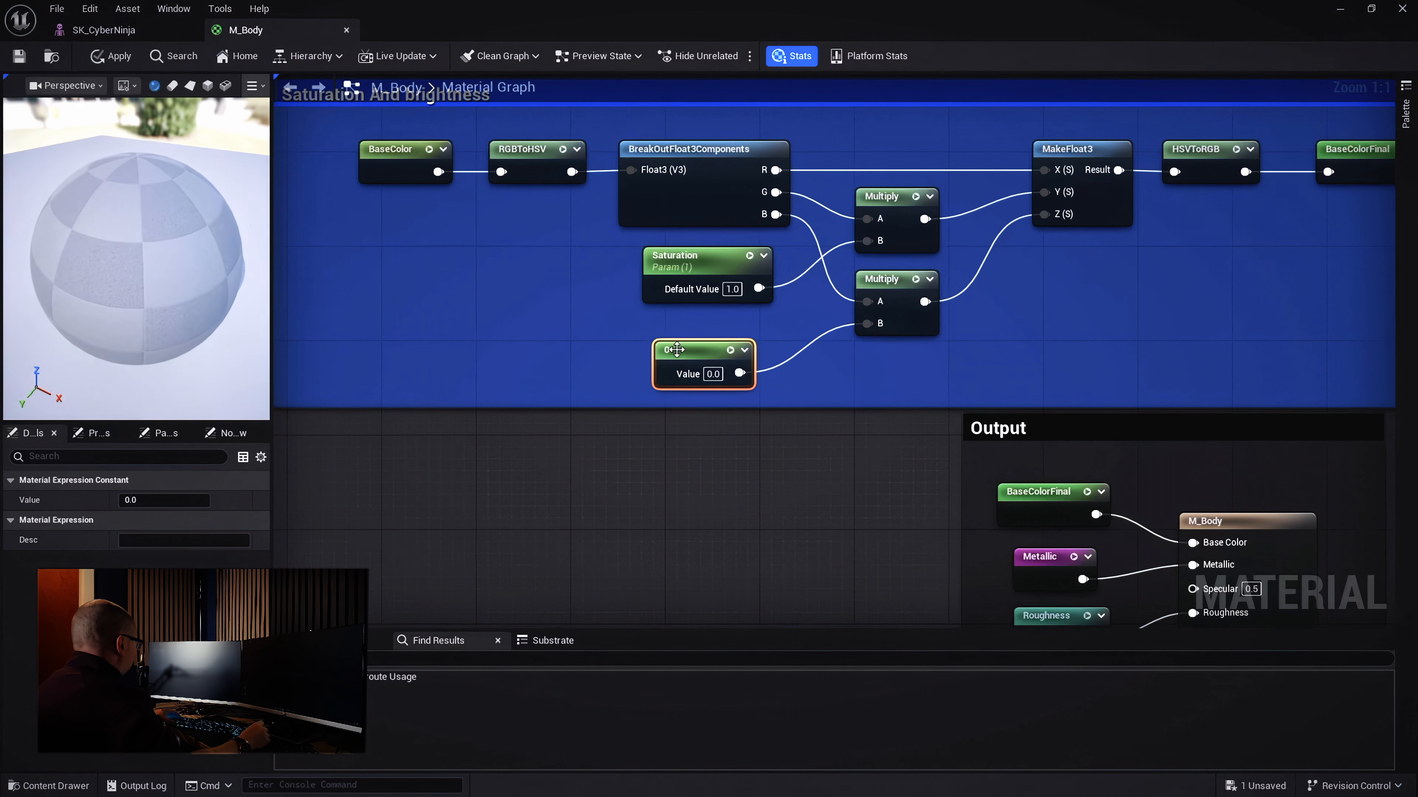
pyautogui.moveTo(689, 351); pyautogui.dragTo(689, 340)
pyautogui.click(713, 361)
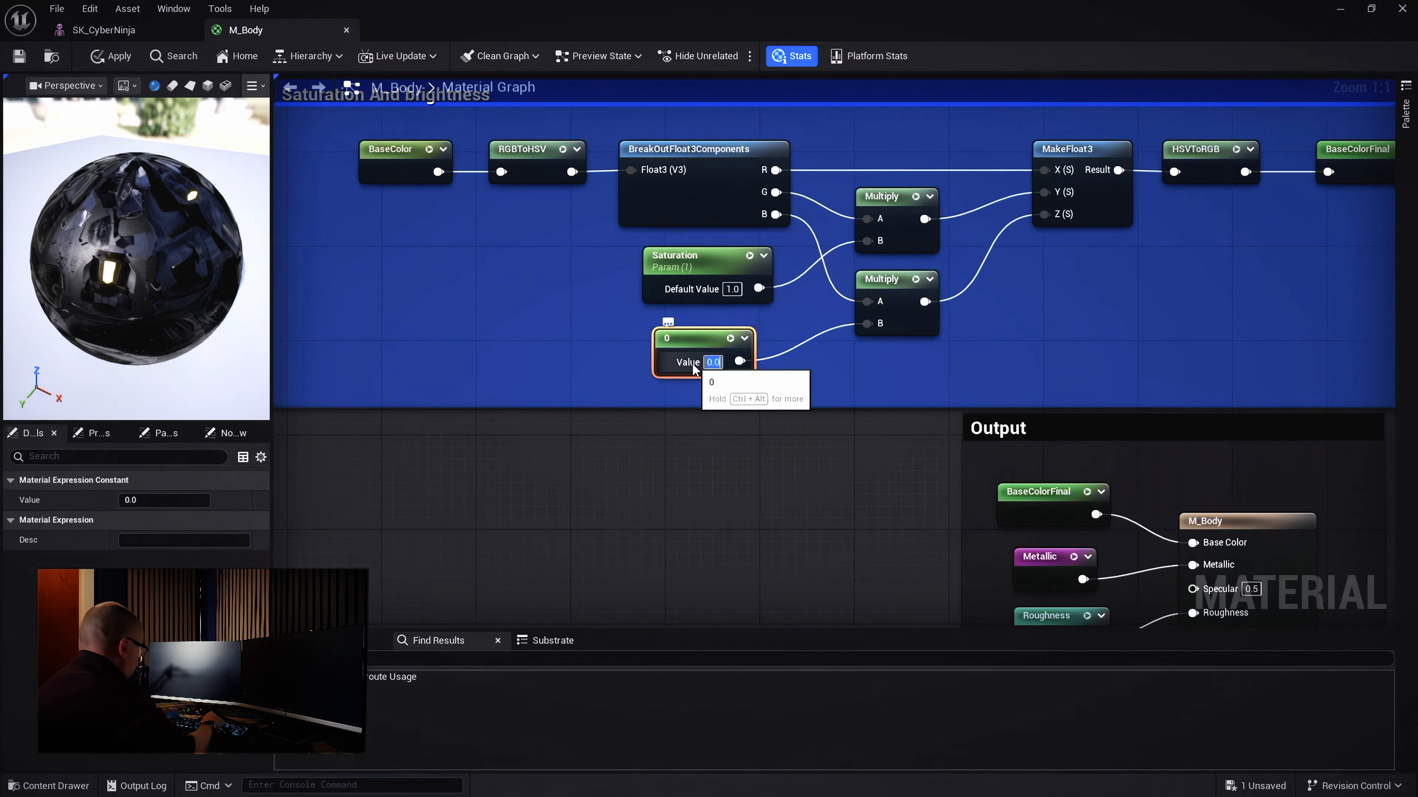
pyautogui.write('1')
pyautogui.press('Return')
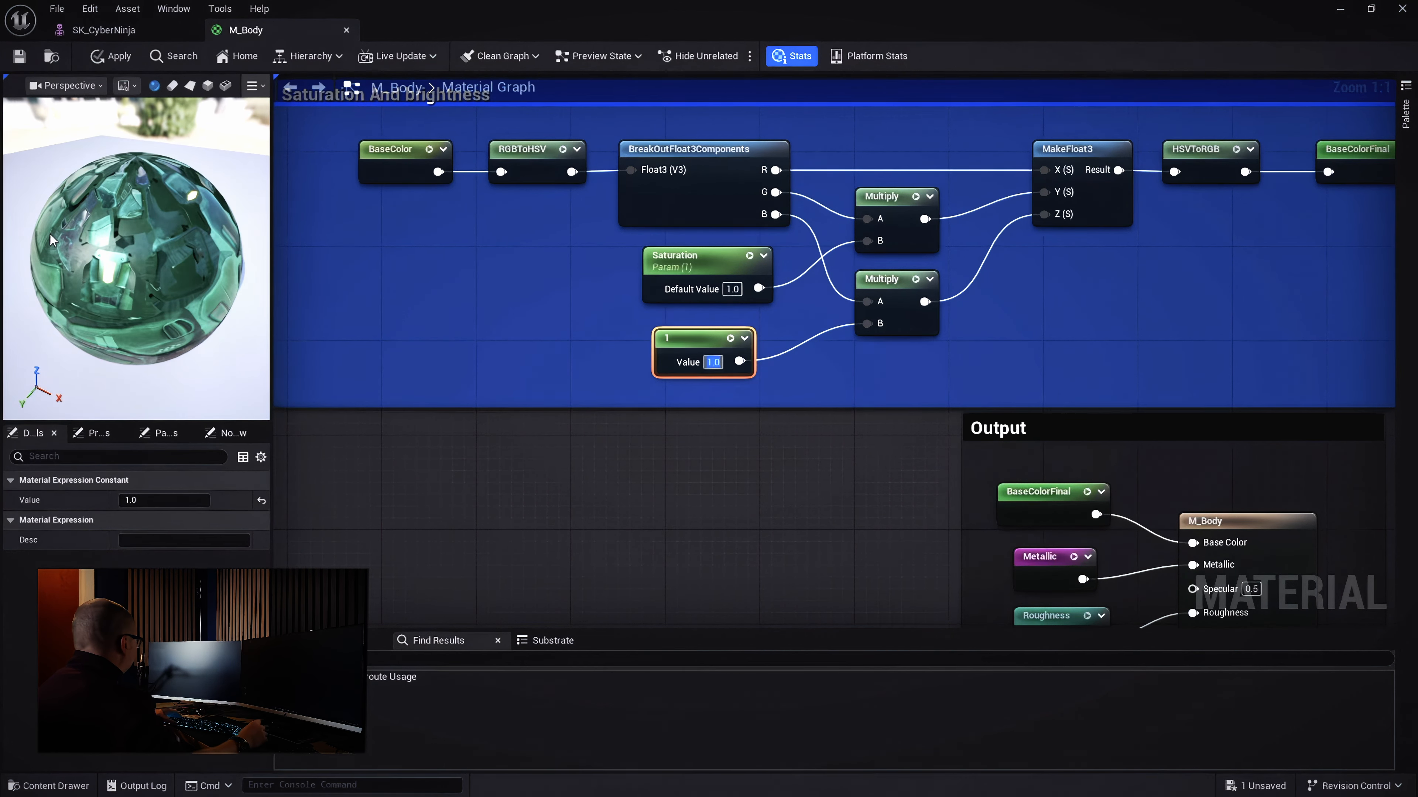
# Convert the constant to a parameter named Brightness and align it with Saturation
pyautogui.rightClick(675, 341)
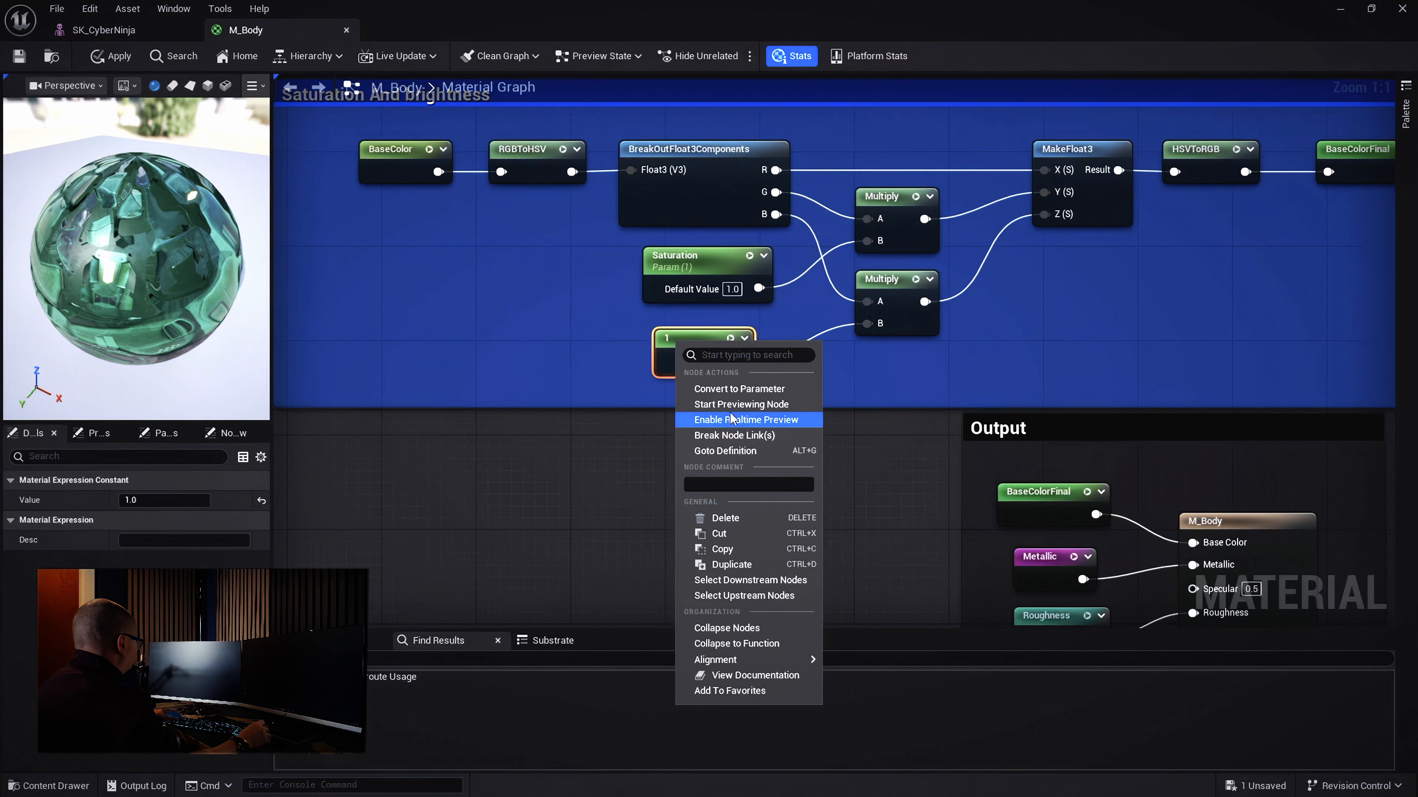
pyautogui.click(735, 394)
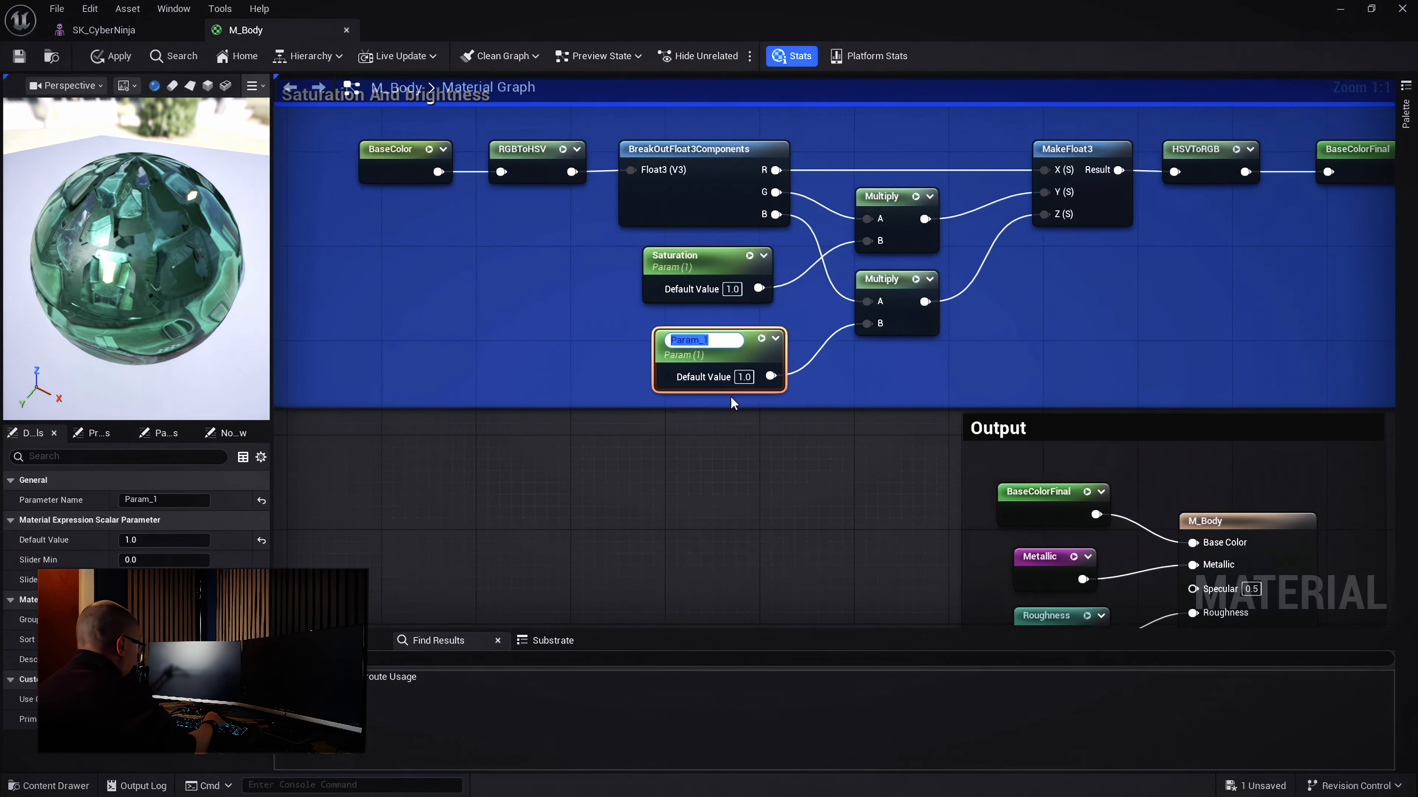
pyautogui.press('BackSpace')
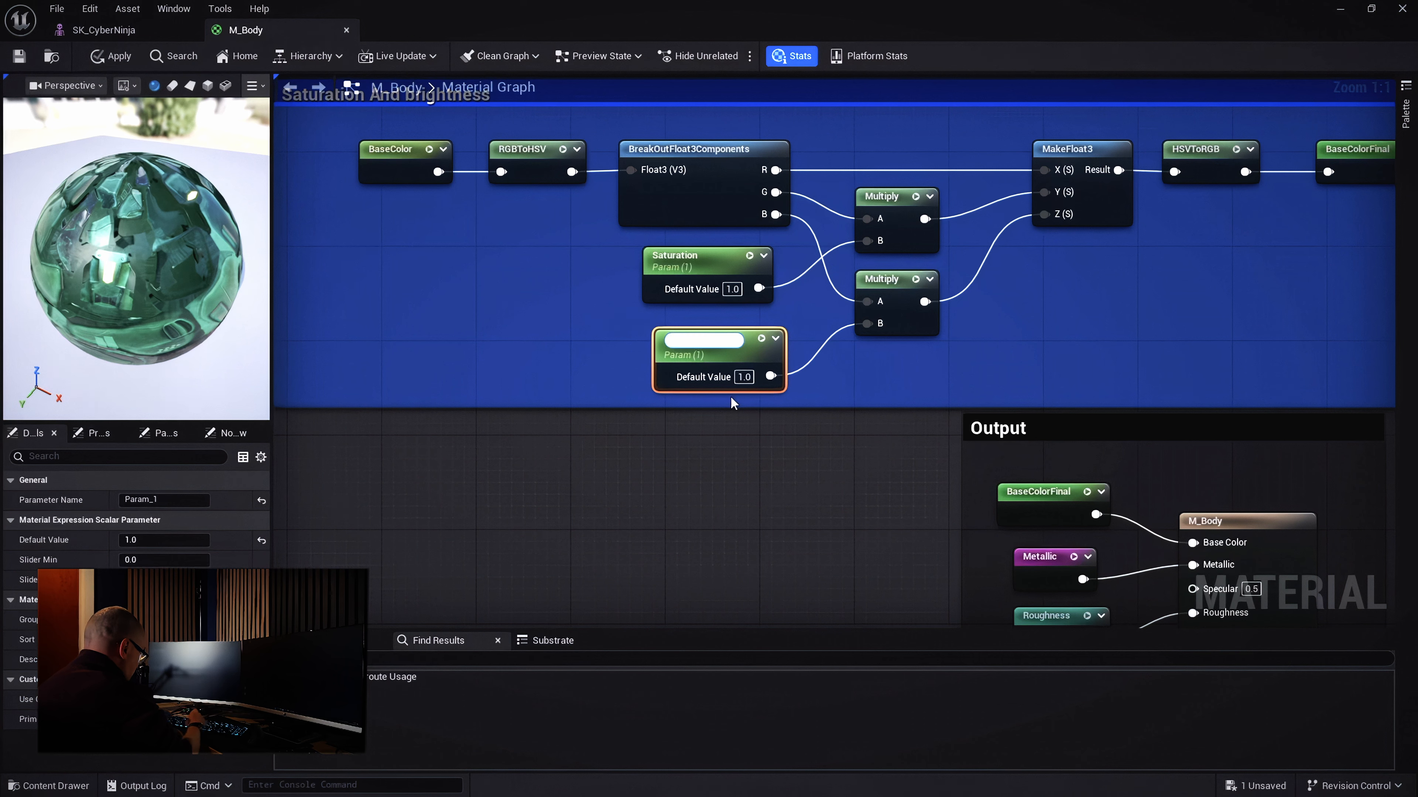
pyautogui.write('Brightness')
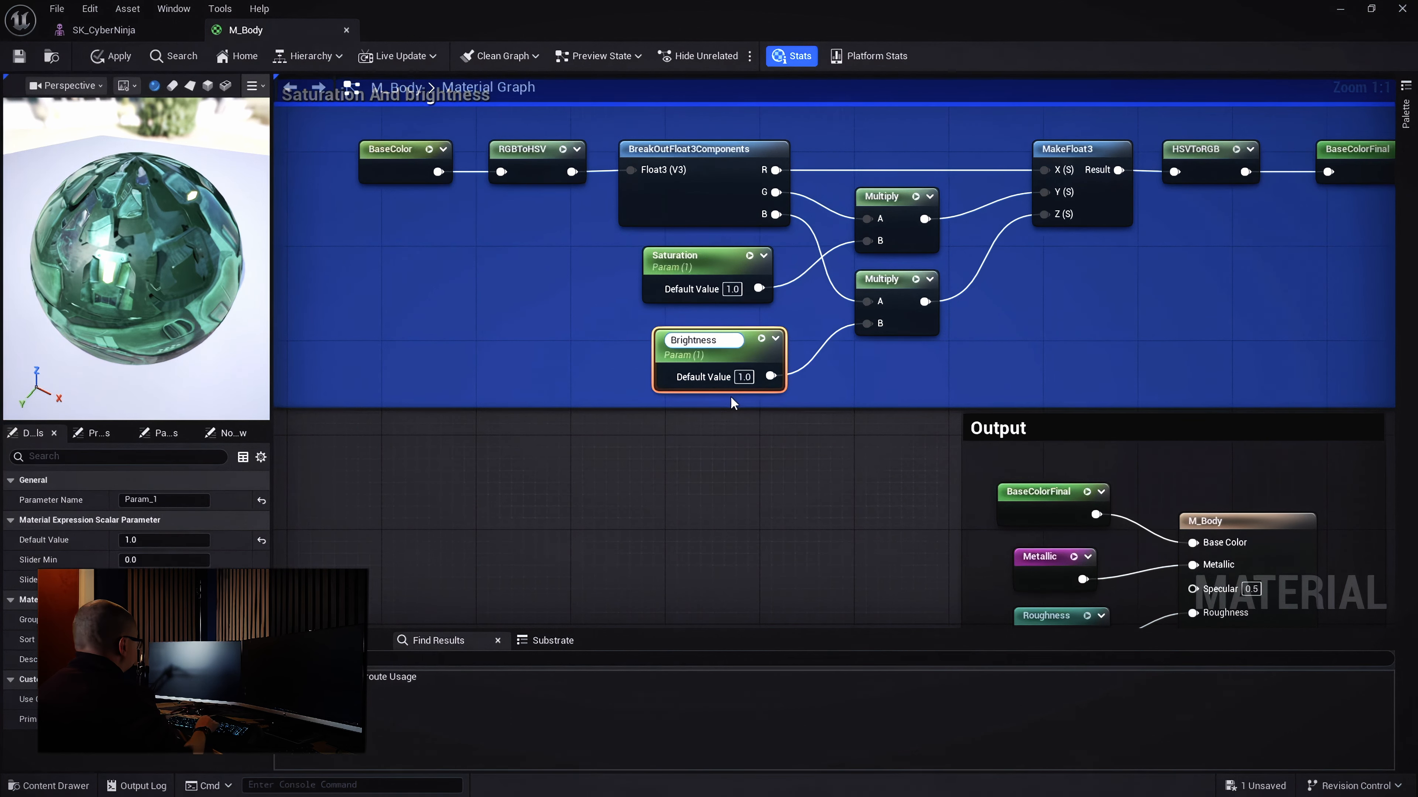
pyautogui.press('Return')
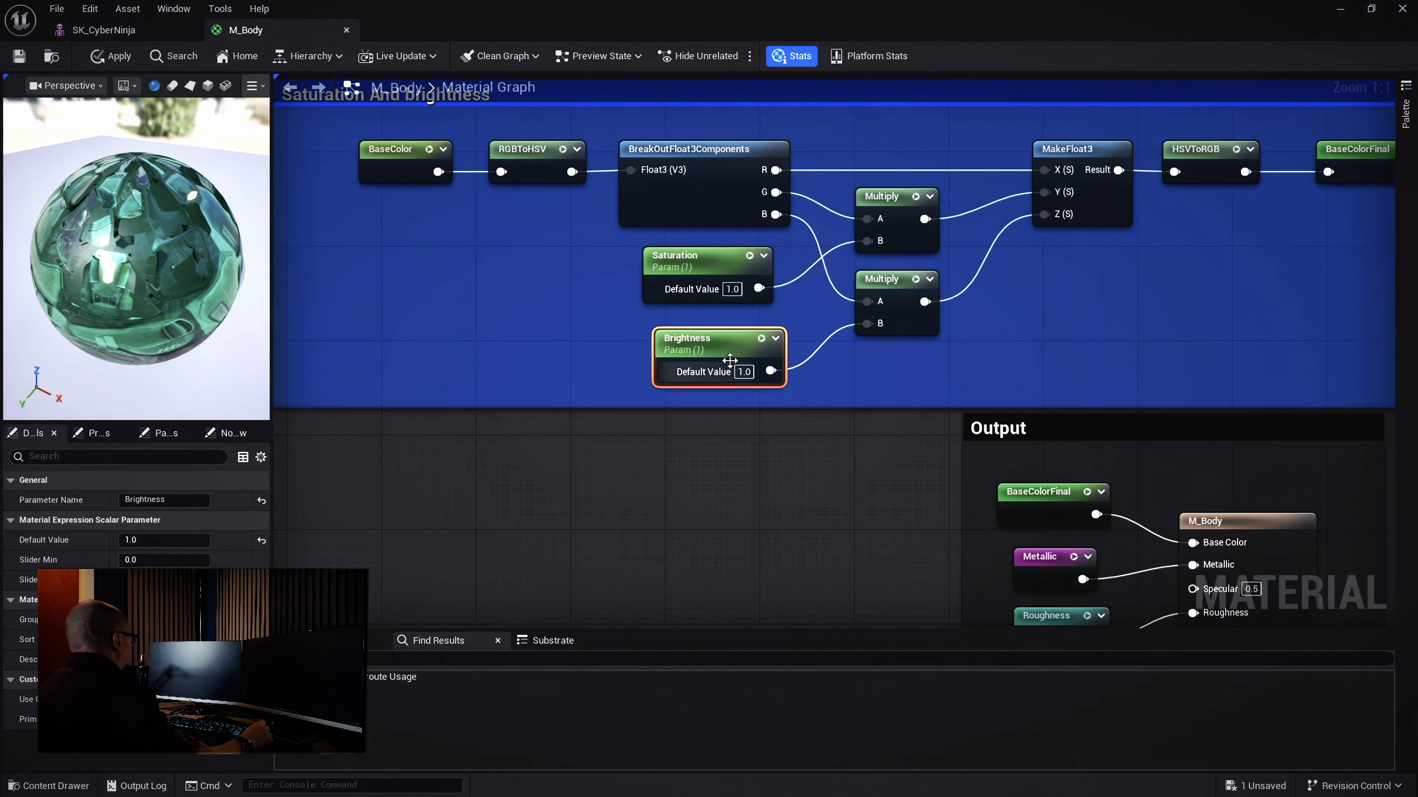
pyautogui.moveTo(724, 341); pyautogui.dragTo(707, 337)
pyautogui.moveTo(695, 268); pyautogui.dragTo(691, 269)
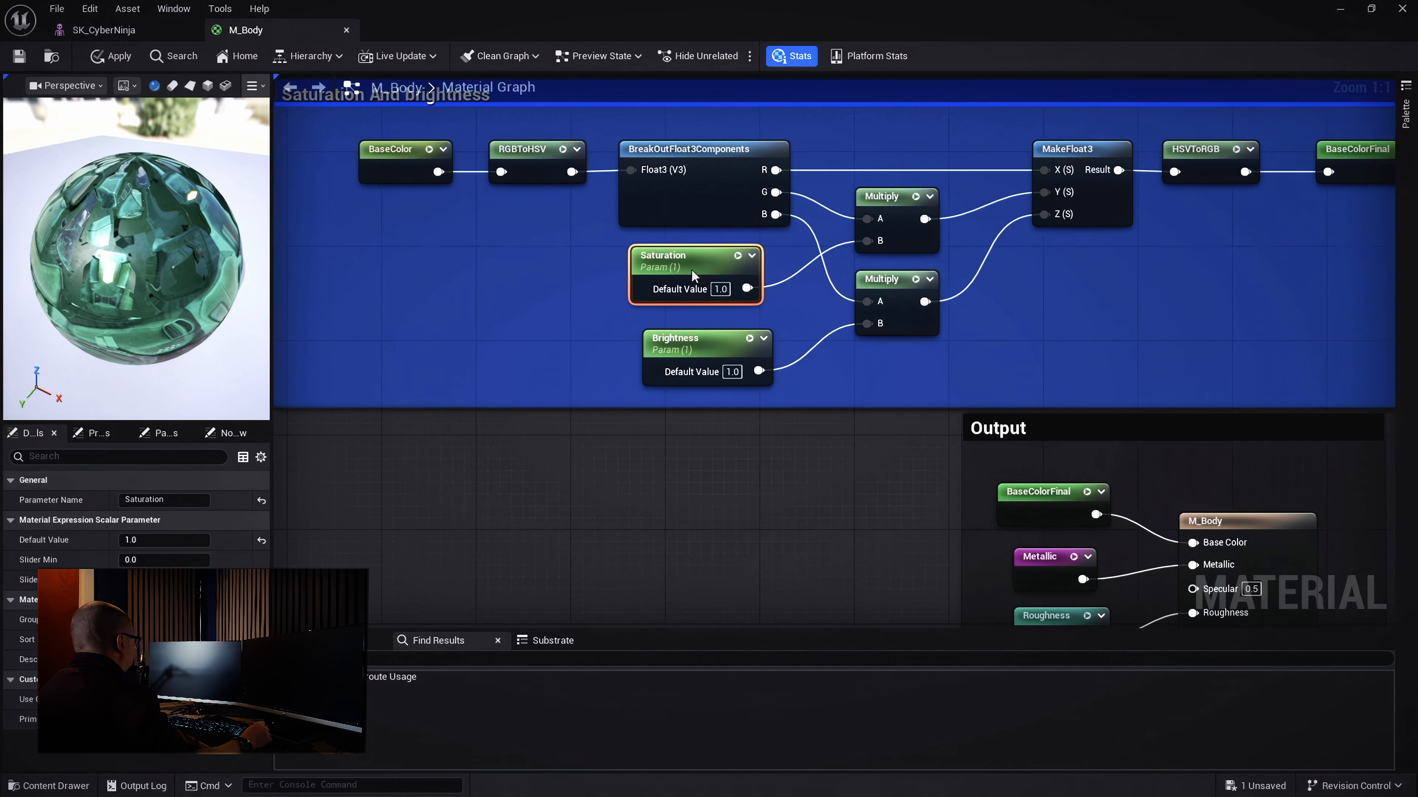
pyautogui.moveTo(567, 323); pyautogui.dragTo(791, 284, button='right')
pyautogui.scroll(-1, 618, 451)
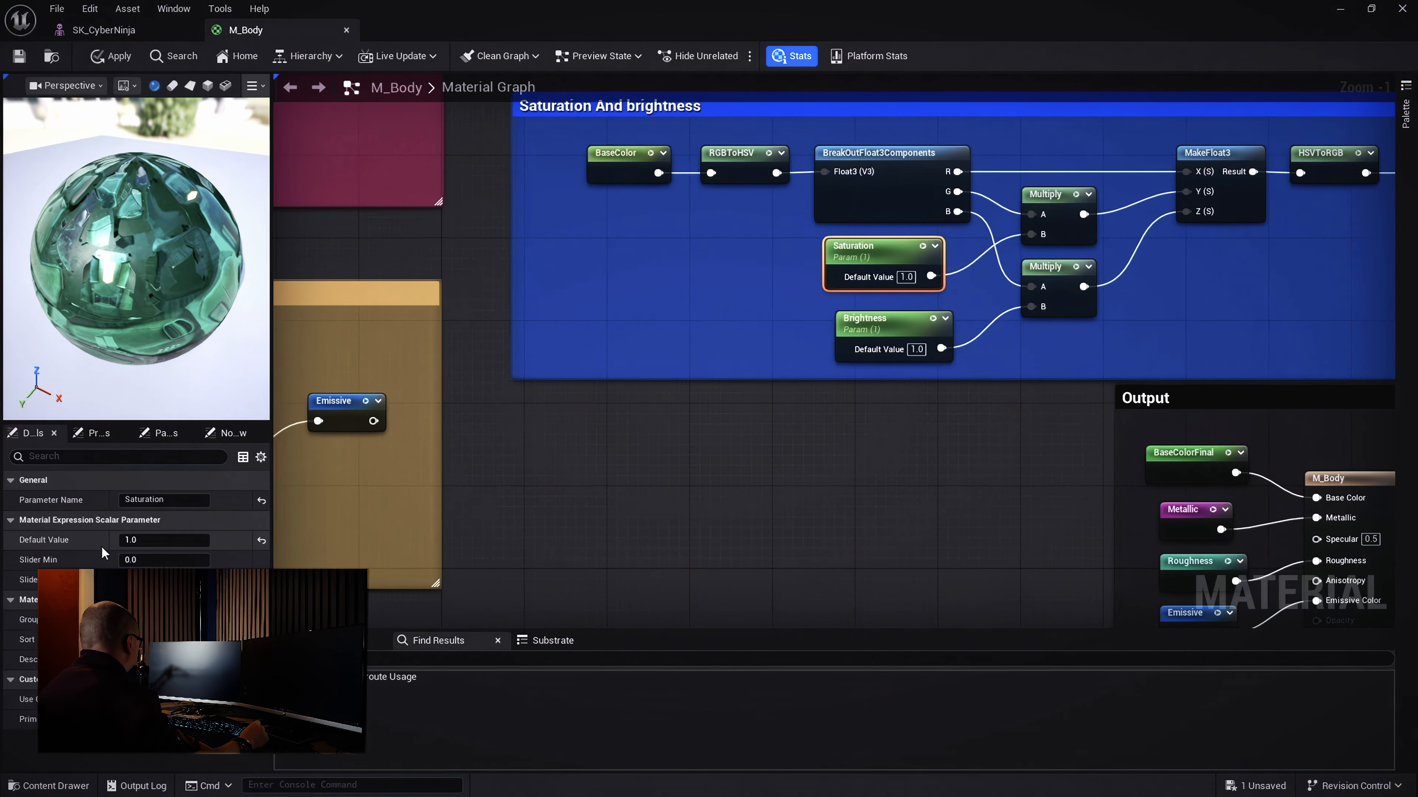
pyautogui.moveTo(860, 242); pyautogui.dragTo(868, 252)
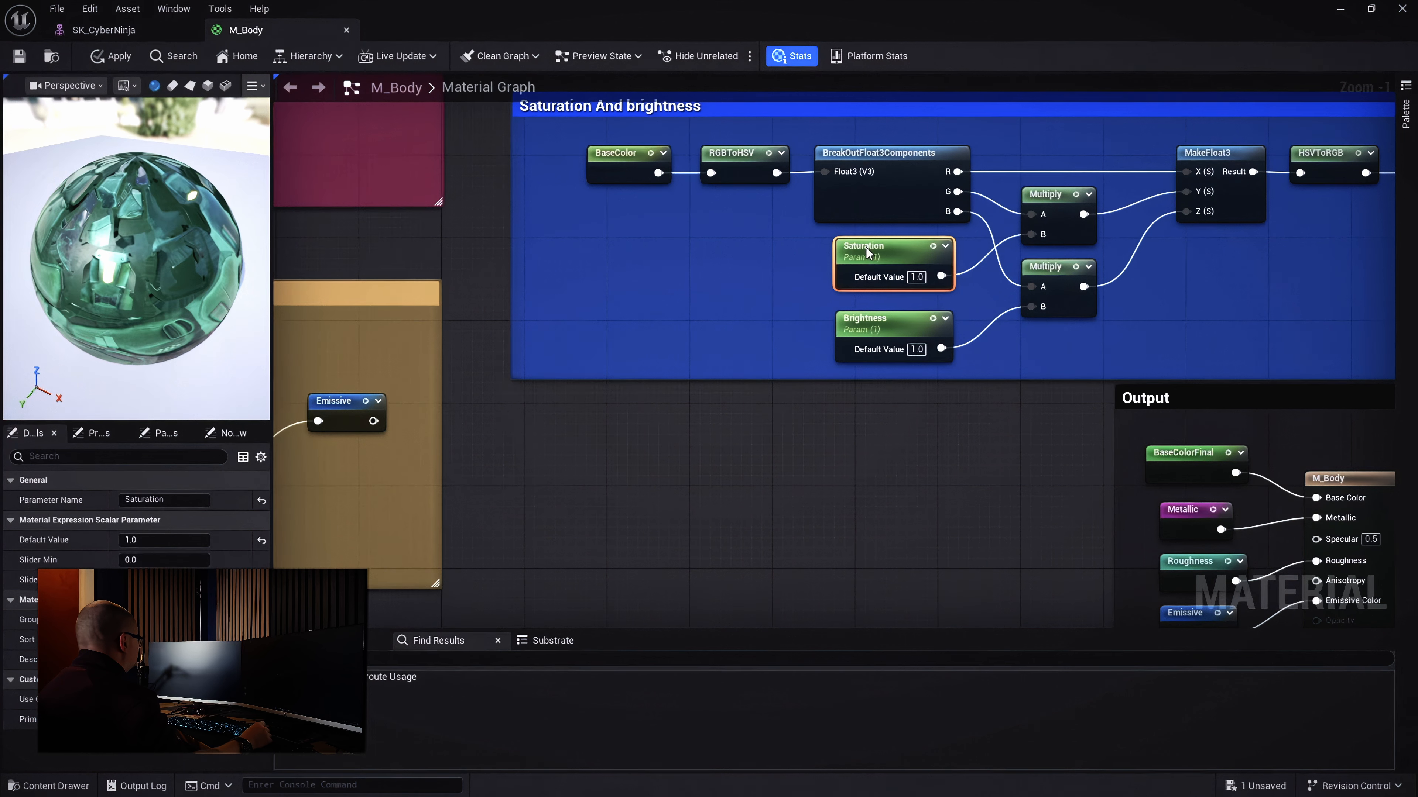
pyautogui.click(871, 320)
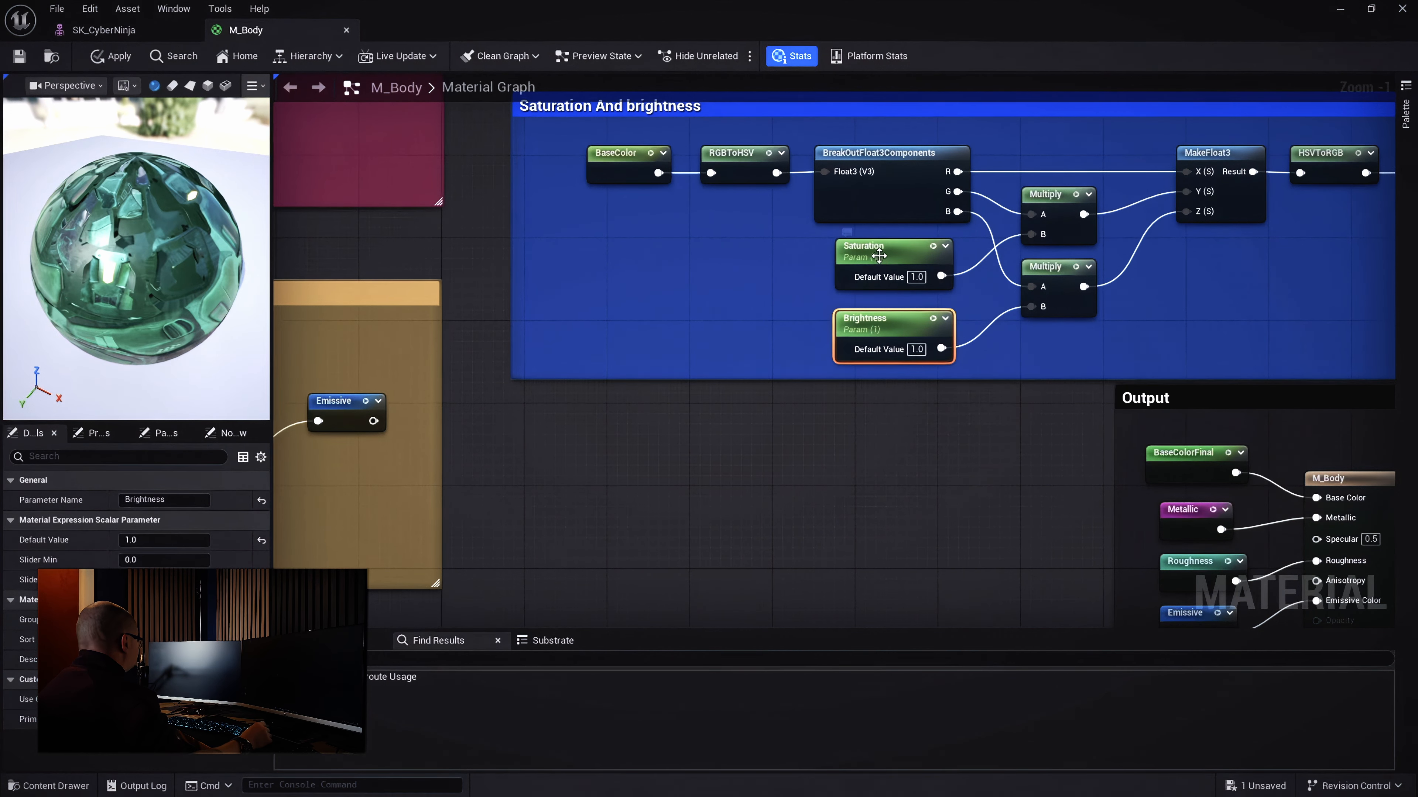
pyautogui.click(871, 241)
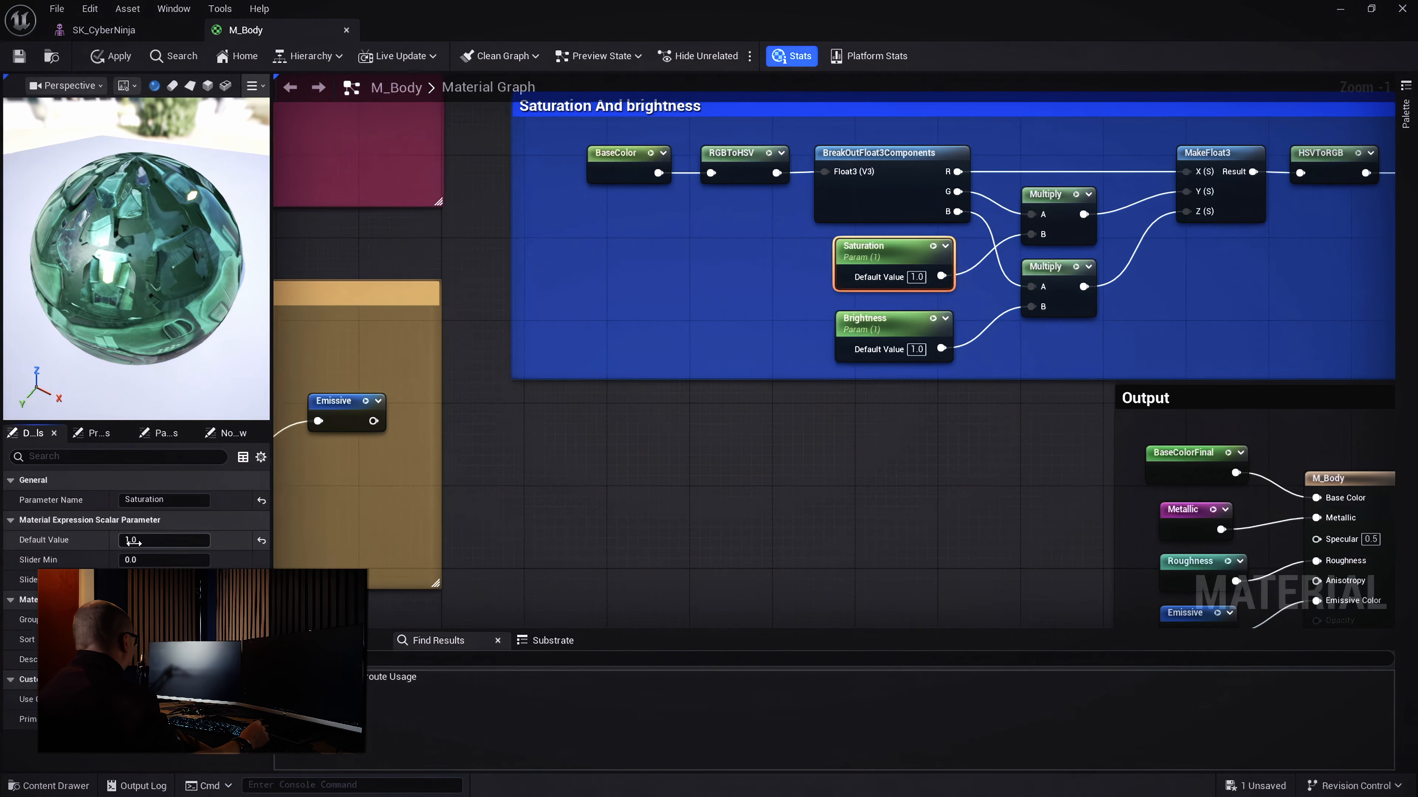
pyautogui.moveTo(133, 541)
pyautogui.mouseDown()
pyautogui.moveTo(90, 542)
pyautogui.moveTo(121, 541)
pyautogui.mouseUp()
pyautogui.click(262, 540)
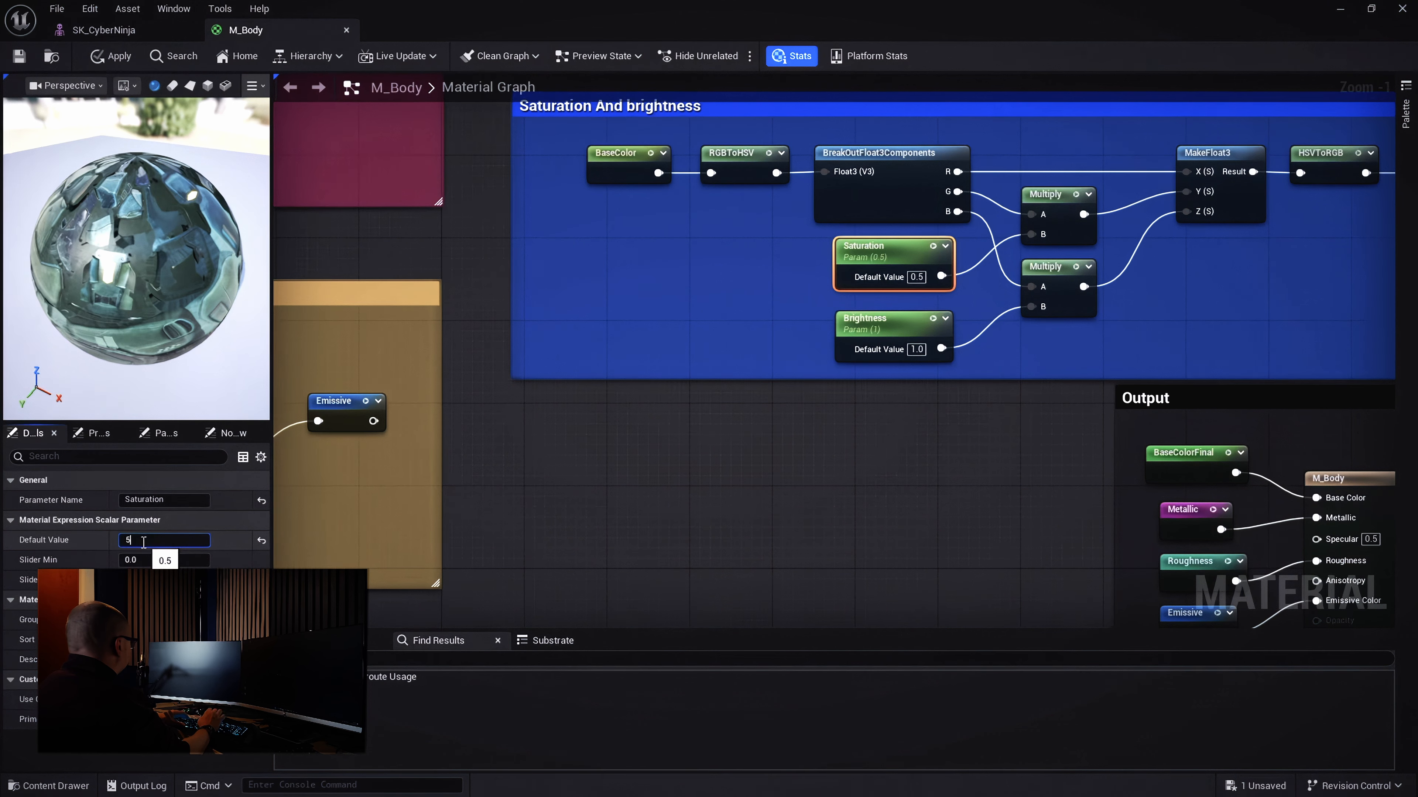
pyautogui.press('Return')
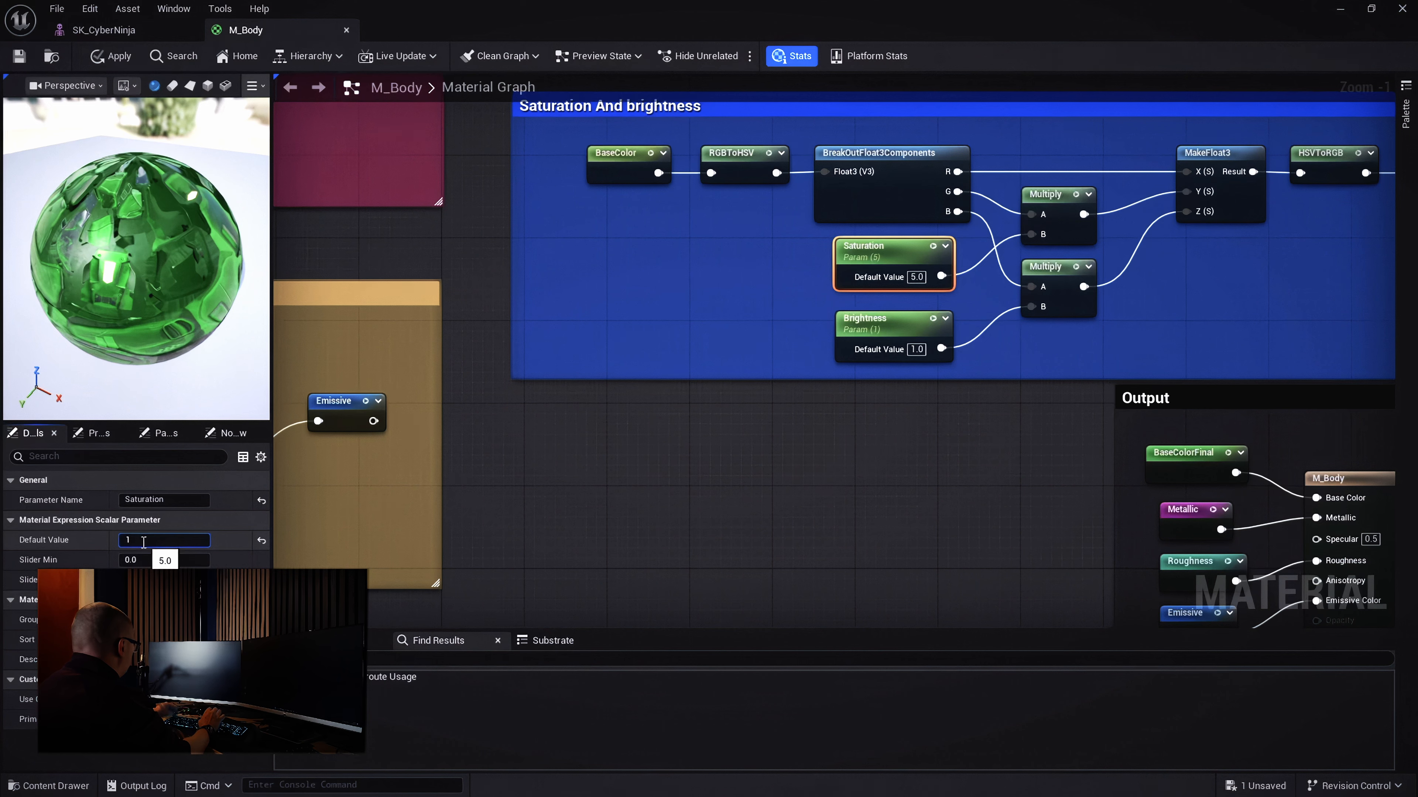
pyautogui.press('Return')
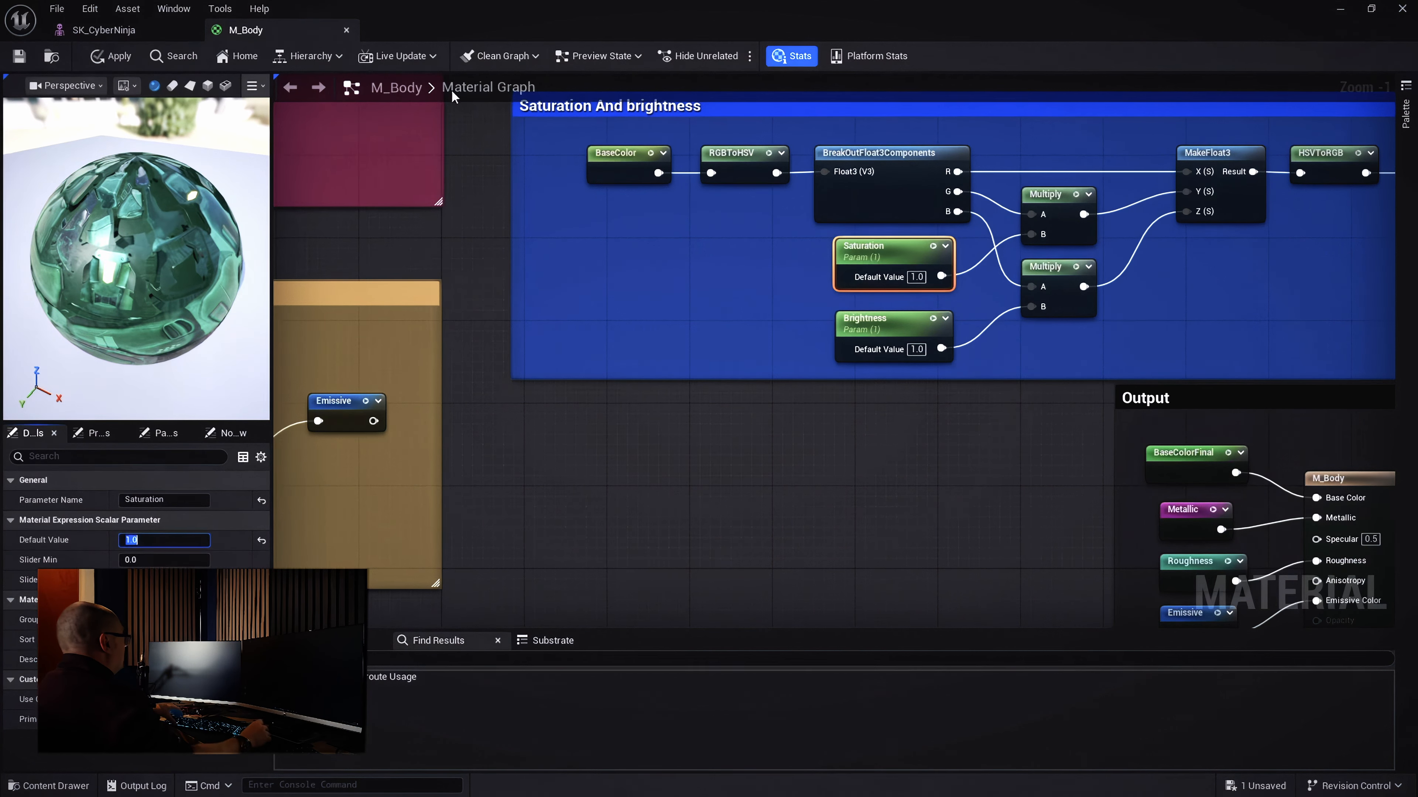
pyautogui.click(920, 342)
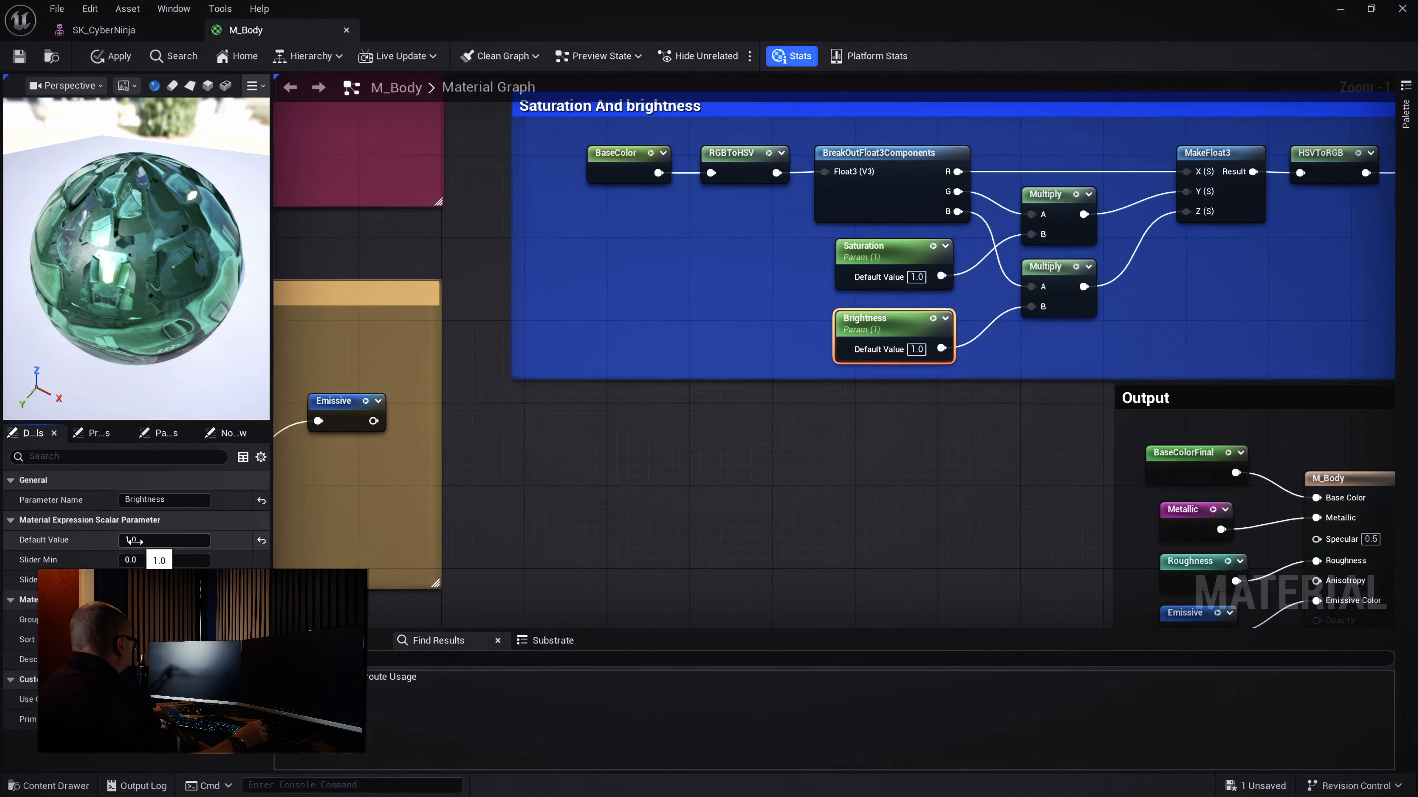
# Try Brightness values on the sphere preview, committing a default of 0
pyautogui.moveTo(134, 540)
pyautogui.mouseDown()
pyautogui.moveTo(201, 540)
pyautogui.moveTo(130, 540)
pyautogui.mouseUp()
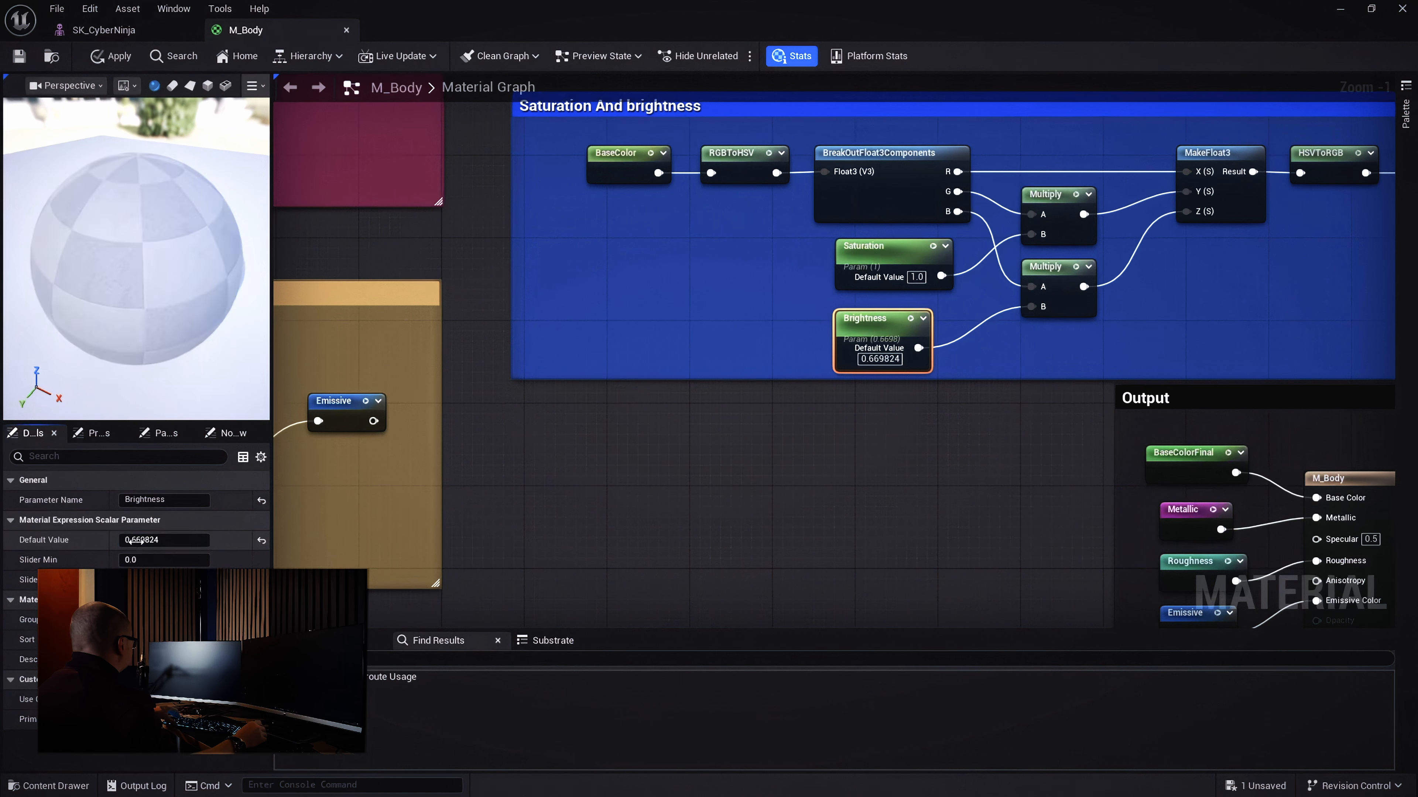
pyautogui.click(130, 540)
pyautogui.write('0')
pyautogui.press('Return')
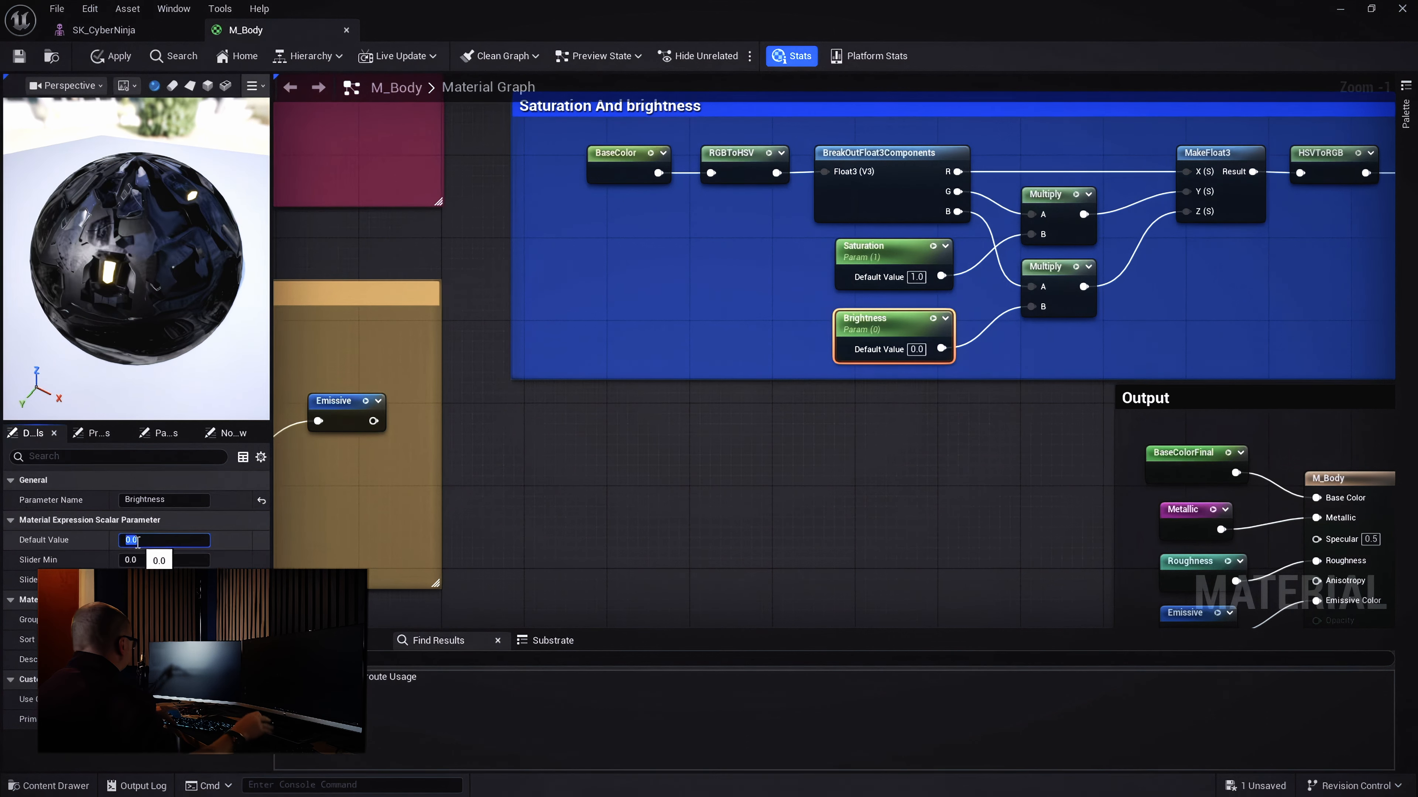
pyautogui.click(114, 548)
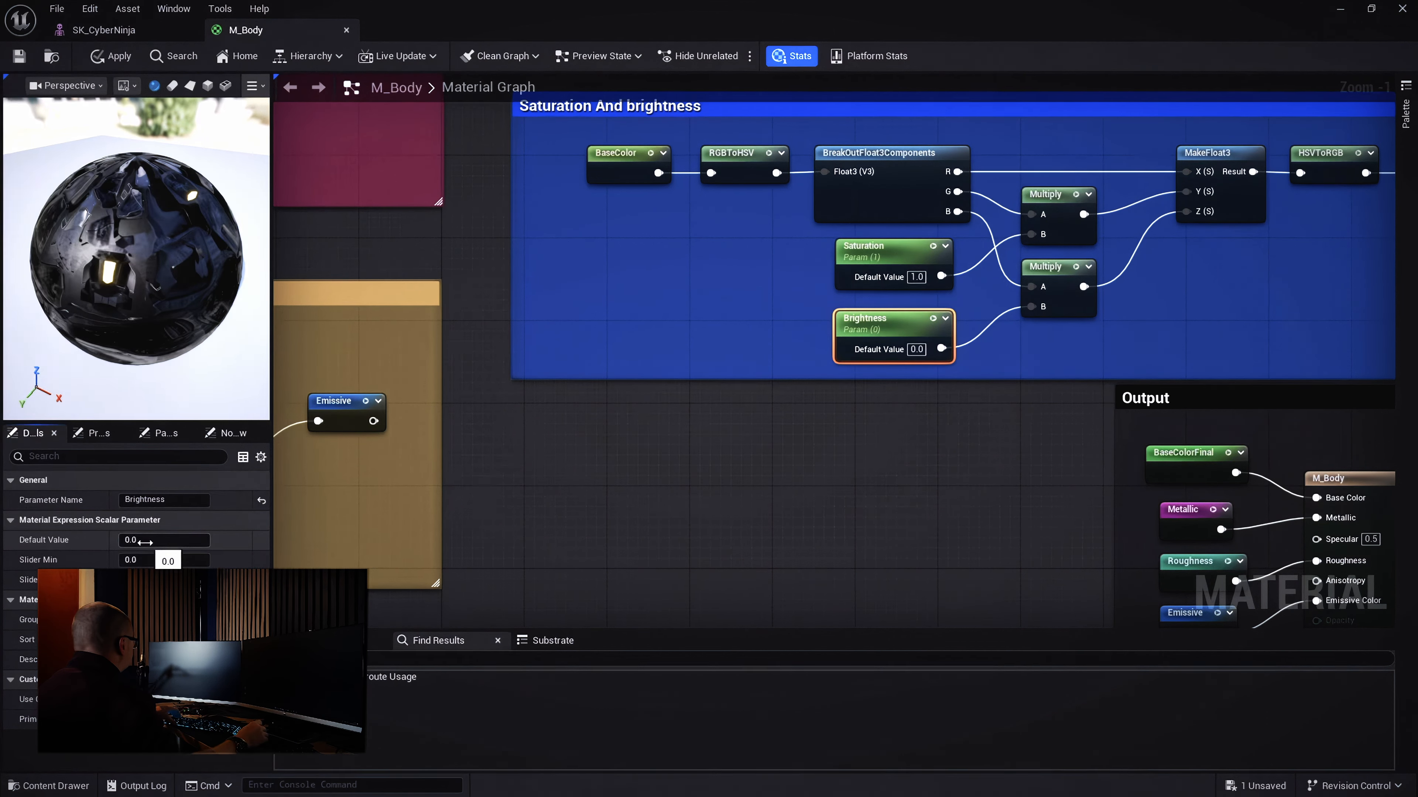
# Switch the preview to a cube and raise the Brightness default to 50
pyautogui.moveTo(140, 251)
pyautogui.mouseDown()
pyautogui.moveTo(145, 318)
pyautogui.moveTo(168, 273)
pyautogui.moveTo(136, 229)
pyautogui.mouseUp()
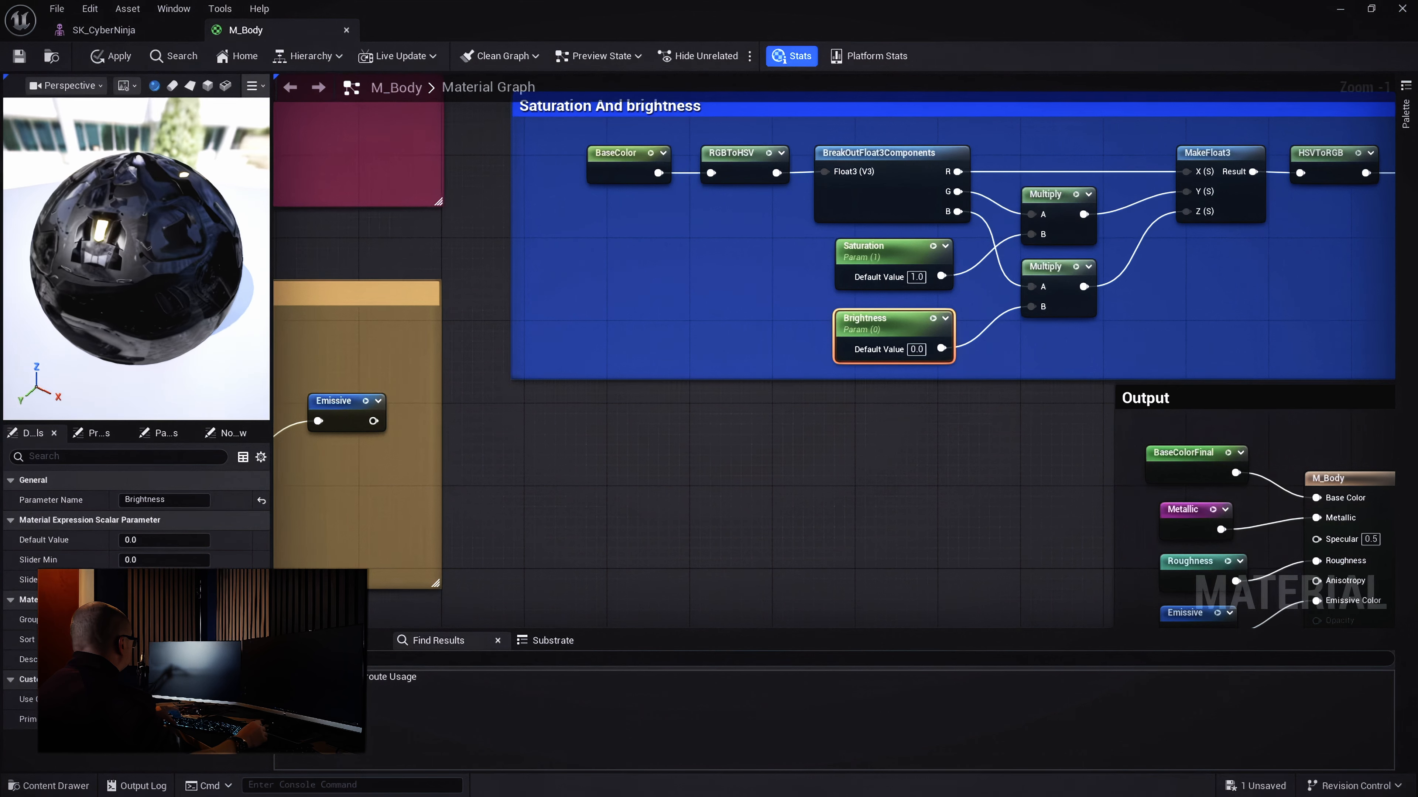
pyautogui.click(208, 86)
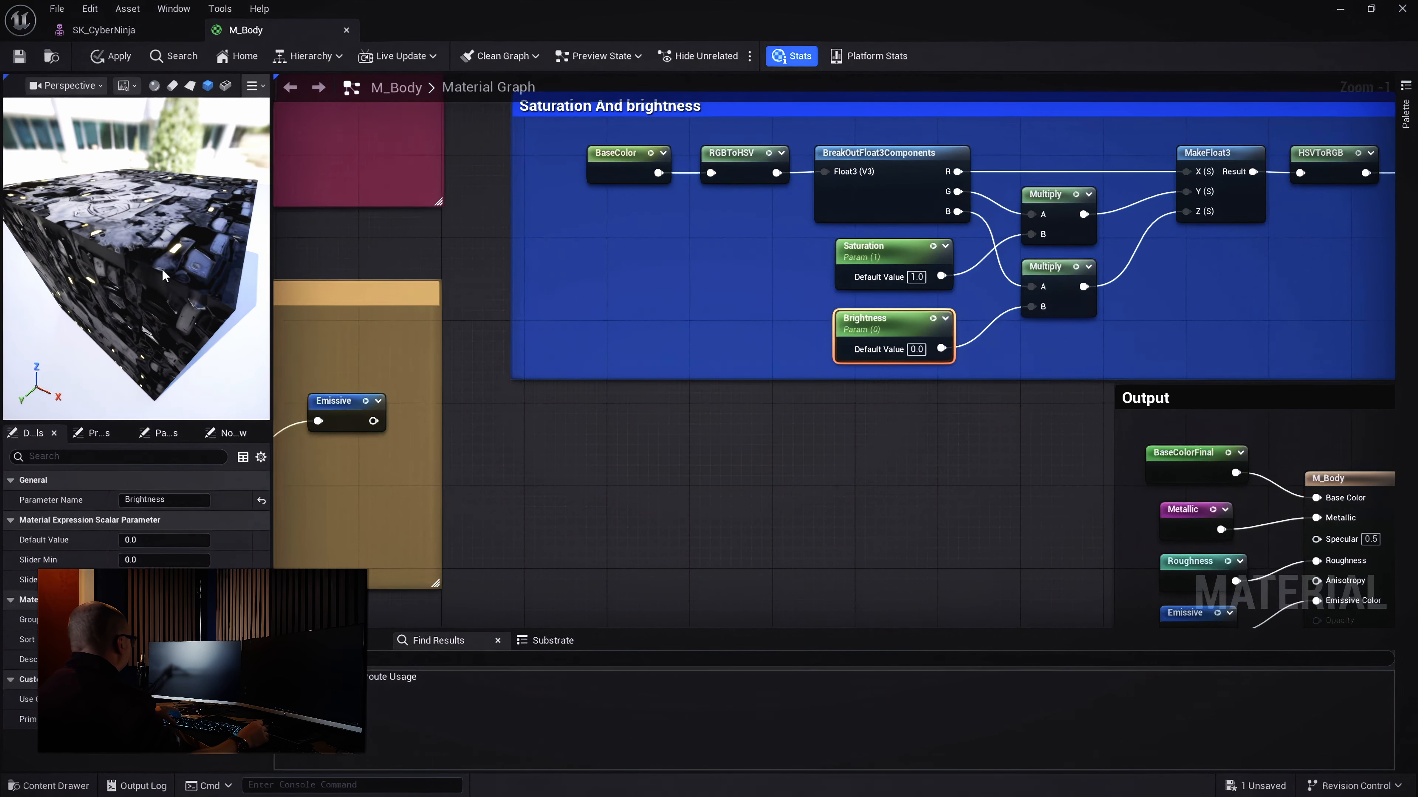
pyautogui.moveTo(163, 275); pyautogui.dragTo(124, 402)
pyautogui.moveTo(165, 539)
pyautogui.mouseDown()
pyautogui.moveTo(251, 539)
pyautogui.moveTo(141, 540)
pyautogui.mouseUp()
pyautogui.click(141, 540)
pyautogui.write('50')
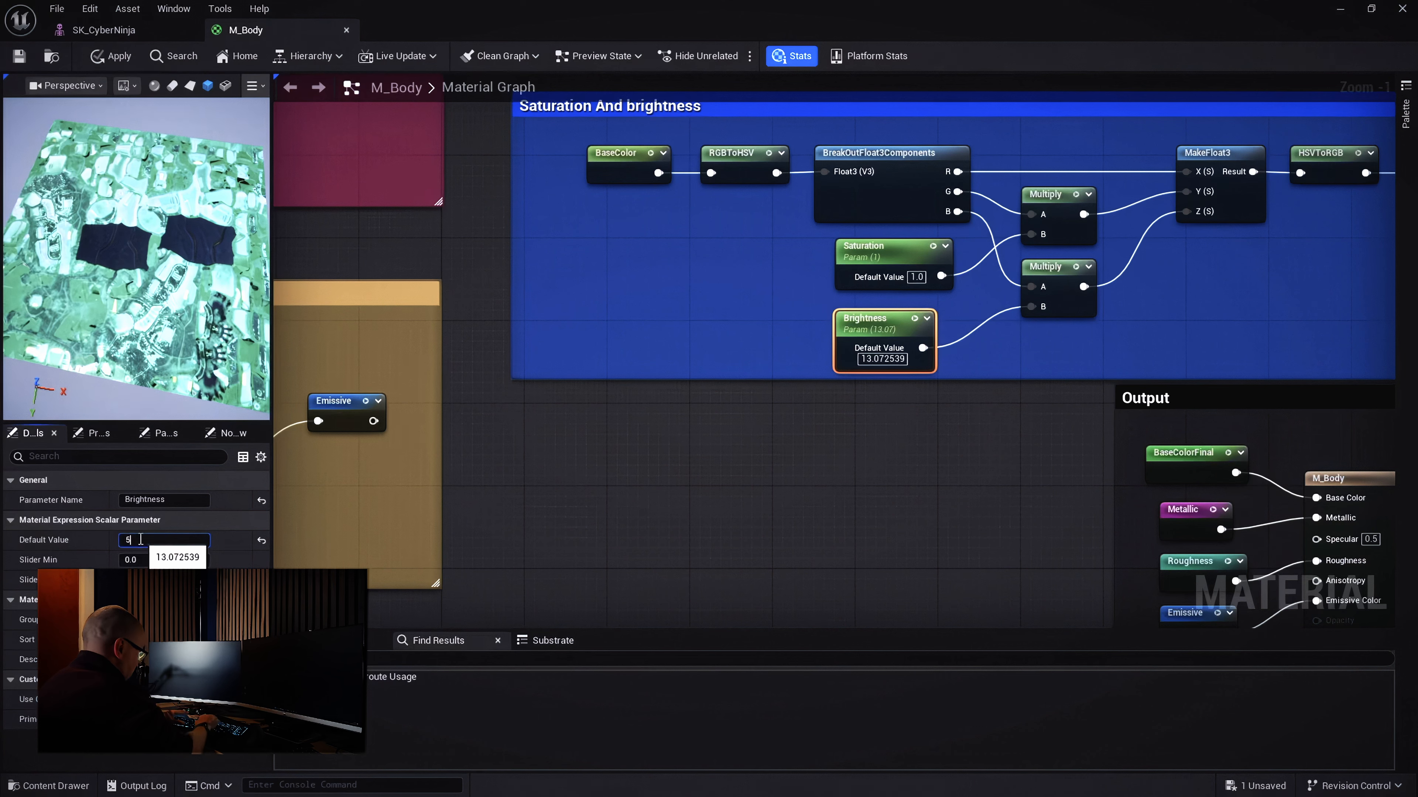
pyautogui.press('Return')
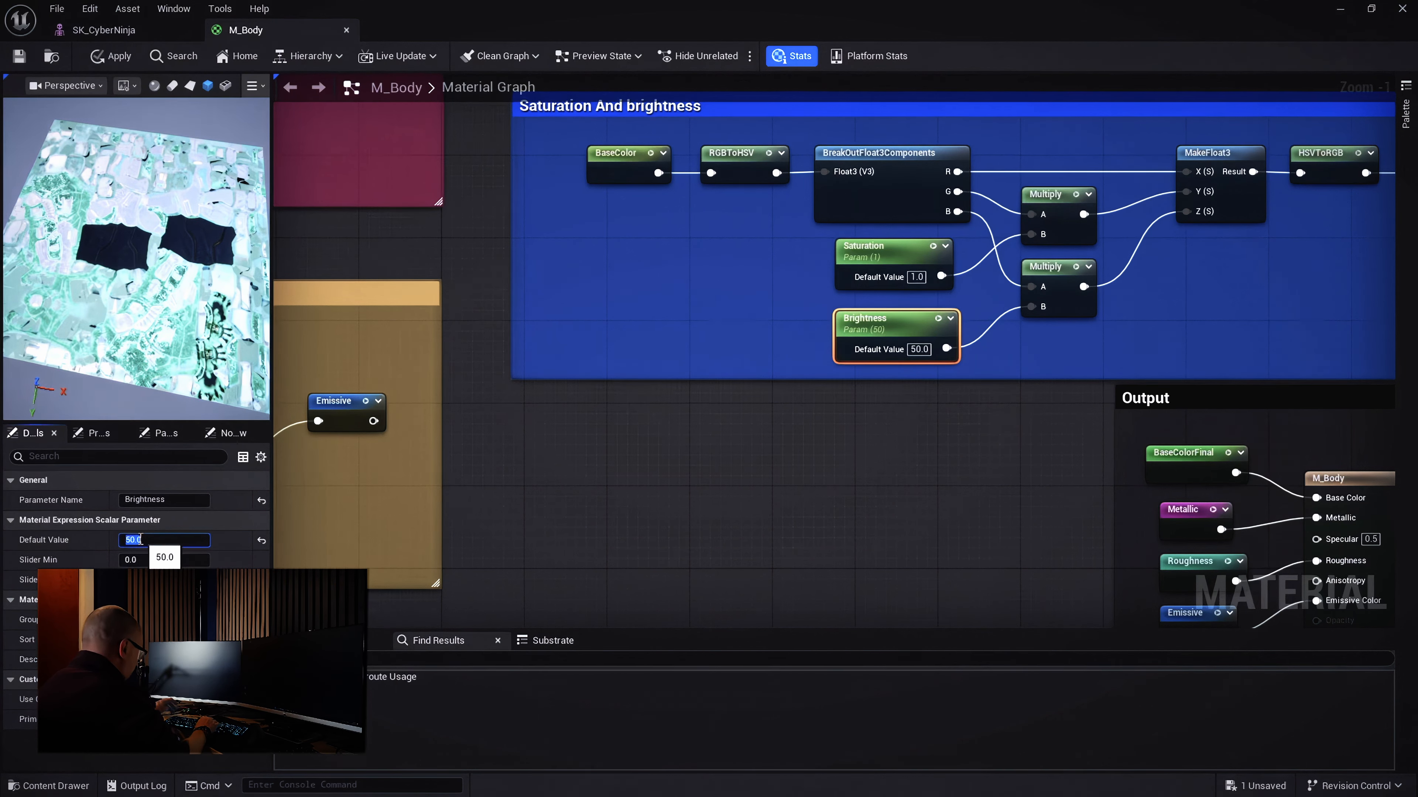
# Reset the Brightness default value to 1.0
pyautogui.press('BackSpace')
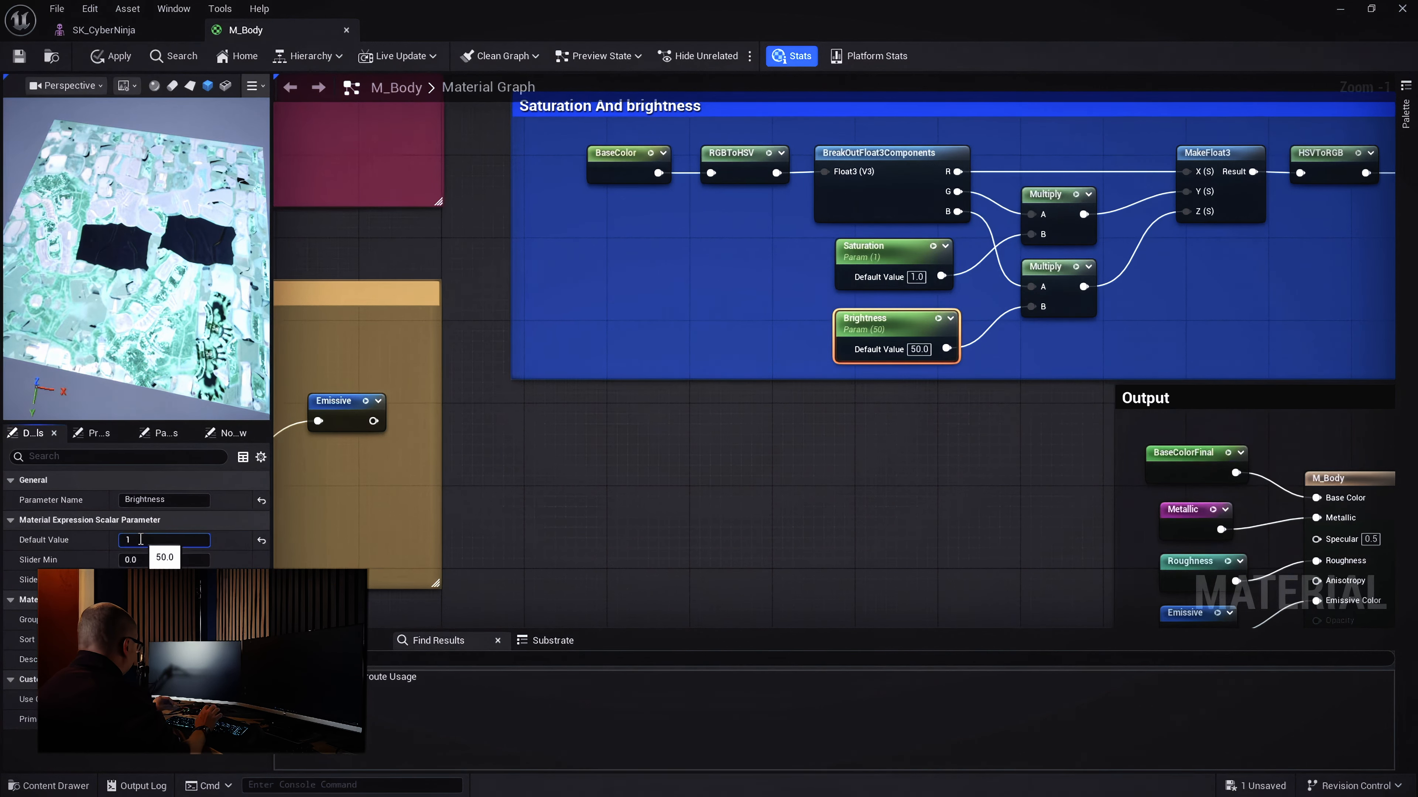
pyautogui.write('1')
pyautogui.press('Return')
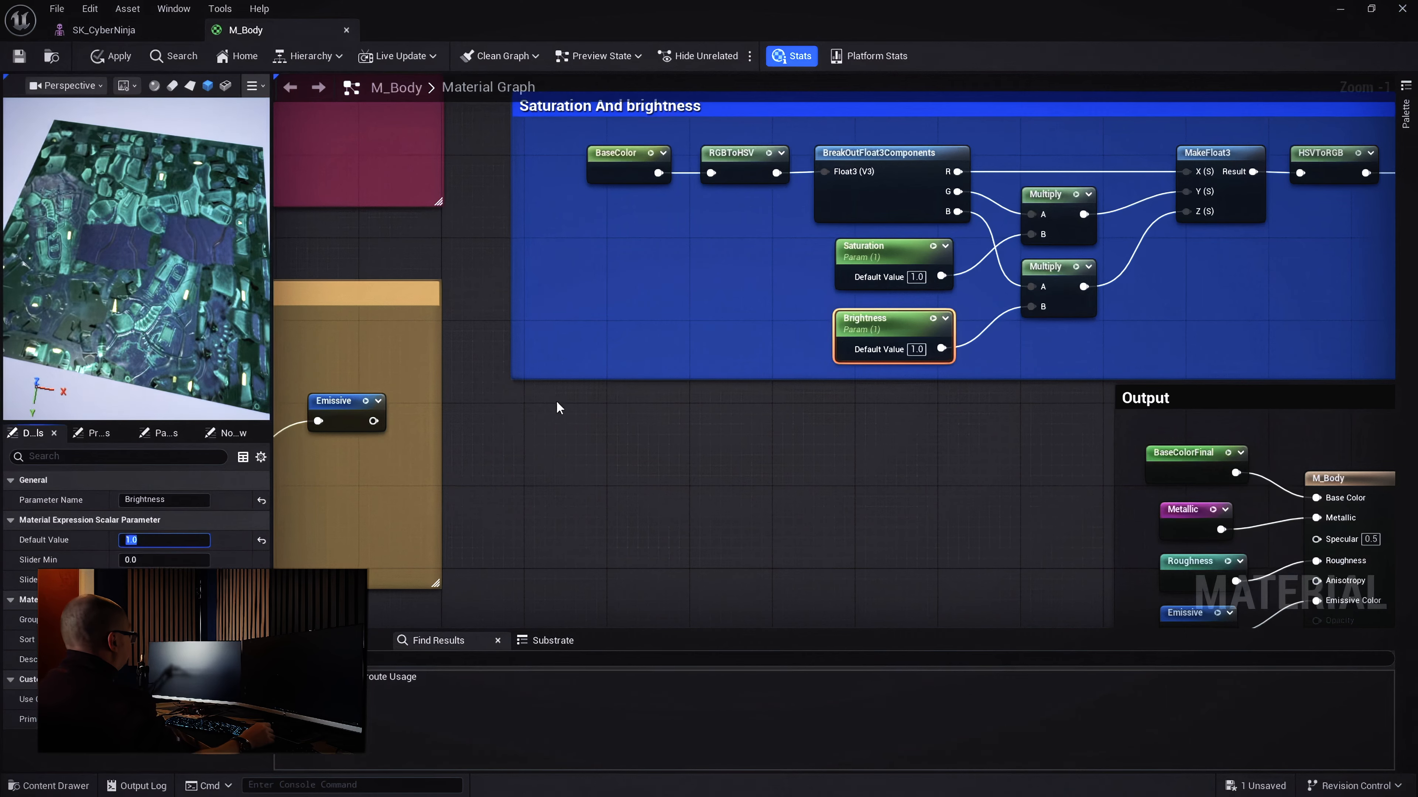
pyautogui.scroll(-4, 670, 399)
# Move the Brightness node into the Saturation And brightness group and enlarge the group
pyautogui.moveTo(813, 271); pyautogui.dragTo(800, 217)
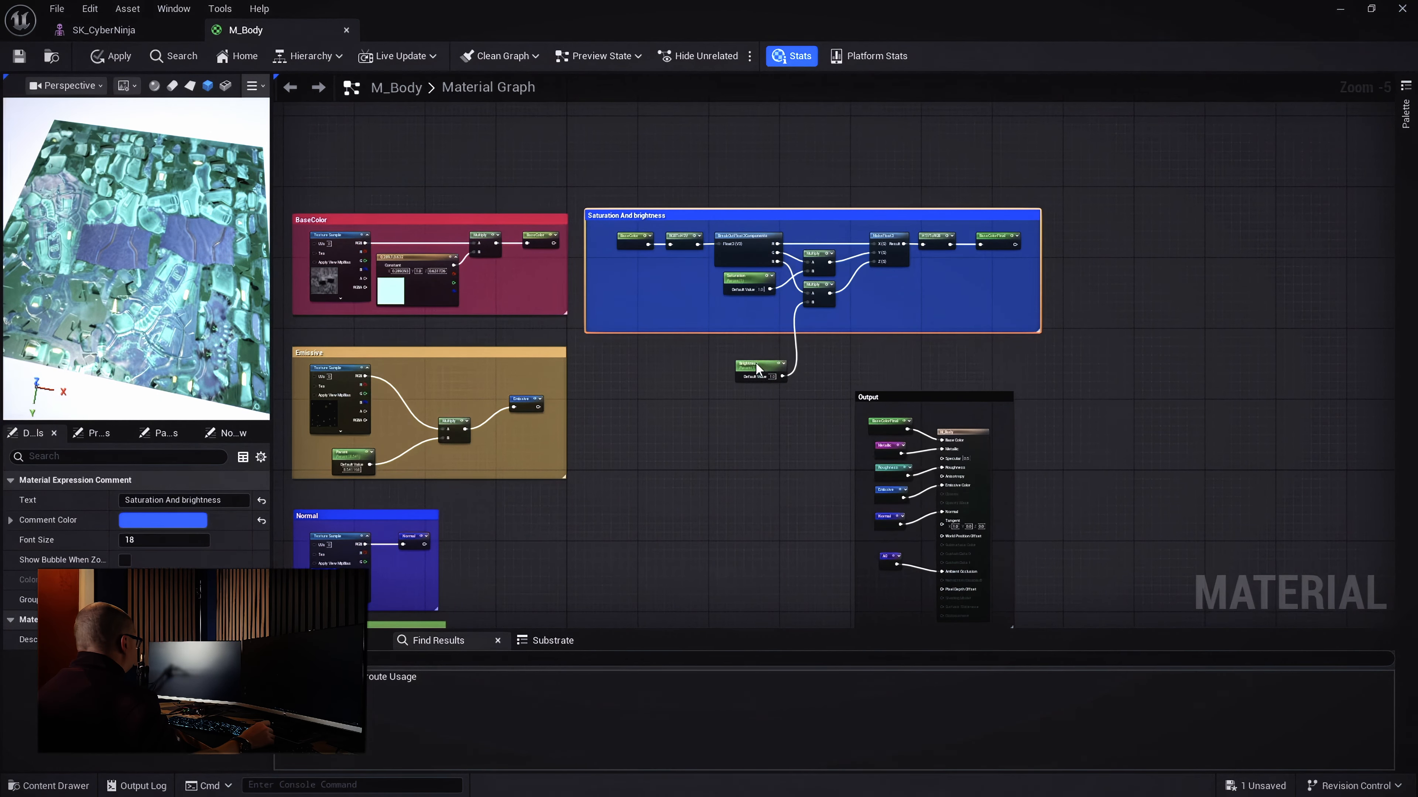
pyautogui.moveTo(756, 367); pyautogui.dragTo(745, 314)
pyautogui.moveTo(916, 330); pyautogui.dragTo(910, 353)
pyautogui.scroll(-3, 827, 372)
pyautogui.moveTo(827, 369); pyautogui.dragTo(789, 304, button='right')
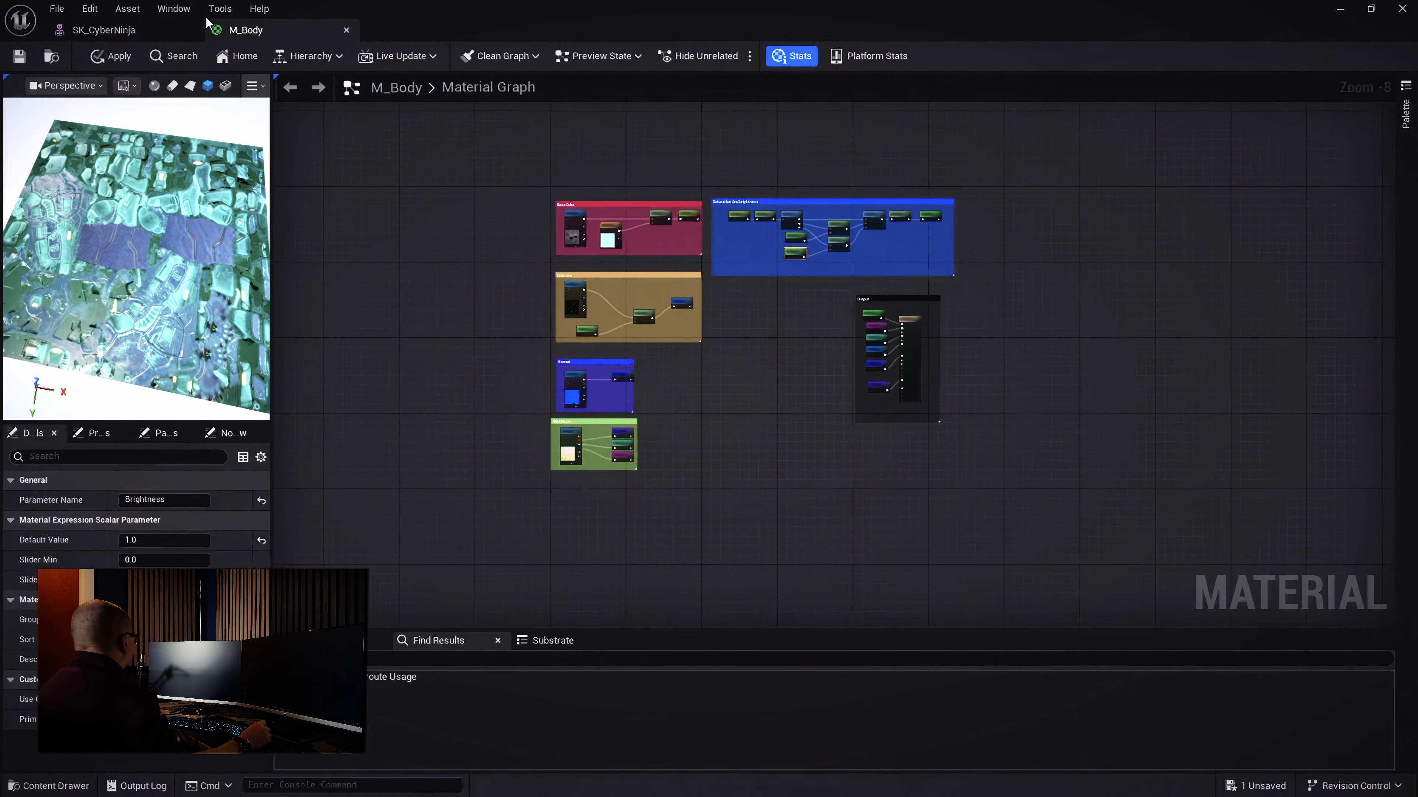
# Apply the graph changes and save the M_Body material
pyautogui.click(18, 55)
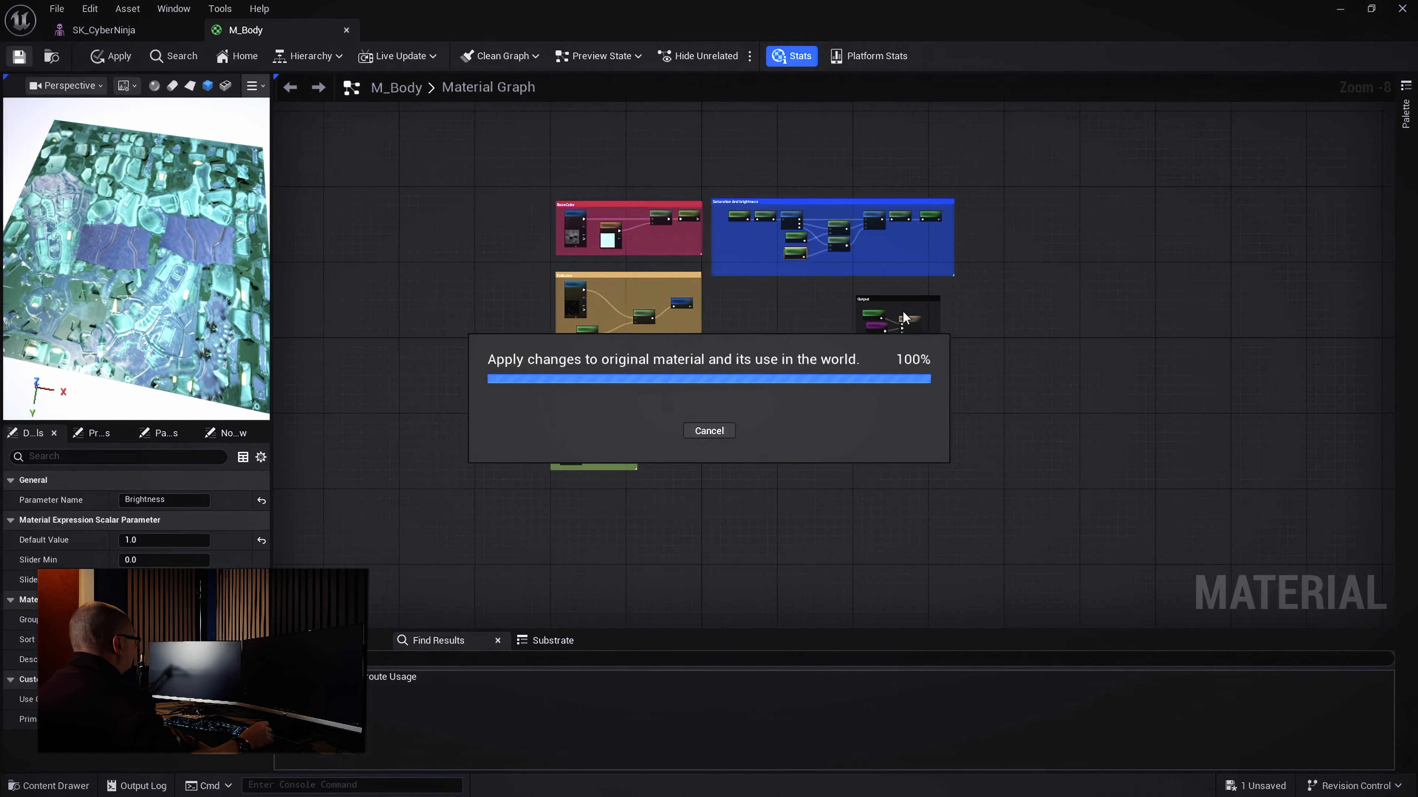
pyautogui.scroll(3, 954, 343)
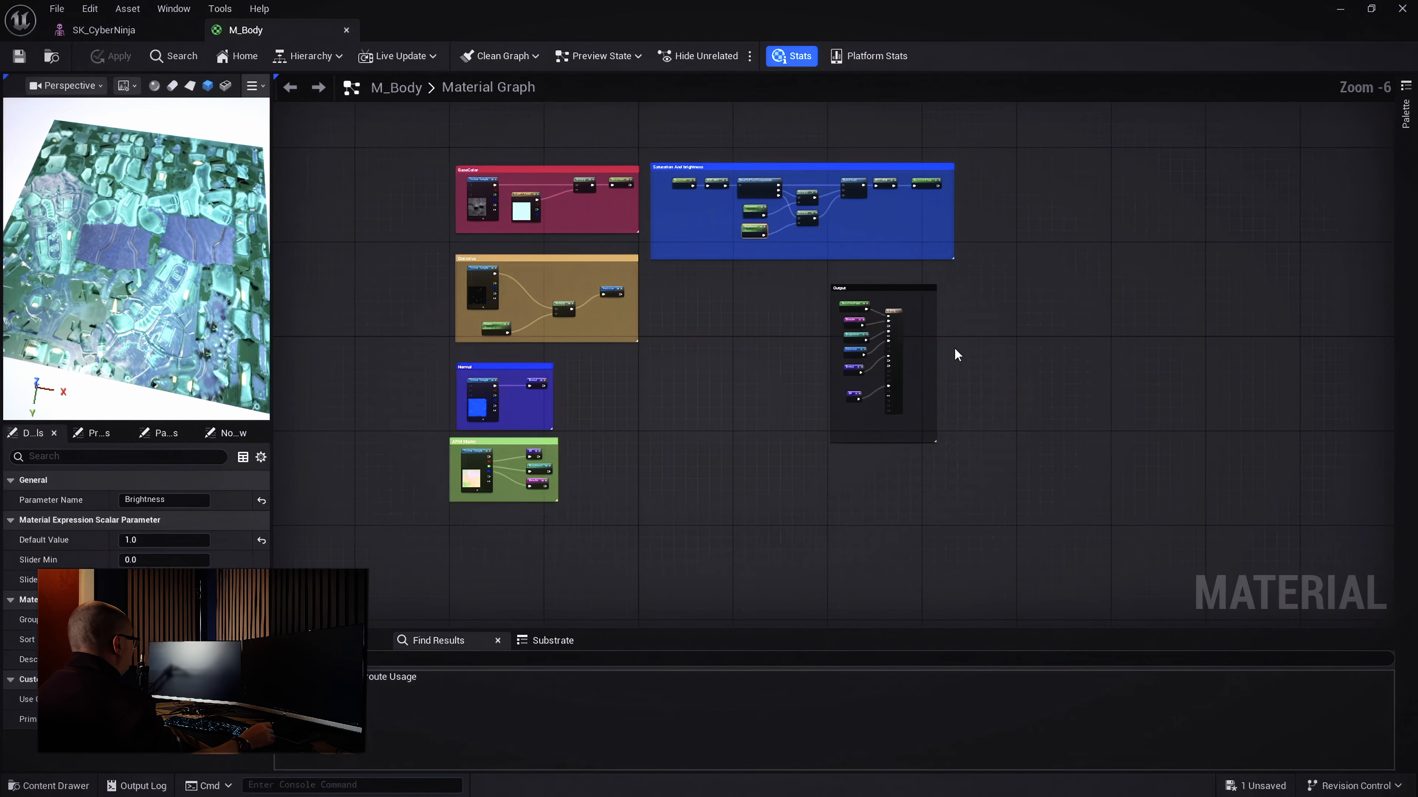
pyautogui.scroll(3, 955, 358)
pyautogui.scroll(-3, 650, 335)
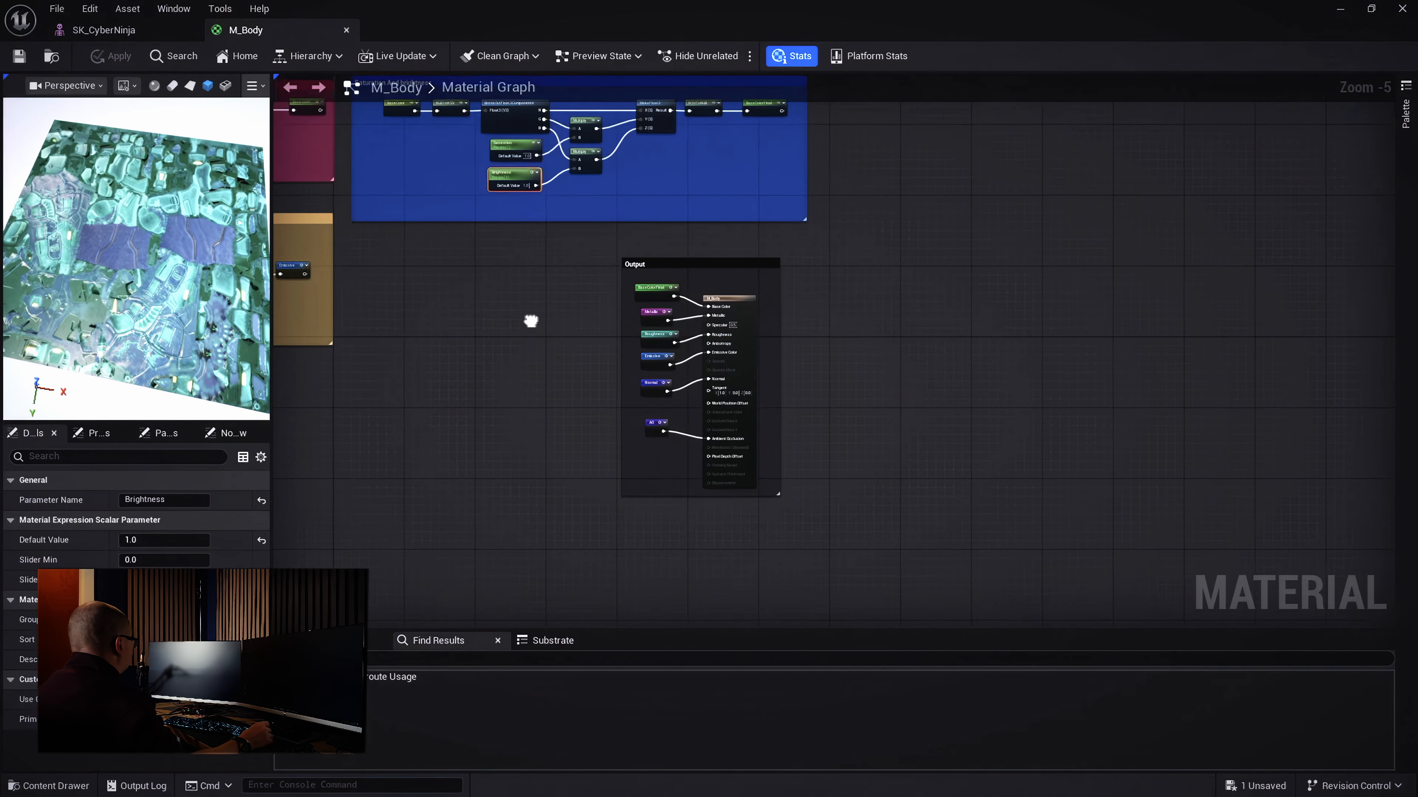
pyautogui.moveTo(531, 320); pyautogui.dragTo(793, 347, button='right')
pyautogui.scroll(-2, 756, 276)
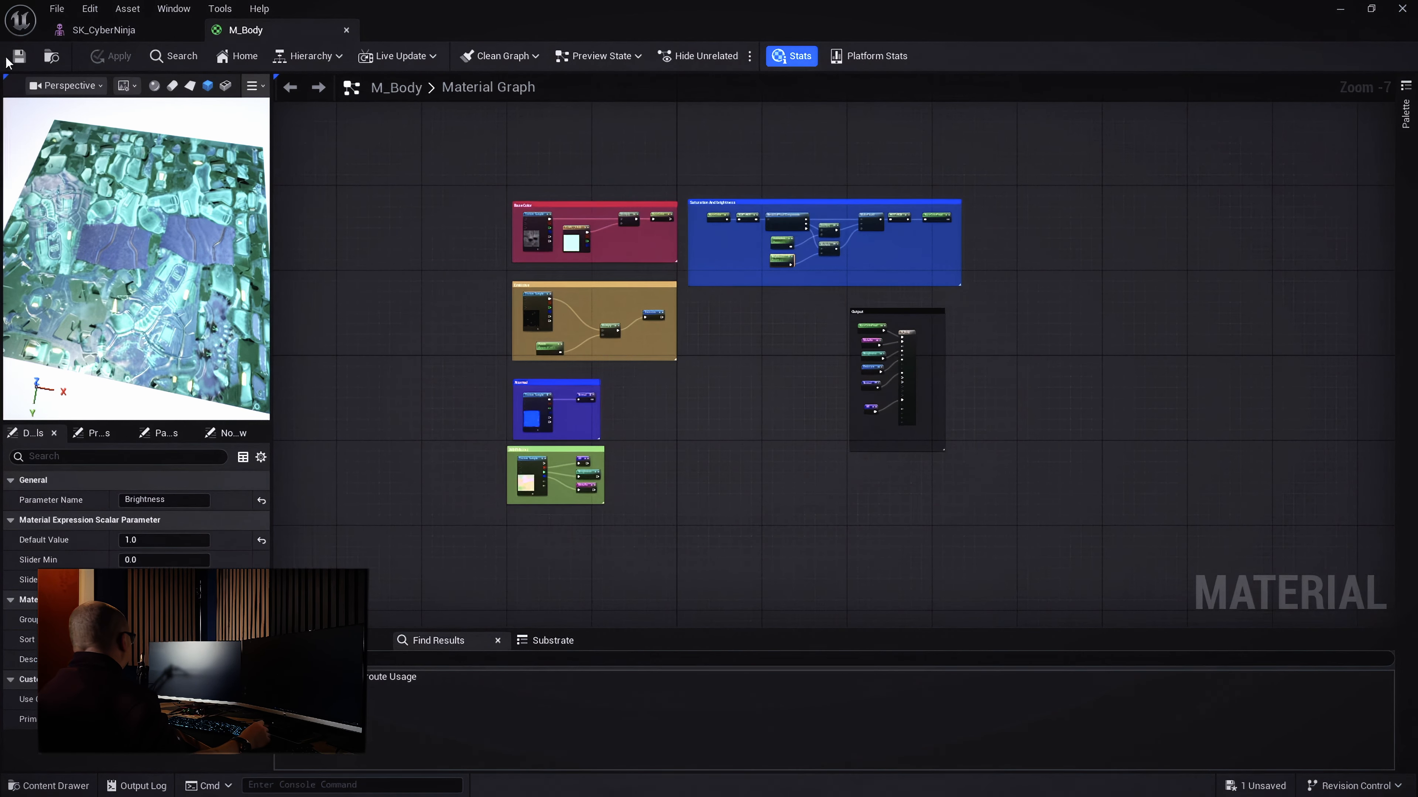
pyautogui.click(18, 55)
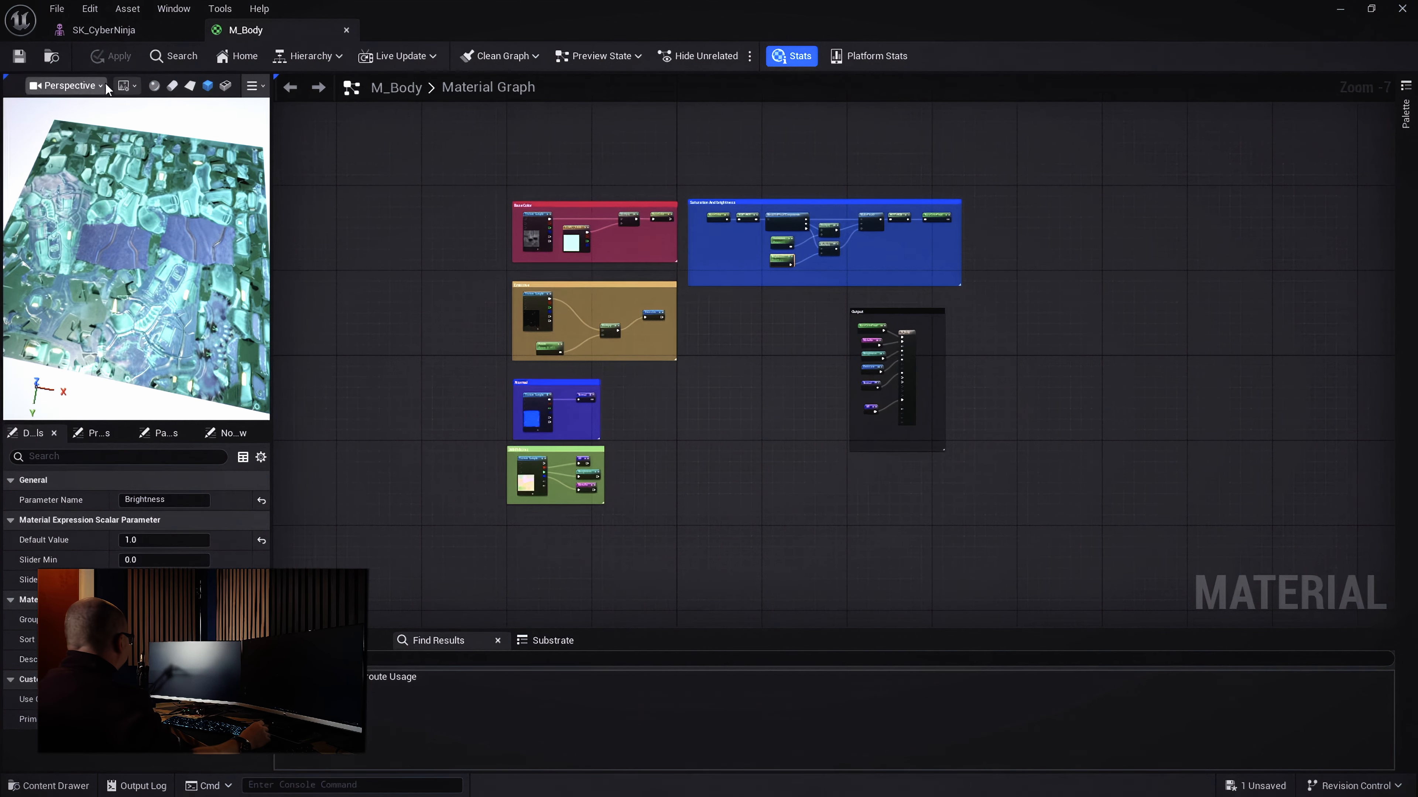
# Create a material instance of M_Body named MI_Body_inst
pyautogui.click(51, 57)
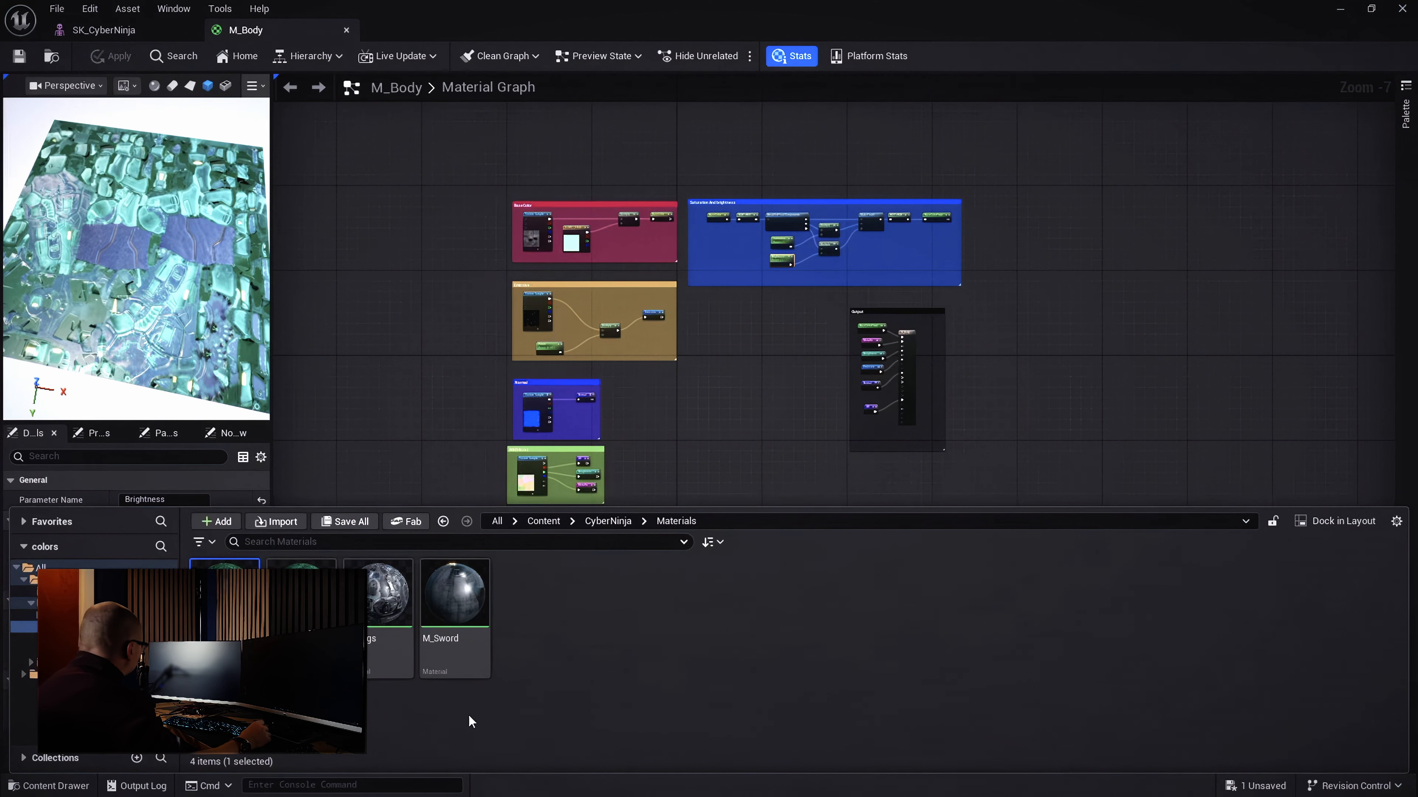
pyautogui.rightClick(223, 565)
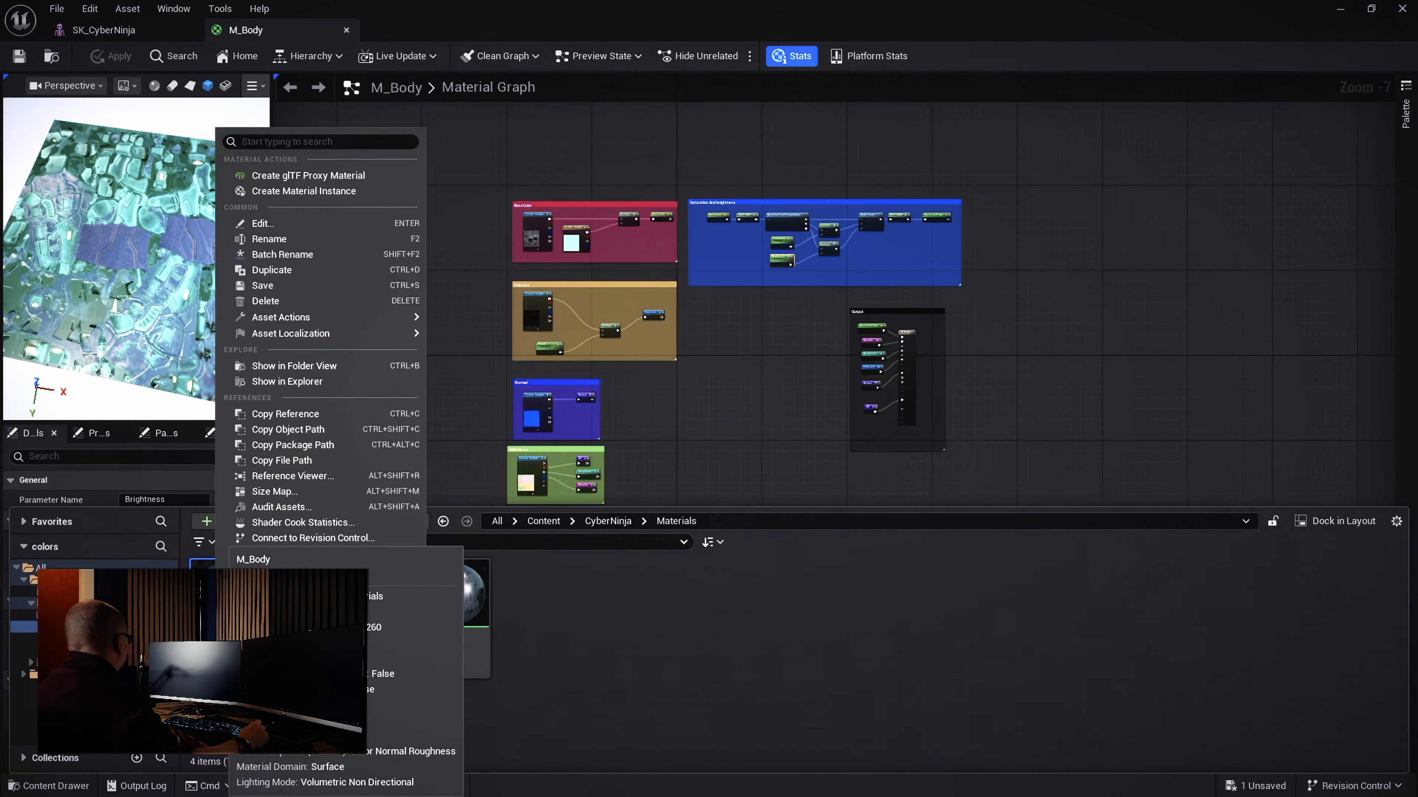
pyautogui.moveTo(339, 330)
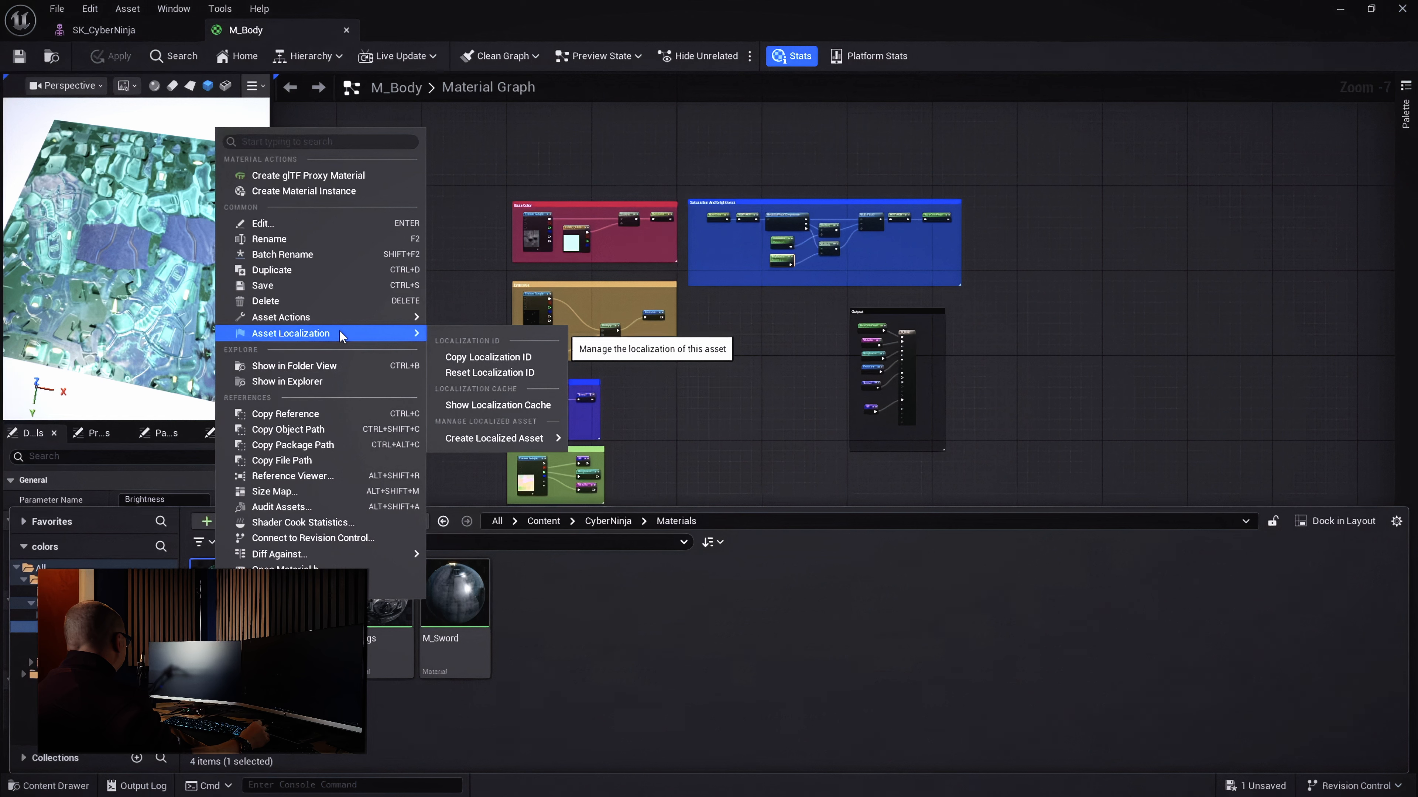
pyautogui.click(333, 195)
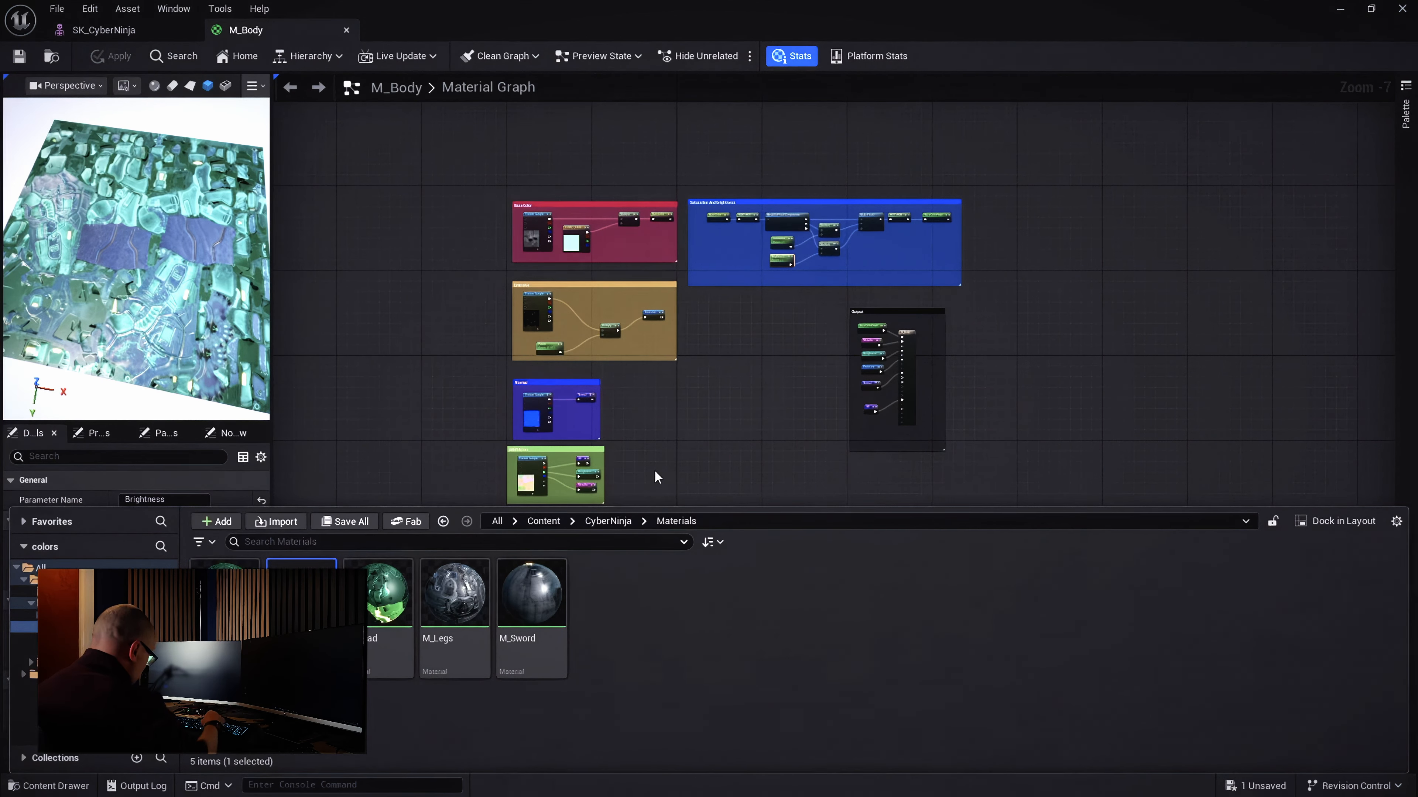
pyautogui.press('BackSpace')
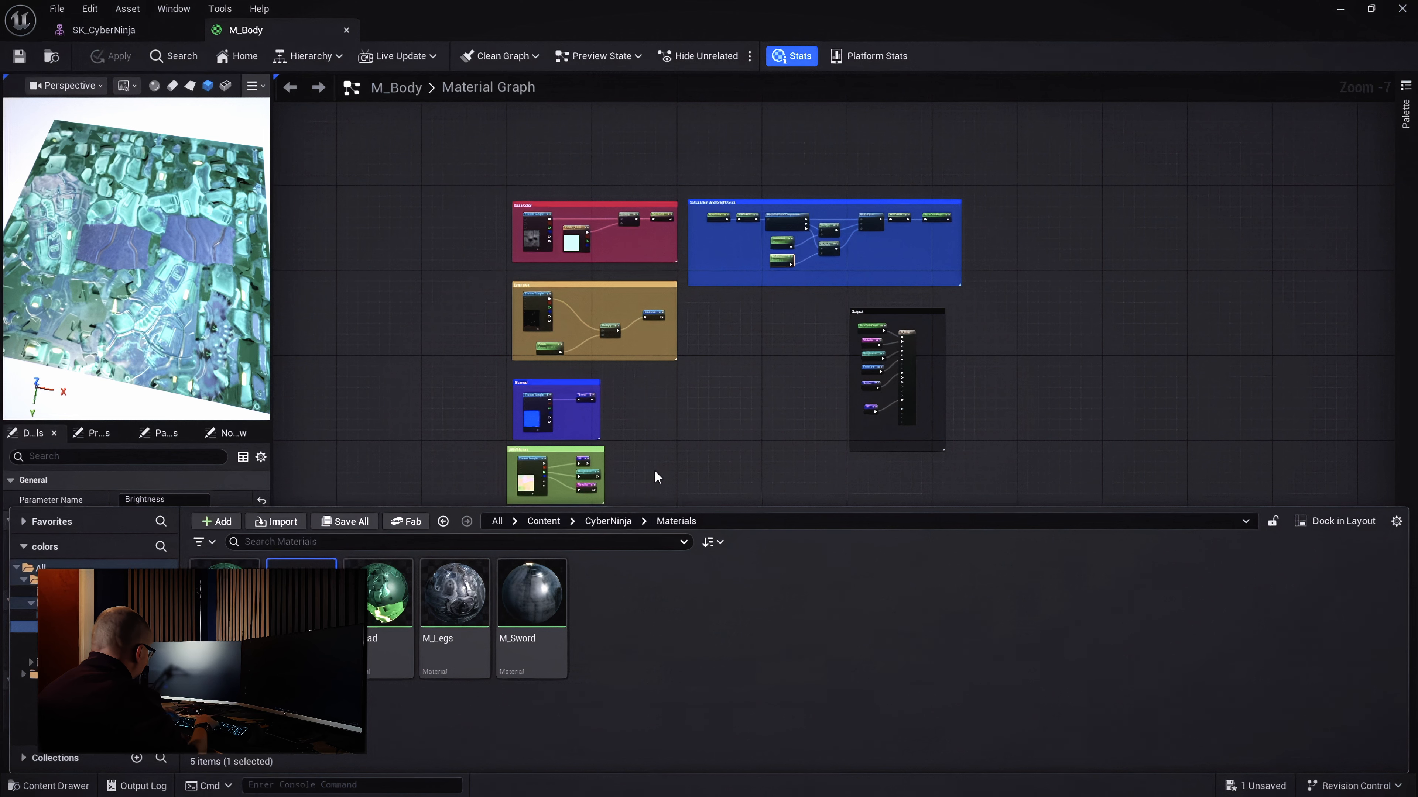
pyautogui.press('Return')
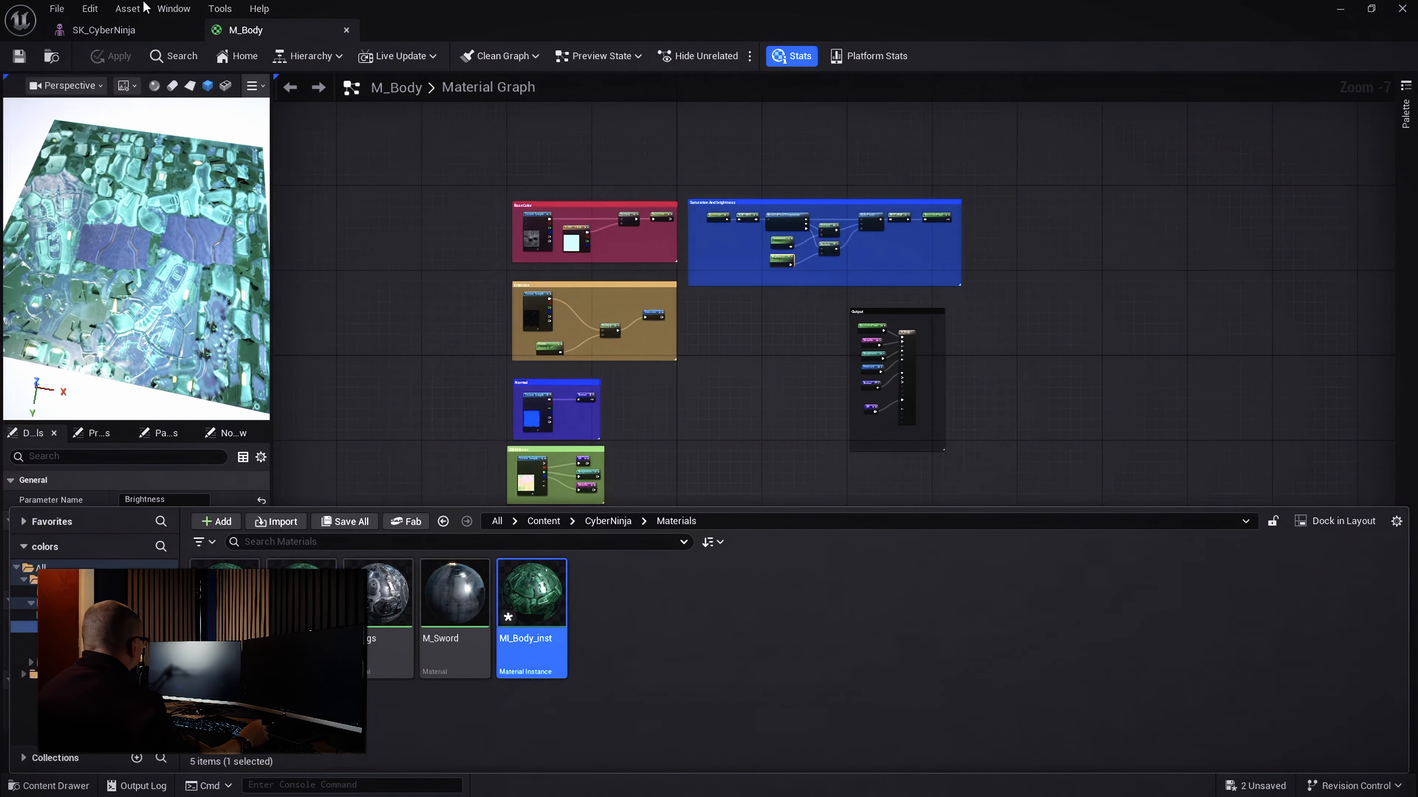
pyautogui.click(56, 7)
# In the SK_CyberNinja editor, frame the chest armour and assign MI_Body_inst to Element 1
pyautogui.click(106, 104)
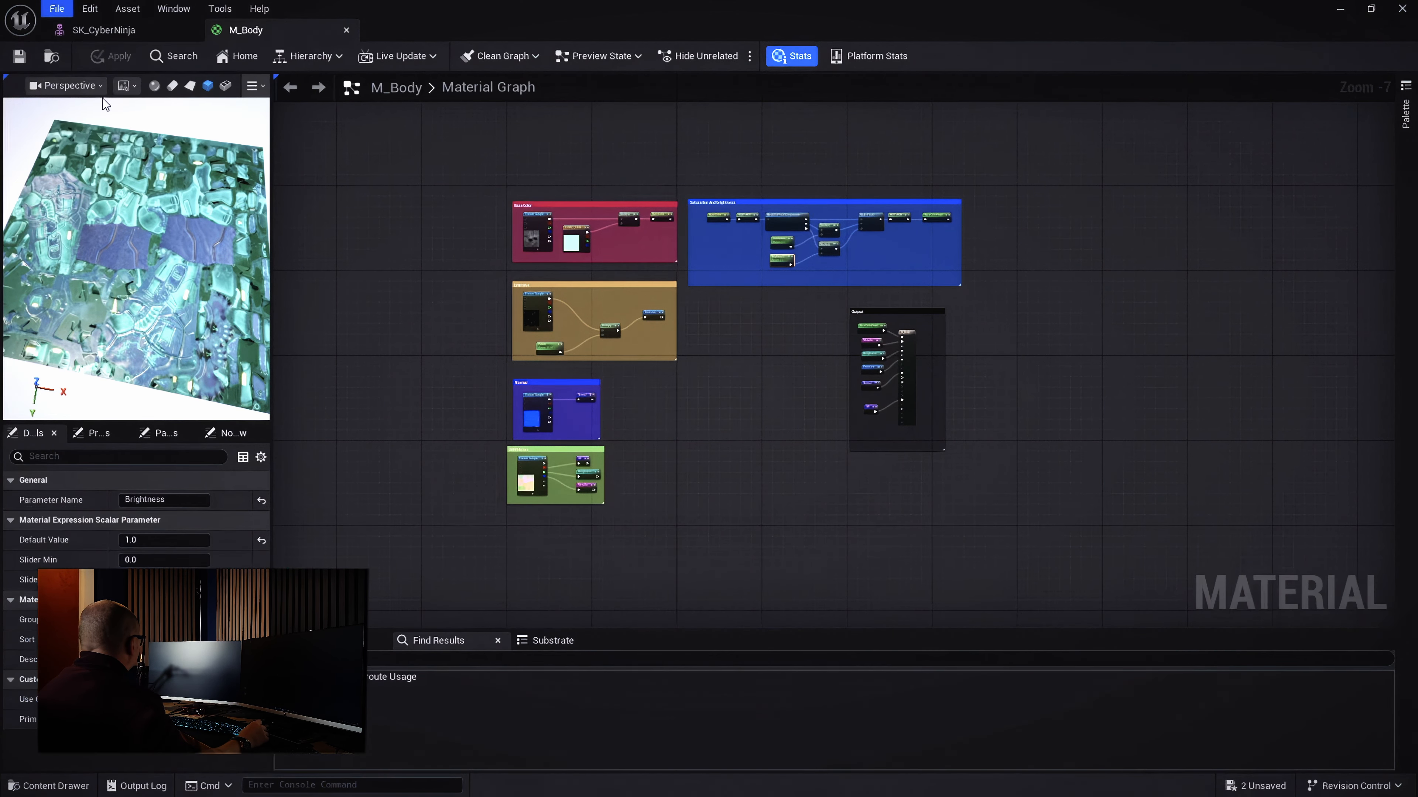
pyautogui.click(104, 30)
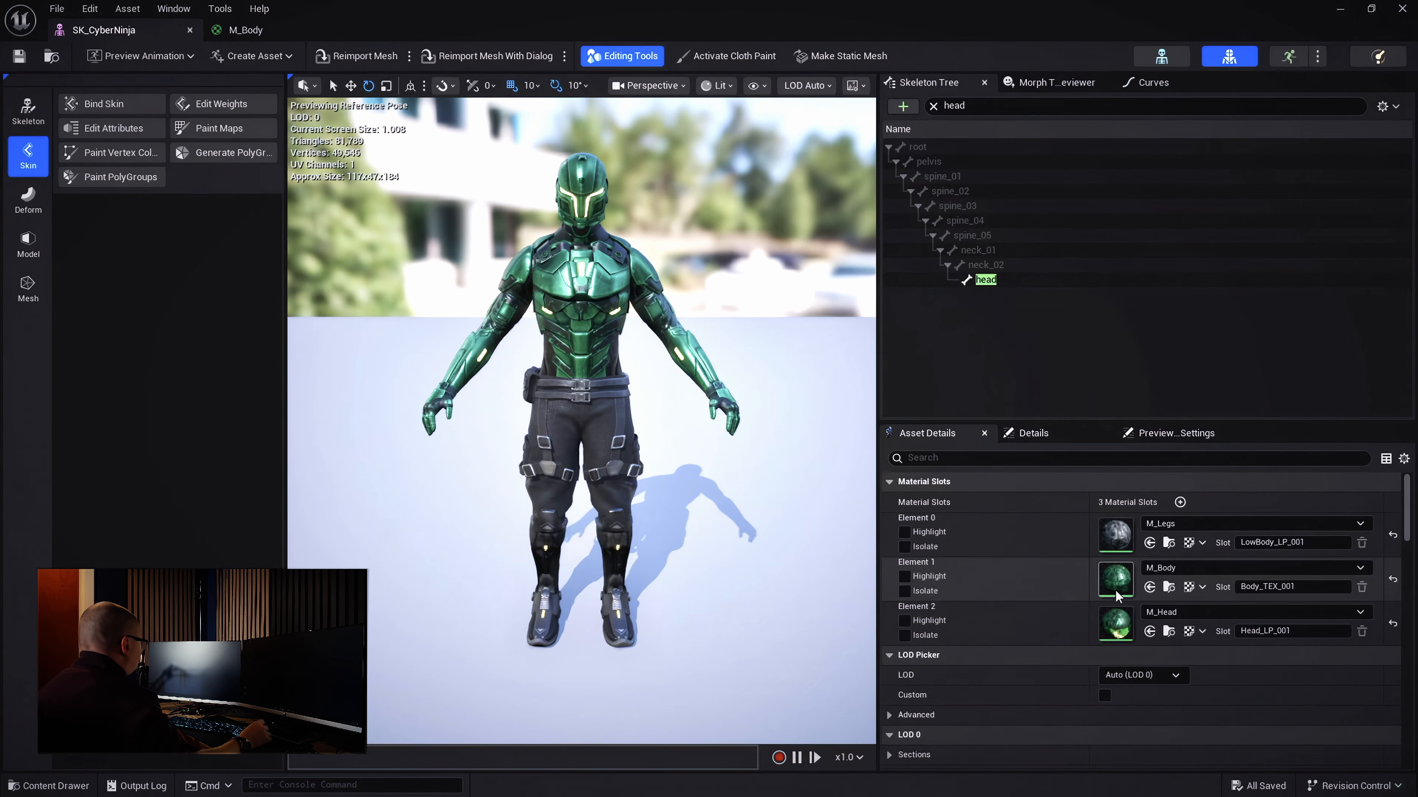
pyautogui.moveTo(553, 232); pyautogui.dragTo(545, 224, button='right')
pyautogui.press('w')
pyautogui.press('e')
pyautogui.press('w')
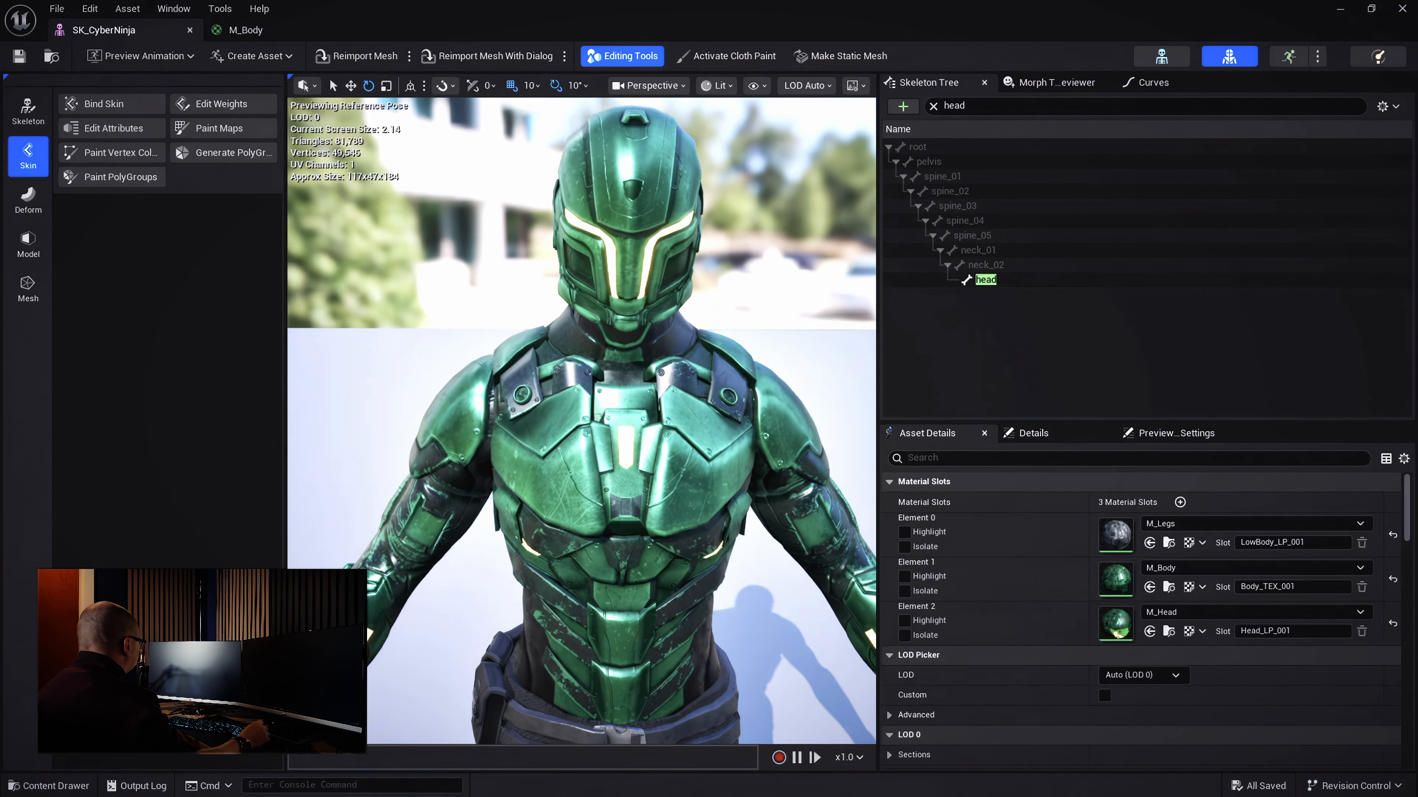
pyautogui.moveTo(599, 326); pyautogui.dragTo(608, 328, button='right')
pyautogui.press('q')
pyautogui.scroll(3, 600, 326)
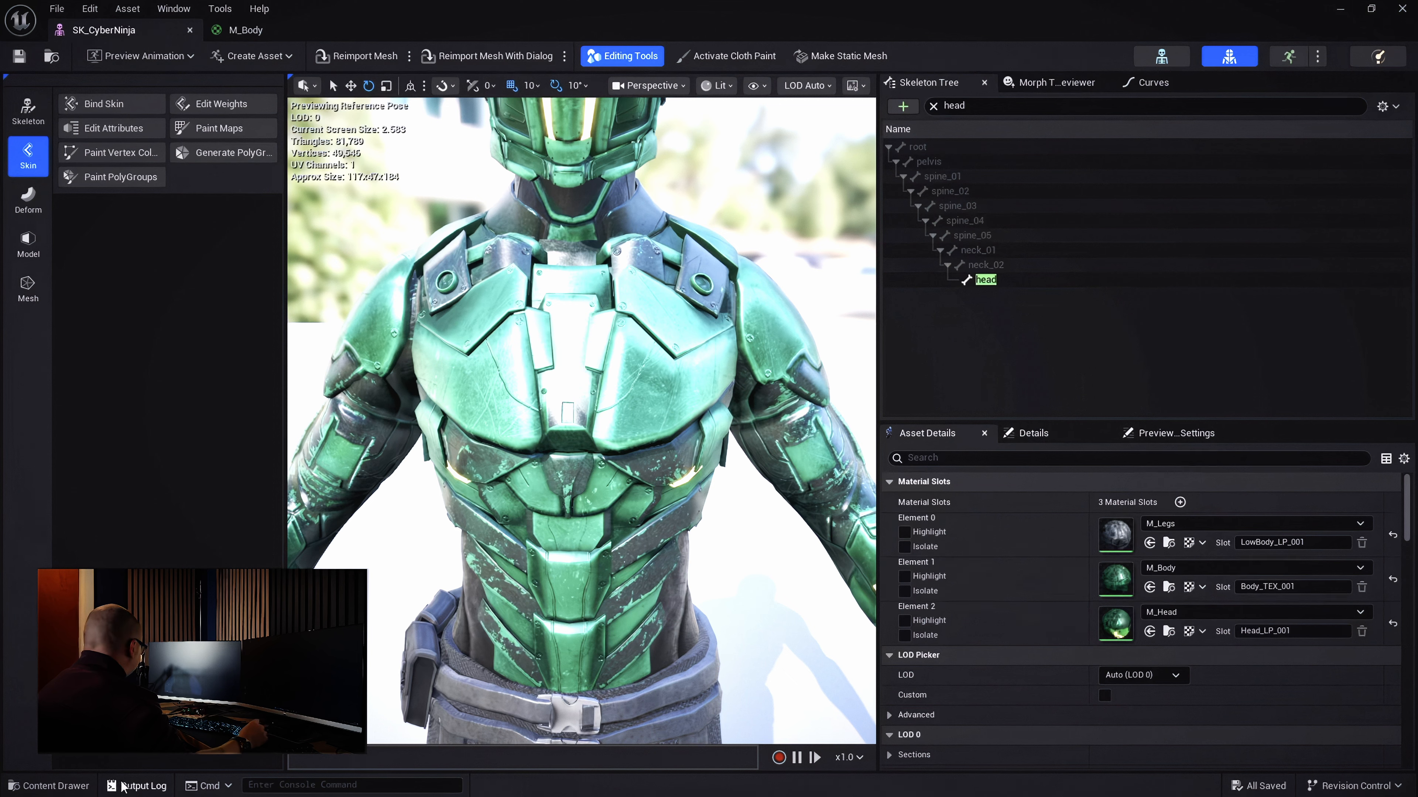
pyautogui.click(55, 785)
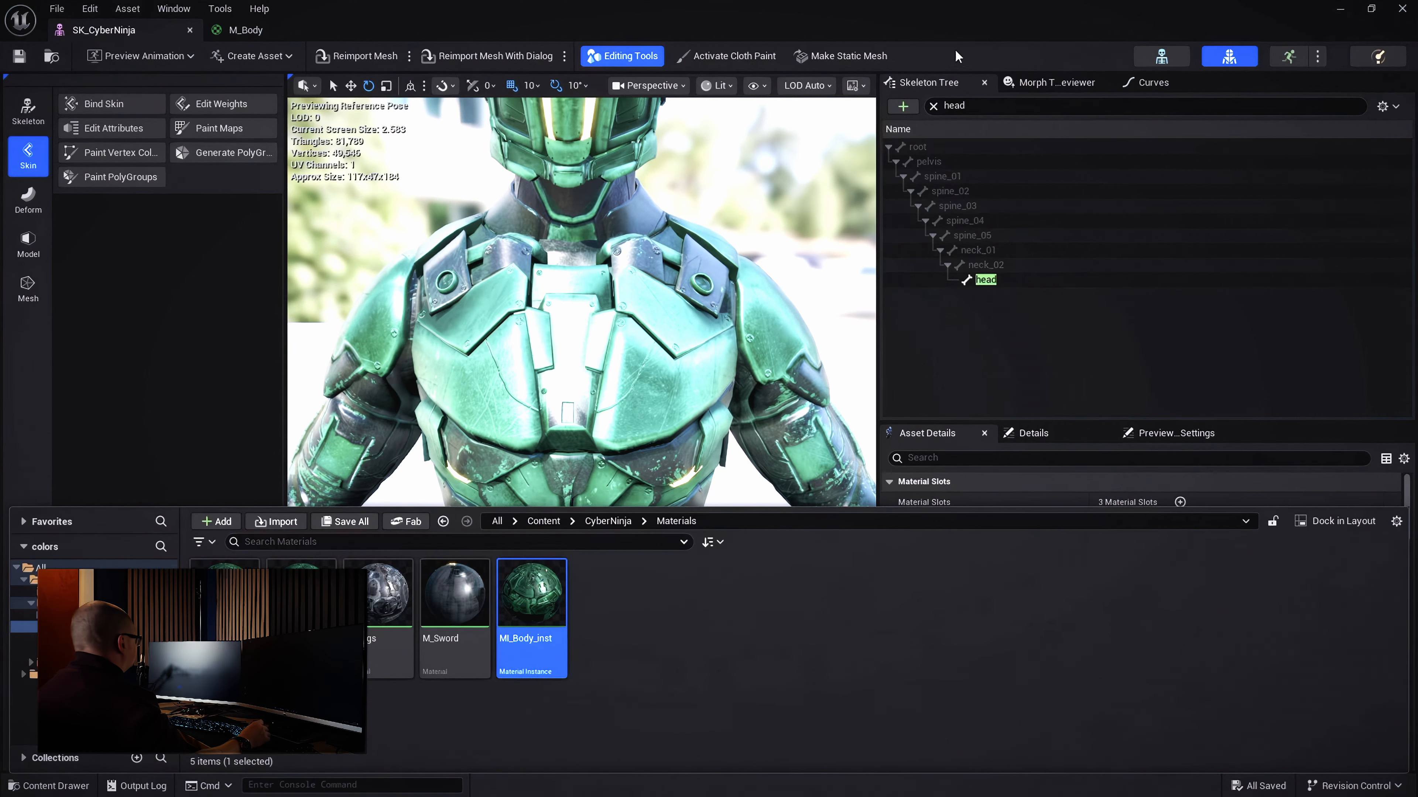
pyautogui.click(941, 83)
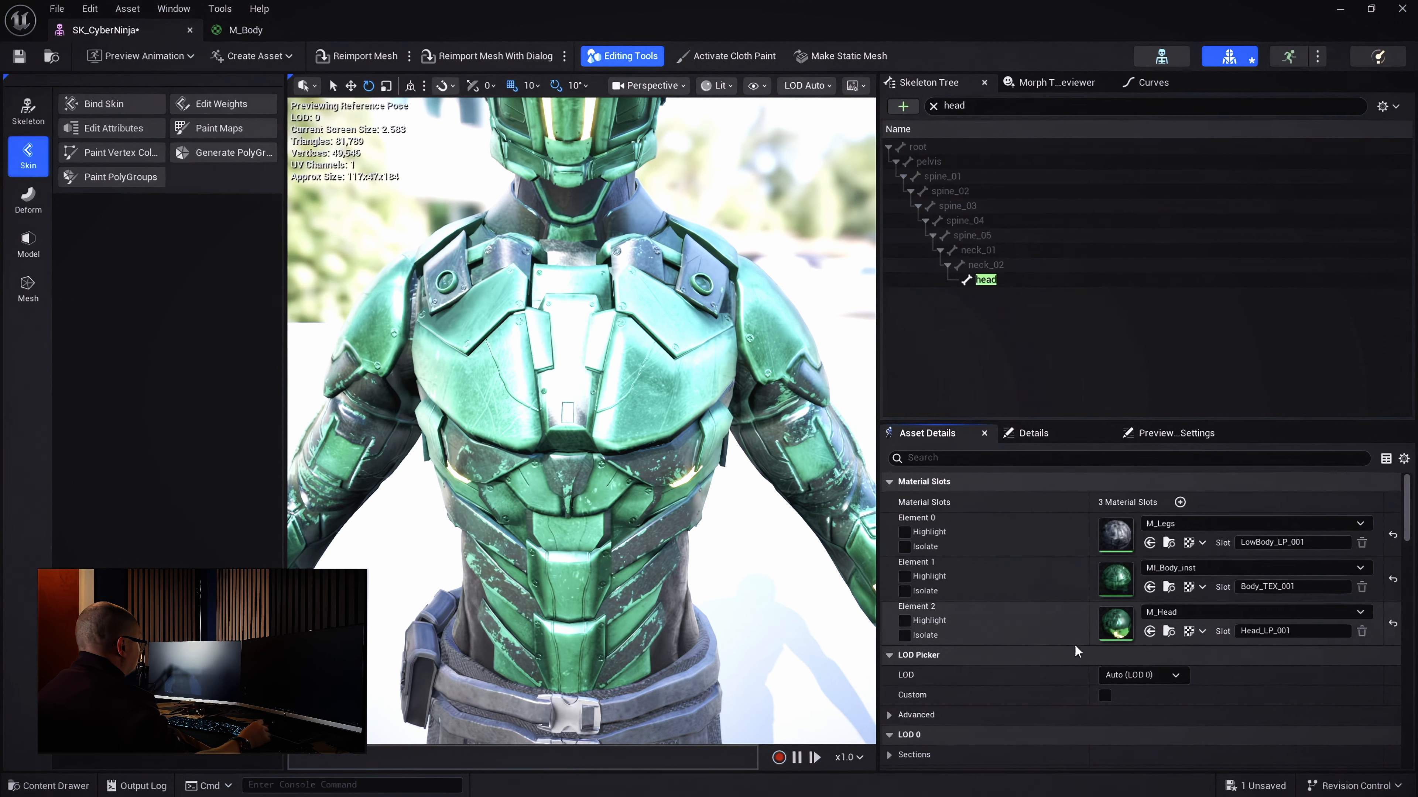
# Open MI_Body_inst and reveal its Brightness and Saturation parameters
pyautogui.doubleClick(1116, 580)
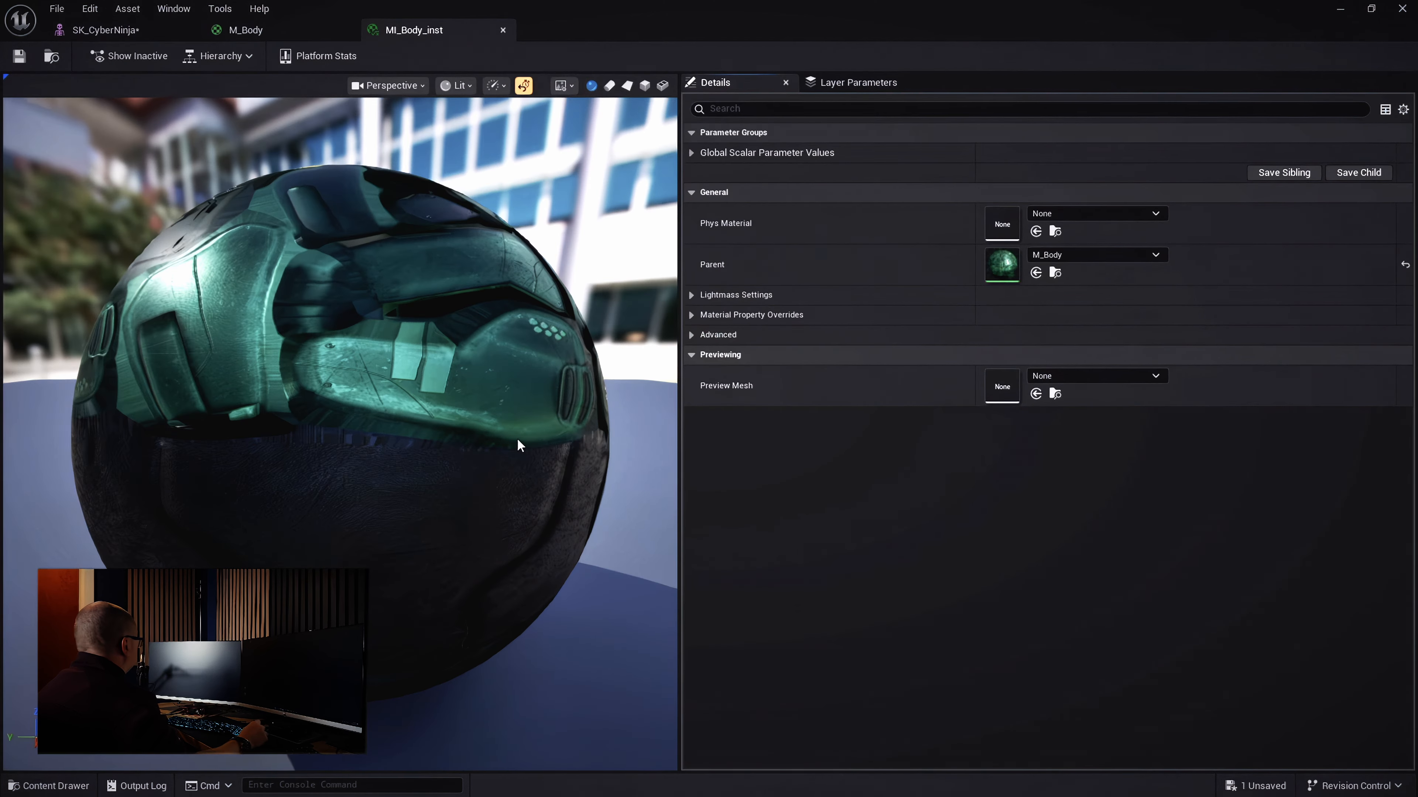
pyautogui.moveTo(517, 439); pyautogui.dragTo(647, 592)
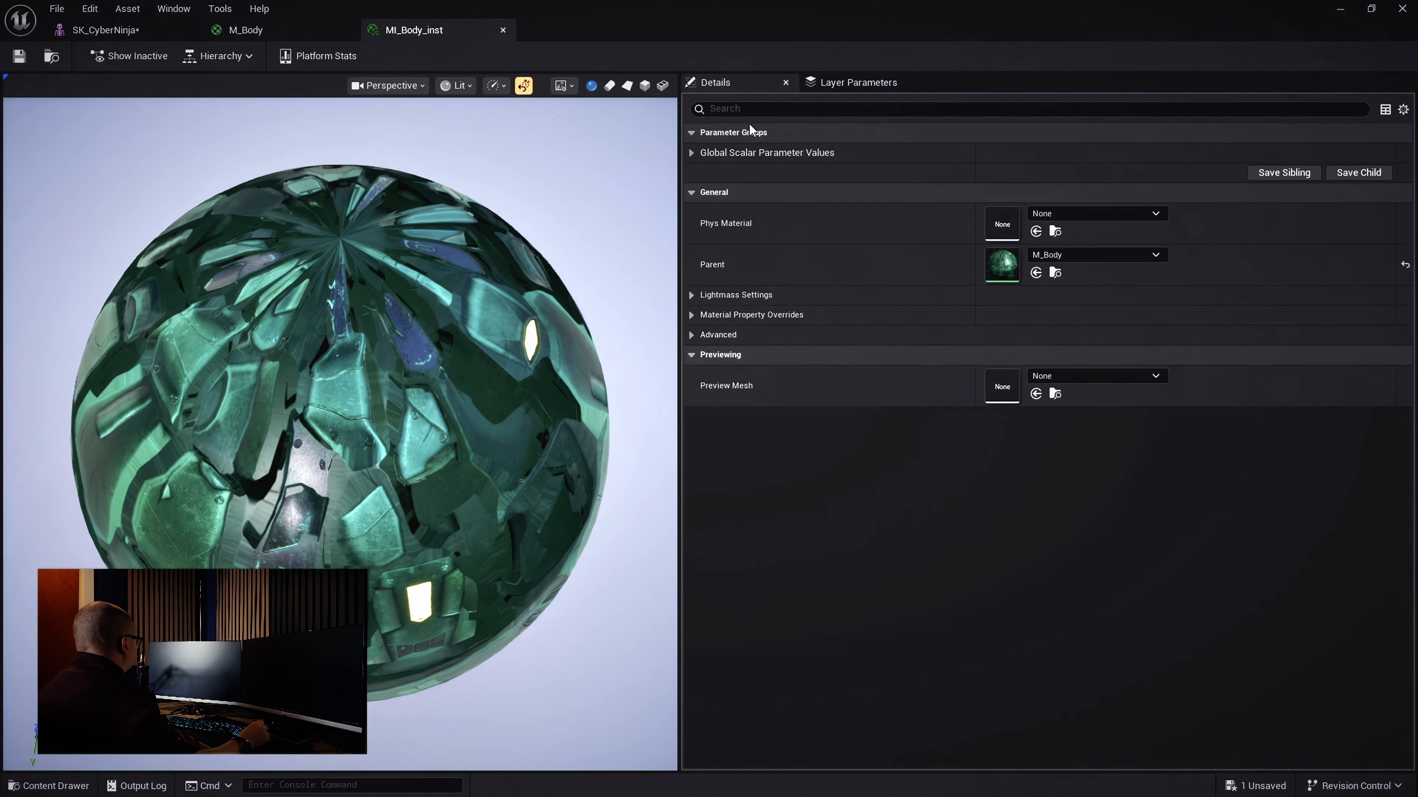
pyautogui.moveTo(430, 241); pyautogui.dragTo(441, 139)
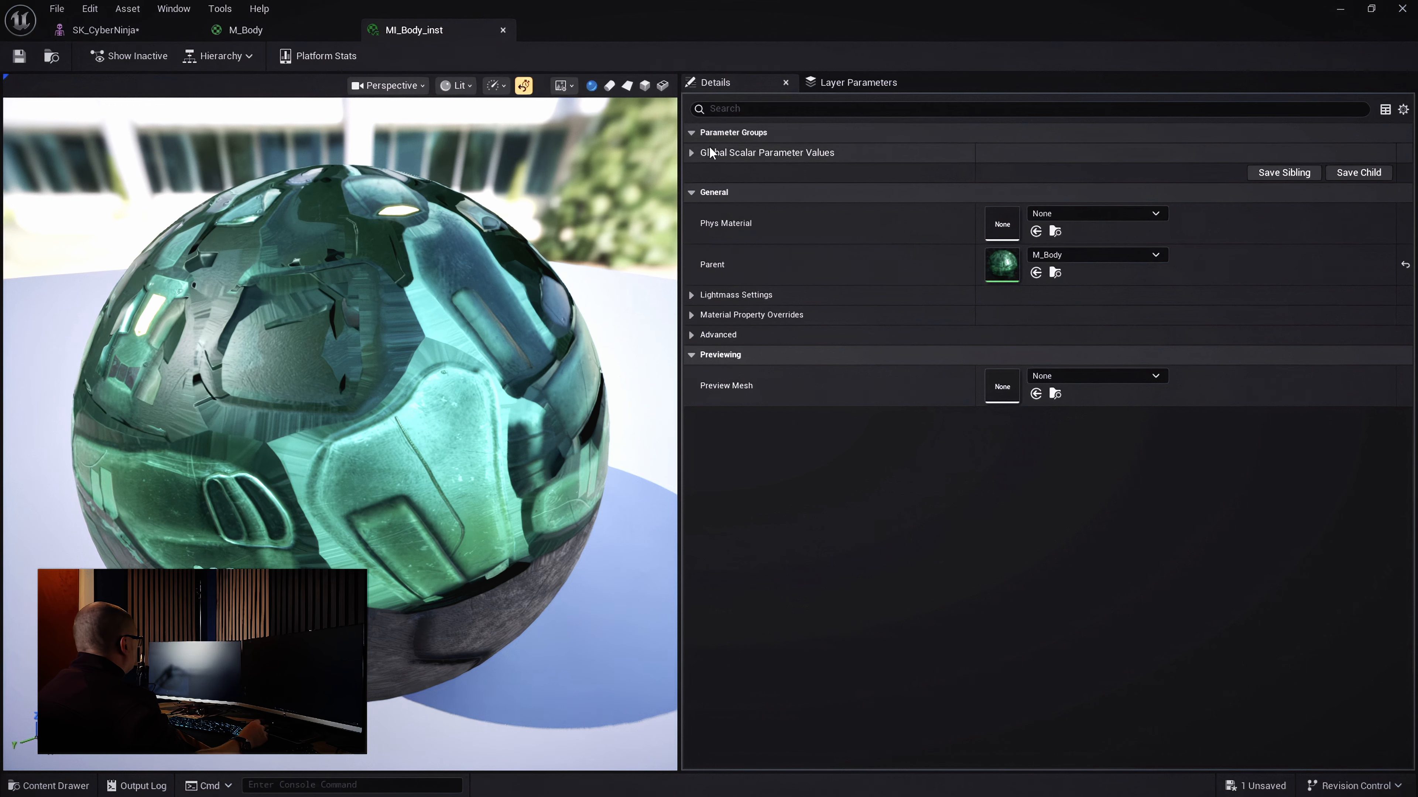
pyautogui.click(691, 153)
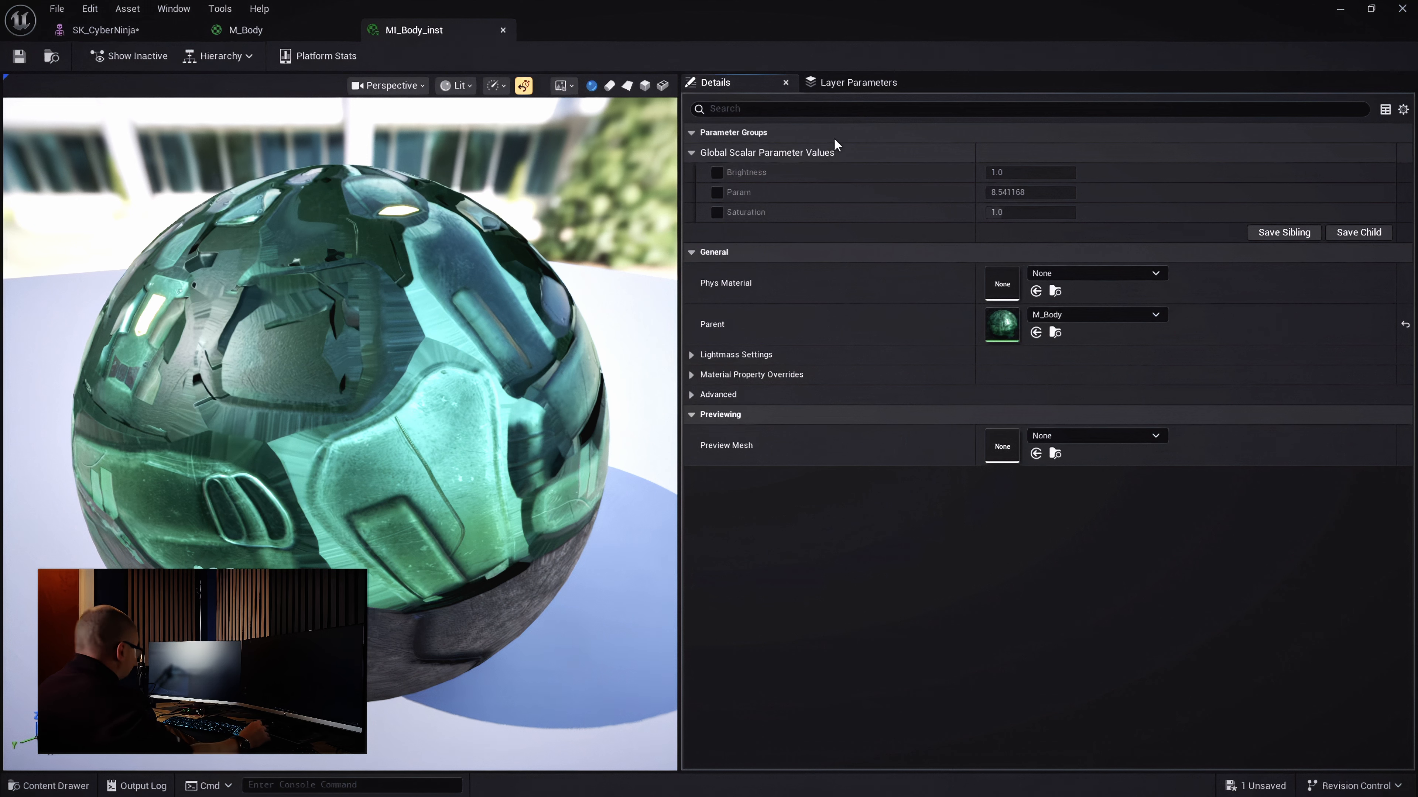
# Enable the Brightness override and raise Saturation to about 2.36, after briefly testing Param
pyautogui.click(718, 173)
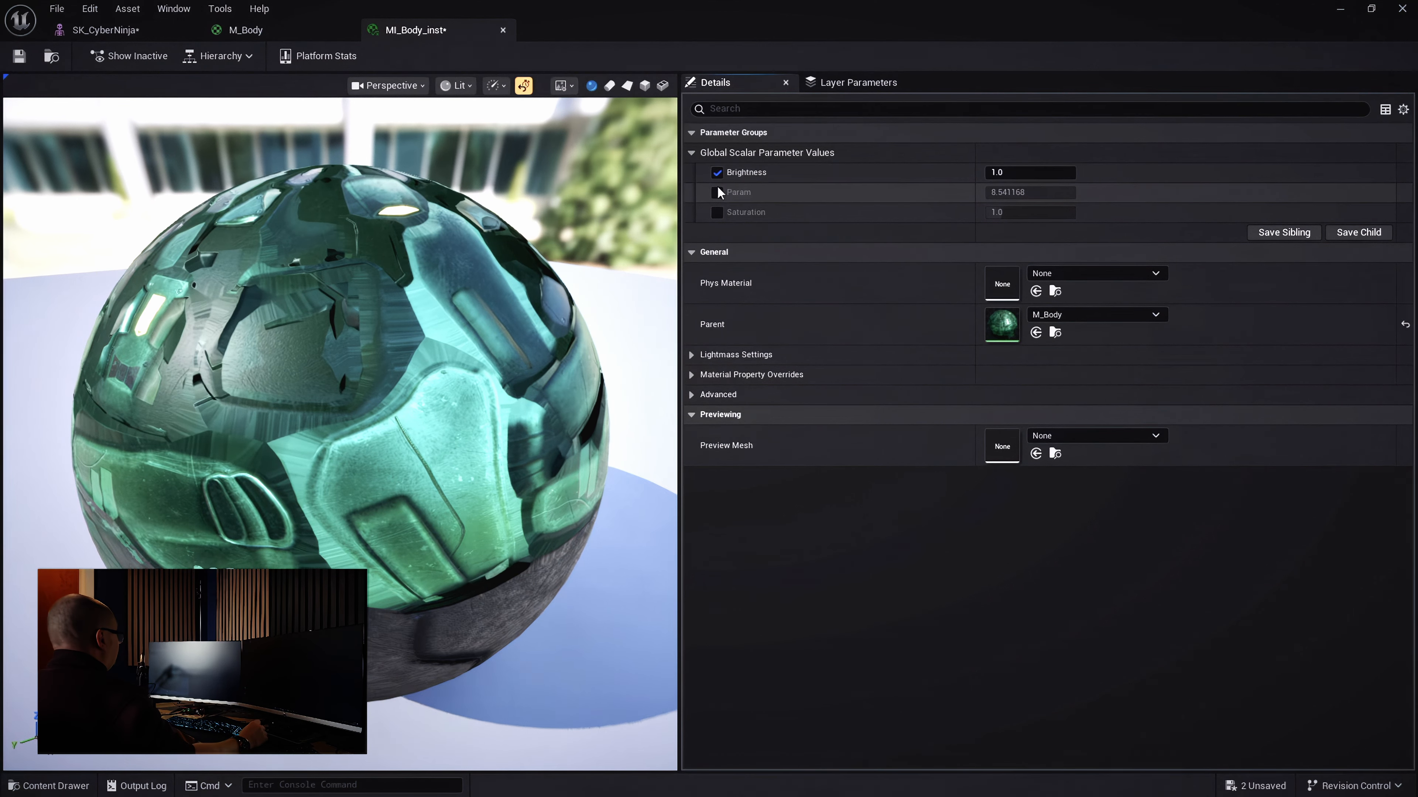
pyautogui.click(717, 191)
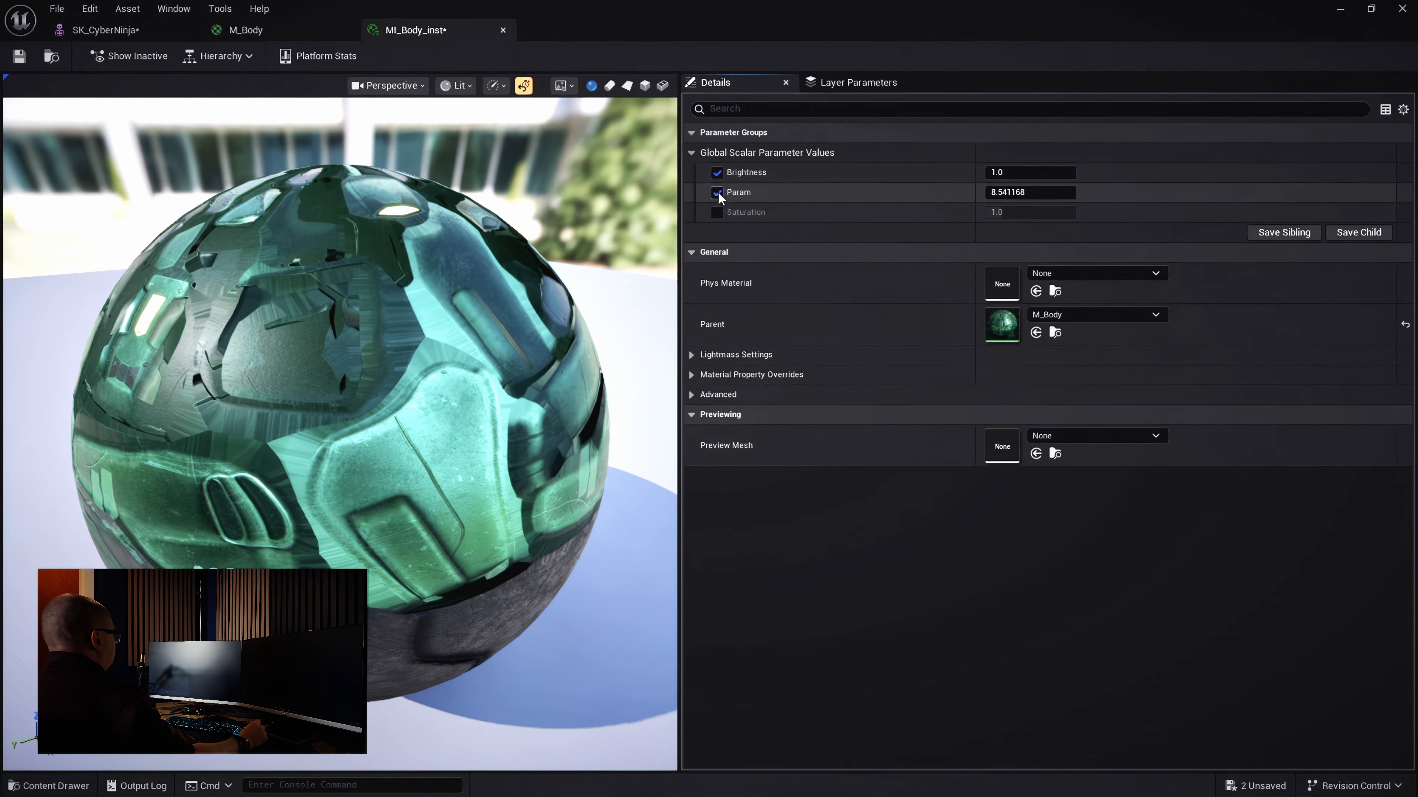
pyautogui.moveTo(1004, 192)
pyautogui.mouseDown()
pyautogui.moveTo(991, 192)
pyautogui.moveTo(1041, 192)
pyautogui.moveTo(1018, 192)
pyautogui.mouseUp()
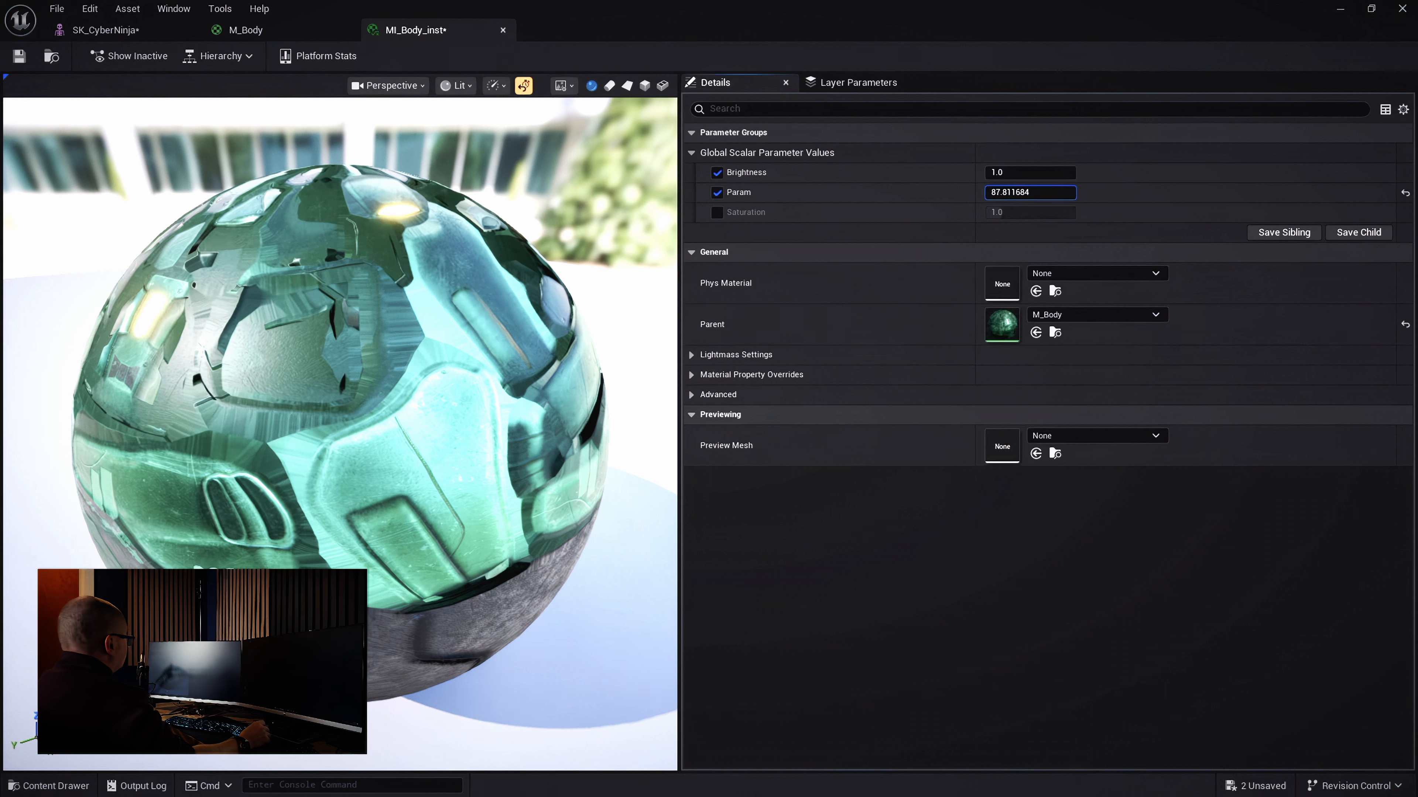
pyautogui.click(718, 193)
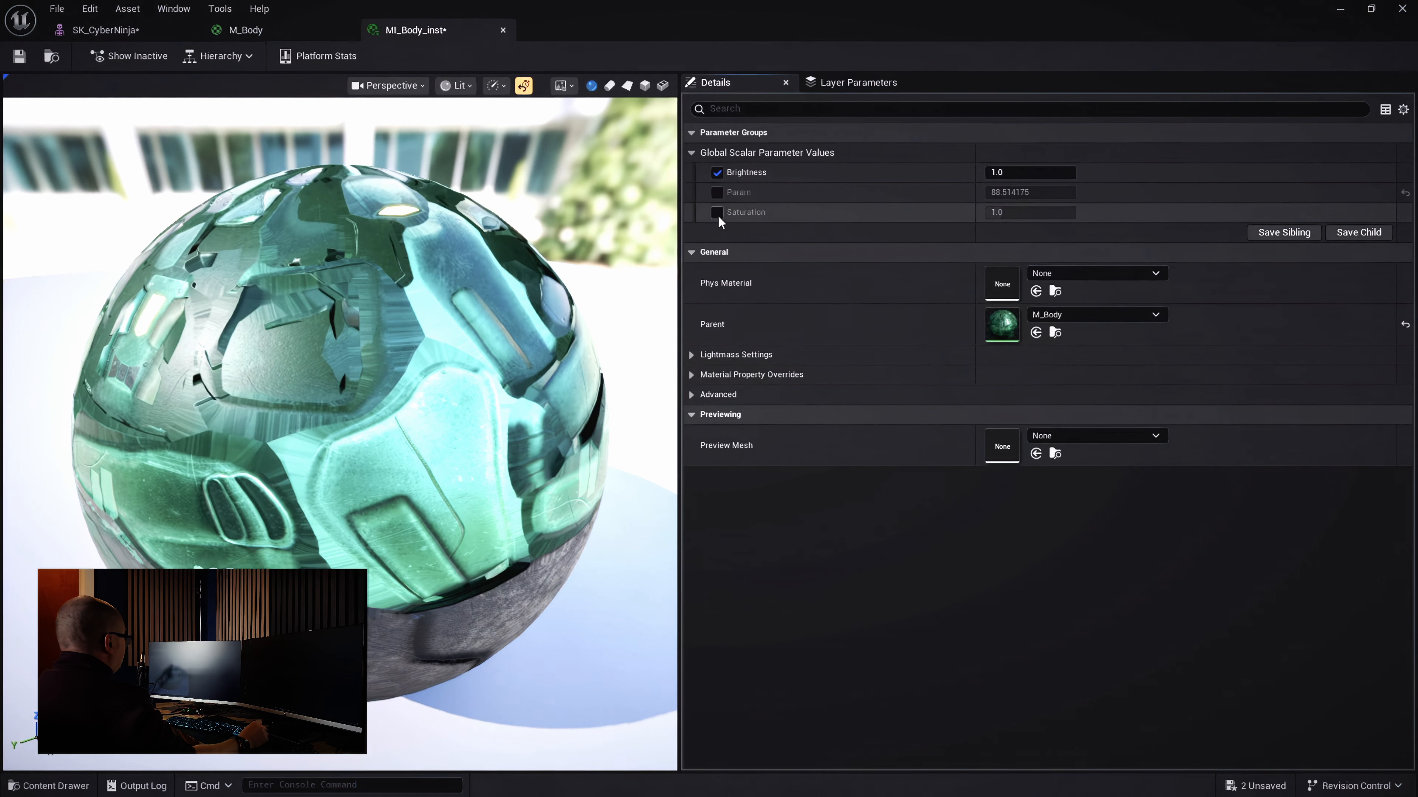
pyautogui.click(718, 212)
pyautogui.moveTo(1002, 213)
pyautogui.mouseDown()
pyautogui.moveTo(1046, 213)
pyautogui.moveTo(1027, 213)
pyautogui.mouseUp()
# Set the instance's preview mesh to SK_CyberNinja from the Meshes folder
pyautogui.click(39, 785)
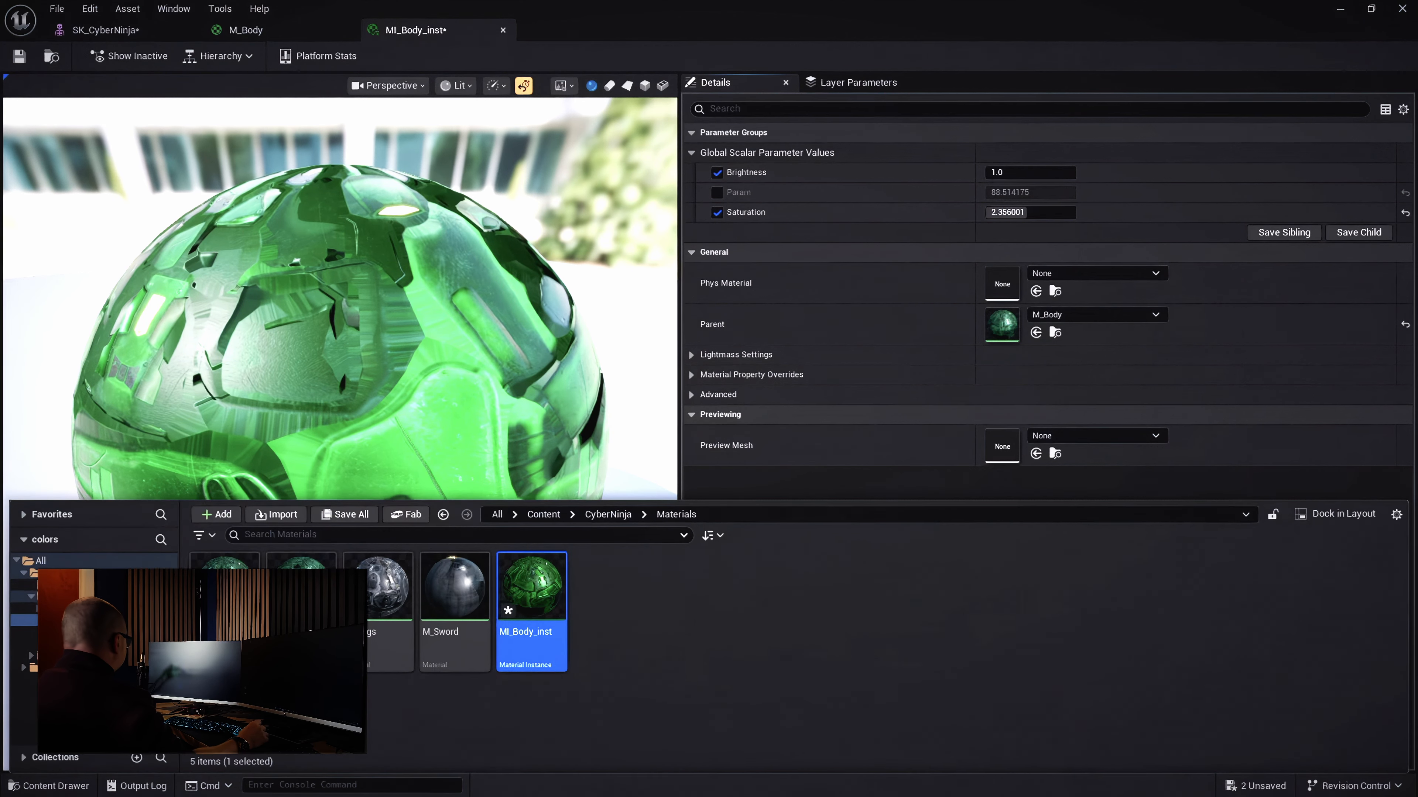
pyautogui.click(608, 514)
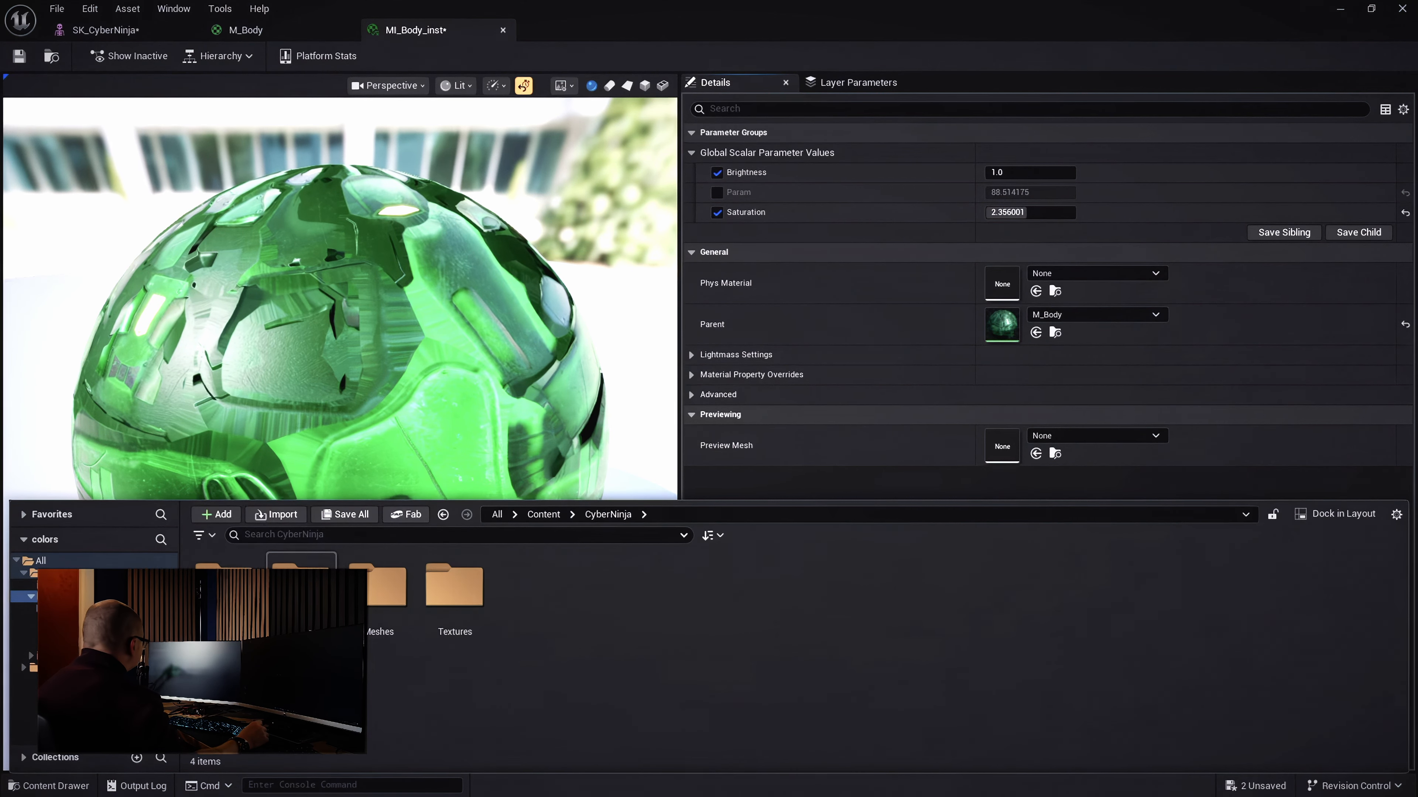
pyautogui.doubleClick(379, 587)
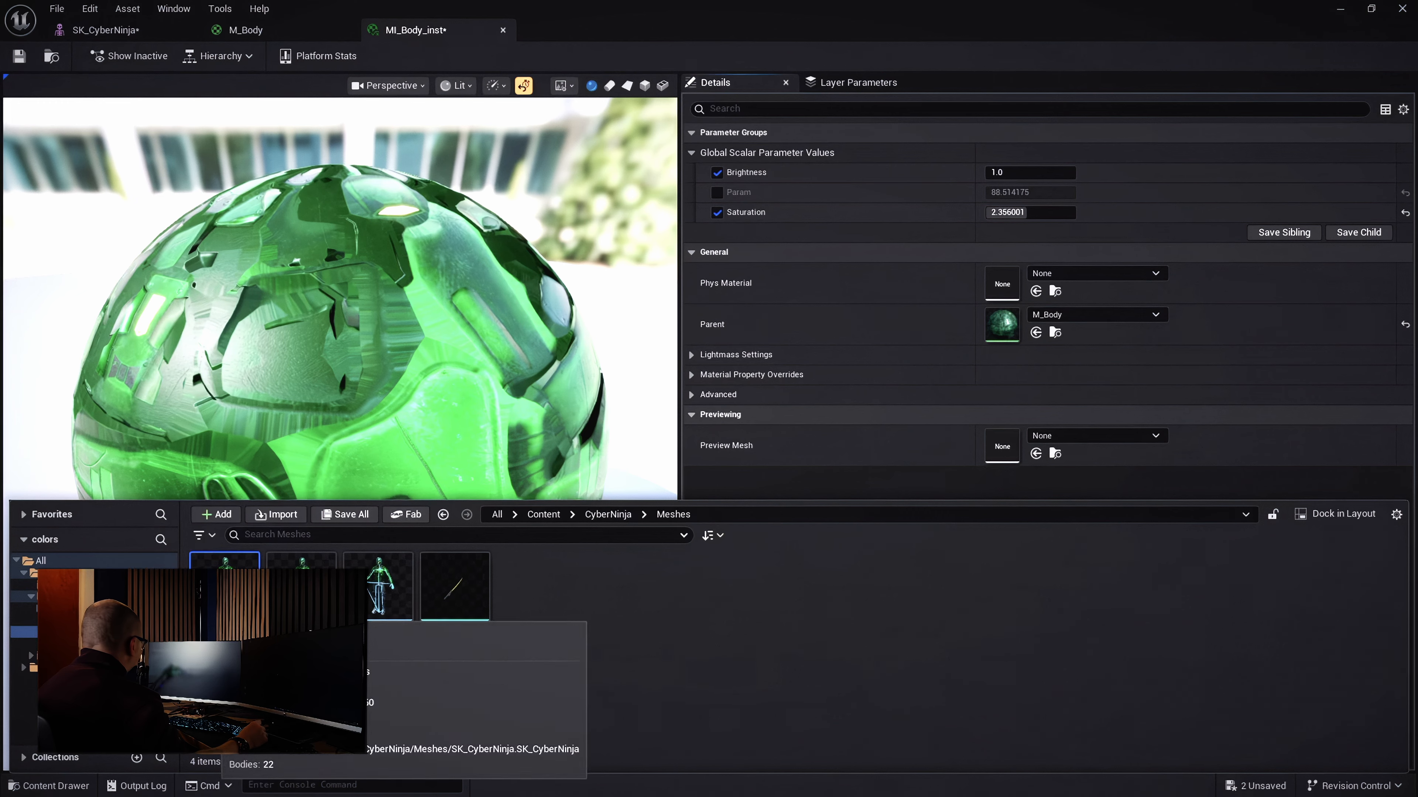
pyautogui.click(301, 586)
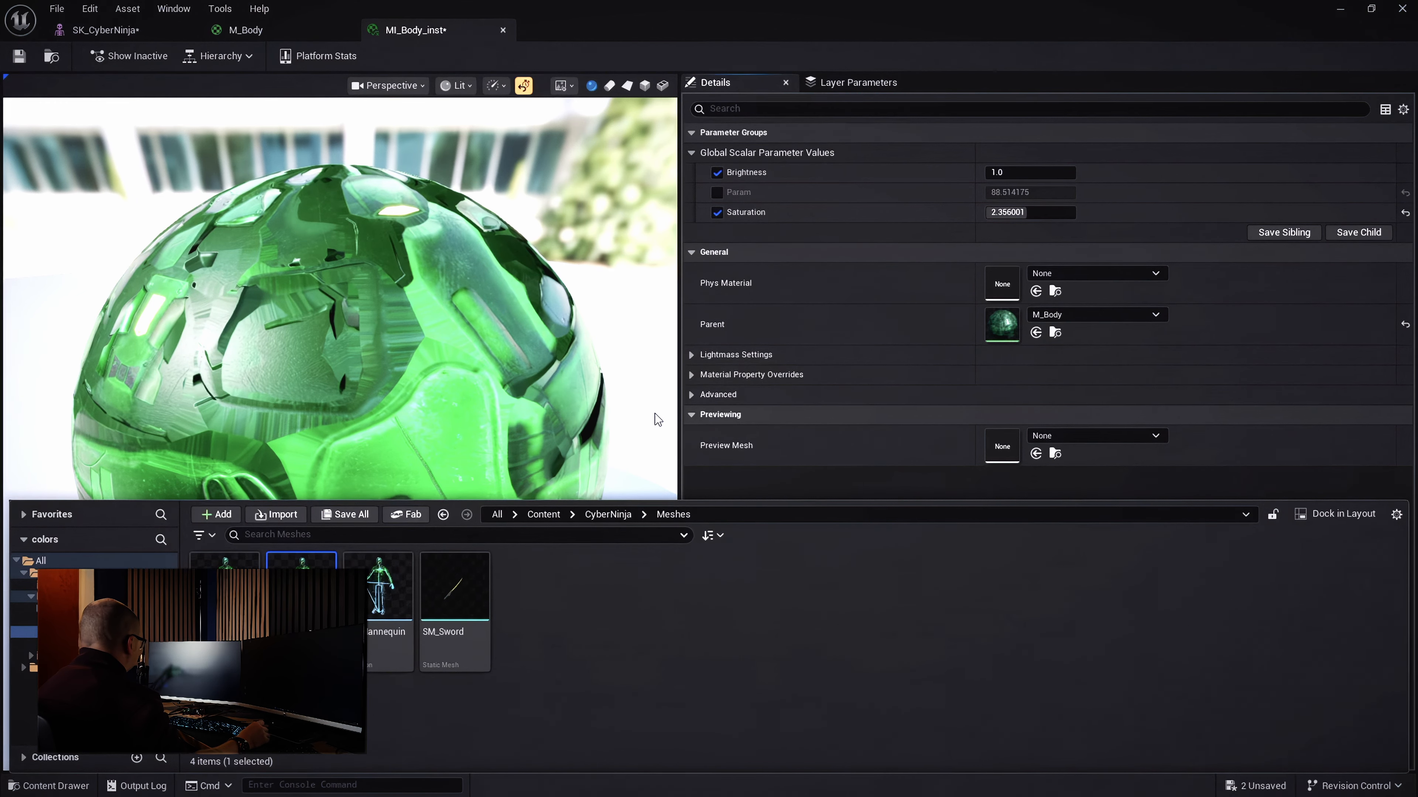
pyautogui.click(658, 420)
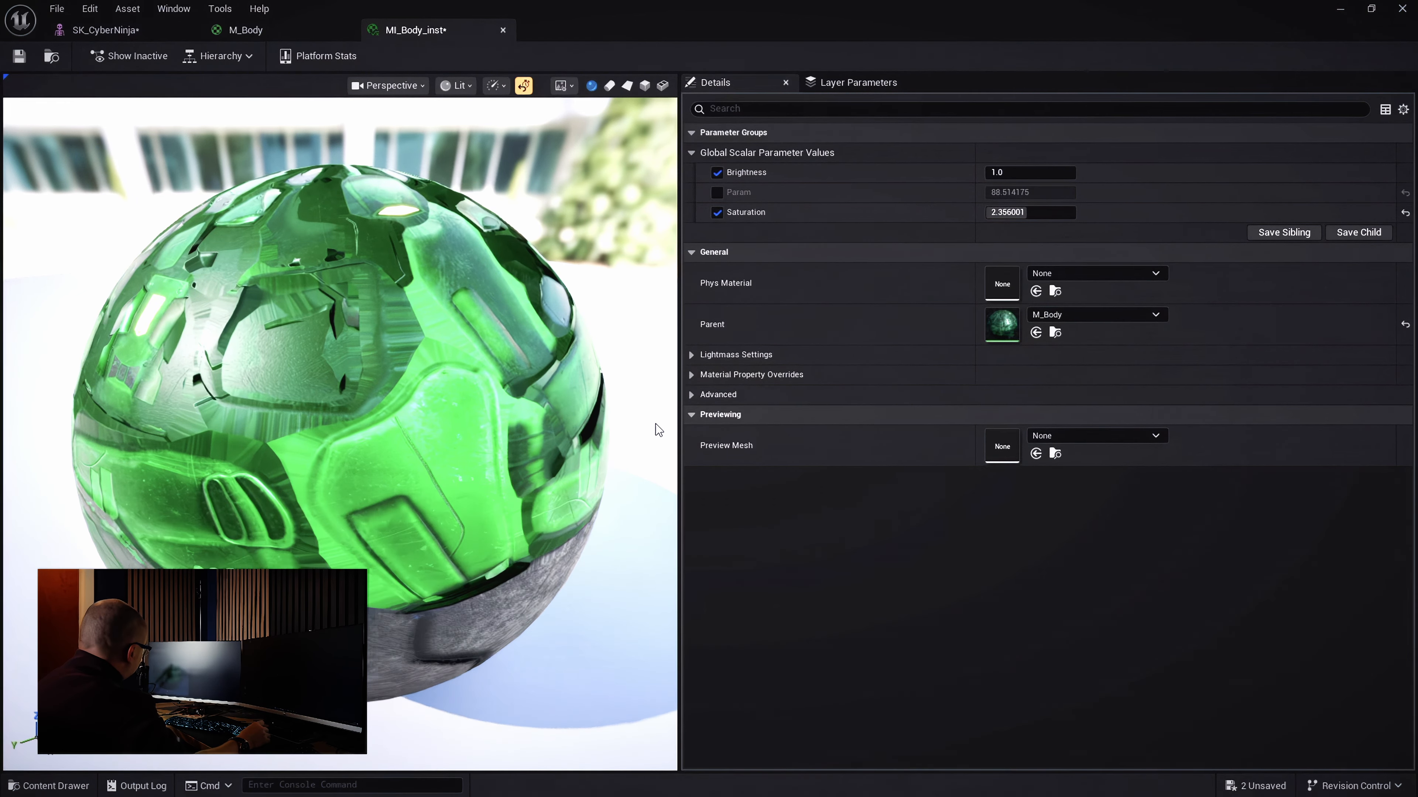
pyautogui.click(661, 85)
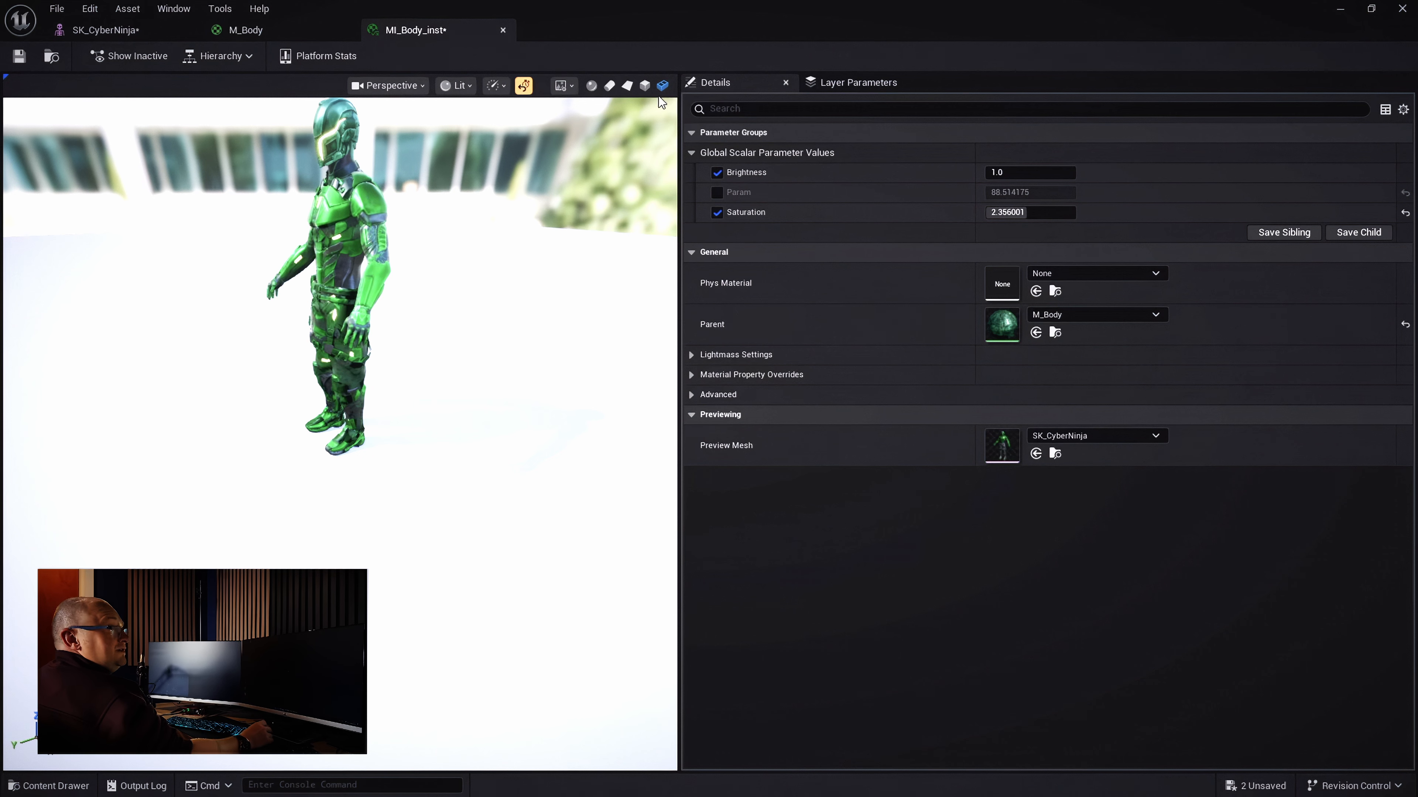
# Set the preview camera's field of view to 20 and frame the whole character
pyautogui.moveTo(458, 312); pyautogui.dragTo(593, 302)
pyautogui.moveTo(380, 221); pyautogui.dragTo(382, 217, button='right')
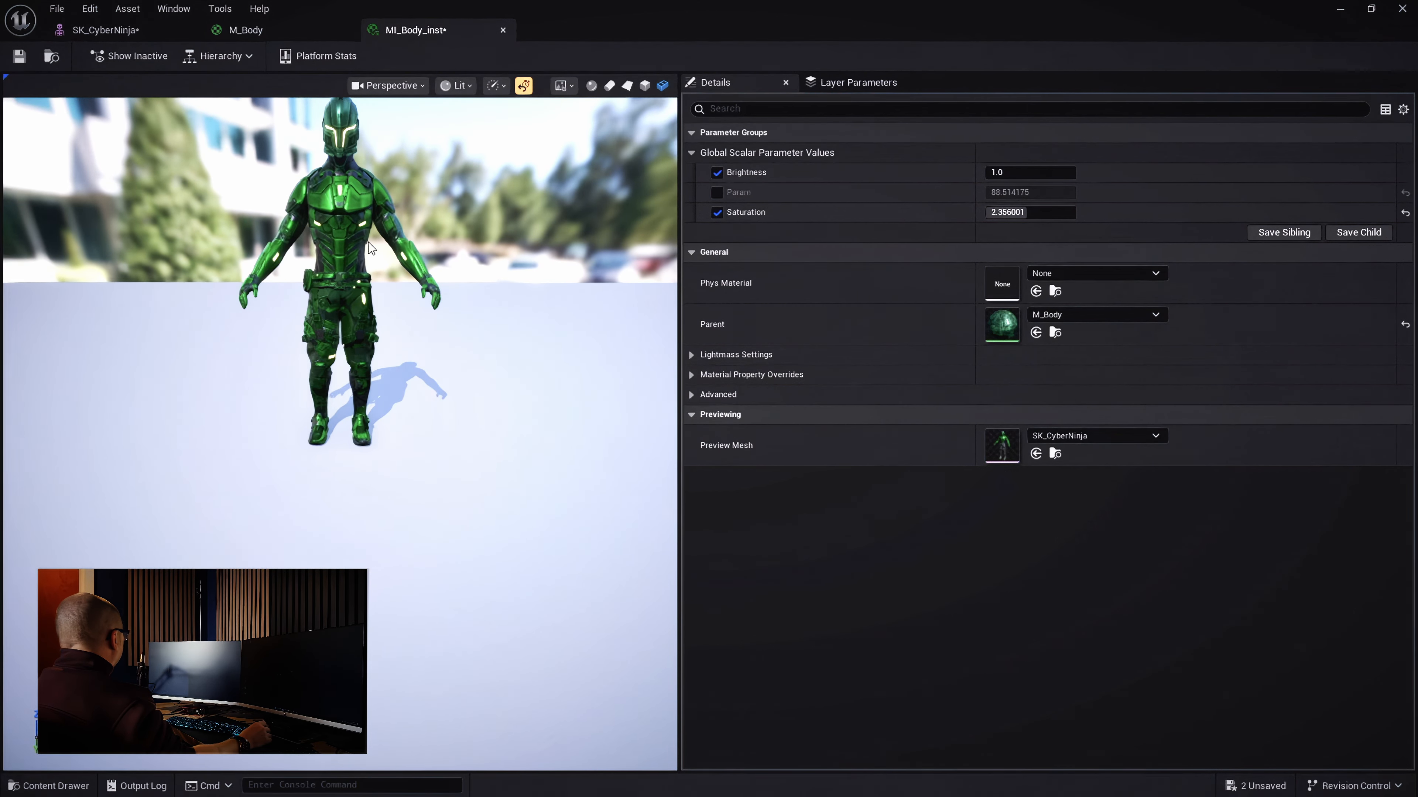
pyautogui.moveTo(368, 243)
pyautogui.mouseDown()
pyautogui.moveTo(379, 312)
pyautogui.moveTo(386, 221)
pyautogui.mouseUp()
pyautogui.click(406, 89)
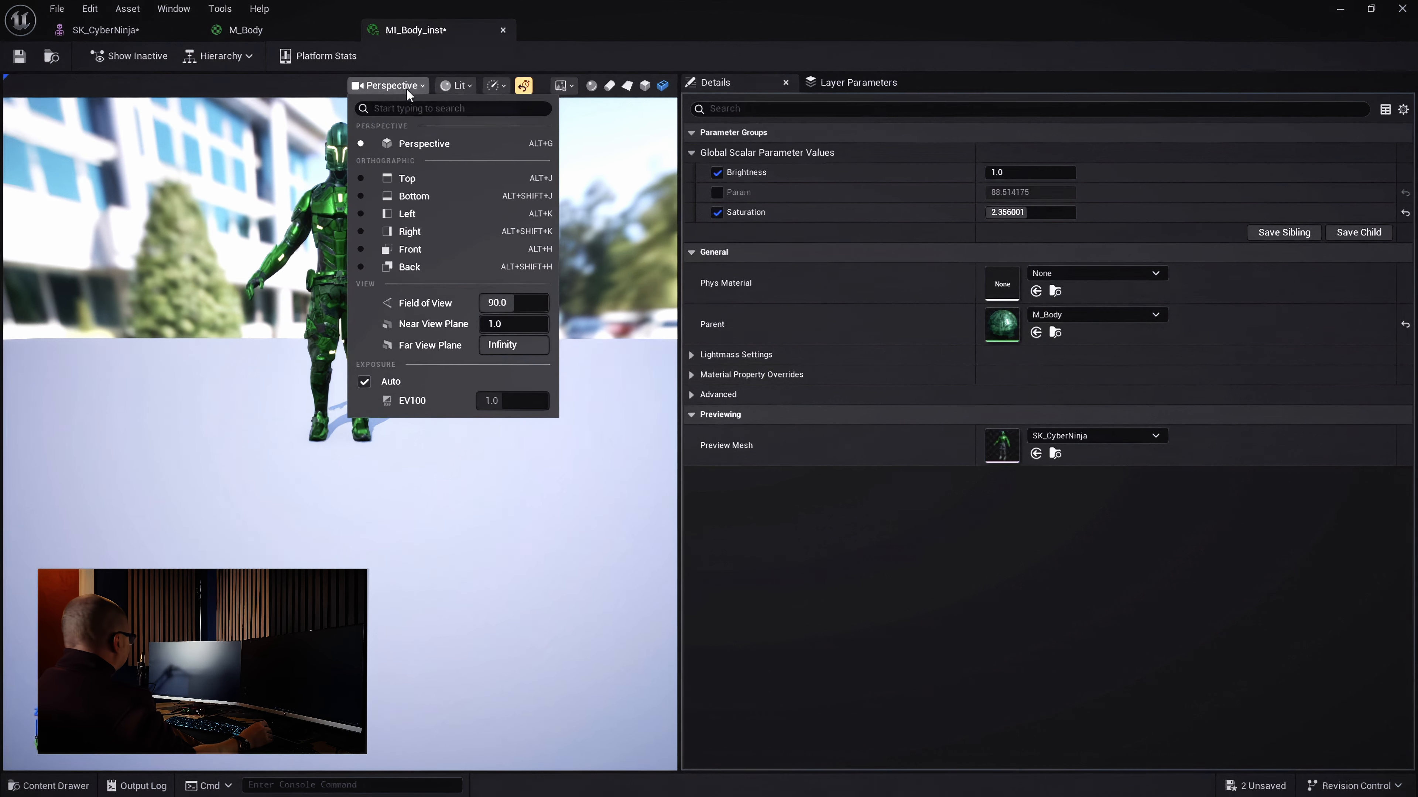
pyautogui.click(519, 309)
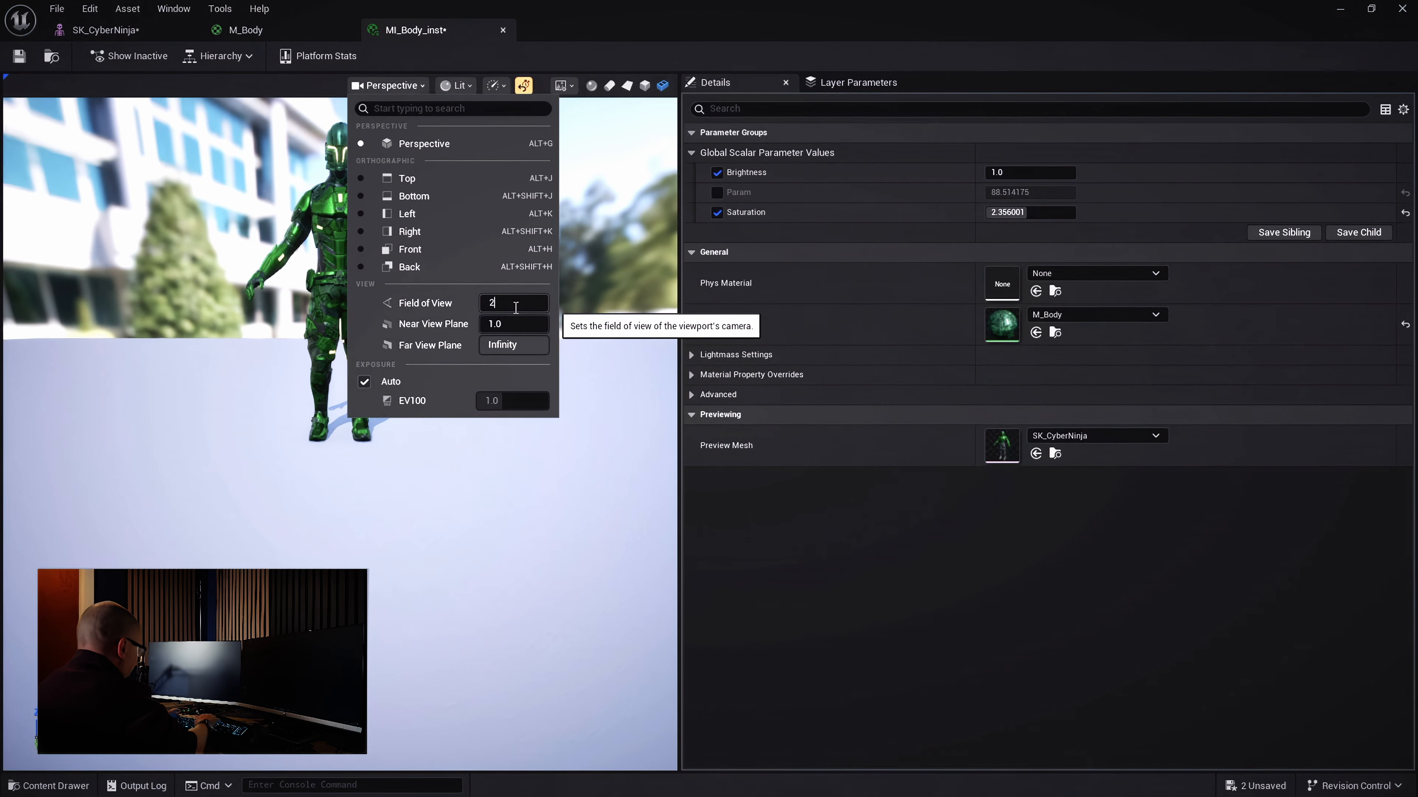
pyautogui.write('20')
pyautogui.press('Return')
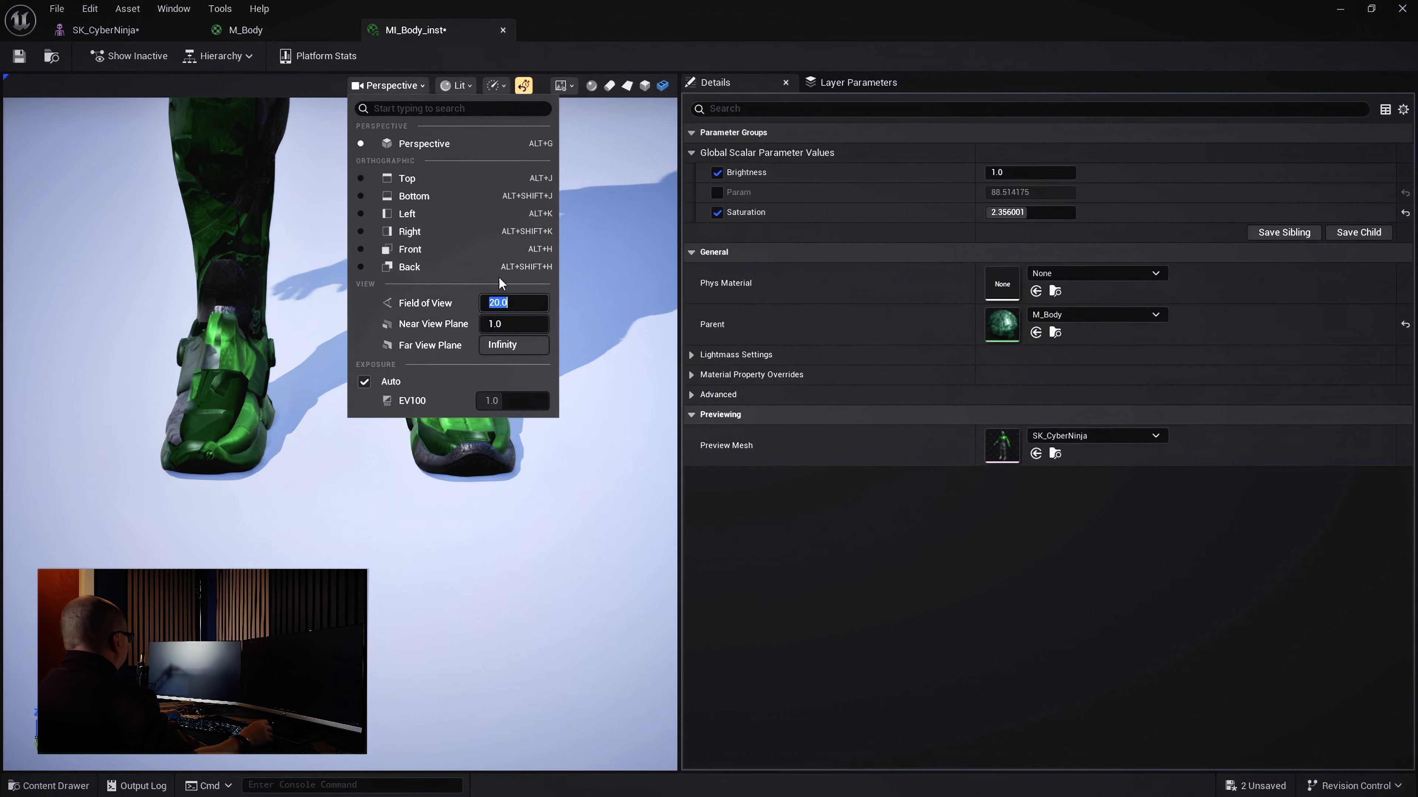
pyautogui.click(625, 287)
pyautogui.moveTo(626, 288); pyautogui.dragTo(626, 330, button='right')
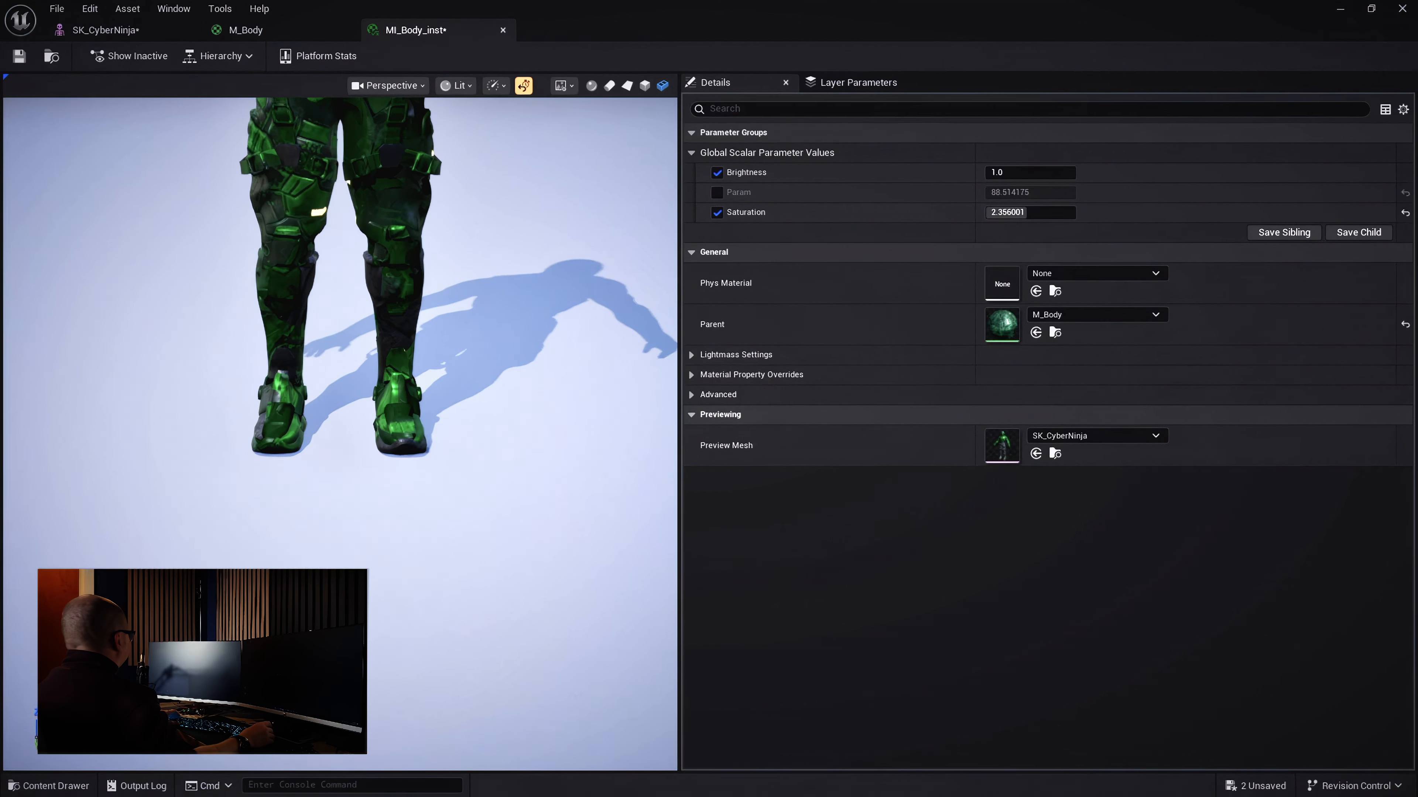
pyautogui.moveTo(626, 288)
pyautogui.mouseDown()
pyautogui.moveTo(626, 246)
pyautogui.moveTo(626, 276)
pyautogui.mouseUp()
pyautogui.moveTo(626, 288); pyautogui.dragTo(626, 307, button='right')
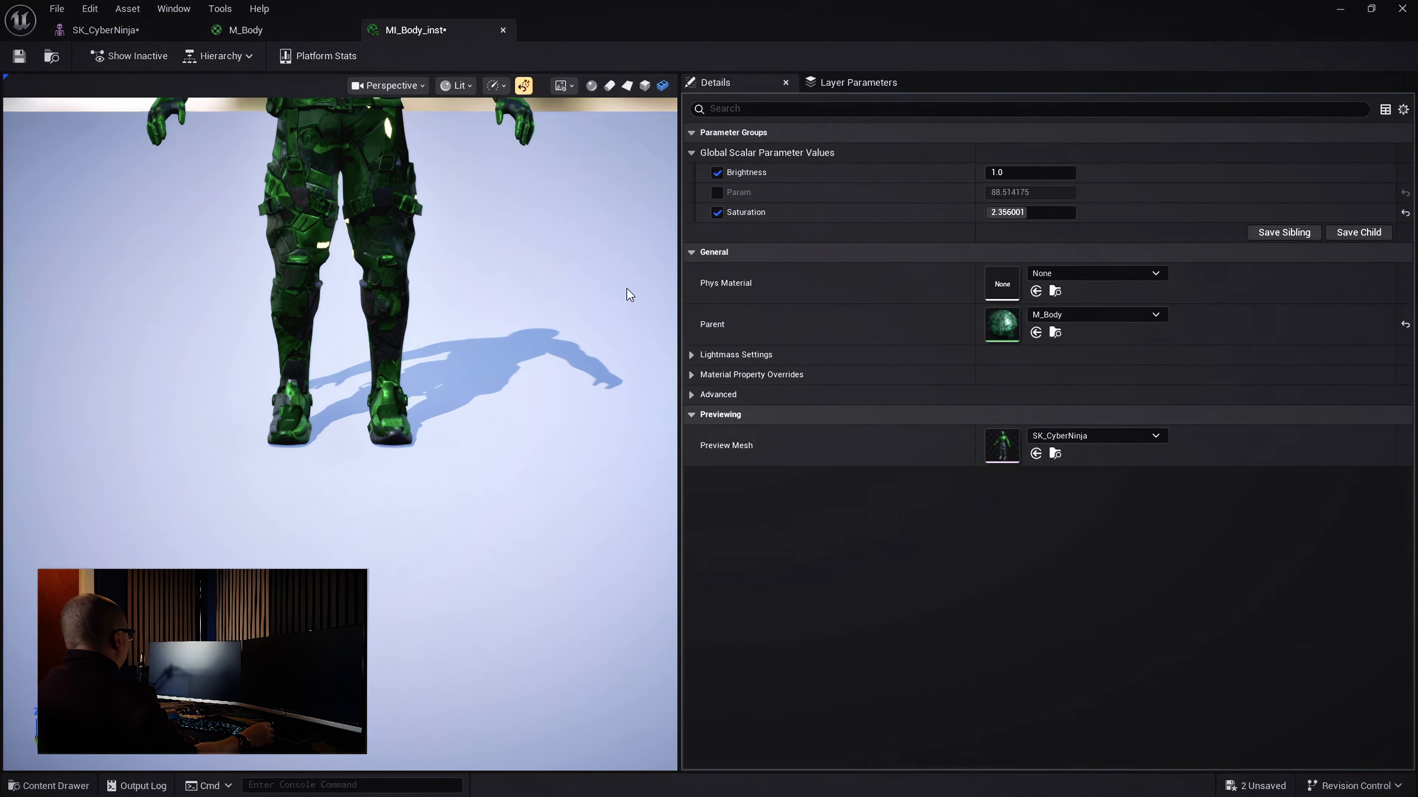
pyautogui.moveTo(626, 288); pyautogui.dragTo(626, 224, button='middle')
pyautogui.moveTo(629, 295)
pyautogui.mouseDown()
pyautogui.moveTo(629, 235)
pyautogui.moveTo(628, 268)
pyautogui.mouseUp()
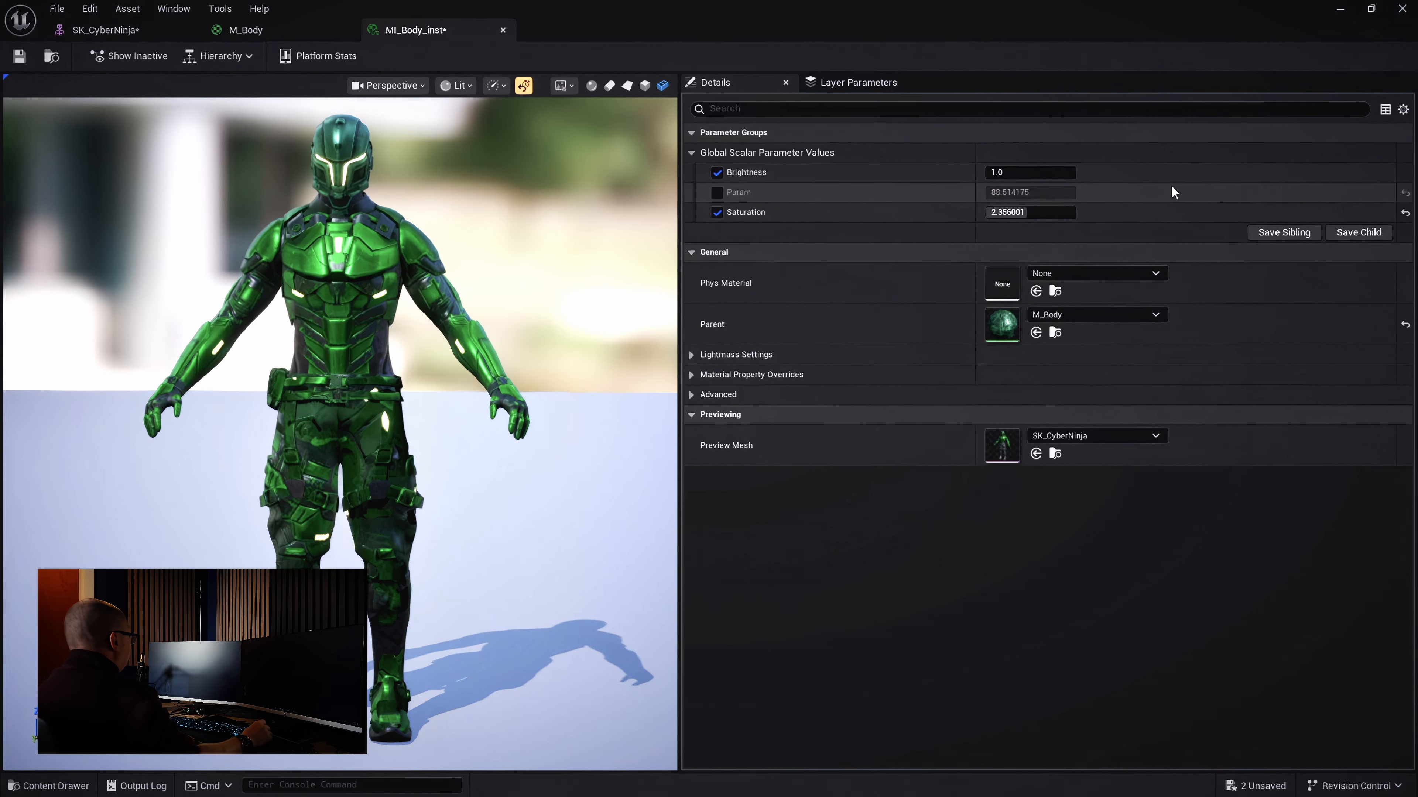
# Experiment with Saturation values such as 0.416, then set Brightness to 0.5
pyautogui.moveTo(1017, 212); pyautogui.dragTo(1033, 212)
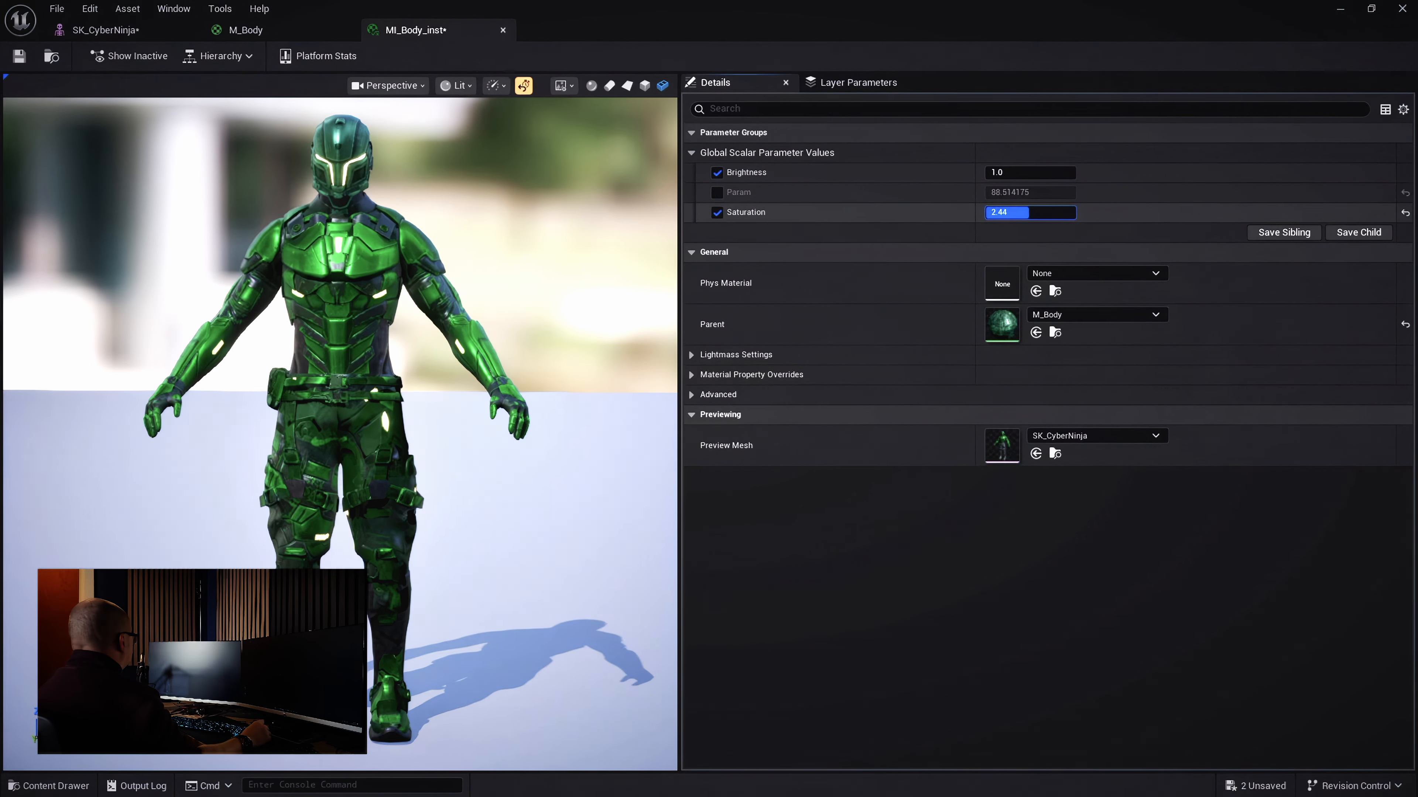
pyautogui.click(1027, 212)
pyautogui.write('0.416')
pyautogui.press('Return')
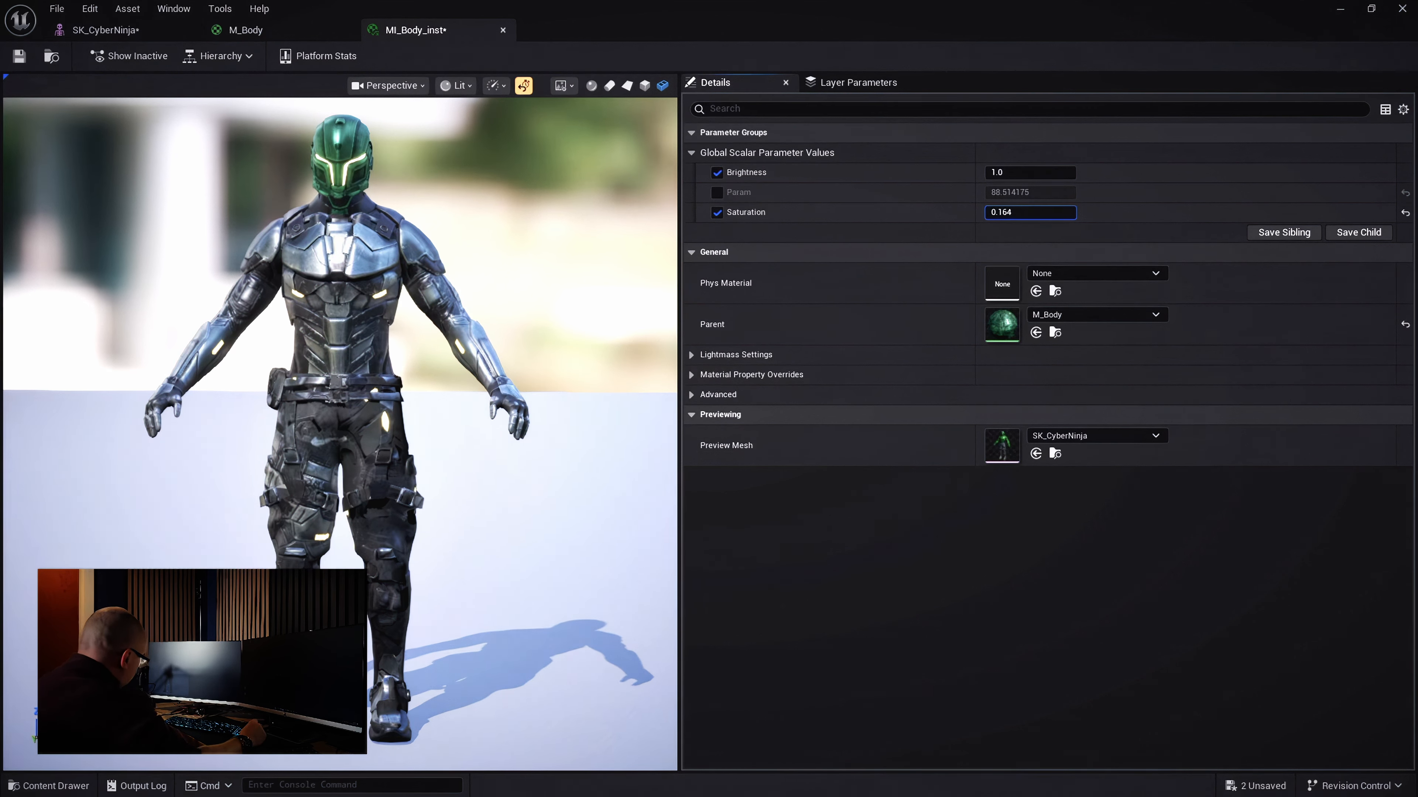
pyautogui.moveTo(999, 212); pyautogui.dragTo(1074, 212)
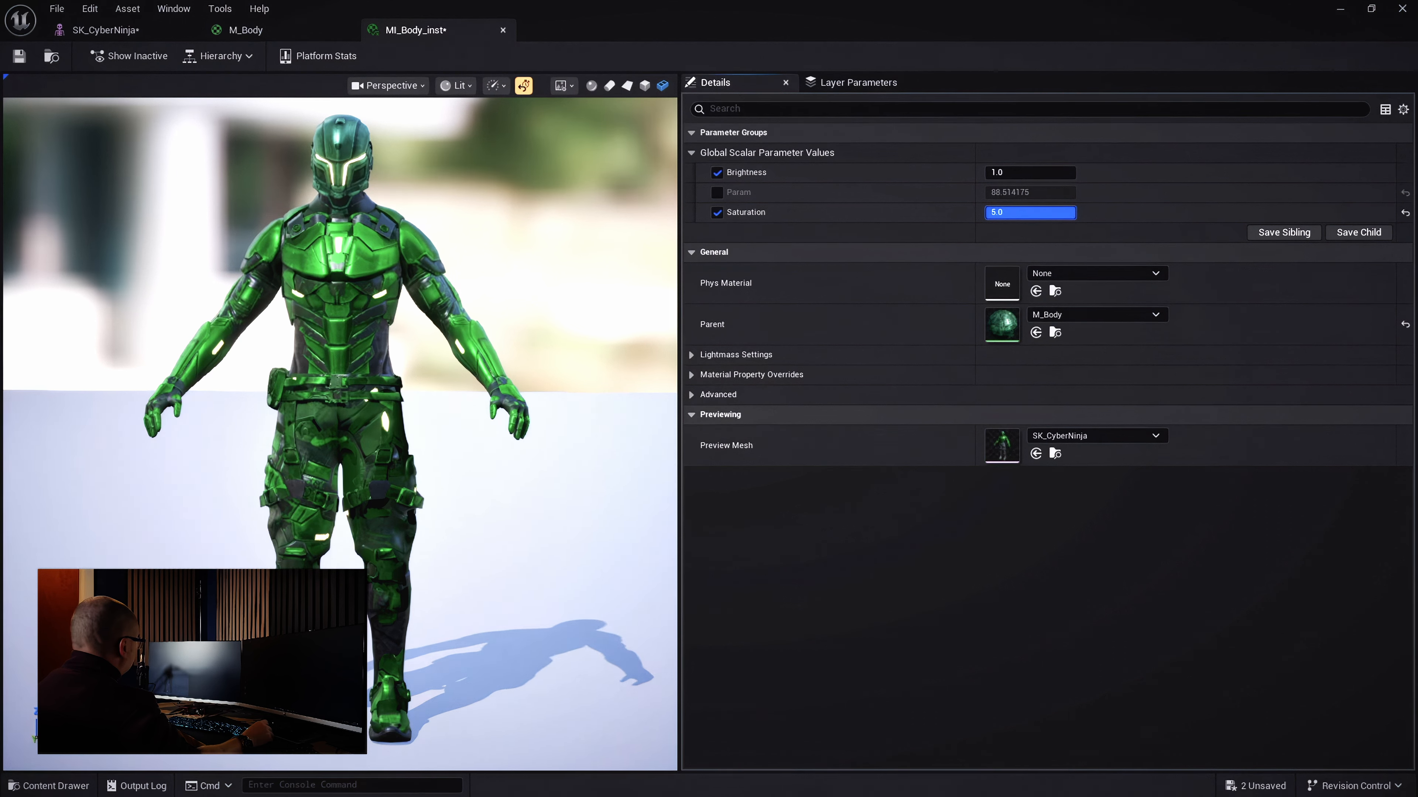
pyautogui.moveTo(1026, 213); pyautogui.dragTo(1019, 171)
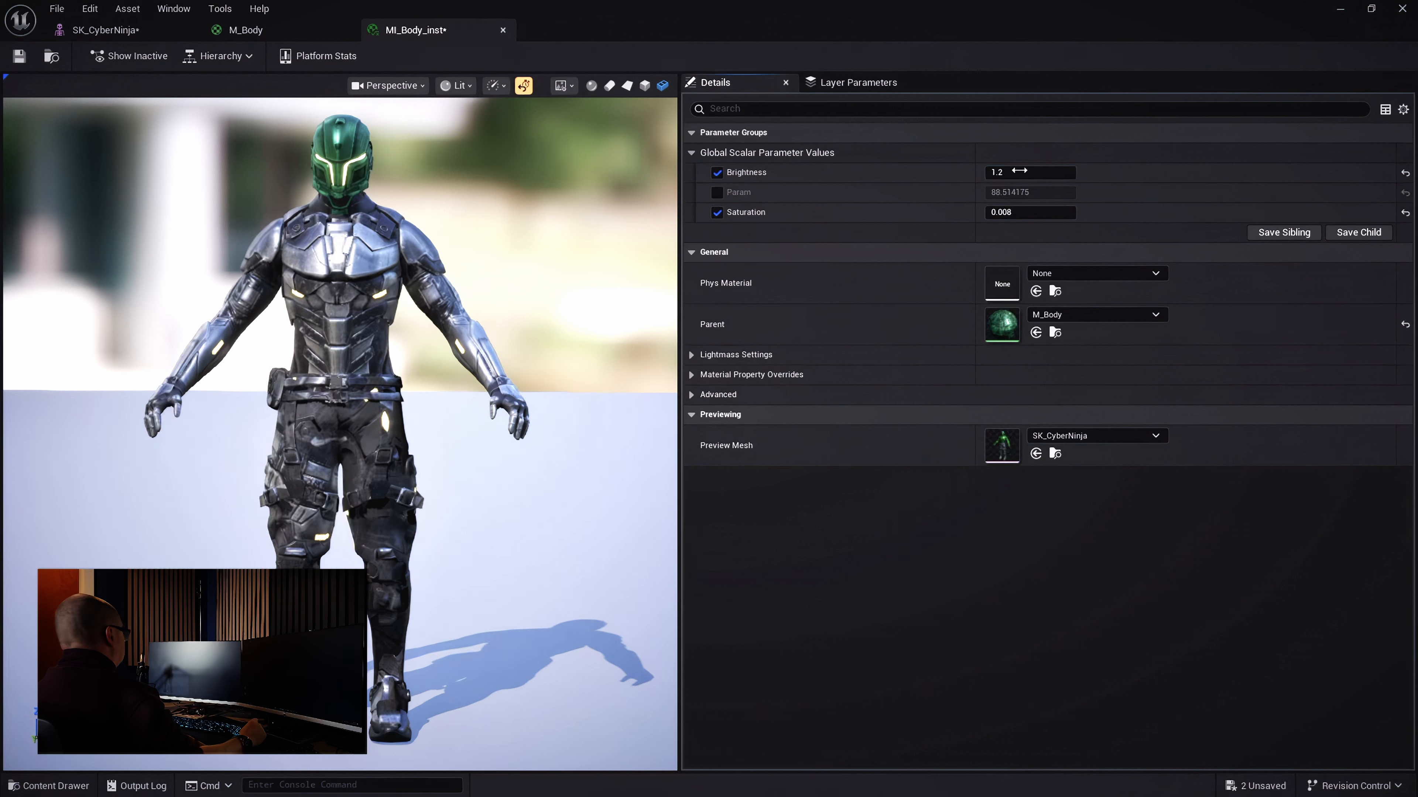
pyautogui.write('1.')
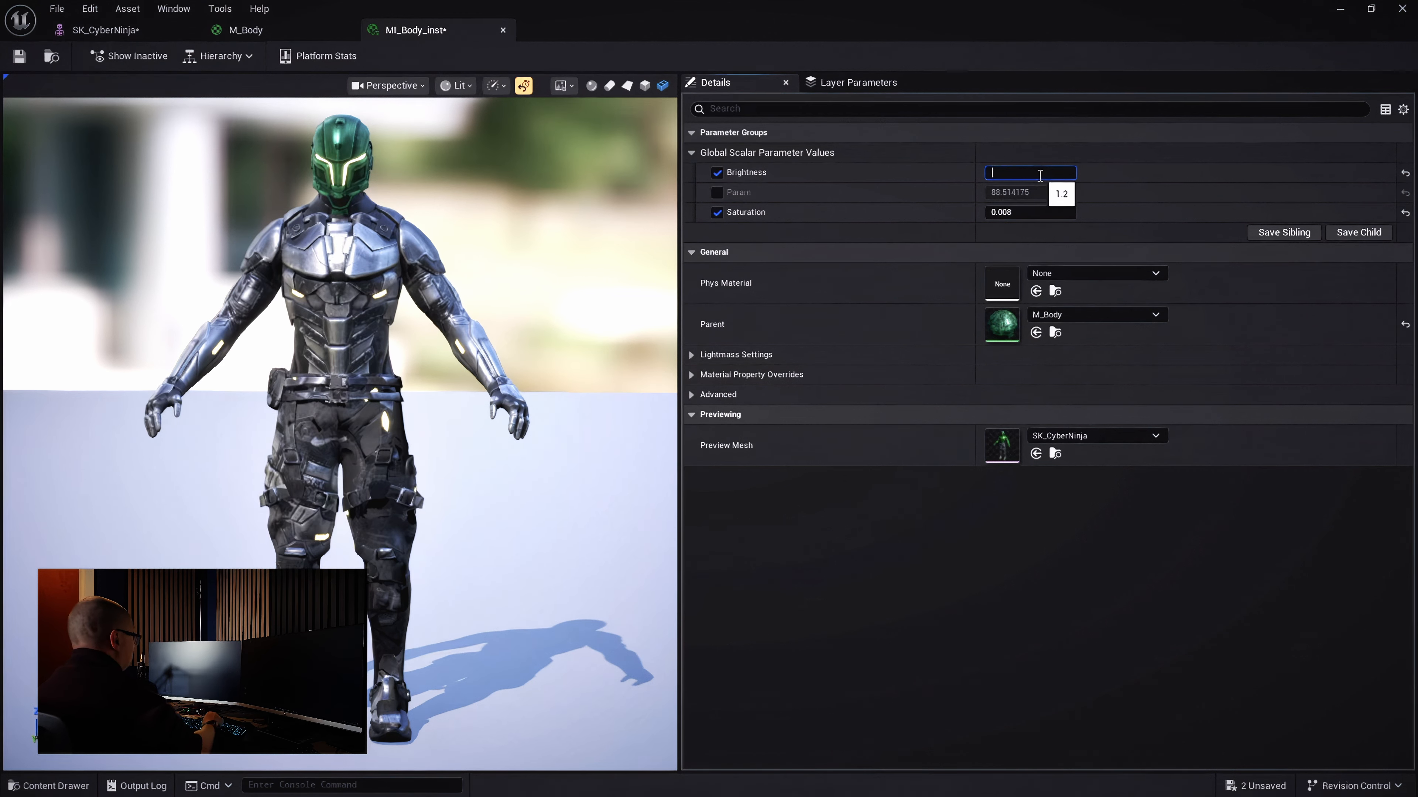
pyautogui.press('Return')
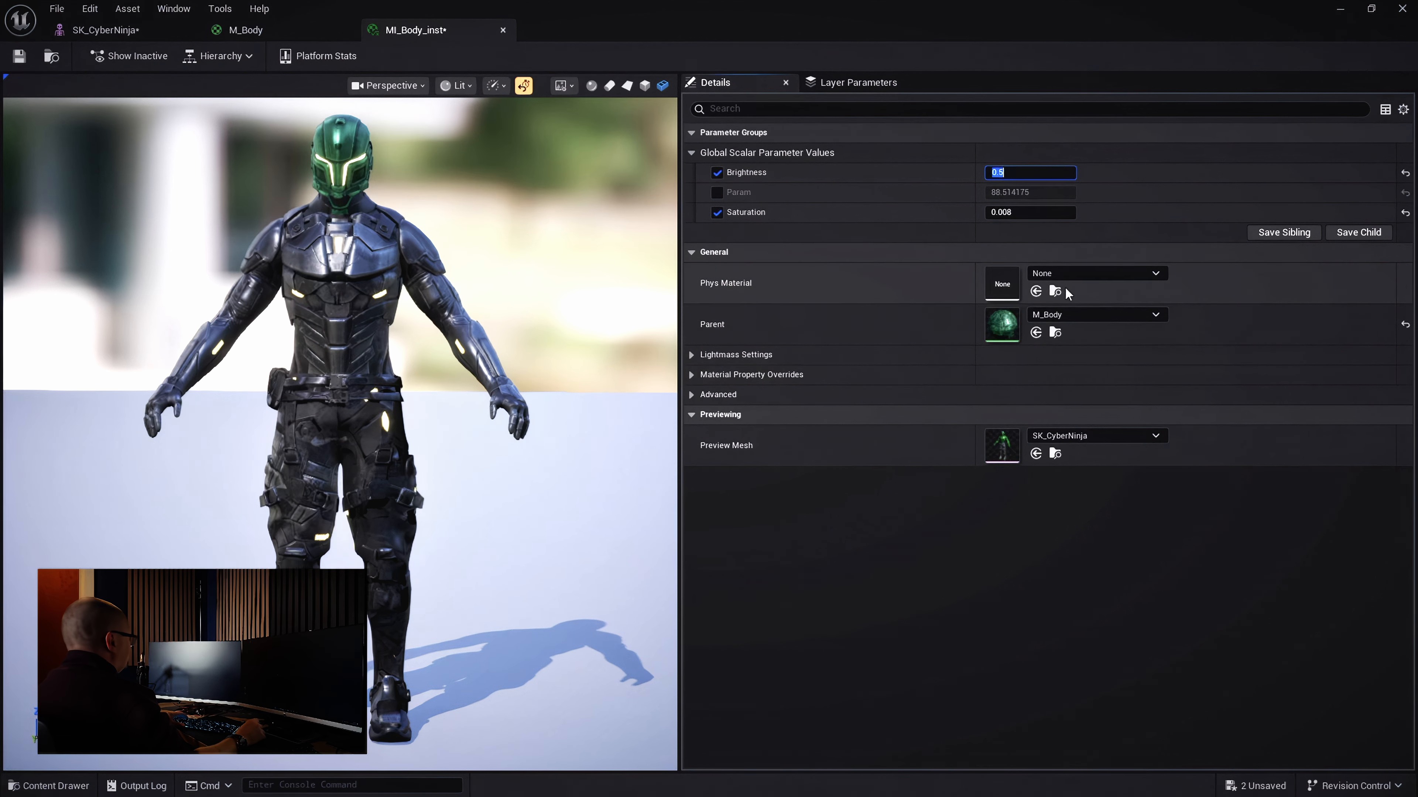
# Set Saturation to 1.7 and save MI_Body_inst
pyautogui.click(1029, 212)
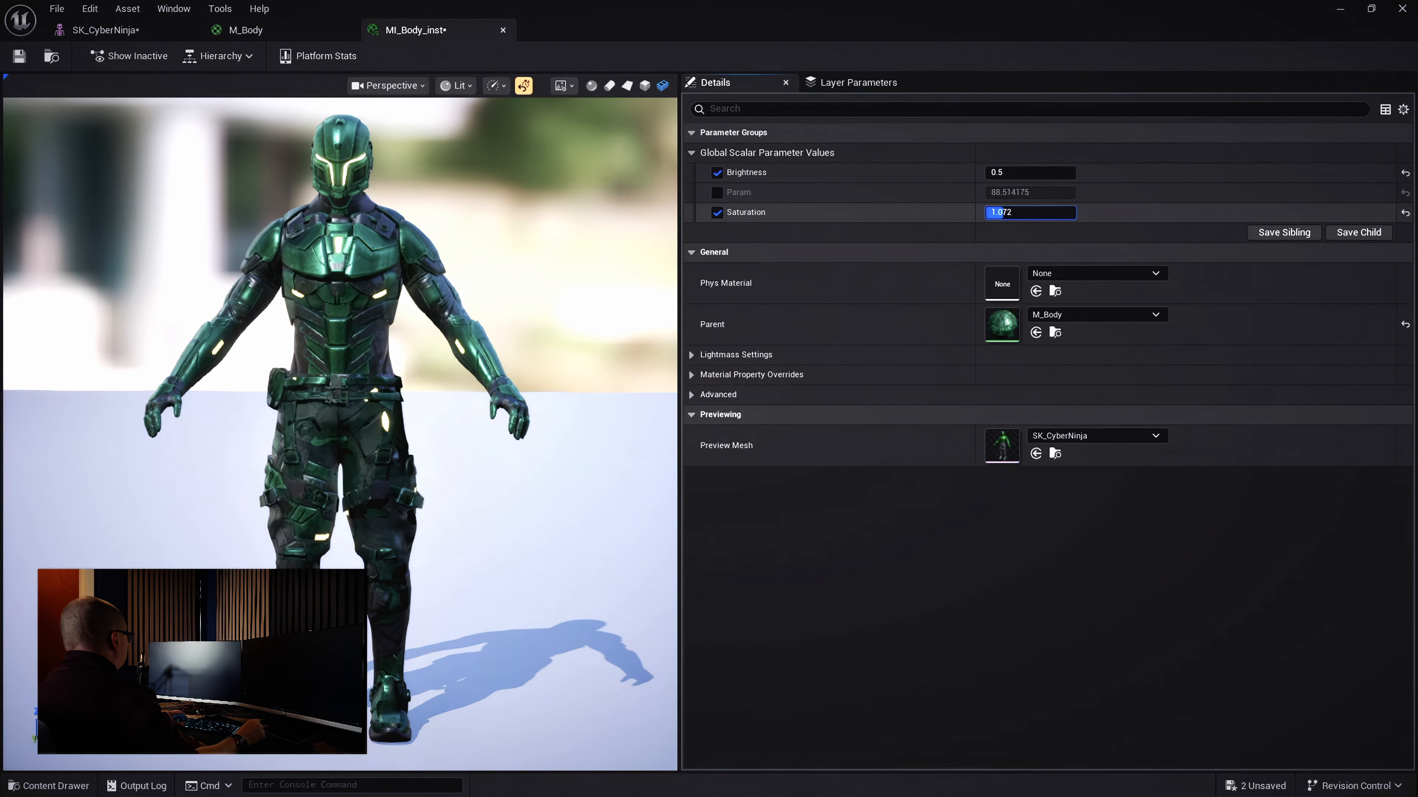
pyautogui.moveTo(1000, 212); pyautogui.dragTo(1010, 212)
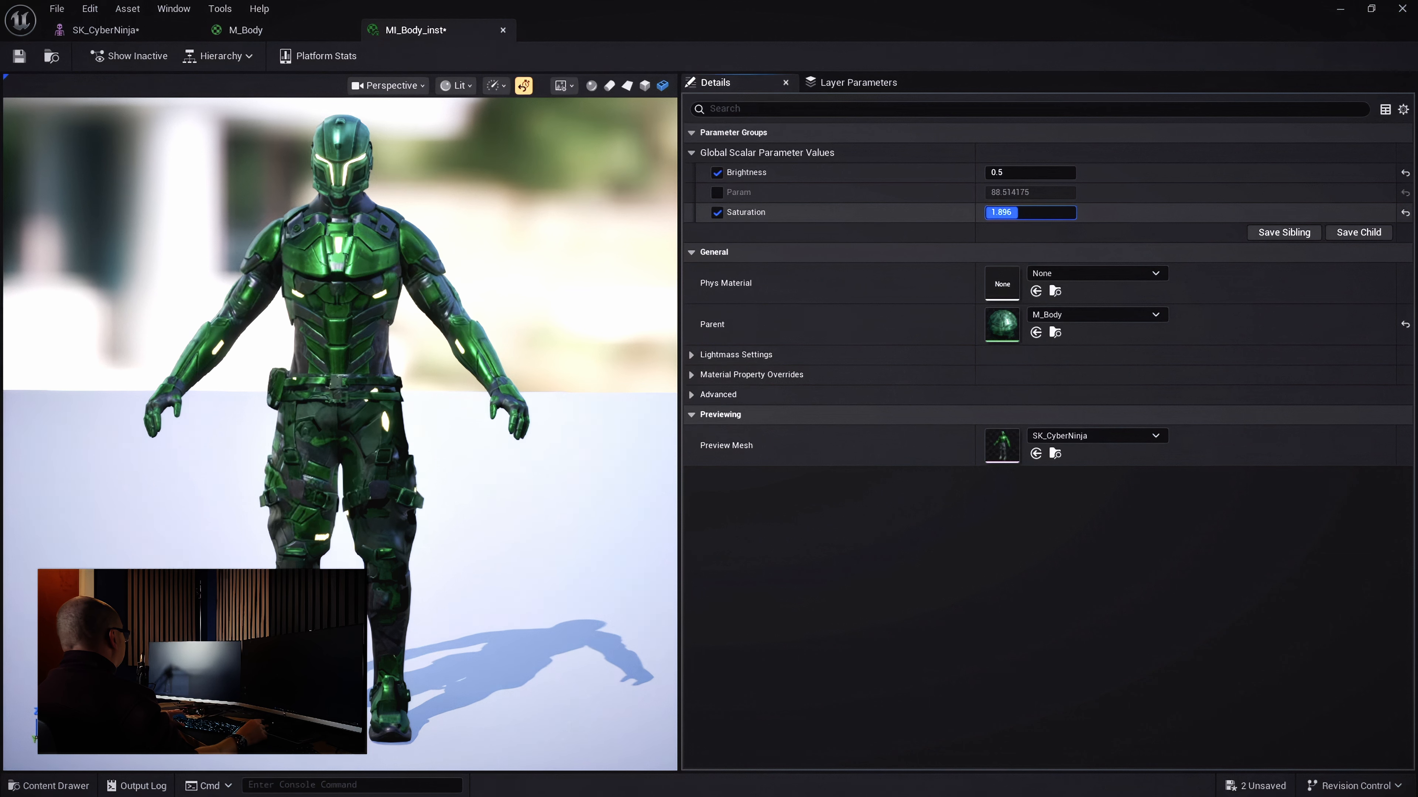
pyautogui.click(1002, 212)
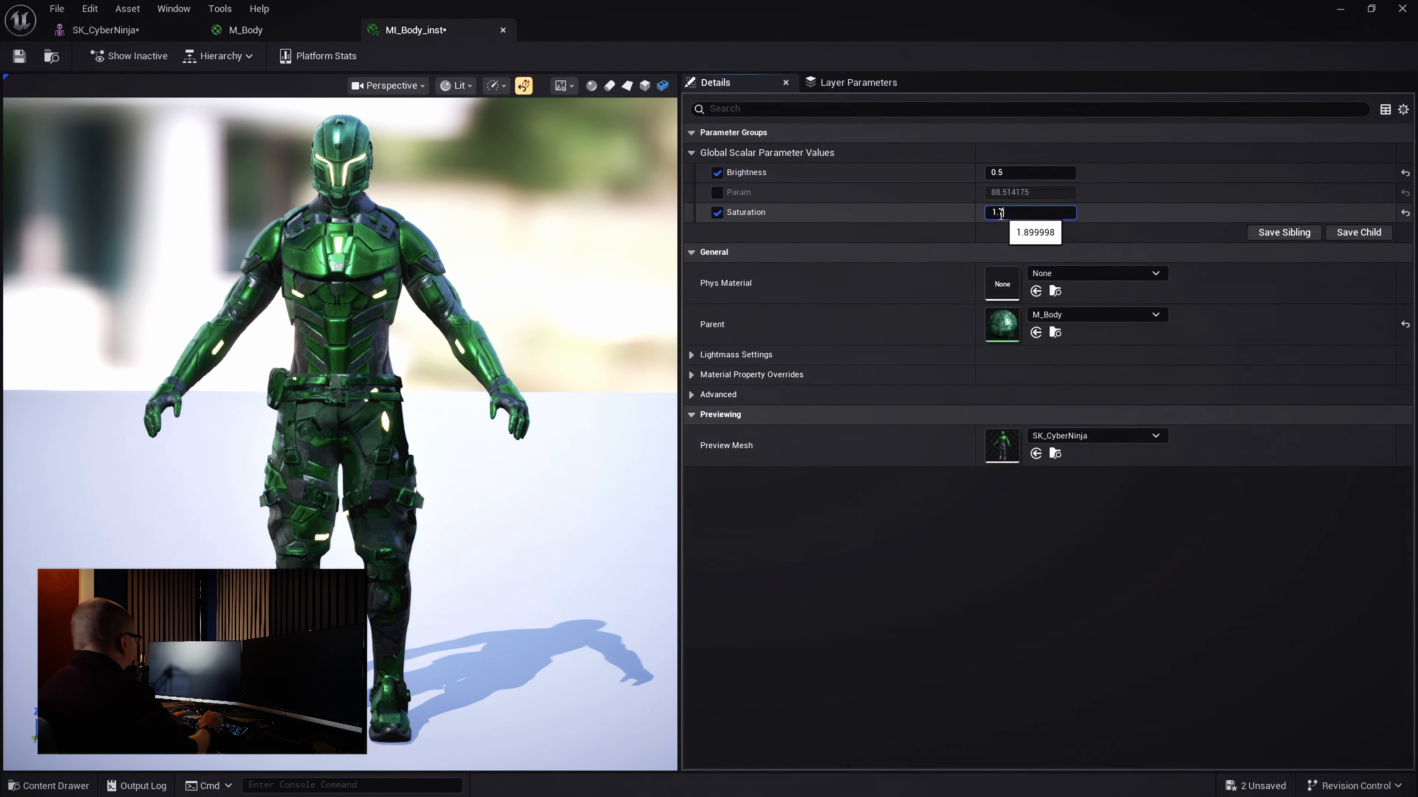
pyautogui.moveTo(547, 269); pyautogui.dragTo(613, 344)
pyautogui.hotkey('ctrl', 's')
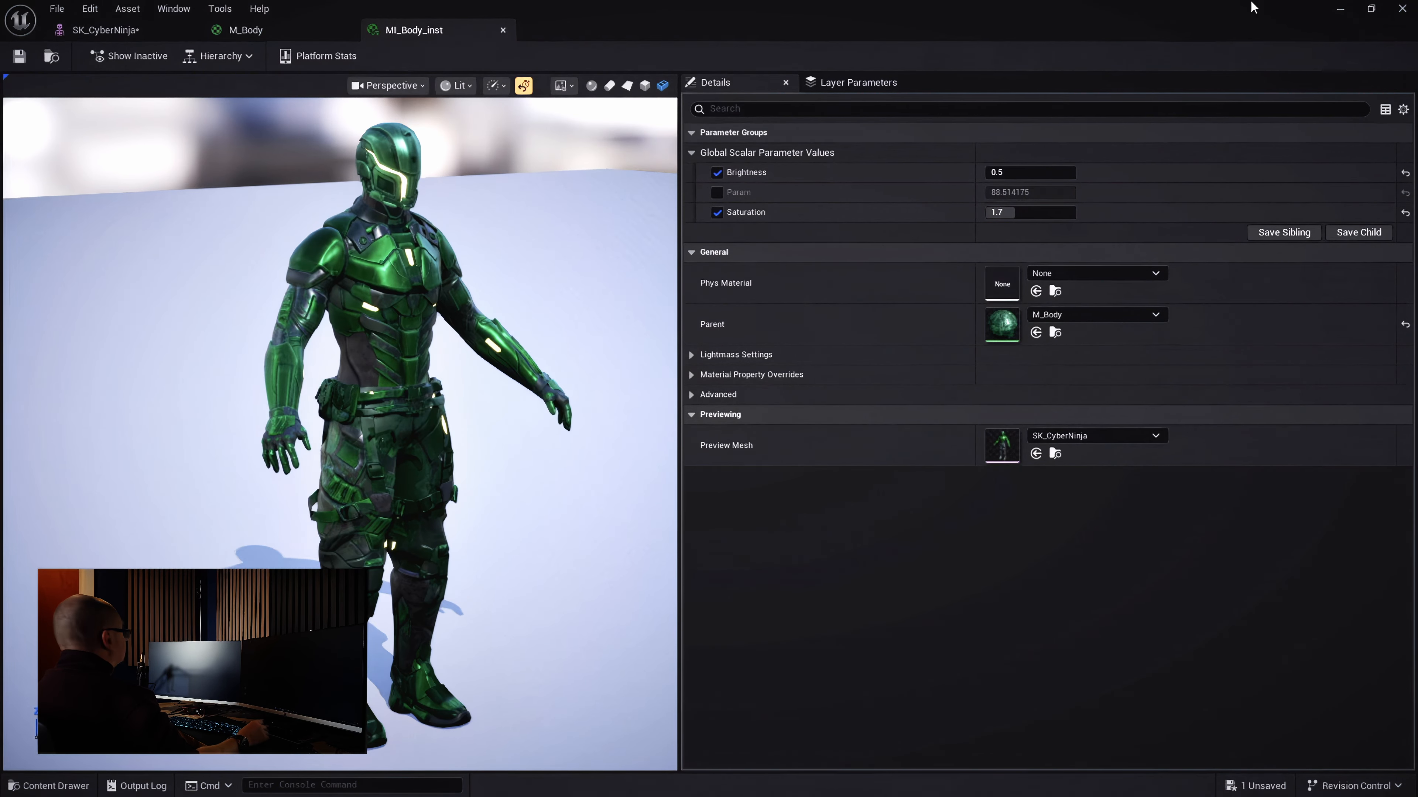
pyautogui.click(1340, 9)
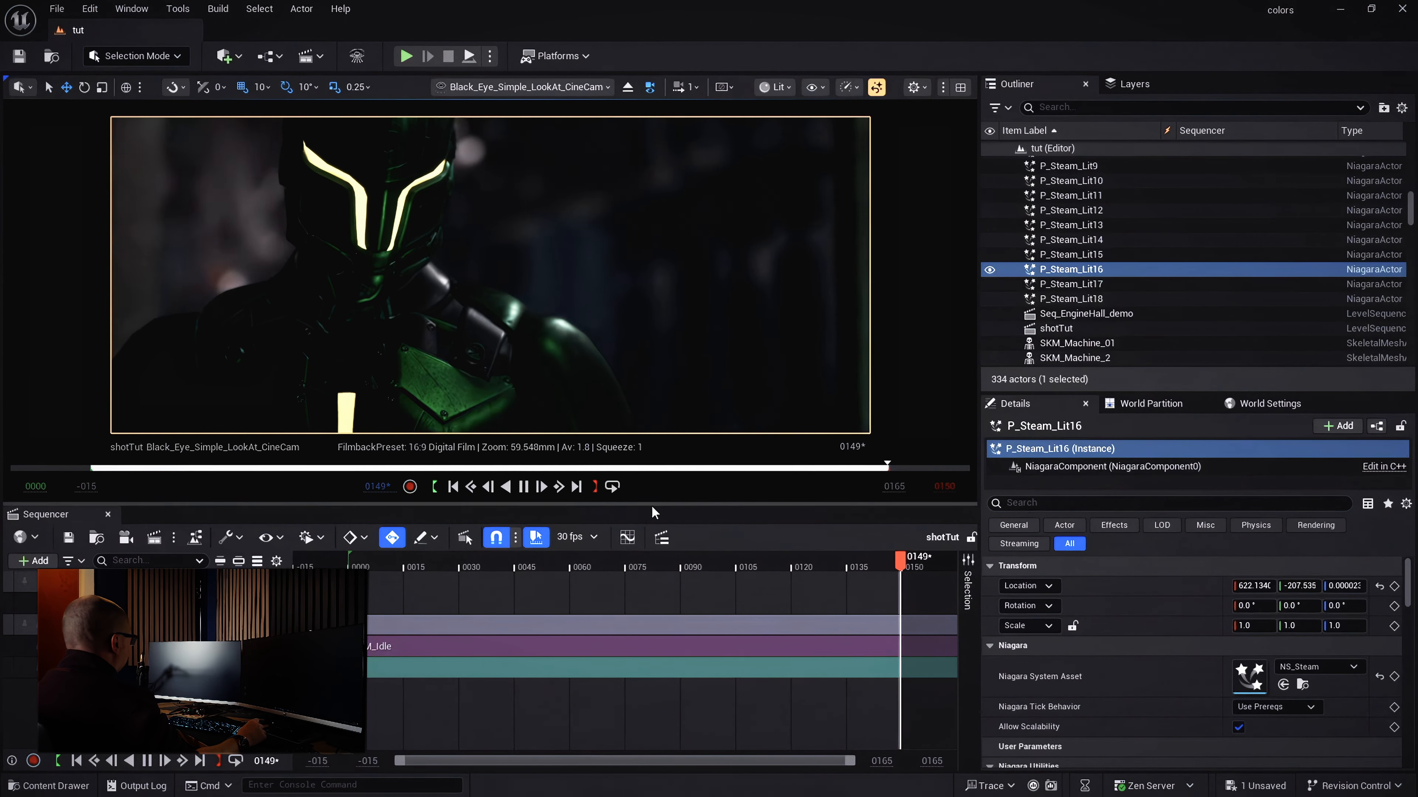
# Play the level in the editor and switch the viewport to full-screen with F11
pyautogui.click(469, 56)
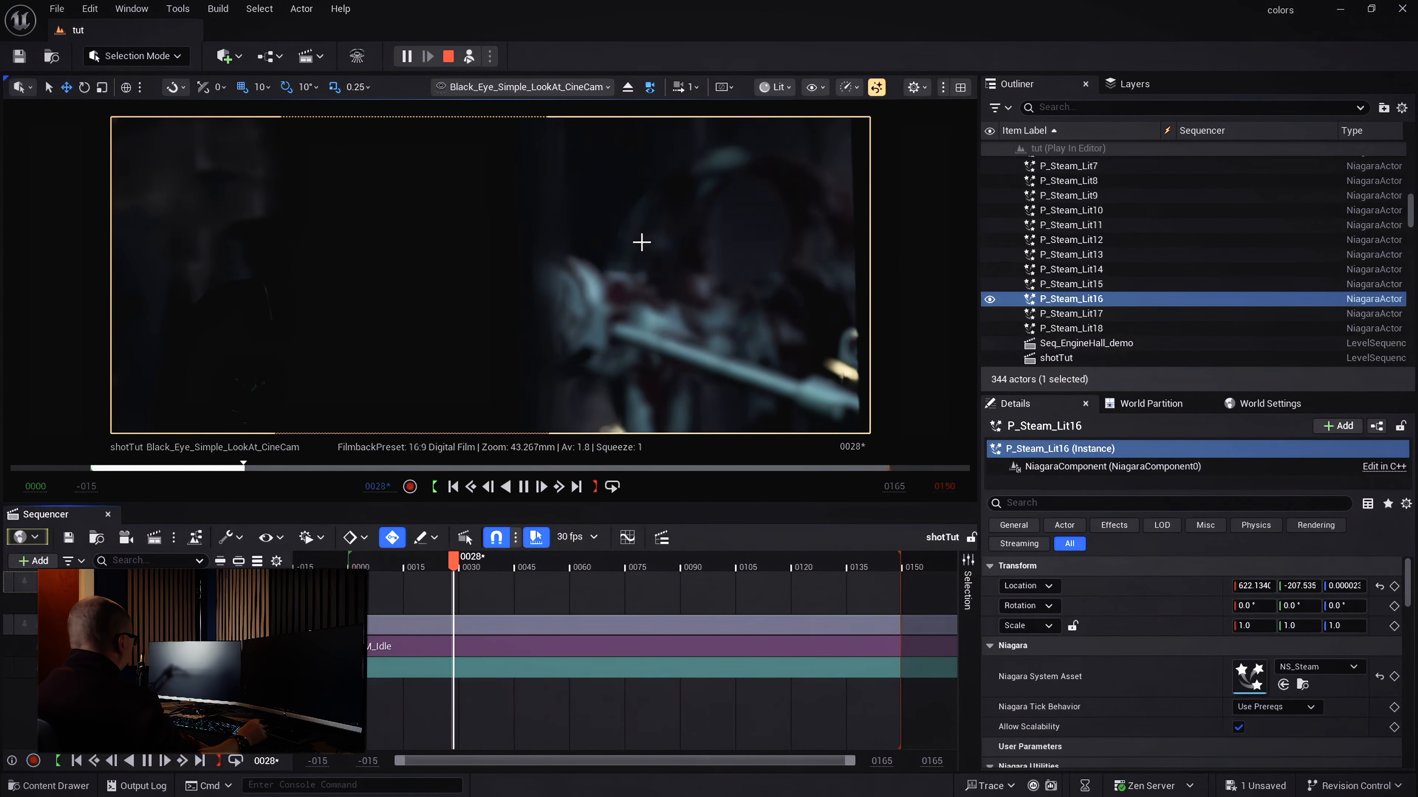
pyautogui.press('F11')
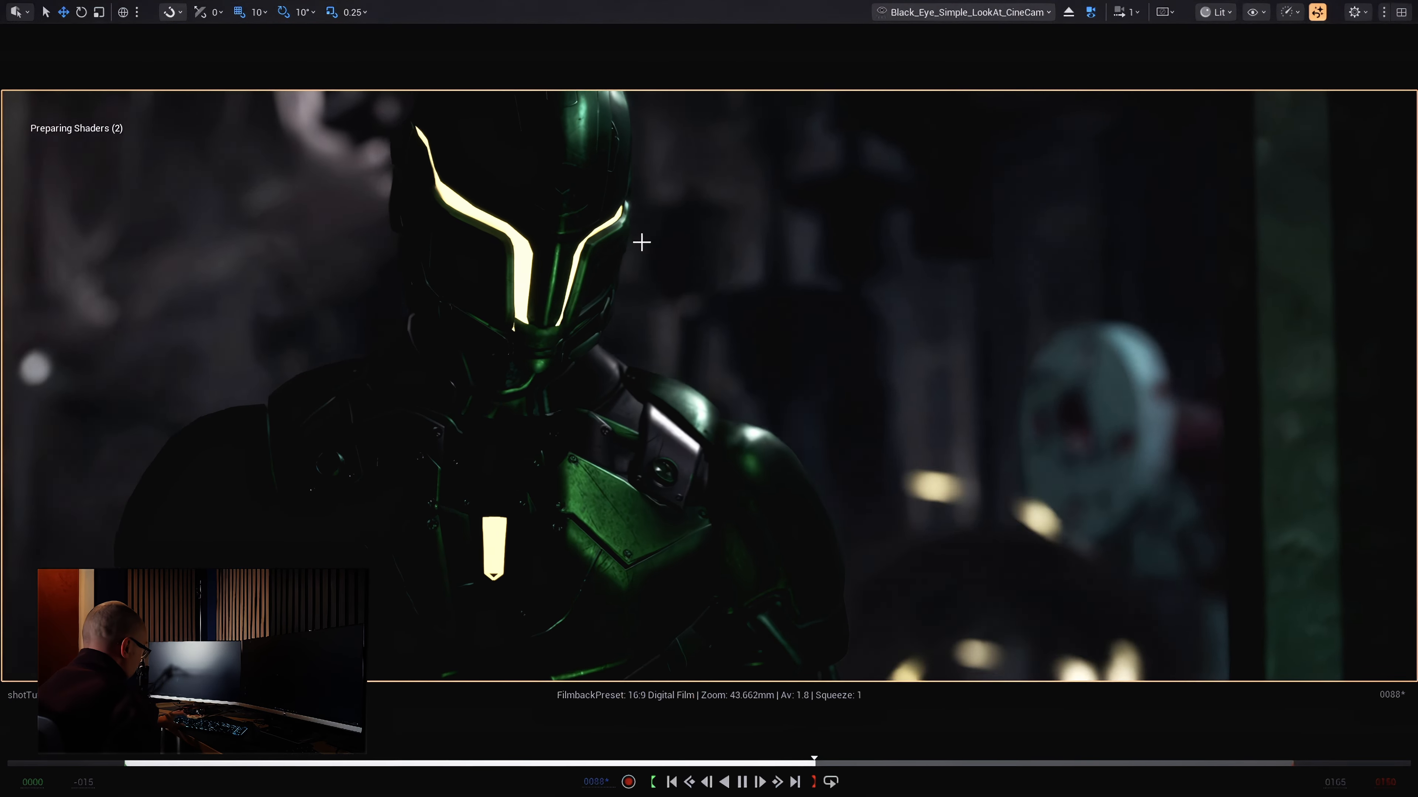